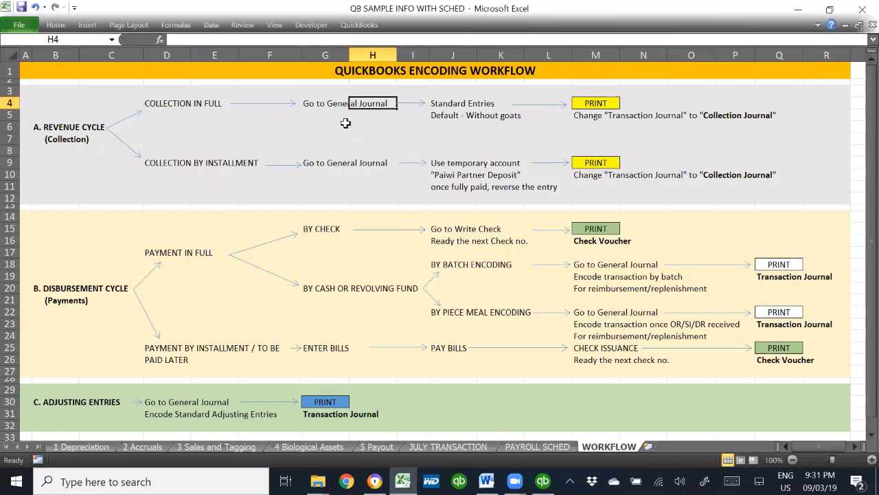
- Review the "Go to General Journal" and "Transaction Journal" entries of the revenue and disbursement cycles in the encoding workflow
{"action": "left_click", "coordinate": [309, 104]}
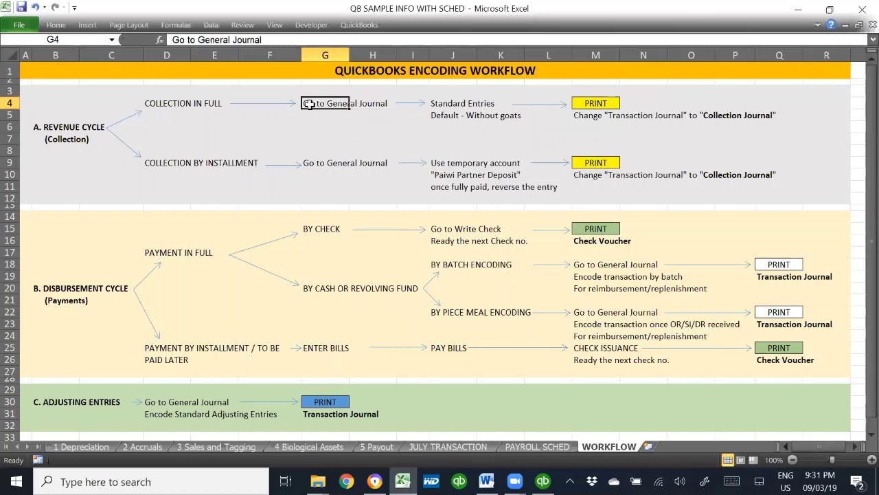
{"action": "left_click", "coordinate": [315, 162]}
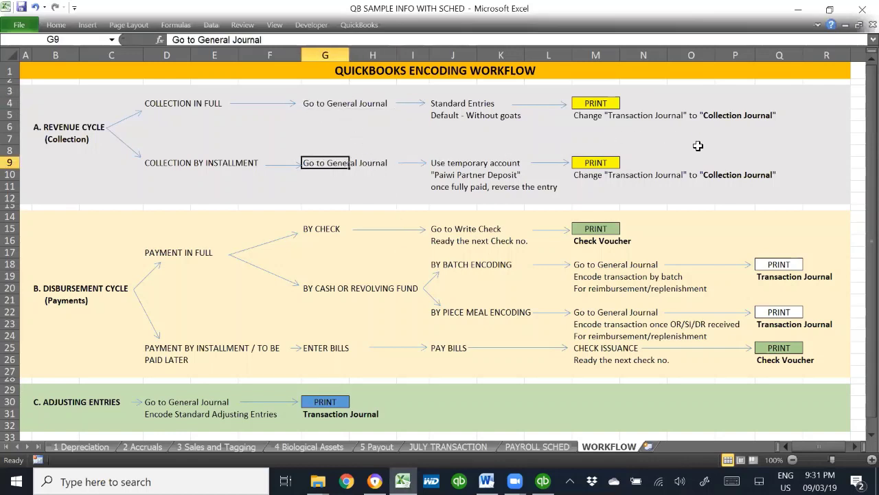
{"action": "left_click", "coordinate": [654, 121]}
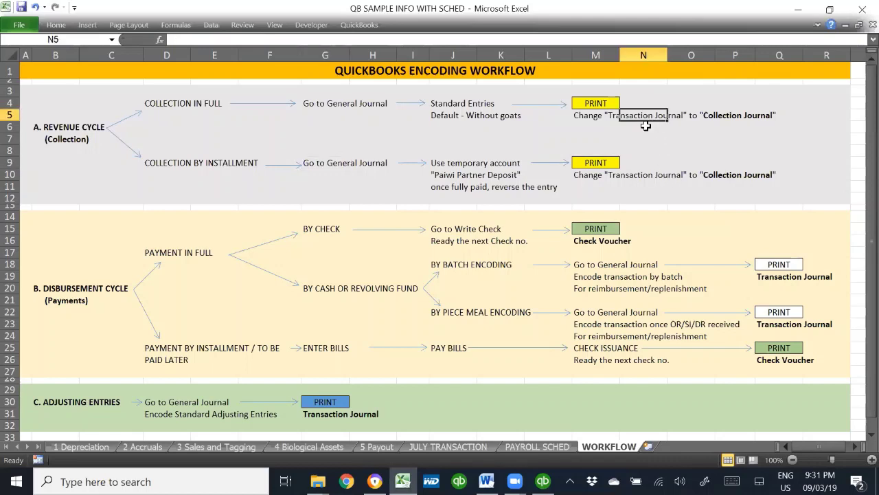
{"action": "left_click", "coordinate": [653, 172]}
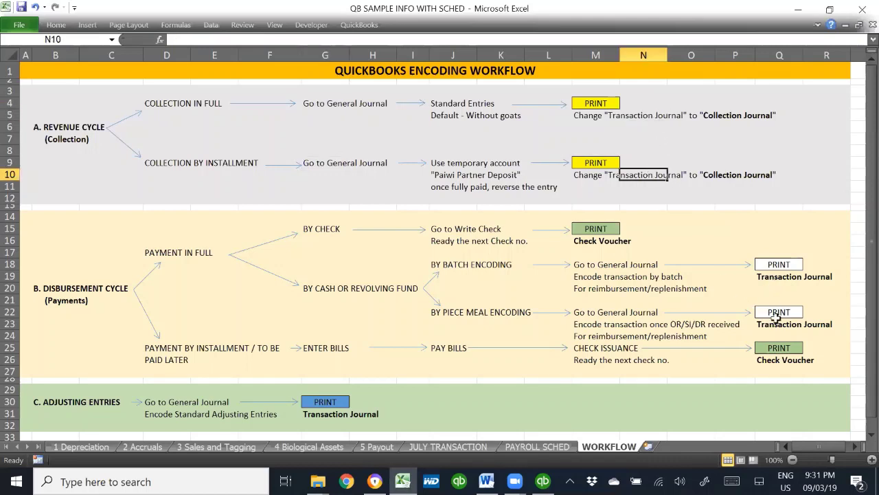
{"action": "left_click", "coordinate": [584, 264]}
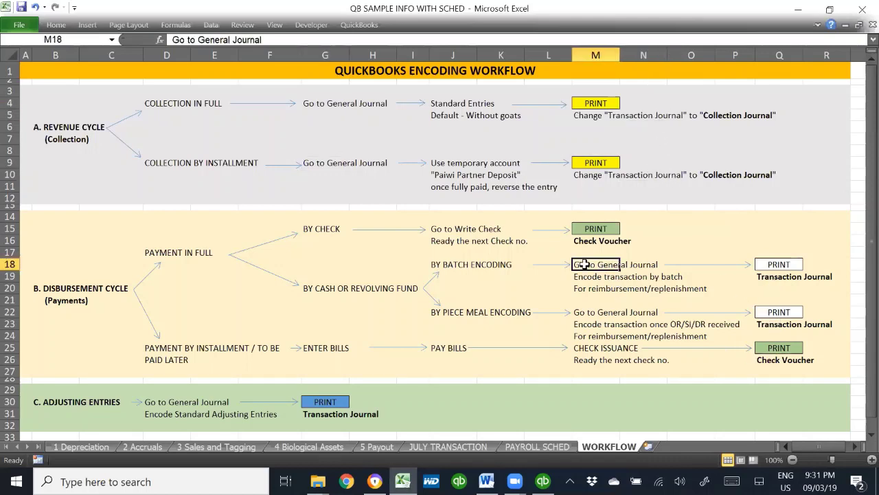
{"action": "left_click", "coordinate": [592, 311]}
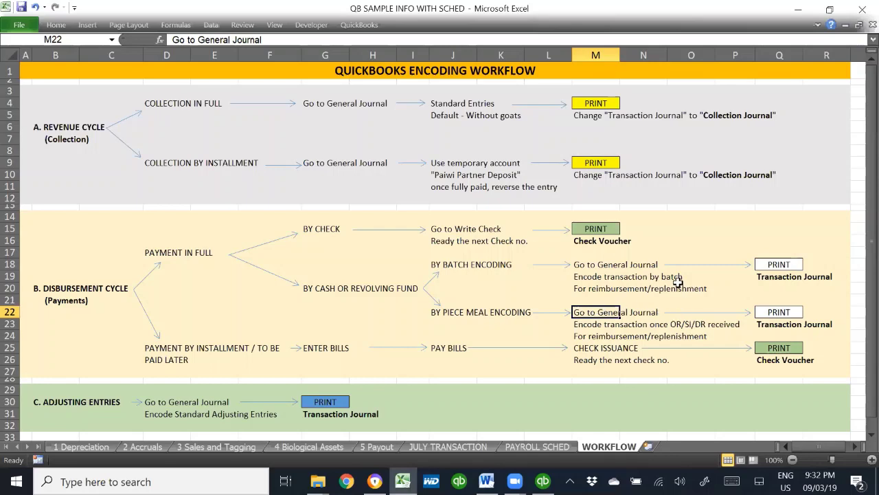
- Switch to QuickBooks and open Make General Journal Entries from the Biological Assets-Other account in the chart of accounts
{"action": "key", "text": "alt+Tab"}
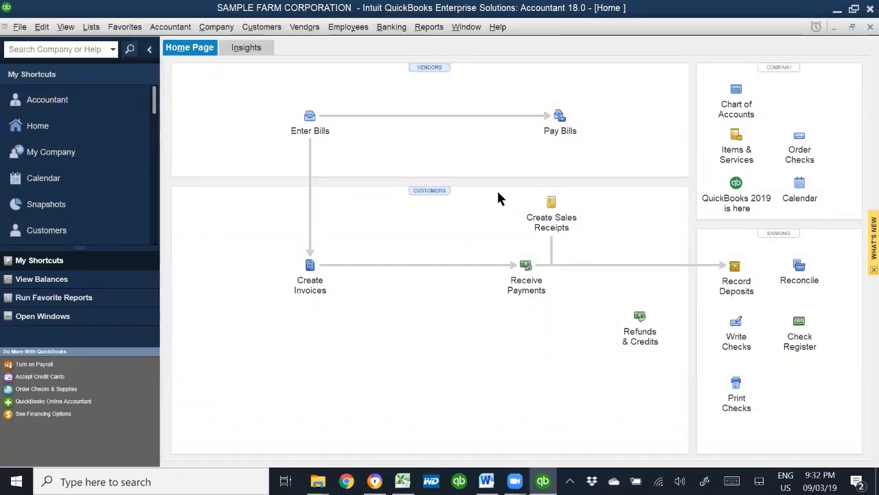
{"action": "left_click", "coordinate": [737, 92]}
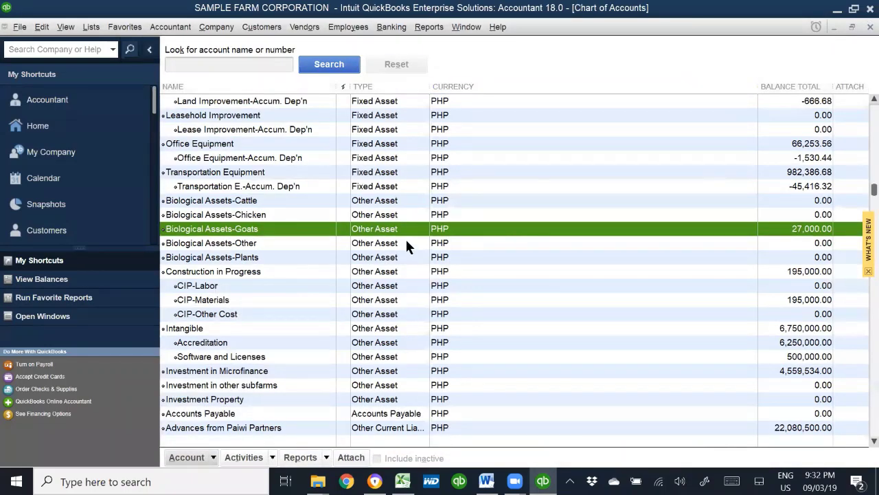
{"action": "right_click", "coordinate": [409, 245]}
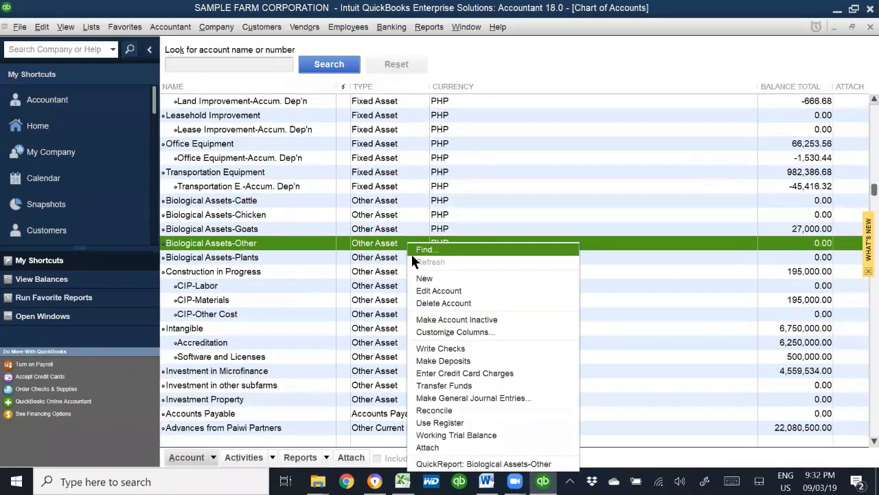
{"action": "left_click", "coordinate": [447, 402]}
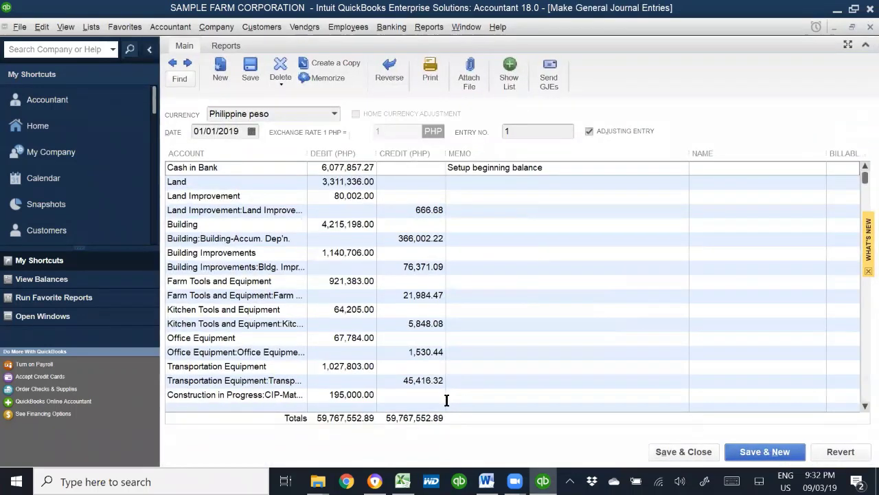
- Return to the home page and open Make General Journal Entries through the company commands
{"action": "left_click", "coordinate": [38, 126]}
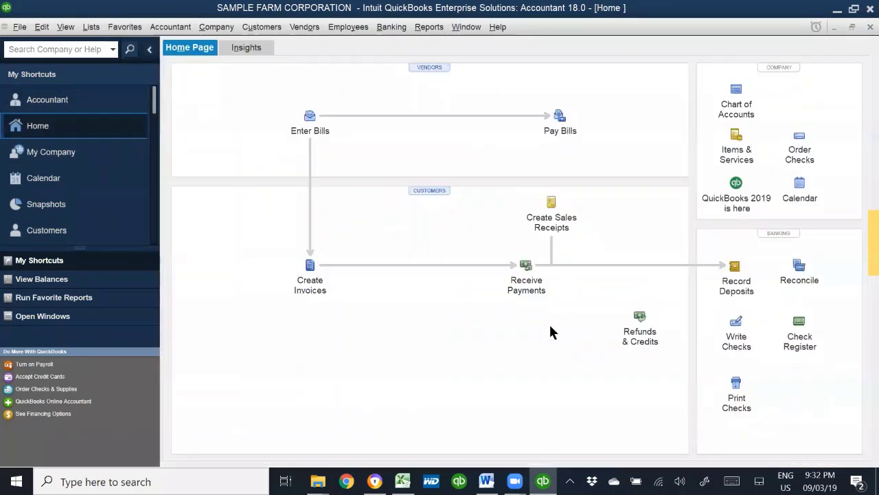
{"action": "left_click", "coordinate": [229, 29]}
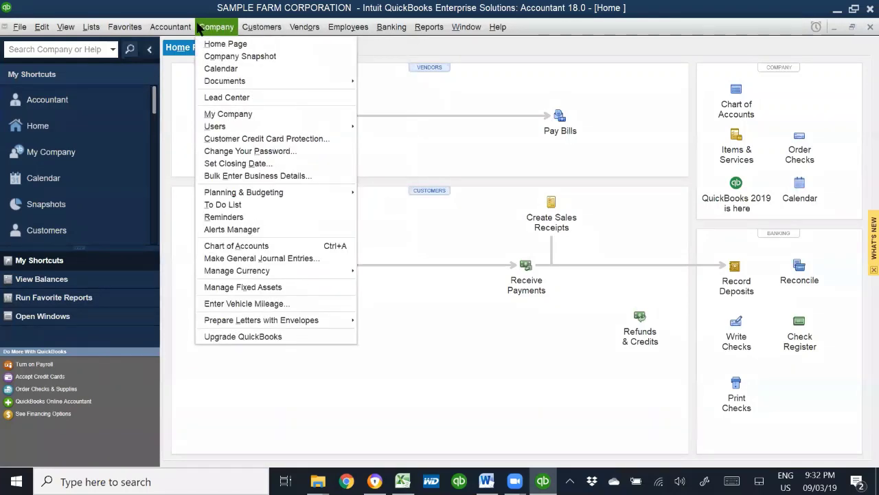
{"action": "mouse_move", "coordinate": [182, 27]}
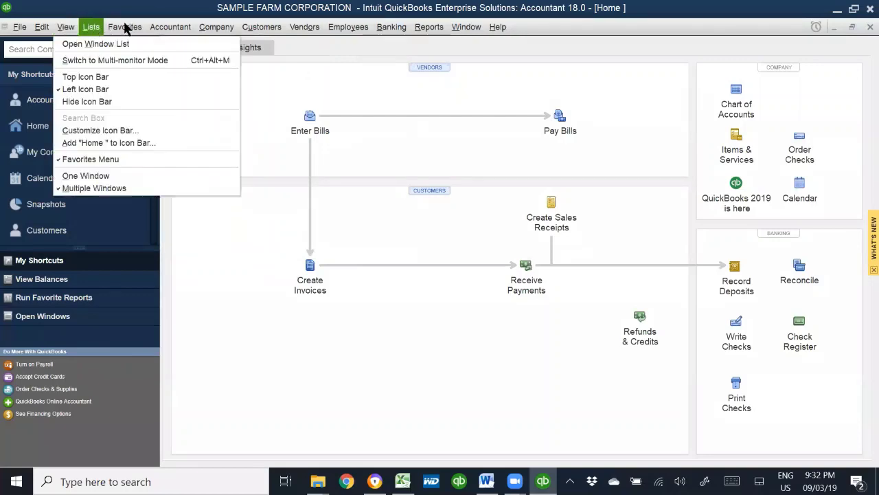
{"action": "mouse_move", "coordinate": [233, 26]}
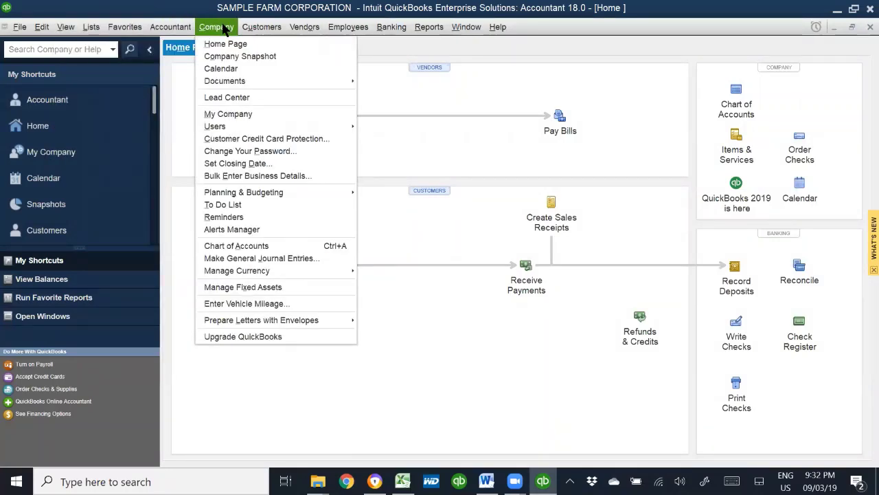
{"action": "left_click", "coordinate": [236, 259]}
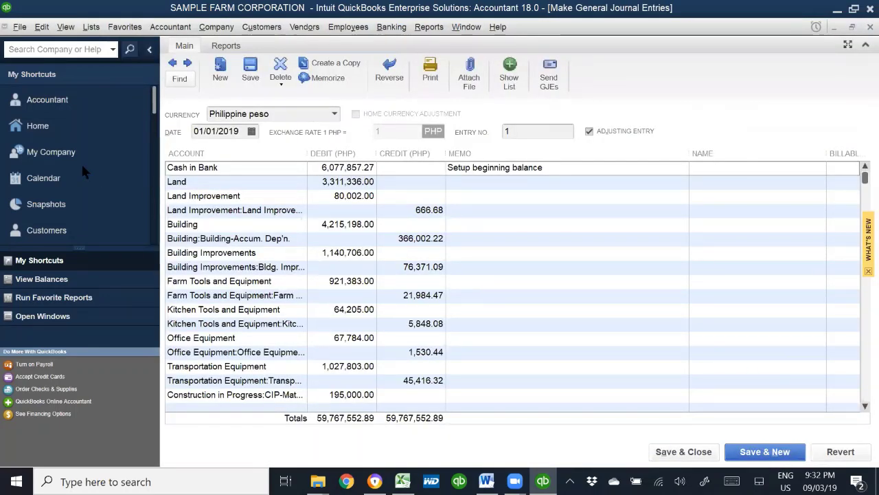
- Go back to the chart of accounts and open Make General Journal Entries from the Transportation E.-Accum. Dep'n account
{"action": "left_click", "coordinate": [43, 130]}
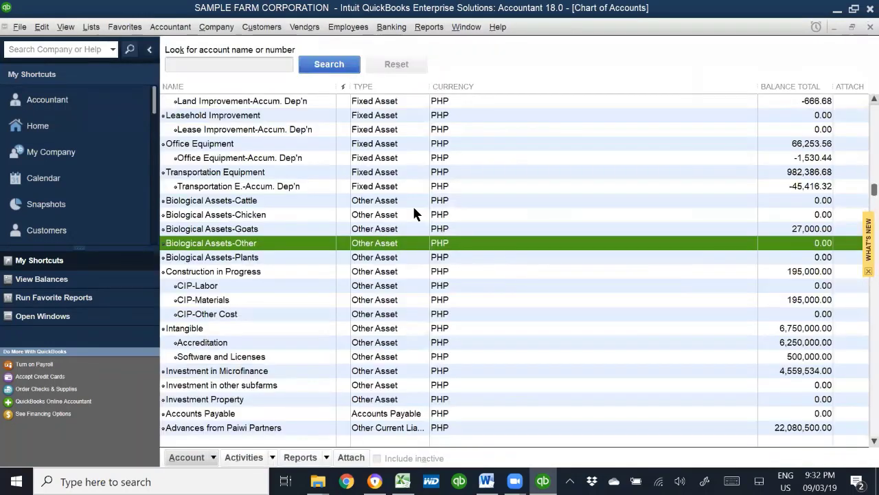
{"action": "right_click", "coordinate": [443, 186]}
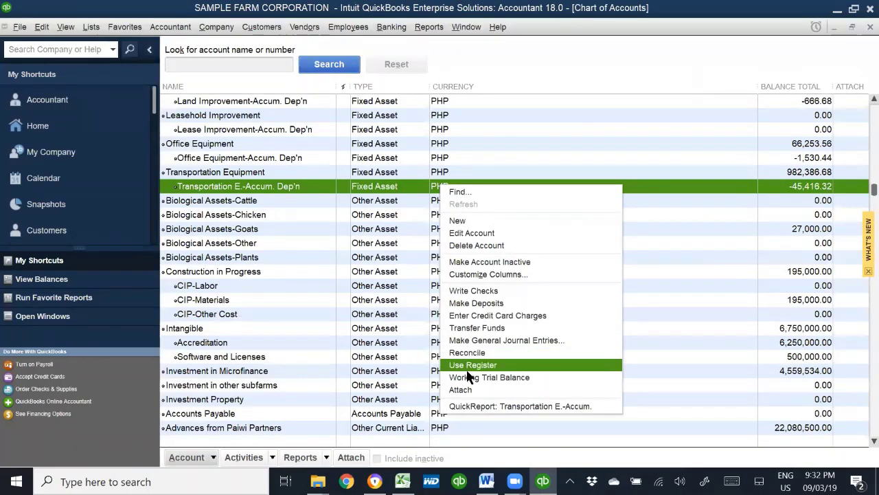
{"action": "left_click", "coordinate": [484, 340]}
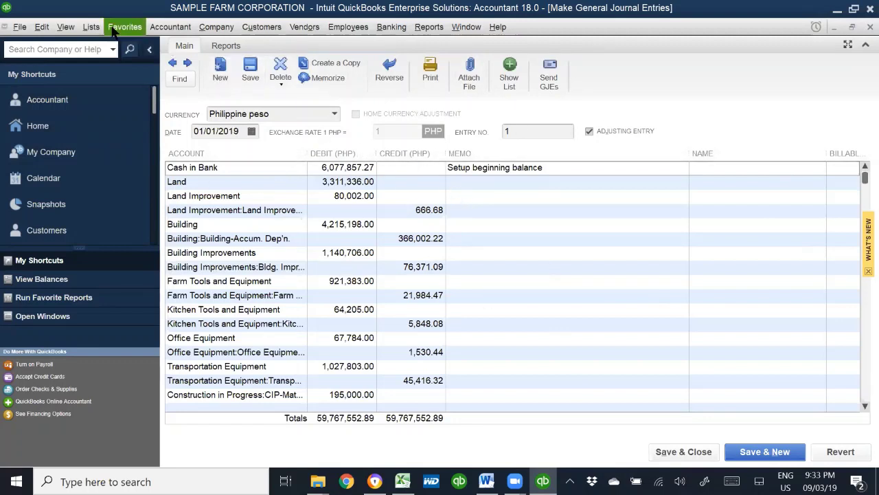
- Add the Make General Journal Entries window to the icon bar with the label General Journal and the first icon
{"action": "left_click", "coordinate": [65, 26]}
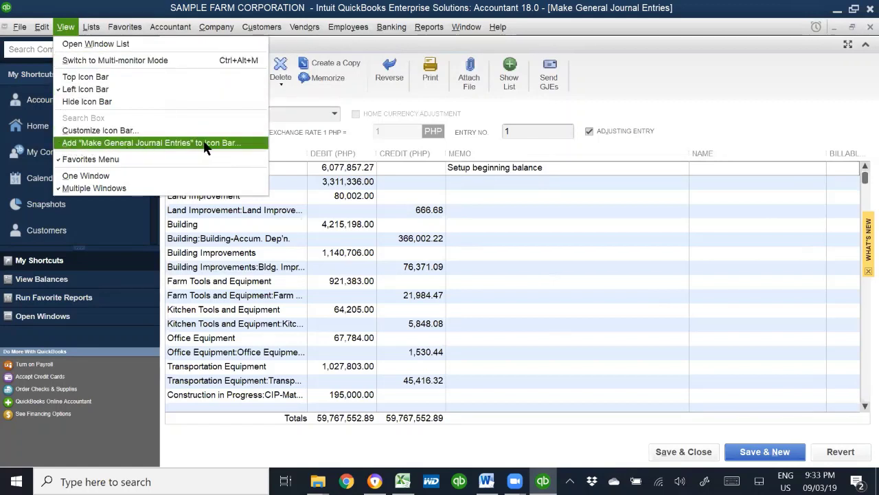
{"action": "left_click", "coordinate": [62, 143]}
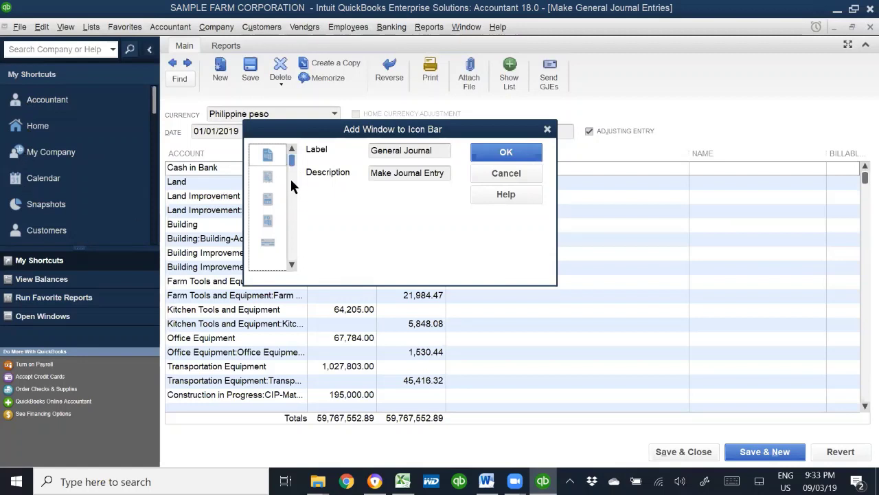
{"action": "scroll", "coordinate": [290, 184], "scroll_direction": "down", "scroll_amount": 5}
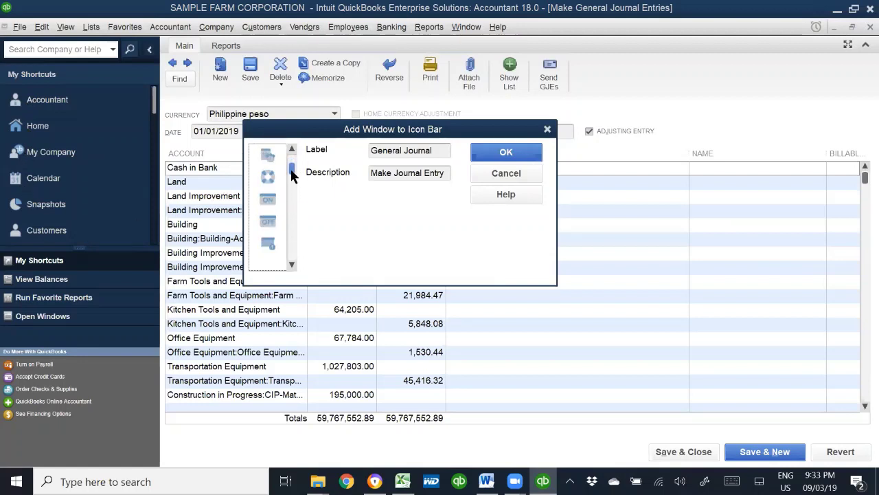
{"action": "left_click_drag", "start_coordinate": [290, 175], "coordinate": [293, 159]}
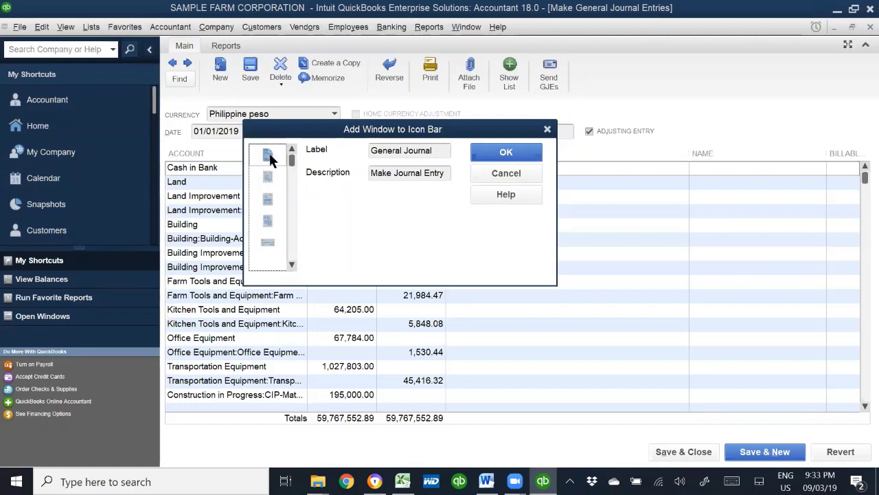
{"action": "left_click", "coordinate": [504, 154]}
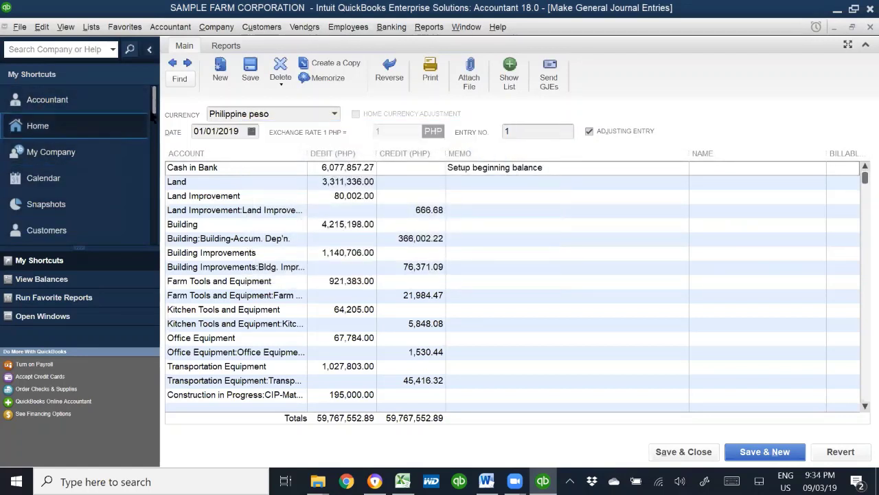
- Look through the whole shortcuts list to locate the new General Journal shortcut relative to the Home shortcut
{"action": "left_click_drag", "start_coordinate": [155, 105], "coordinate": [137, 233]}
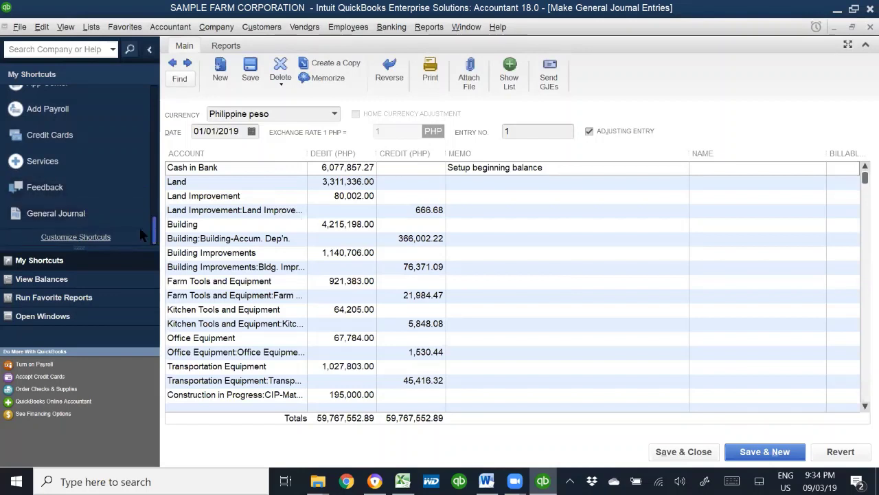
{"action": "scroll", "coordinate": [158, 218], "scroll_direction": "up", "scroll_amount": 10}
{"action": "scroll", "coordinate": [159, 218], "scroll_direction": "down", "scroll_amount": 4}
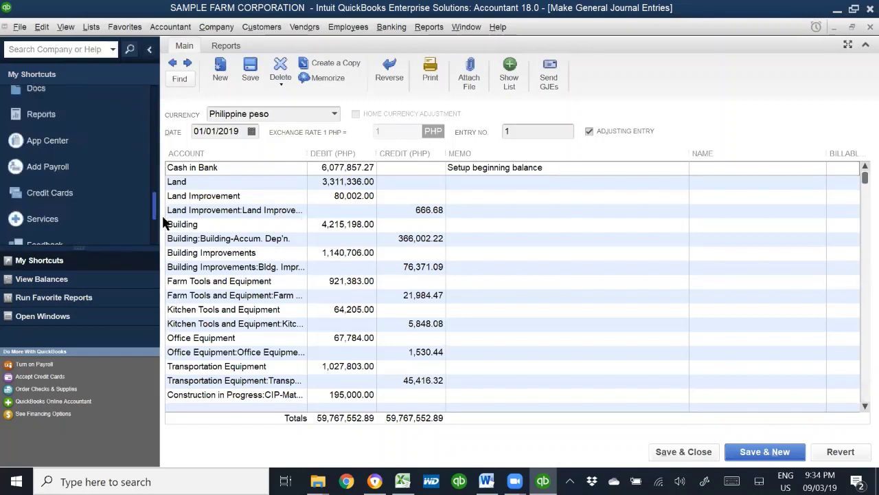
{"action": "scroll", "coordinate": [159, 218], "scroll_direction": "up", "scroll_amount": 6}
{"action": "scroll", "coordinate": [158, 220], "scroll_direction": "down", "scroll_amount": 6}
{"action": "scroll", "coordinate": [162, 99], "scroll_direction": "up", "scroll_amount": 8}
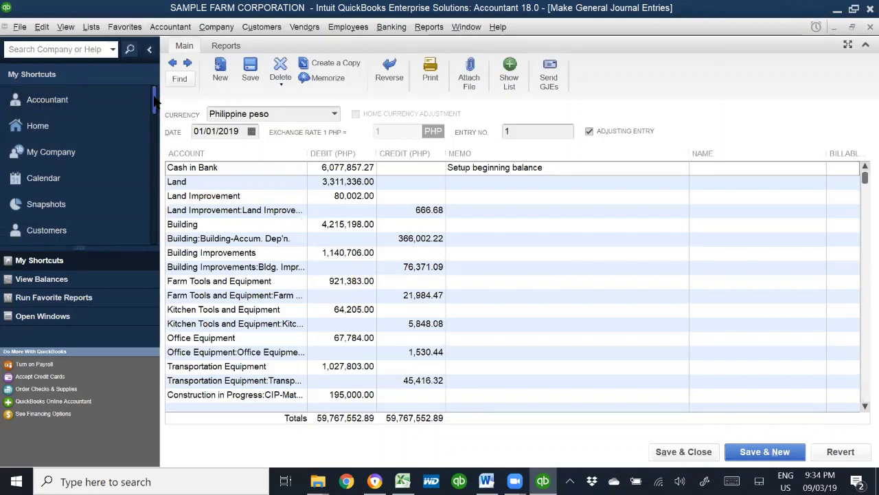
{"action": "left_click_drag", "start_coordinate": [157, 100], "coordinate": [157, 237]}
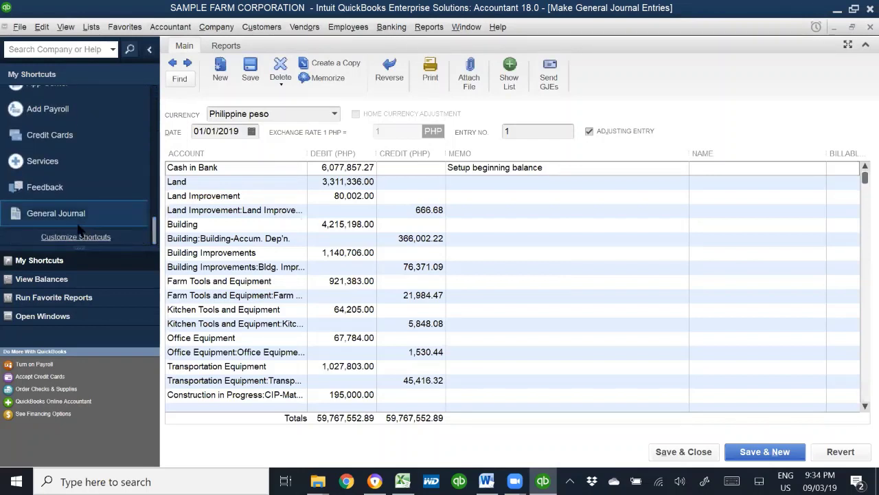
{"action": "left_click_drag", "start_coordinate": [156, 231], "coordinate": [162, 95]}
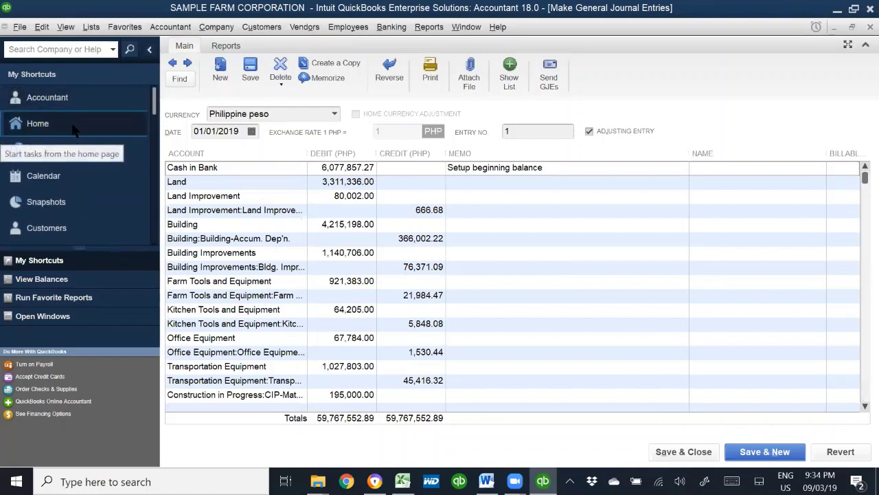
- Customize the shortcuts so that General Journal sits directly below Home, and apply the new order
{"action": "scroll", "coordinate": [69, 206], "scroll_direction": "down", "scroll_amount": 5}
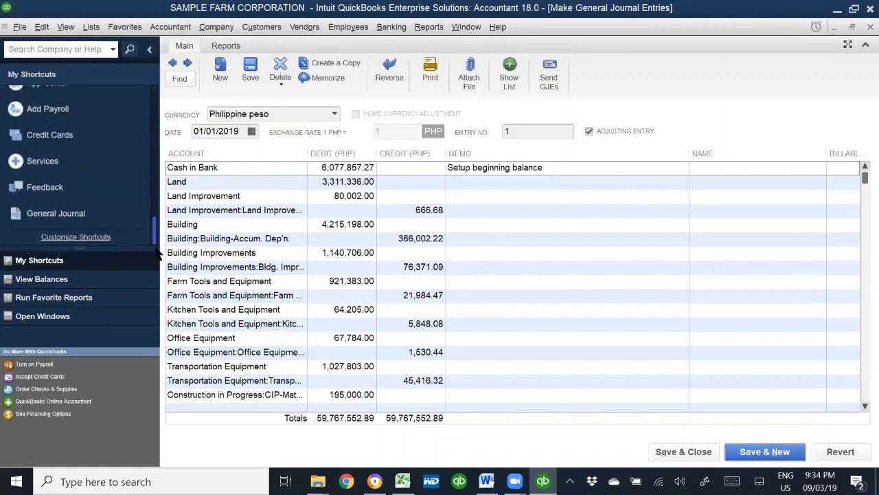
{"action": "right_click", "coordinate": [72, 216]}
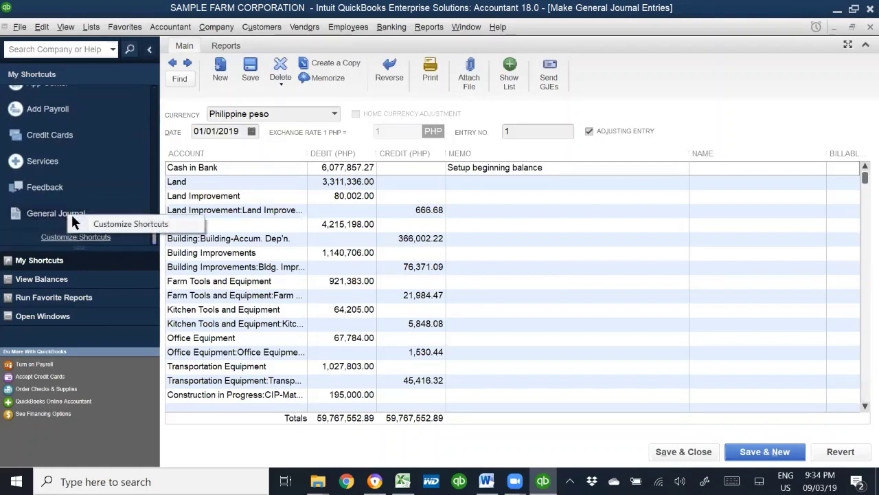
{"action": "left_click", "coordinate": [120, 226]}
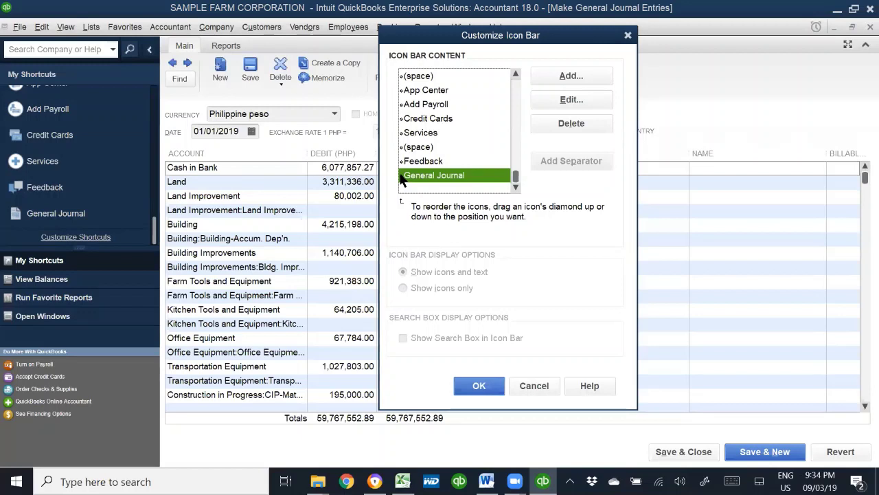
{"action": "left_click_drag", "start_coordinate": [401, 179], "coordinate": [405, 103]}
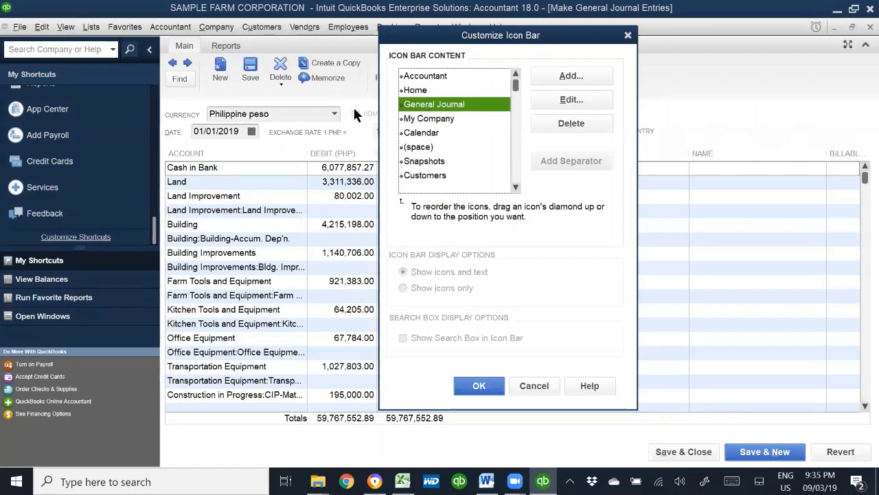
{"action": "left_click", "coordinate": [474, 387]}
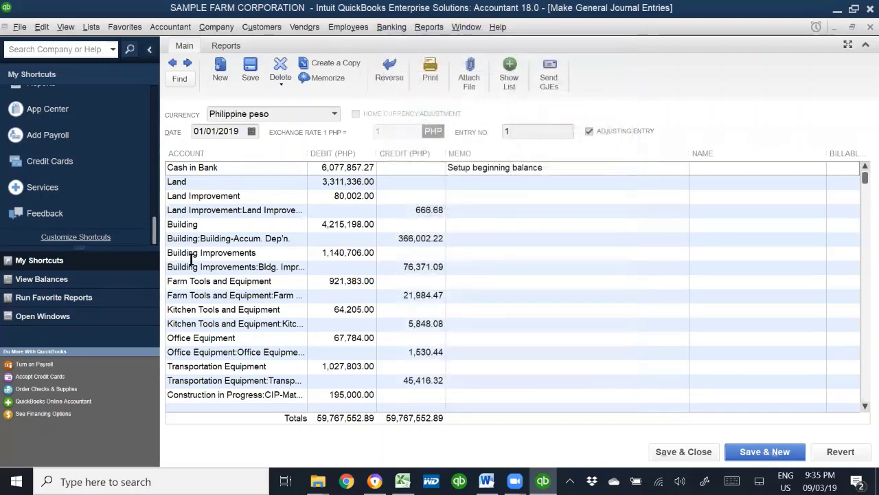
- Check the General Journal shortcut near the start of the shortcuts list and return to the home page
{"action": "left_click_drag", "start_coordinate": [156, 234], "coordinate": [156, 139]}
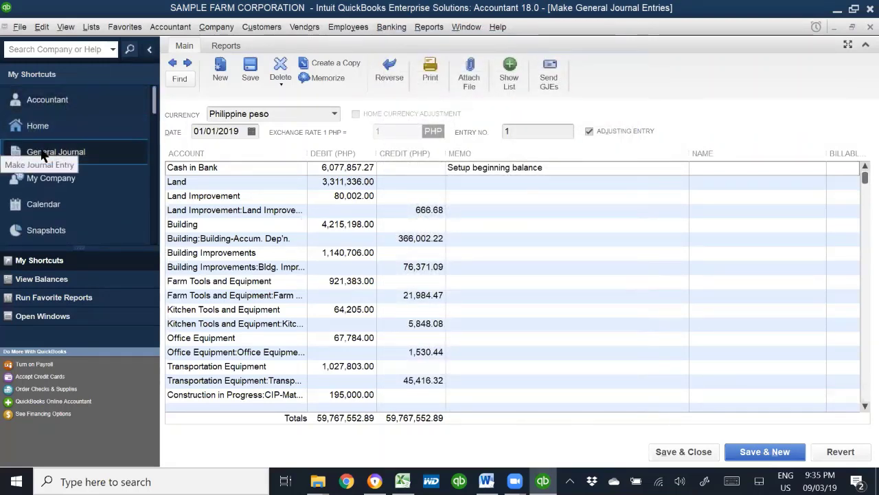
{"action": "left_click", "coordinate": [58, 121]}
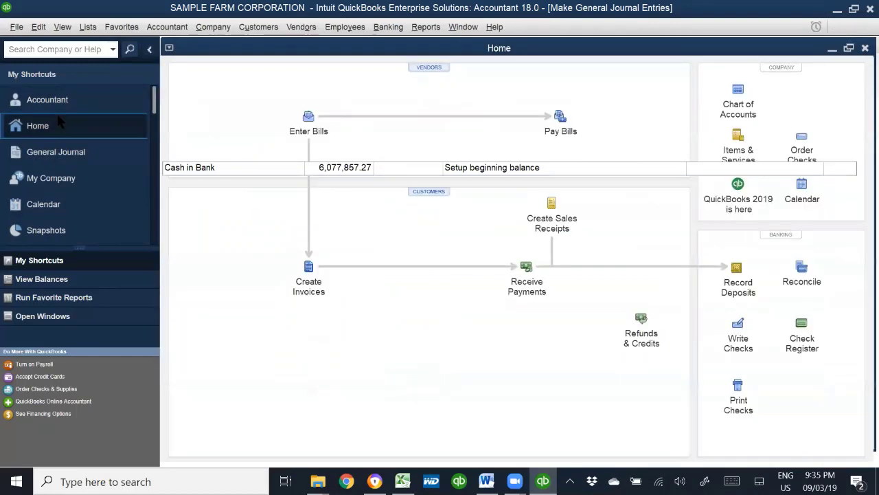
- Test the General Journal shortcut by switching between the journal entry window and the home page
{"action": "left_click", "coordinate": [58, 156]}
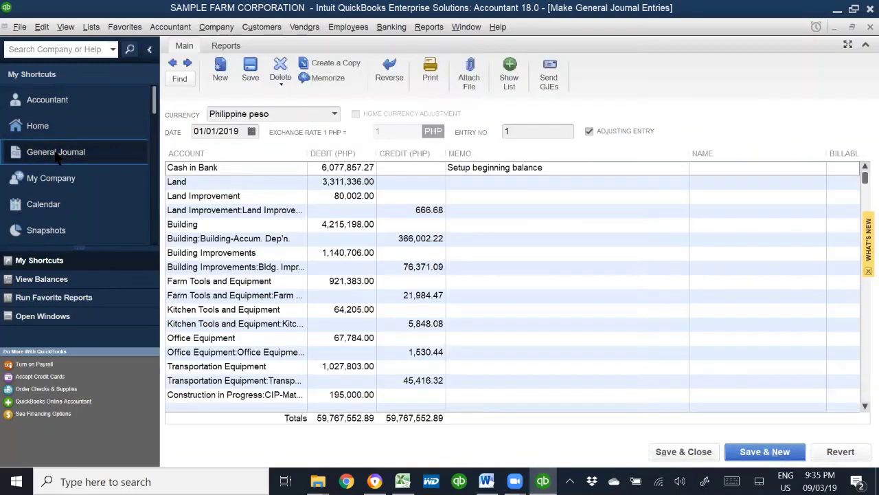
{"action": "left_click", "coordinate": [54, 129]}
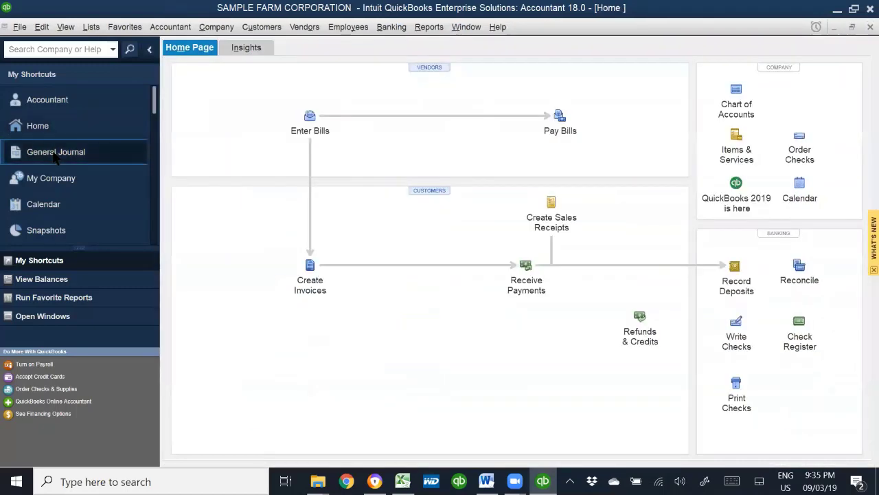
{"action": "left_click", "coordinate": [54, 155]}
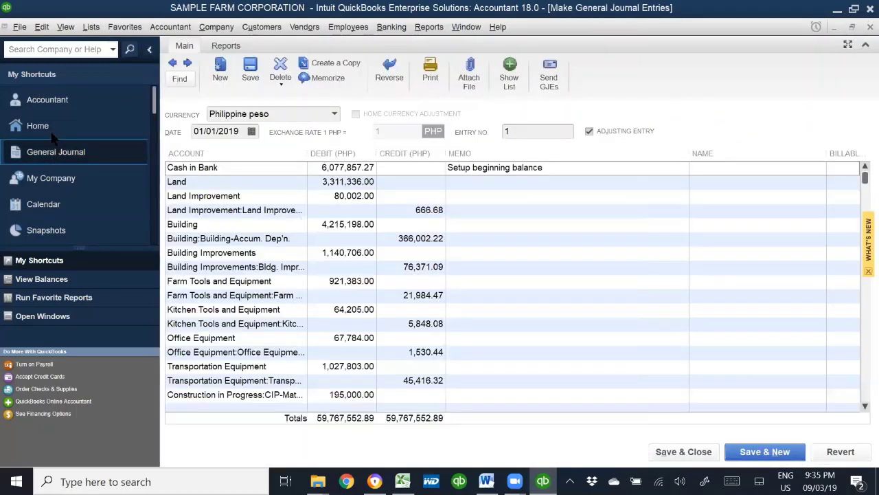
{"action": "left_click", "coordinate": [49, 131]}
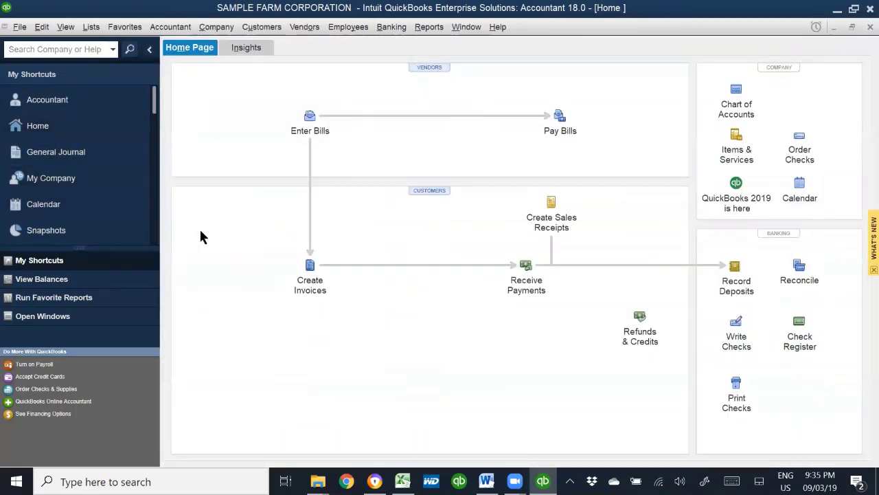
- Switch to the Excel workbook and review the full-collection steps on the WORKFLOW sheet against the collections on the JULY TRANSACTION sheet
{"action": "key", "text": "alt+Tab"}
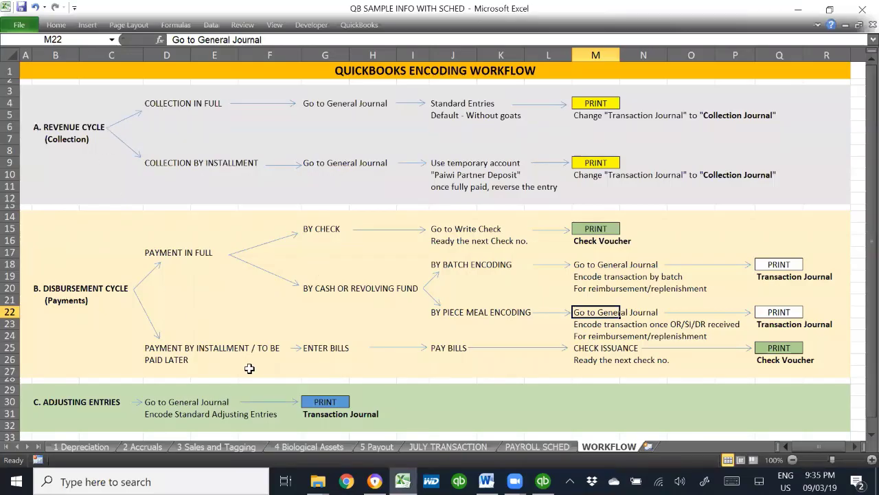
{"action": "left_click", "coordinate": [450, 447]}
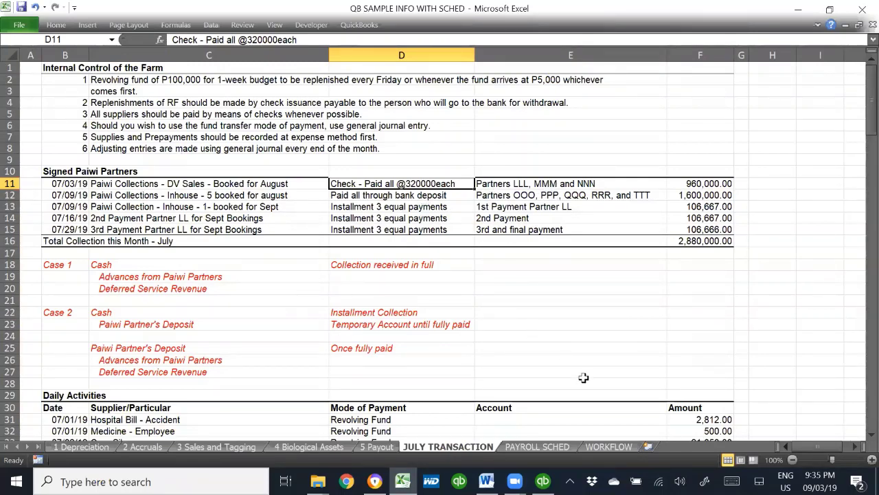
{"action": "left_click", "coordinate": [609, 448]}
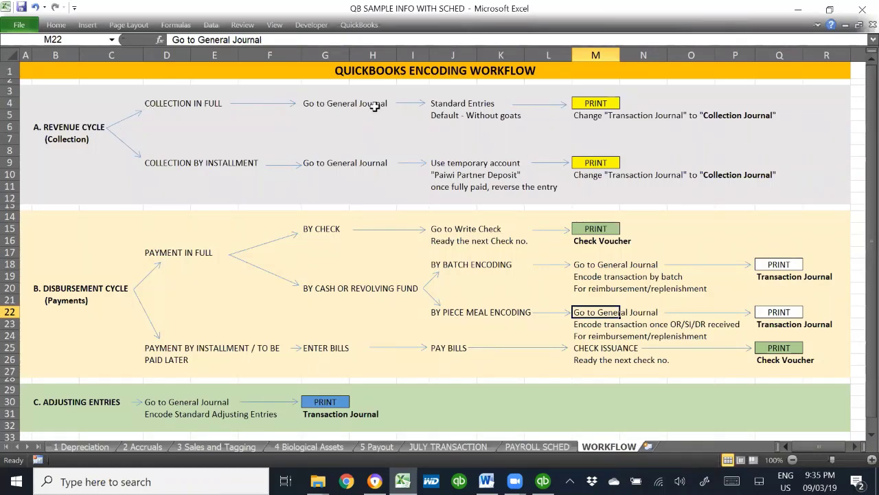
{"action": "left_click", "coordinate": [445, 105]}
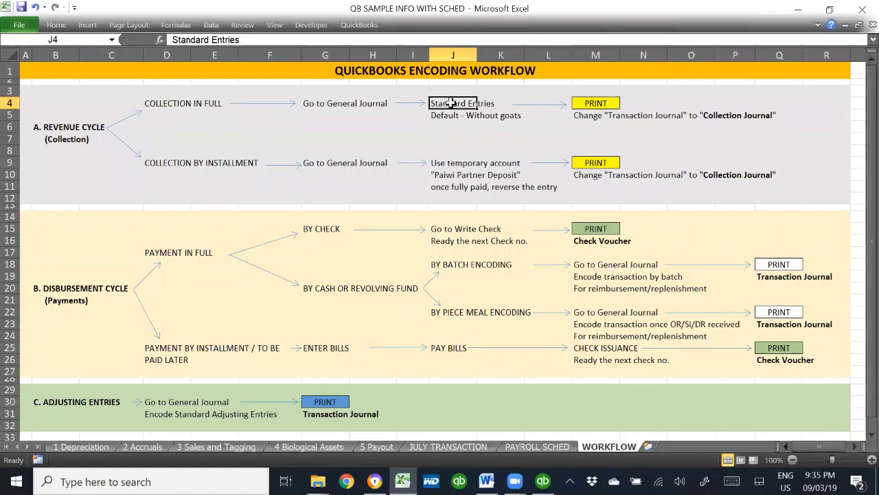
{"action": "key", "text": "alt+Tab"}
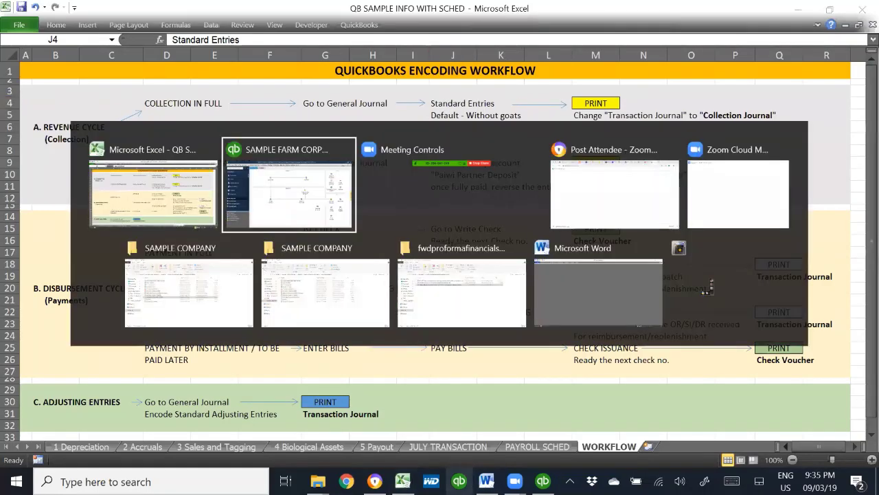
{"action": "key", "text": "alt+Tab"}
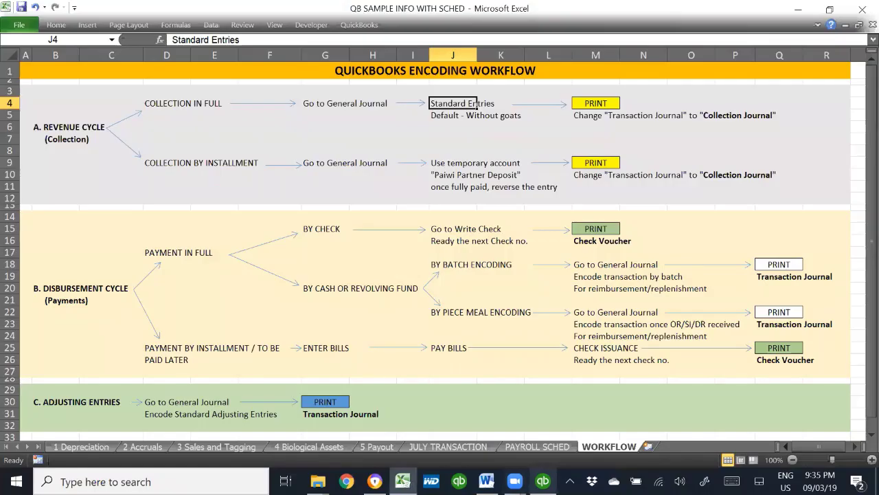
{"action": "left_click", "coordinate": [425, 448]}
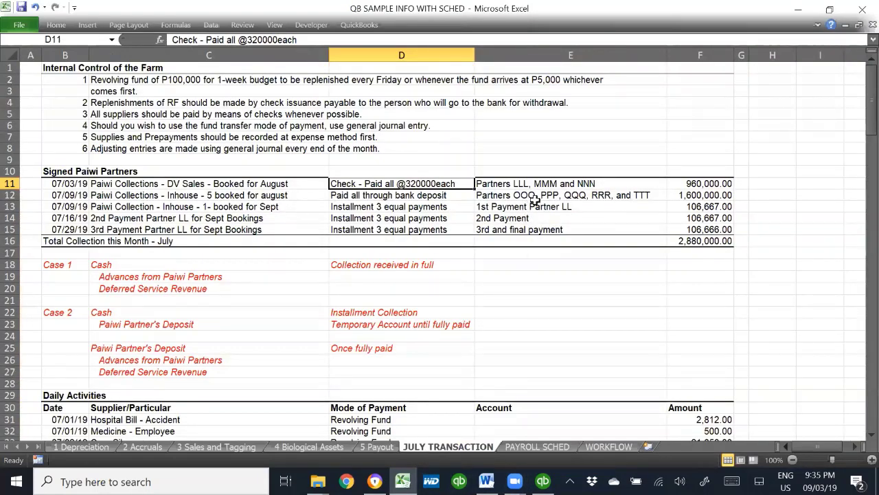
{"action": "left_click", "coordinate": [604, 450]}
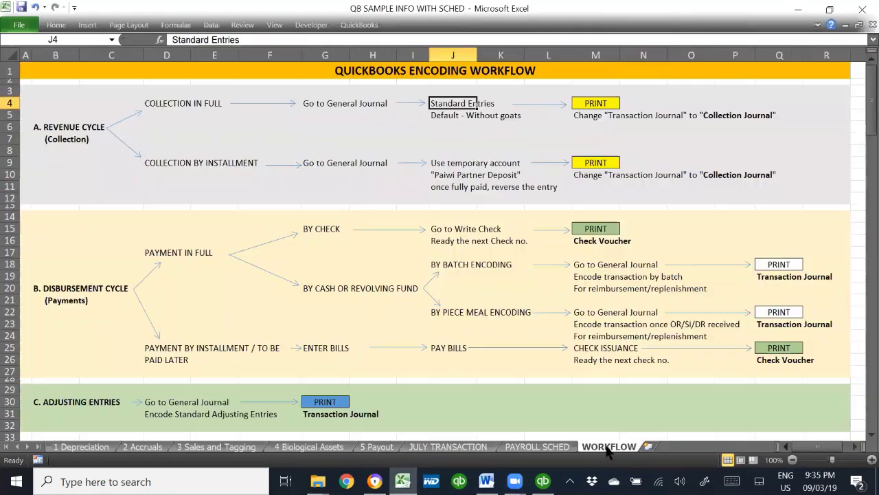
- Switch back to QuickBooks and start a blank general journal entry dated 07/03/2019
{"action": "key", "text": "alt+Tab"}
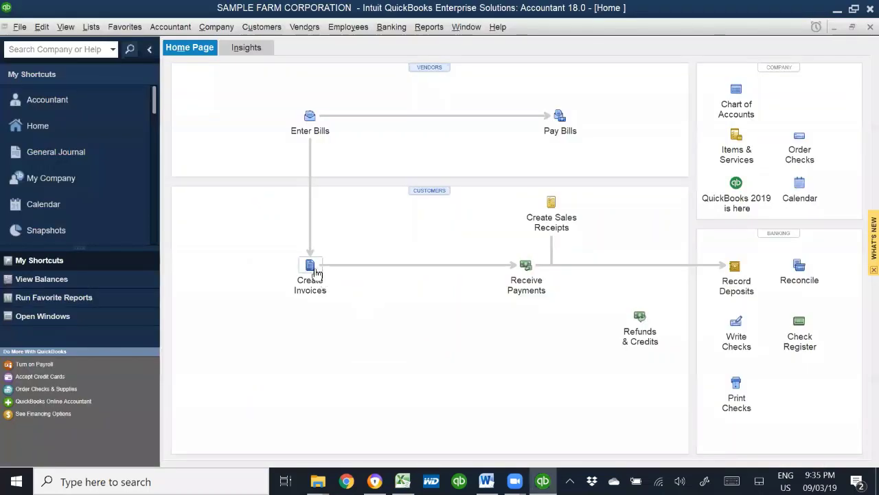
{"action": "left_click", "coordinate": [47, 153]}
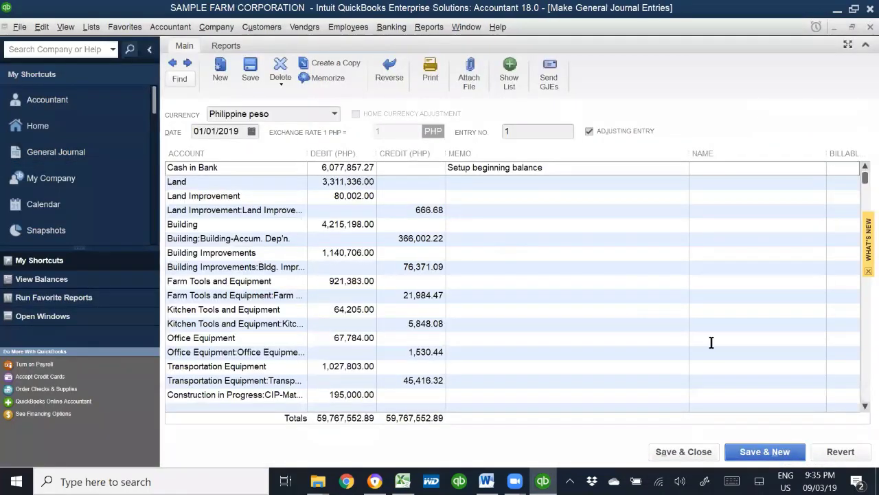
{"action": "left_click", "coordinate": [772, 455]}
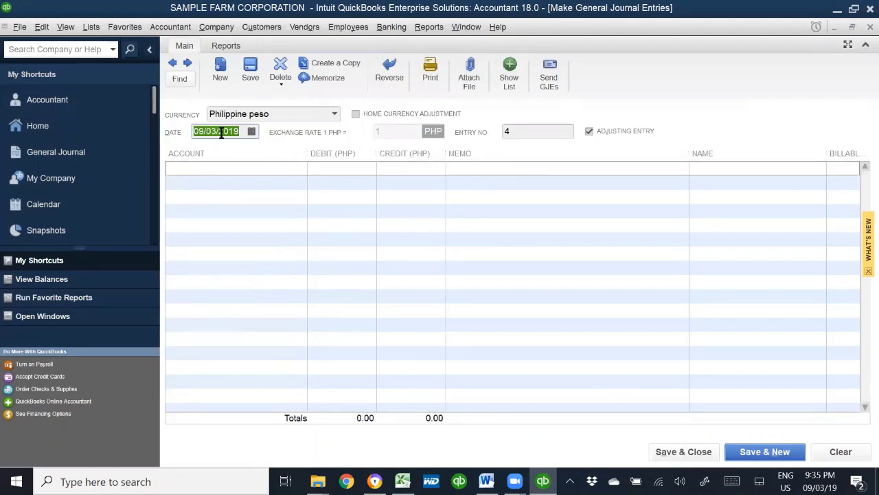
{"action": "type", "text": "07/"}
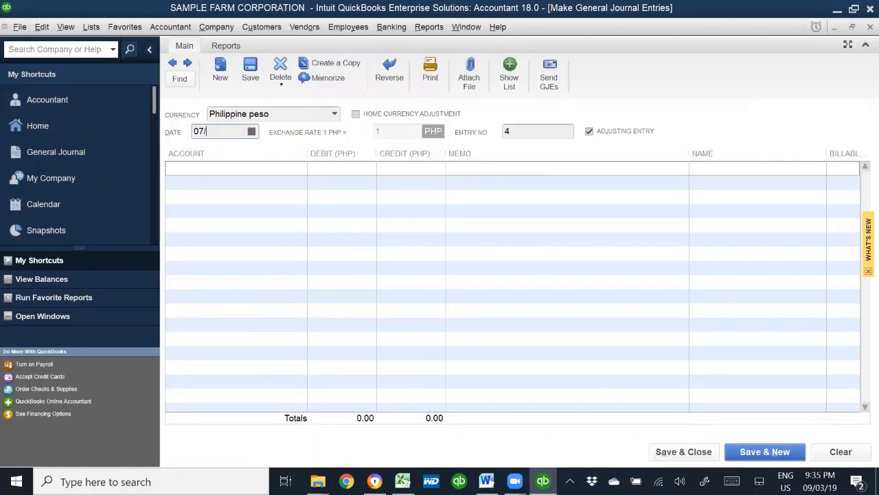
{"action": "type", "text": "03/2019"}
{"action": "key", "text": "Tab"}
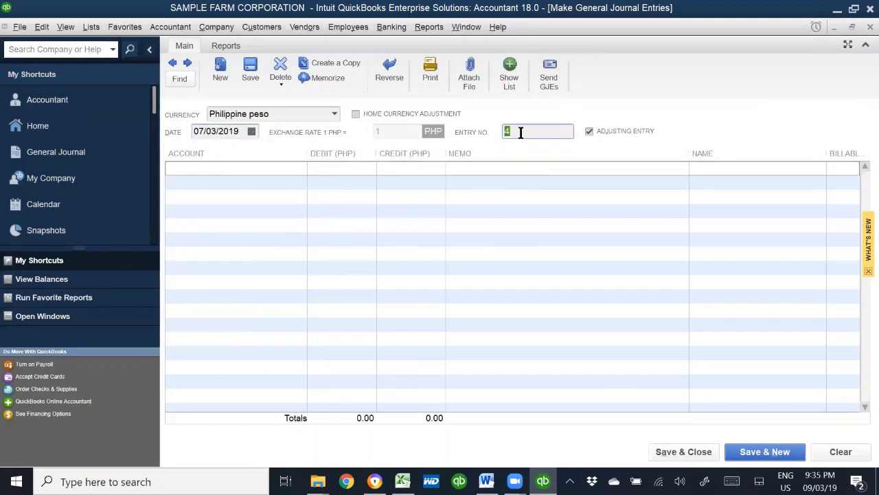
- Set the journal's entry number to 2 and turn off its adjusting entry option
{"action": "left_click_drag", "start_coordinate": [522, 132], "coordinate": [477, 132]}
{"action": "type", "text": "2"}
{"action": "key", "text": "Tab"}
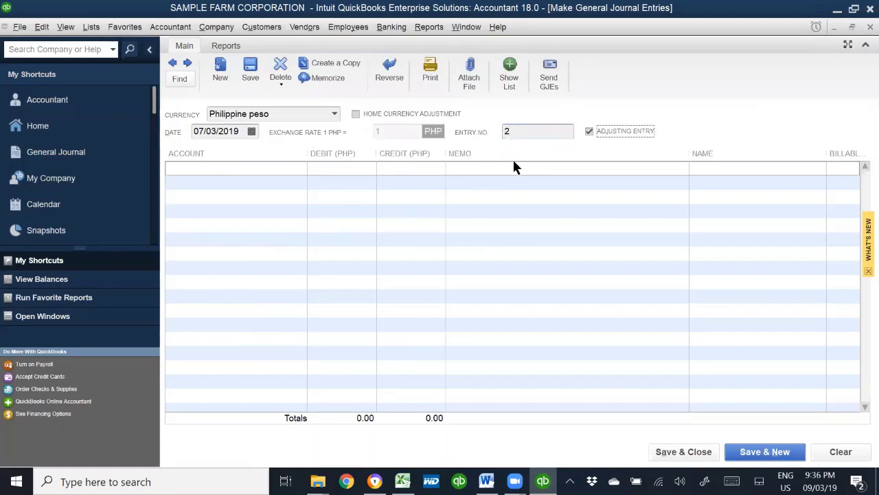
{"action": "left_click", "coordinate": [587, 131]}
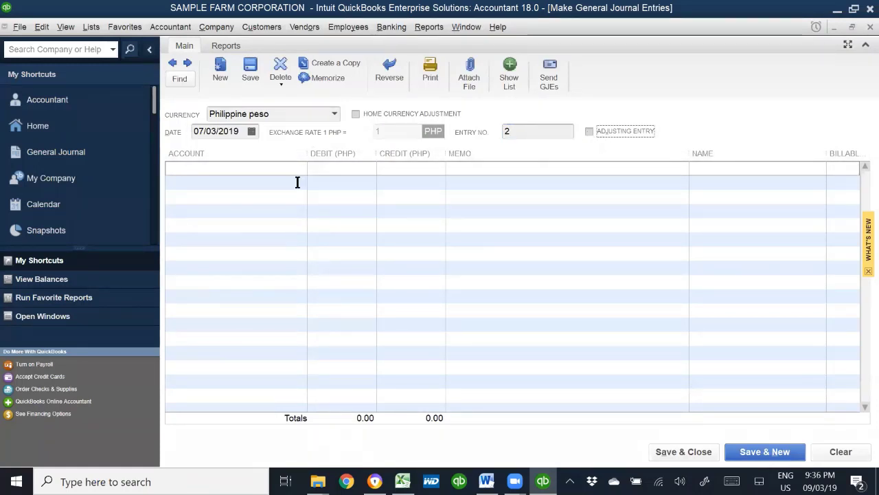
- Enter Cash in Bank as the account on the first journal line with a debit of 320,000
{"action": "left_click", "coordinate": [235, 172]}
{"action": "type", "text": "Cash in Bank"}
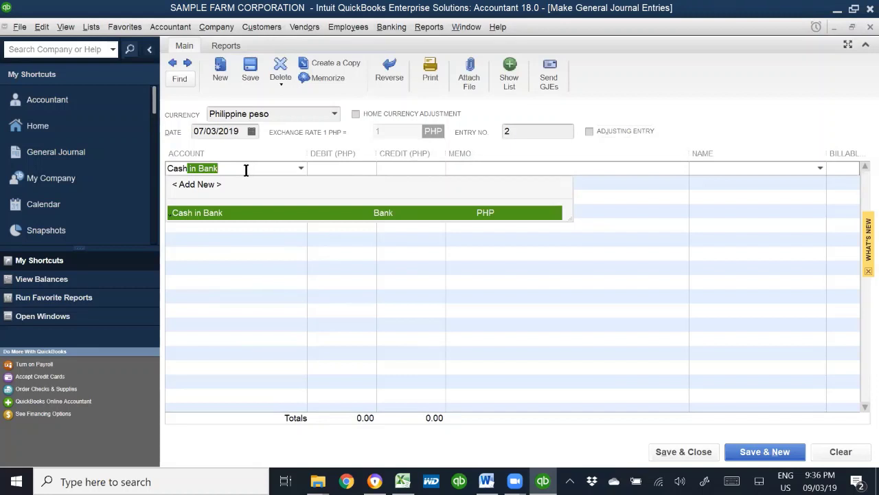
{"action": "left_click", "coordinate": [241, 167]}
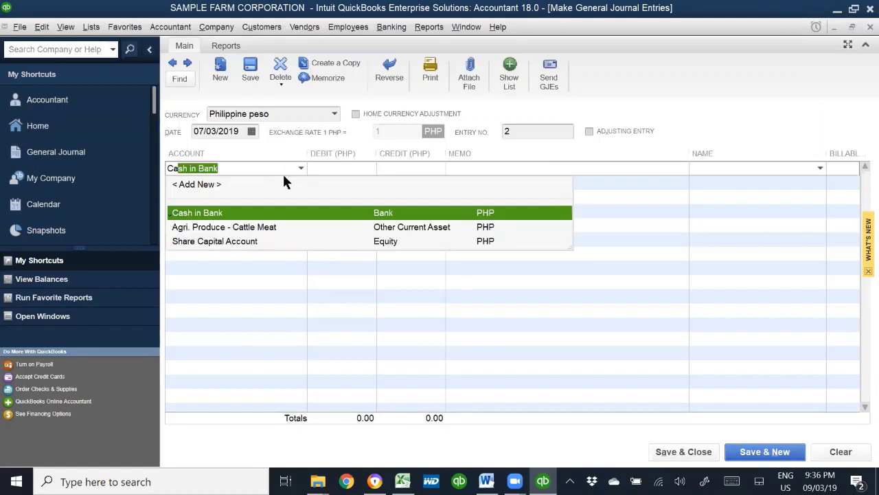
{"action": "key", "text": "Tab"}
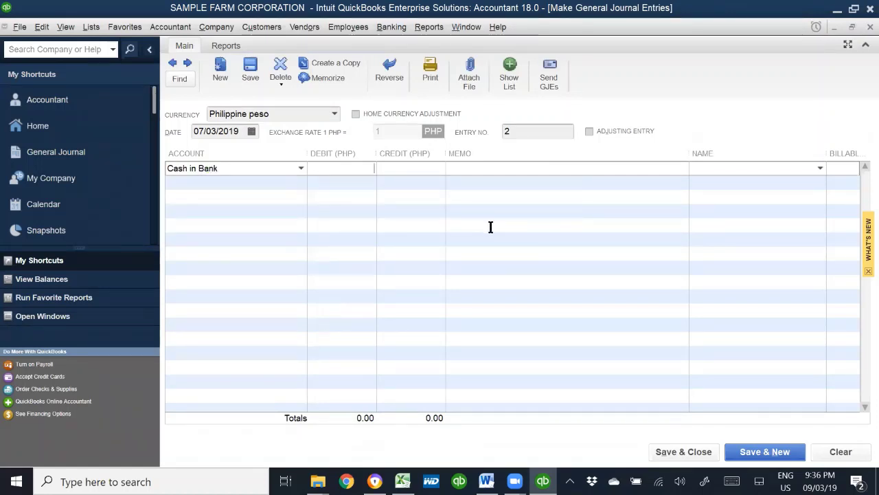
{"action": "type", "text": "320,00"}
{"action": "key", "text": "Tab"}
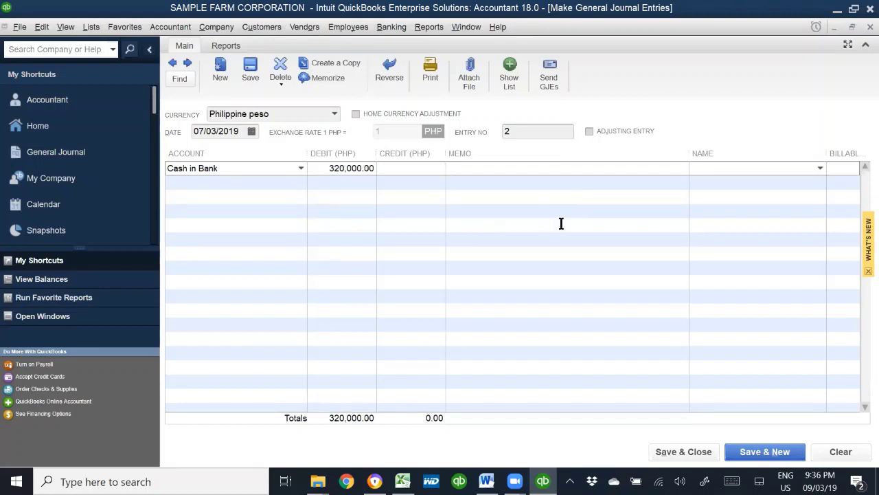
- Enter the memo "Paiwi Goat - Loyalty August 2019" on the Cash in Bank line
{"action": "type", "text": "Paiwi Goat - Loyalty books"}
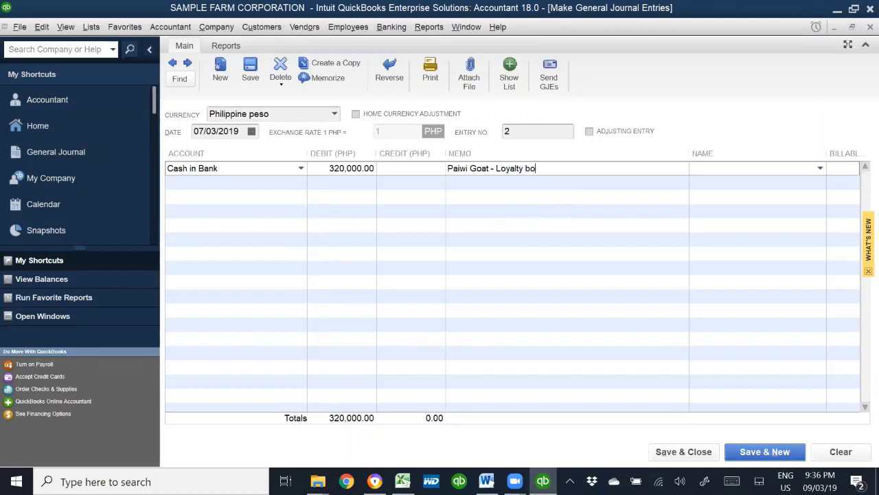
{"action": "key", "text": "BackSpace"}
{"action": "key", "text": "BackSpace"}
{"action": "key", "text": "BackSpace"}
{"action": "key", "text": "BackSpace"}
{"action": "key", "text": "BackSpace"}
{"action": "key", "text": "BackSpace"}
{"action": "type", "text": "bo"}
{"action": "key", "text": "BackSpace"}
{"action": "key", "text": "BackSpace"}
{"action": "key", "text": "BackSpace"}
{"action": "type", "text": "August "}
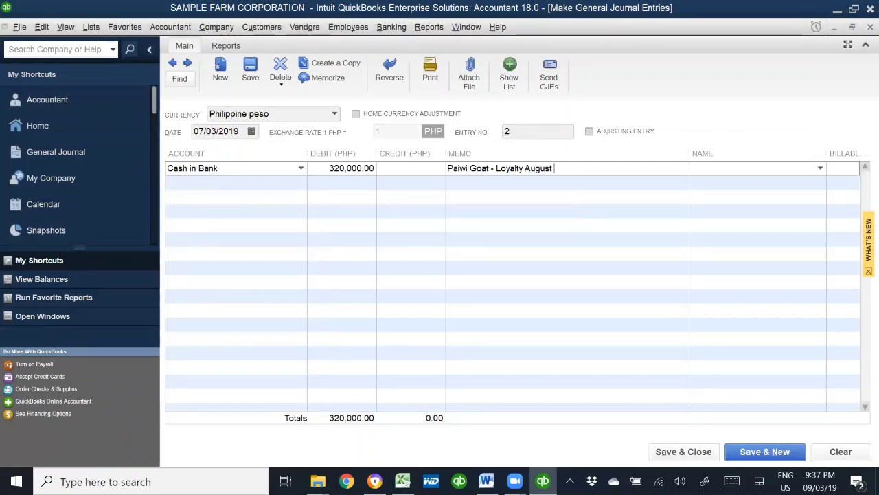
{"action": "type", "text": "2019"}
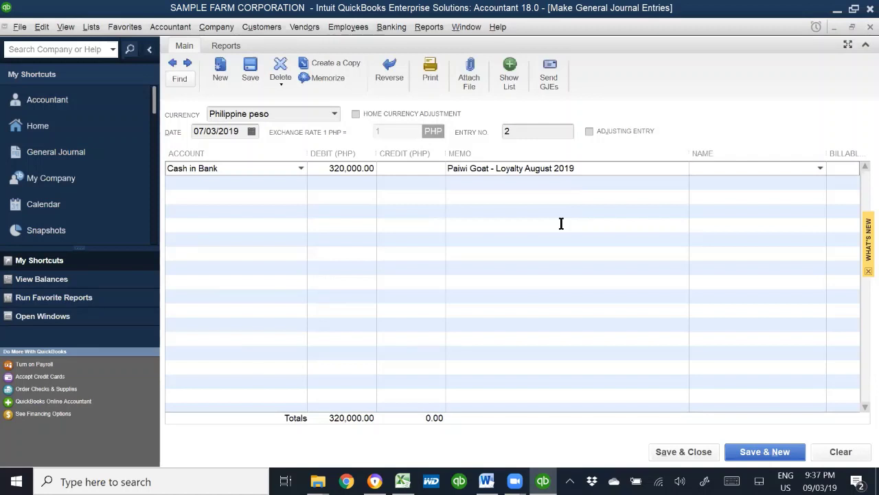
- Enter LLL as the name on the Cash in Bank line and start its detailed setup as a customer
{"action": "key", "text": "Tab"}
{"action": "type", "text": "LLL"}
{"action": "key", "text": "Tab"}
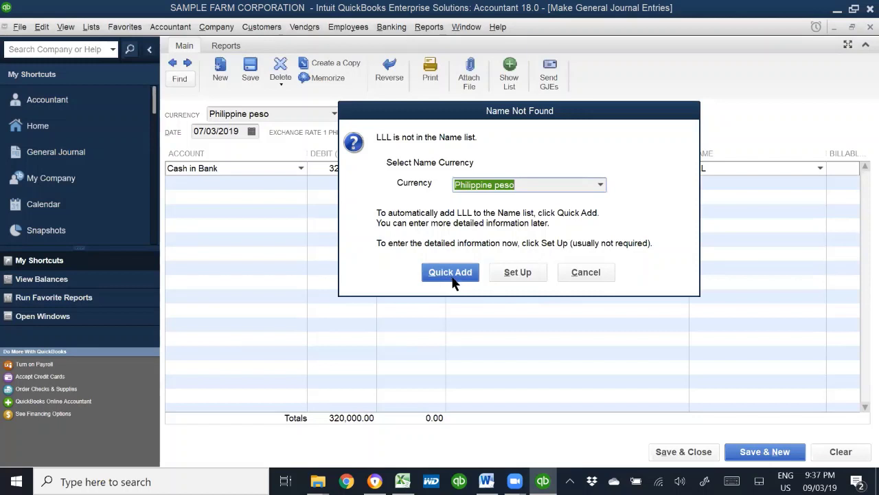
{"action": "left_click", "coordinate": [517, 274]}
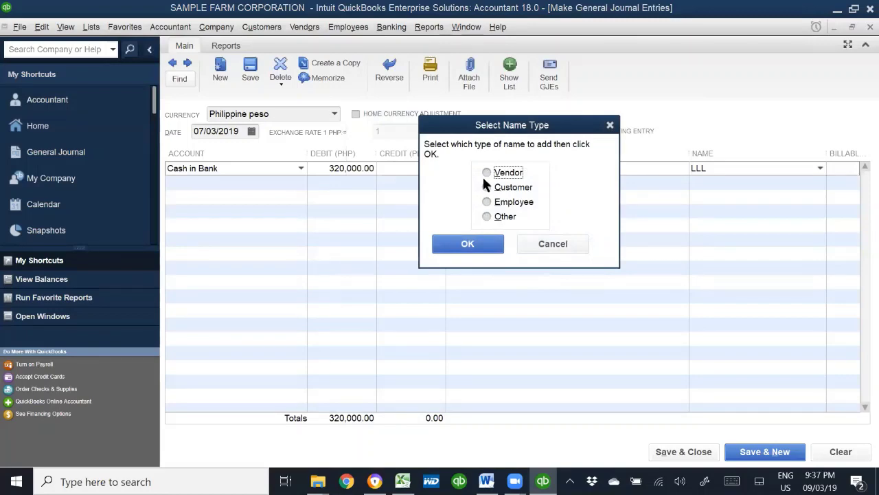
{"action": "left_click", "coordinate": [489, 191]}
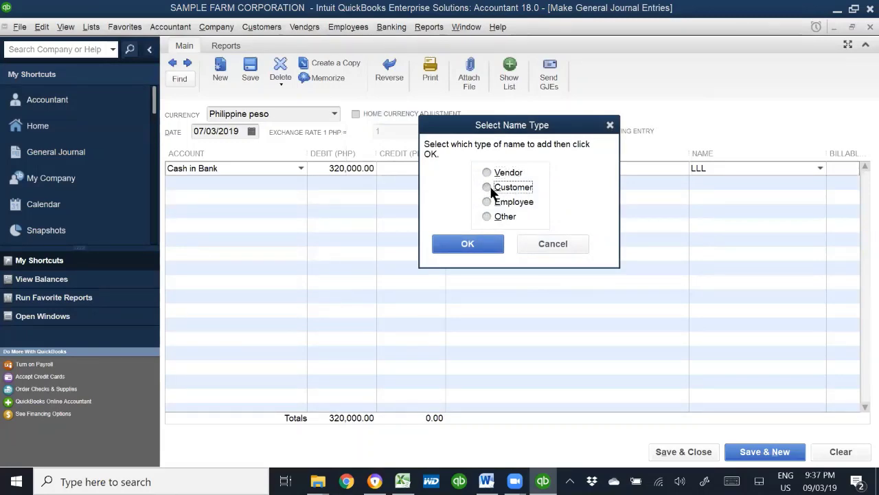
{"action": "left_click", "coordinate": [474, 249]}
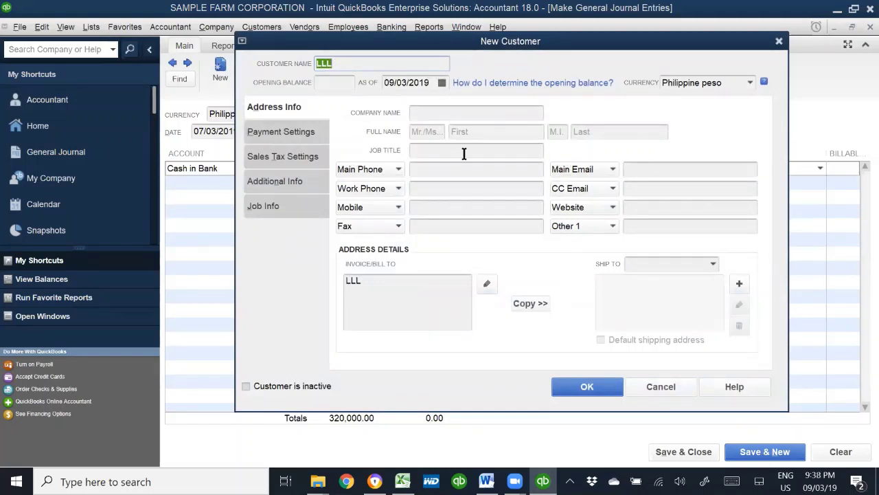
- Review the address, payment, sales tax, additional and job information sections of the new customer record for LLL
{"action": "left_click", "coordinate": [428, 170]}
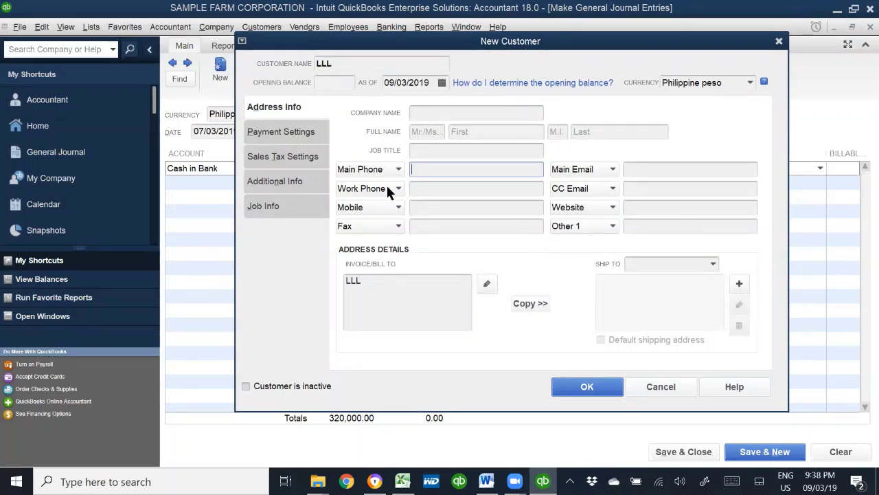
{"action": "left_click", "coordinate": [419, 189]}
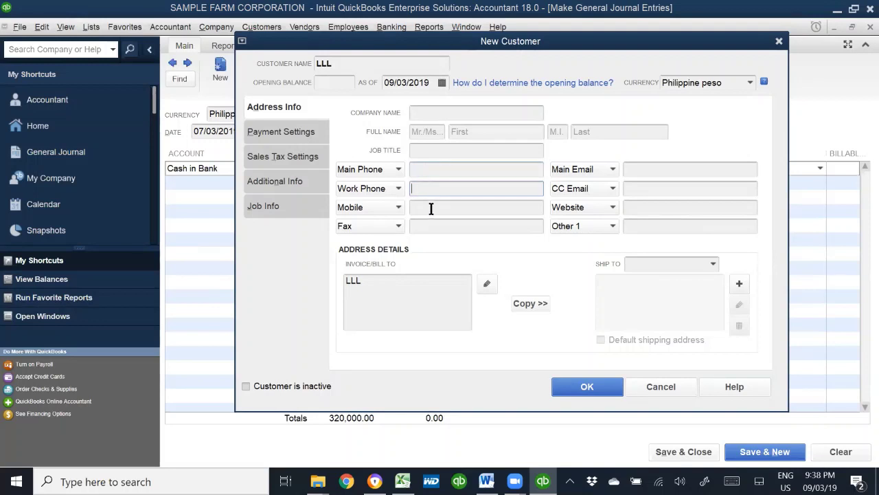
{"action": "left_click", "coordinate": [431, 207]}
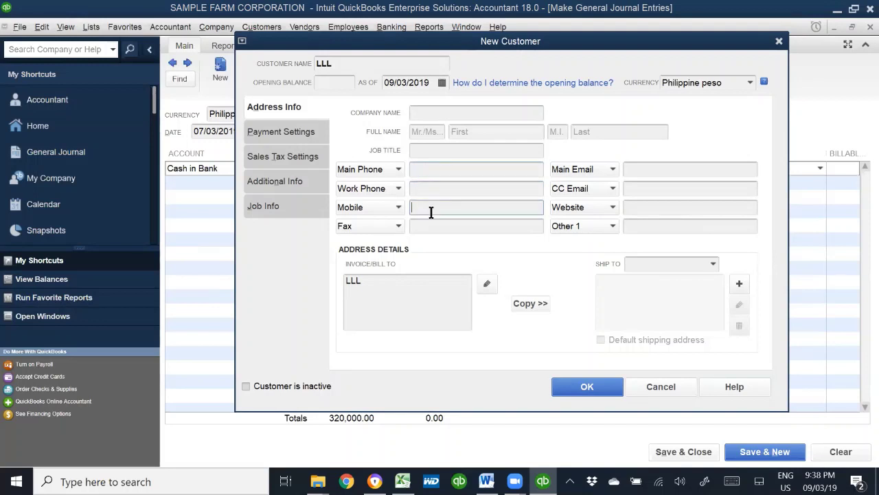
{"action": "left_click", "coordinate": [672, 172]}
{"action": "left_click", "coordinate": [287, 136]}
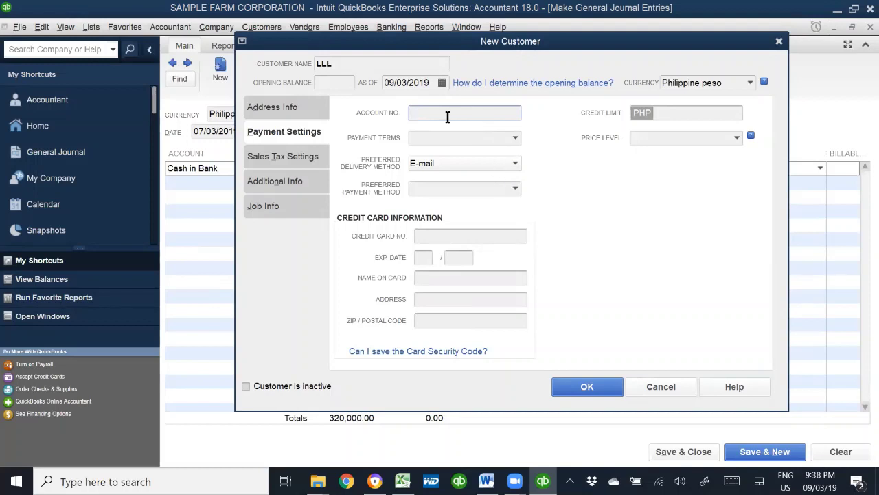
{"action": "left_click", "coordinate": [280, 155]}
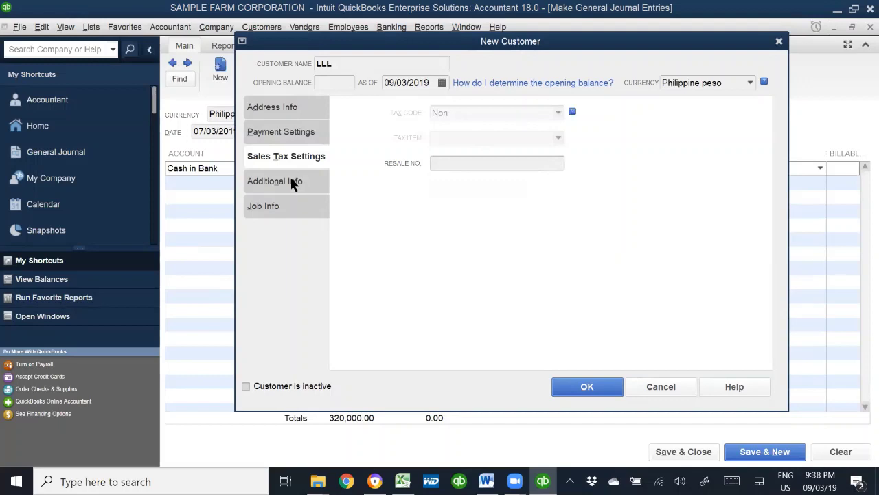
{"action": "left_click", "coordinate": [290, 178]}
{"action": "left_click", "coordinate": [275, 214]}
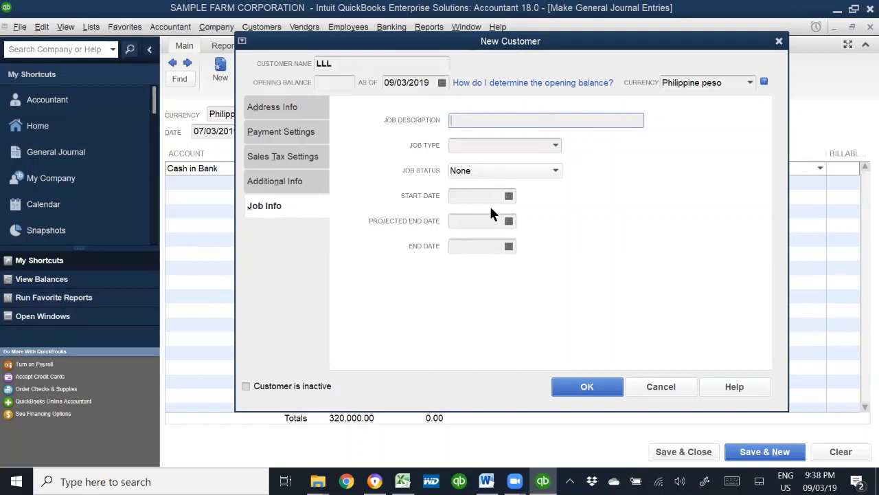
{"action": "left_click", "coordinate": [287, 131]}
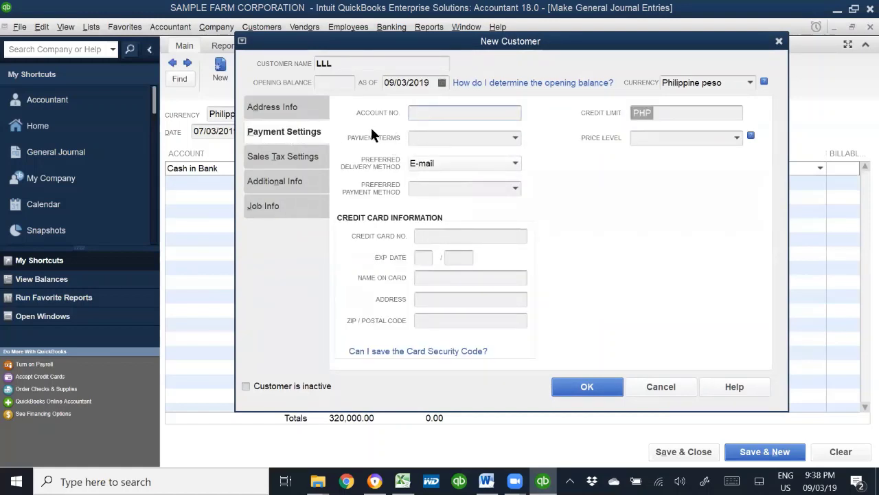
{"action": "left_click", "coordinate": [270, 208]}
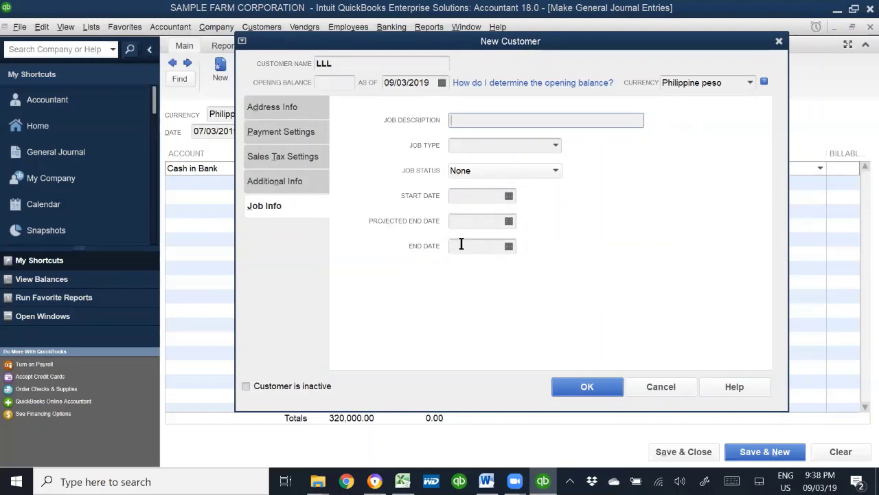
{"action": "left_click", "coordinate": [277, 132]}
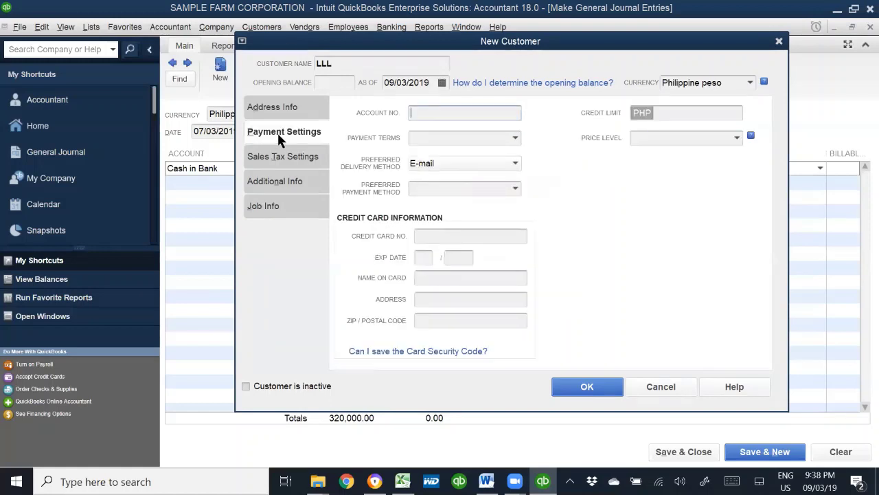
{"action": "left_click", "coordinate": [282, 110]}
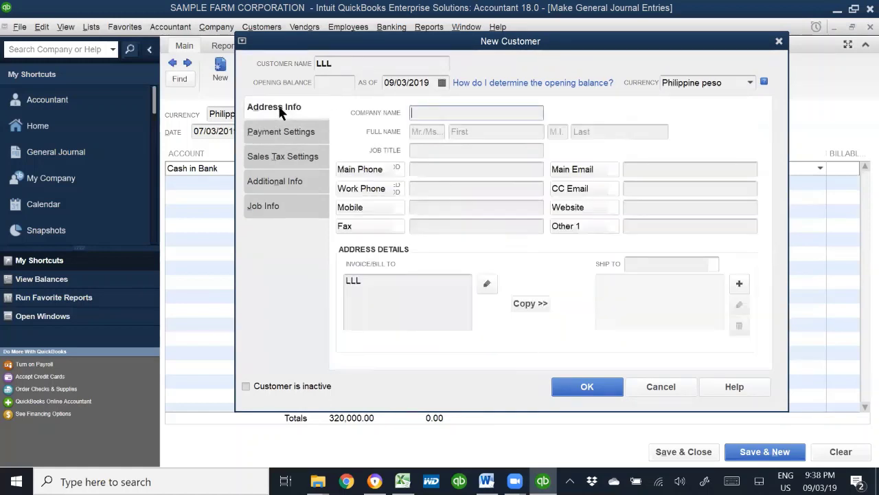
- Save LLL as a customer with only the name filled in and move on to the second journal line
{"action": "left_click", "coordinate": [600, 389]}
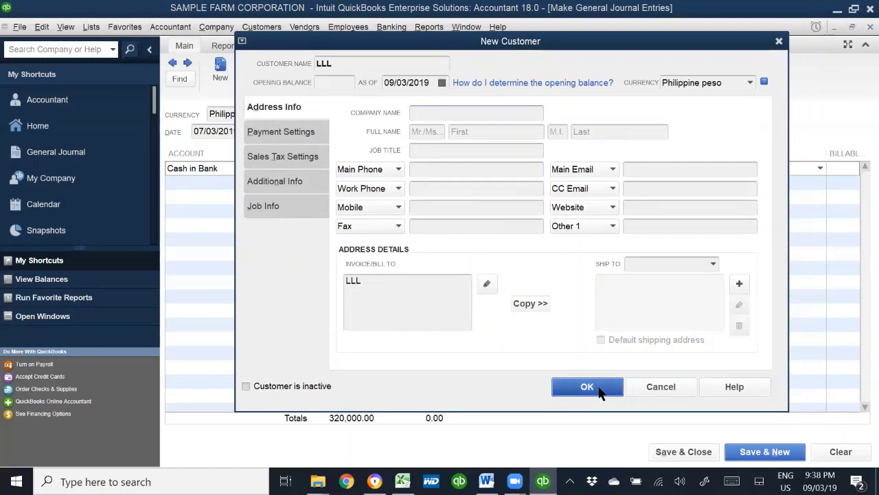
{"action": "key", "text": "Tab"}
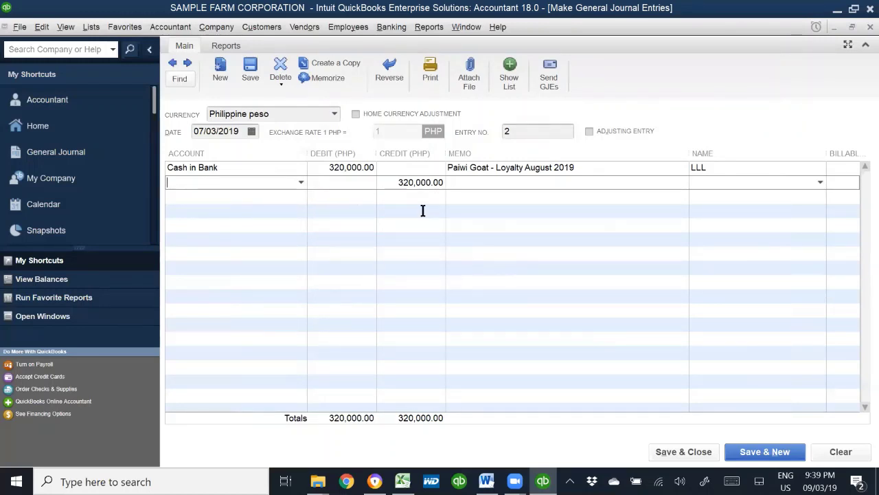
- Check the standard entries guidance for collection in full on the Excel WORKFLOW sheet, and return to the QuickBooks journal
{"action": "key", "text": "alt+Tab"}
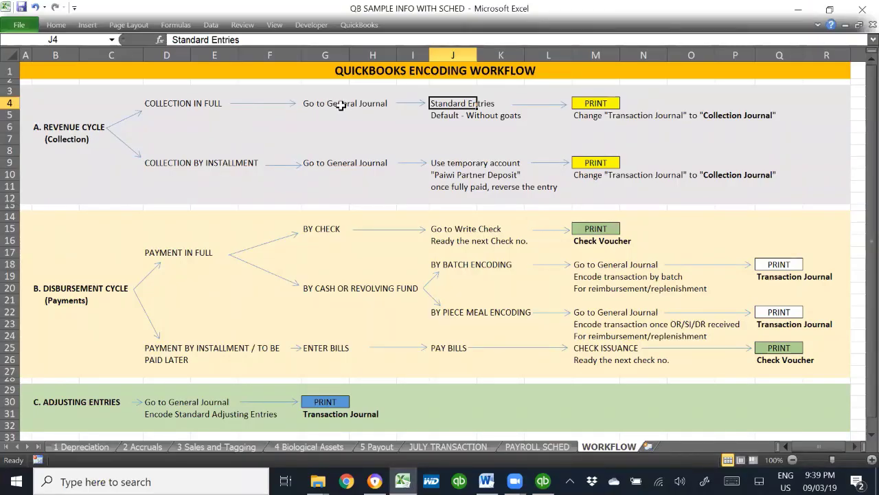
{"action": "left_click", "coordinate": [444, 116]}
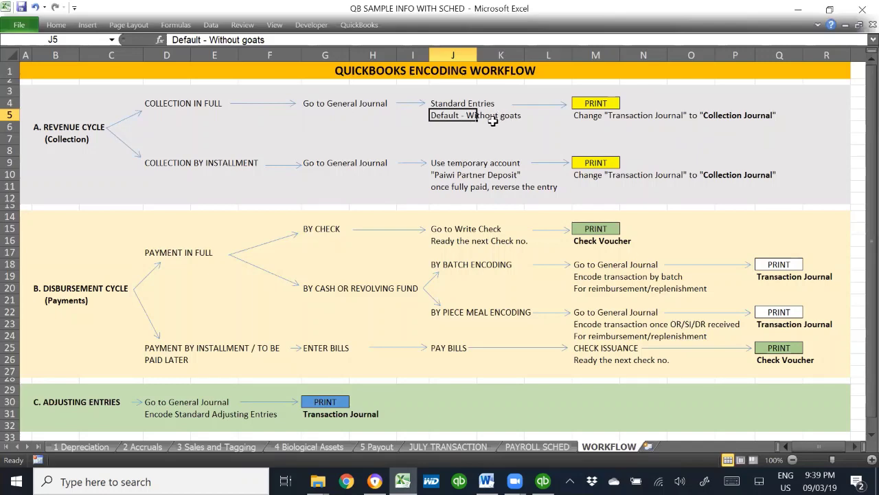
{"action": "key", "text": "alt+Tab"}
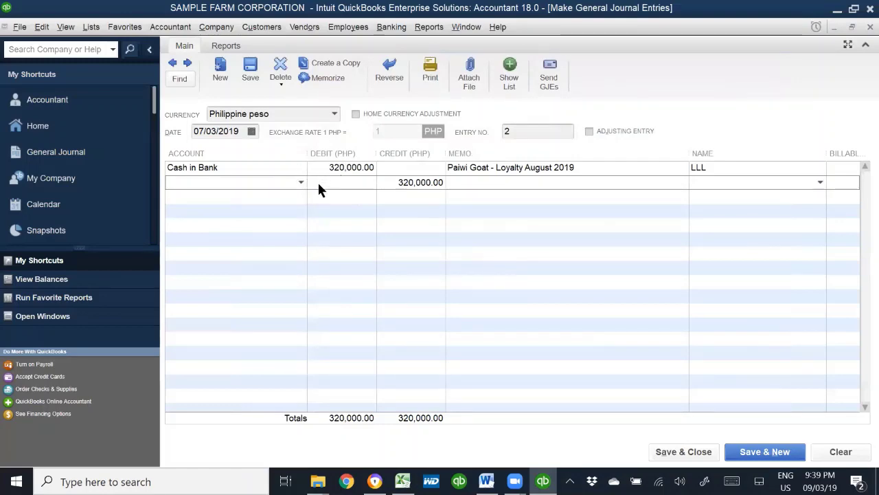
- Enter Advances from Paiwi Partners as the account on the second journal line with a credit of 195,000
{"action": "type", "text": "Advances from Paiwi Partners"}
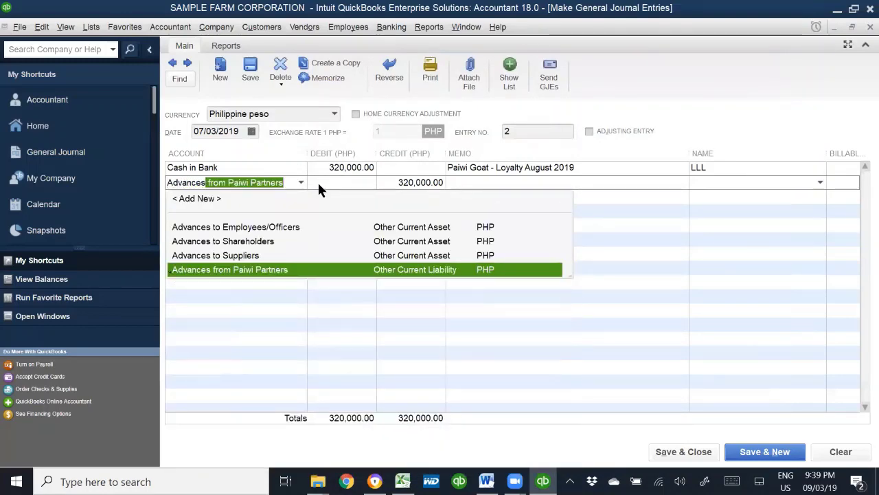
{"action": "key", "text": "Tab"}
{"action": "key", "text": "Tab"}
{"action": "type", "text": "195000"}
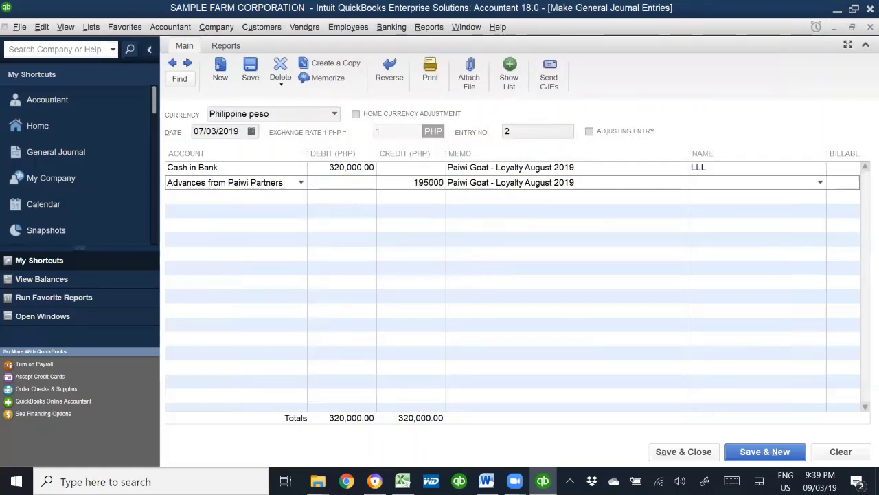
{"action": "key", "text": "Tab"}
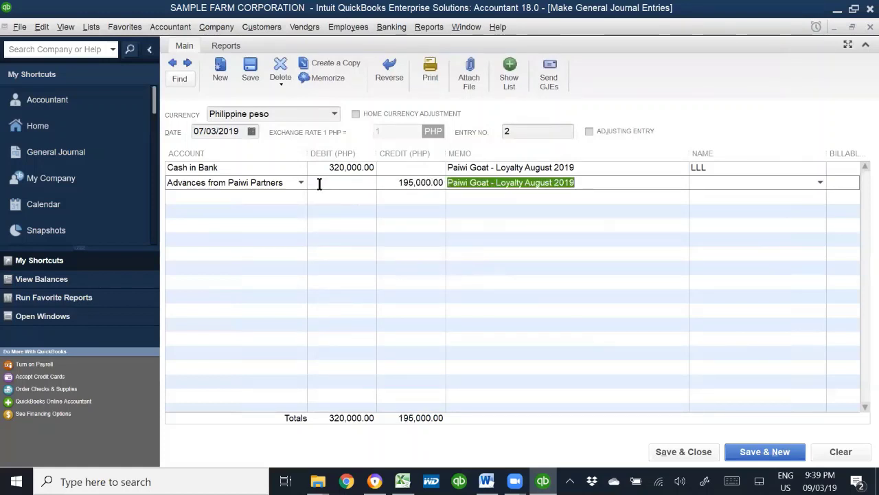
{"action": "type", "text": "30"}
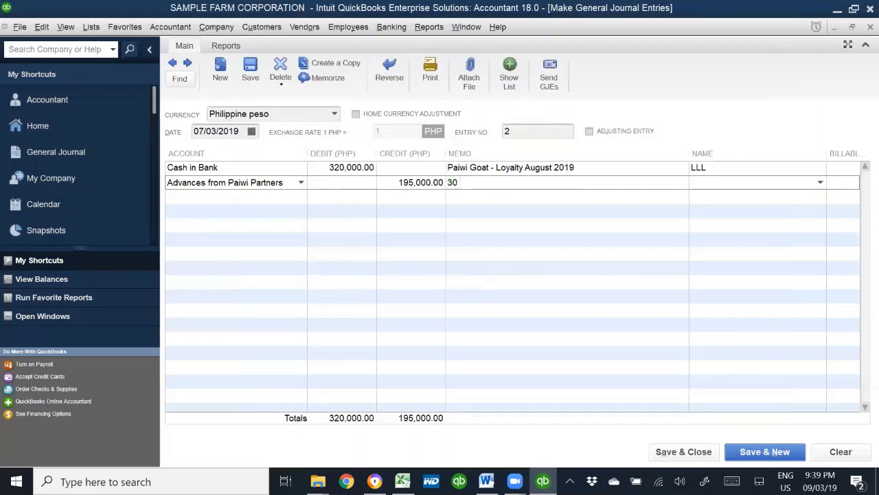
{"action": "type", "text": "heads"}
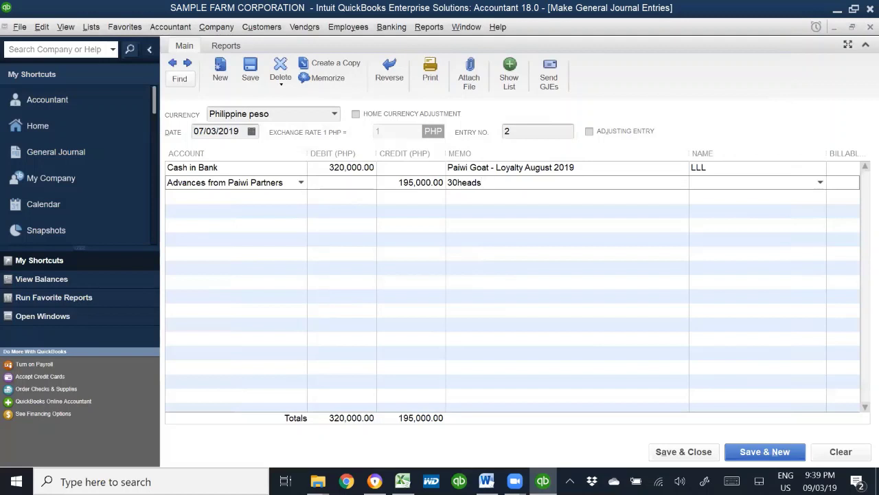
{"action": "type", "text": "@P6500"}
{"action": "key", "text": "Tab"}
{"action": "type", "text": "LL"}
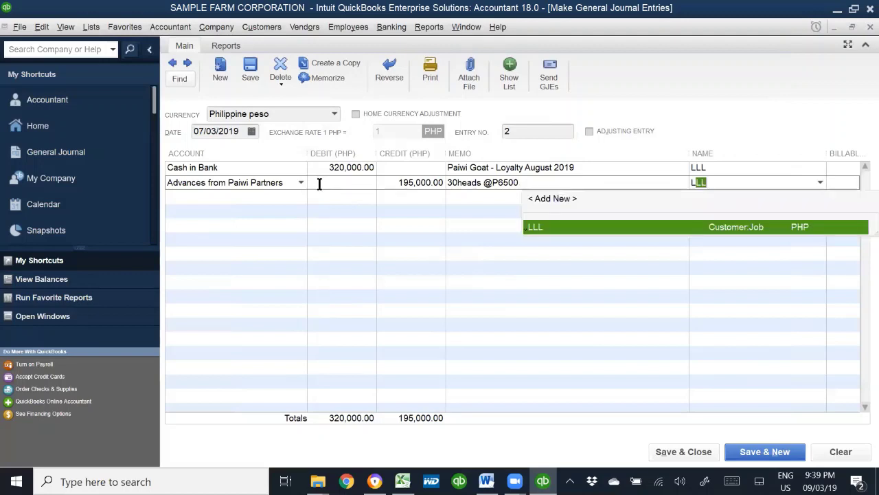
{"action": "key", "text": "Return"}
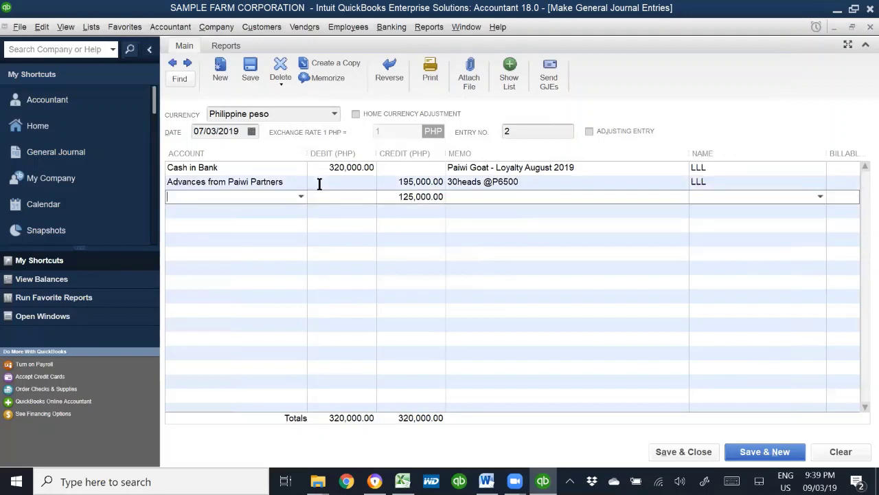
- Enter Deferred Service Revenue on the third journal line, keeping the 125,000 credit and carried-over memo, with LLL as the name
{"action": "type", "text": "Deferred Service Revenue"}
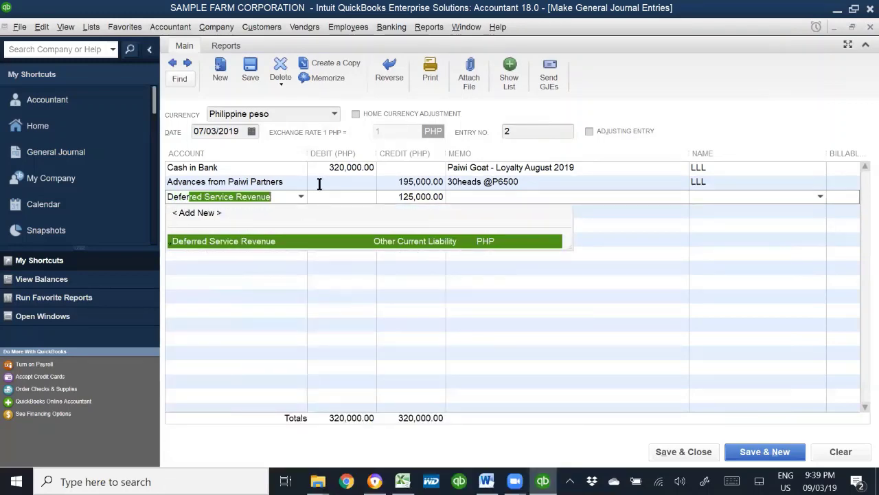
{"action": "key", "text": "Tab"}
{"action": "key", "text": "Tab"}
{"action": "key", "text": "Tab"}
{"action": "key", "text": "Return"}
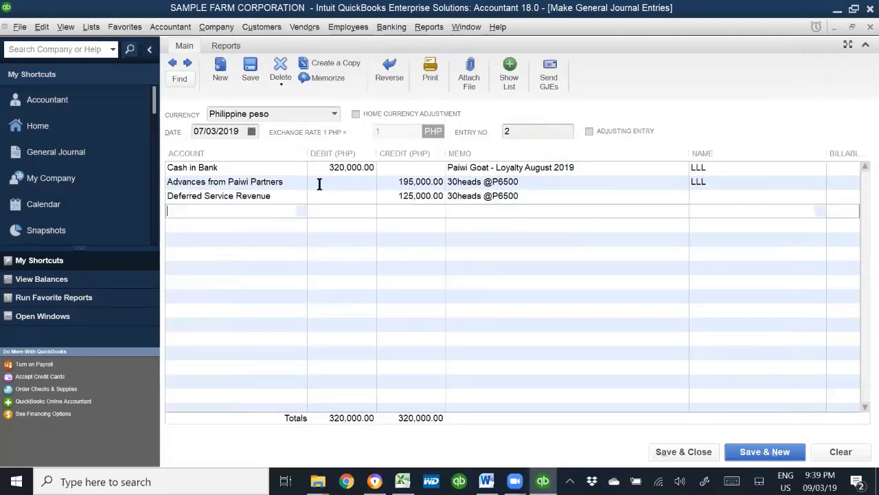
{"action": "left_click", "coordinate": [695, 195]}
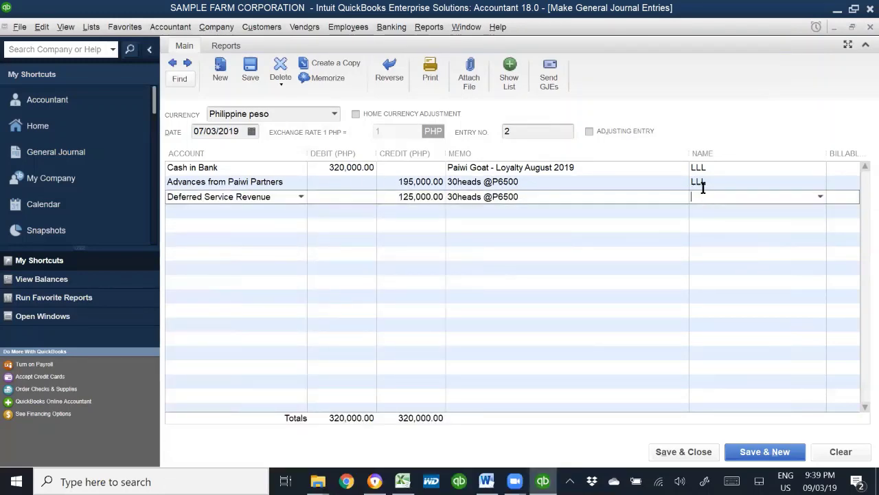
{"action": "type", "text": "LLL"}
{"action": "key", "text": "Return"}
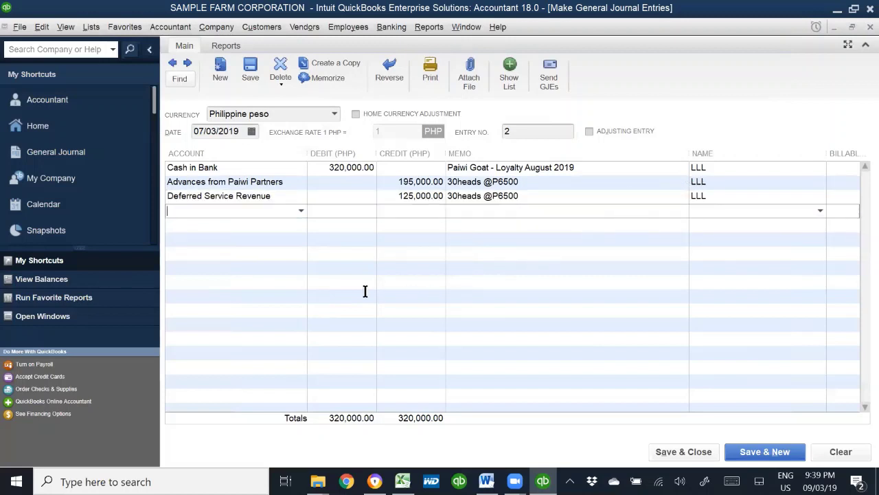
- Check the two credit accounts, save journal entry 2 and start a new entry
{"action": "left_click", "coordinate": [259, 181]}
{"action": "left_click", "coordinate": [290, 195]}
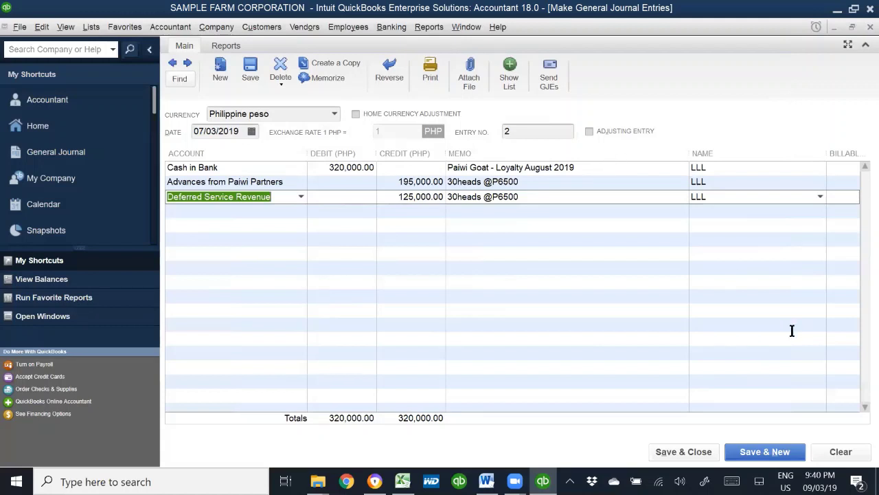
{"action": "left_click", "coordinate": [771, 453]}
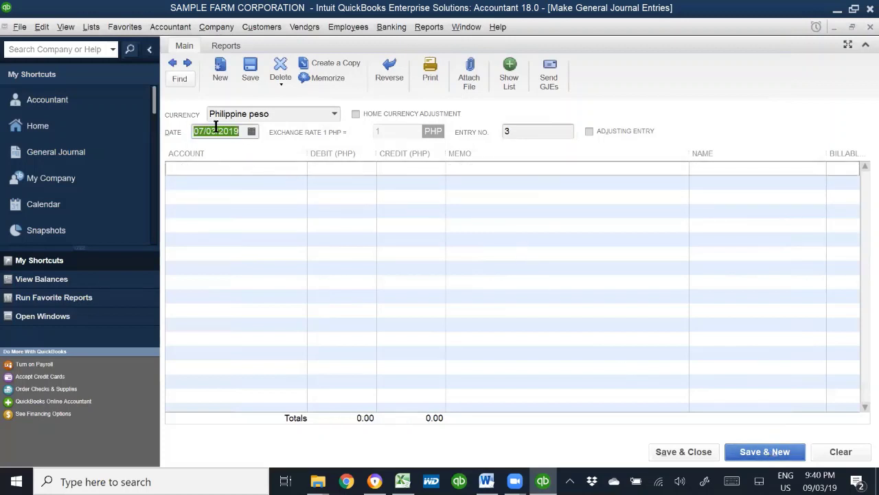
- Enter Cash in Bank on the first line of journal entry 3 with a debit of 320,000
{"action": "left_click", "coordinate": [268, 167]}
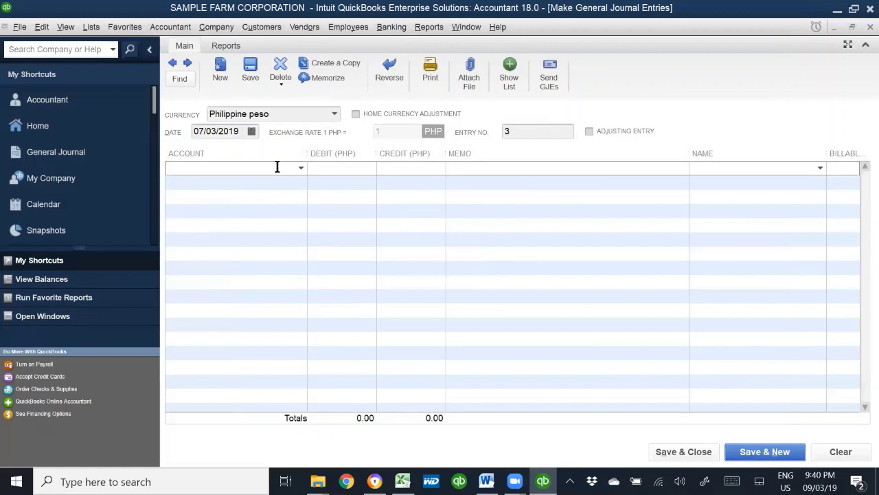
{"action": "type", "text": "Cas"}
{"action": "key", "text": "Tab"}
{"action": "type", "text": "3220"}
{"action": "key", "text": "BackSpace"}
{"action": "key", "text": "BackSpace"}
{"action": "type", "text": "0,000"}
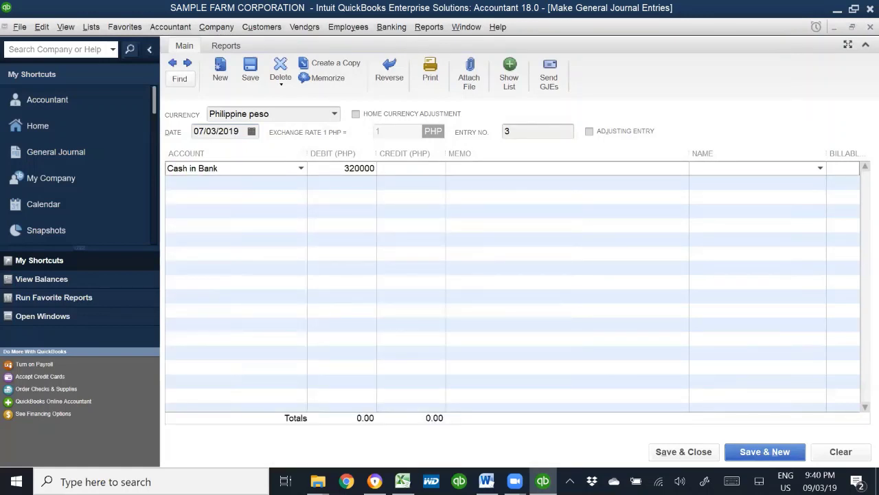
{"action": "key", "text": "Tab"}
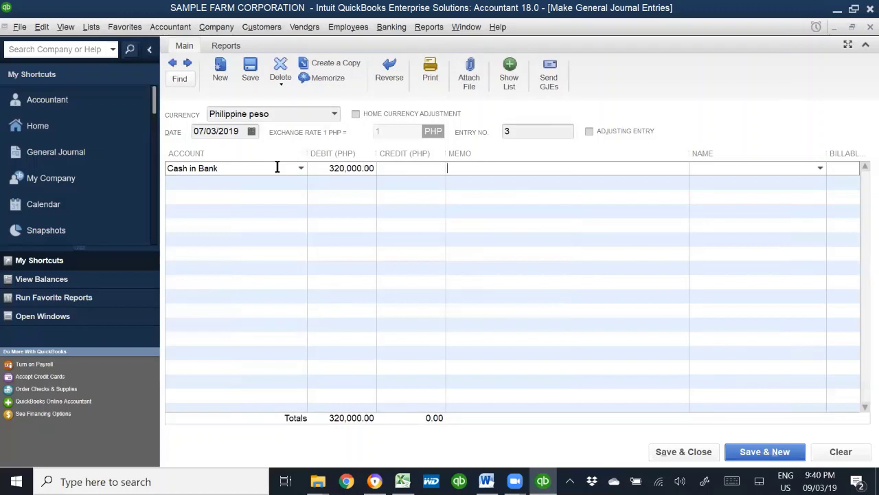
- Enter the memo "Paiwi Goat Loyalty August 2019" on the Cash in Bank line of entry 3
{"action": "key", "text": "Tab"}
{"action": "type", "text": "Paiwi Goat Loyalty A"}
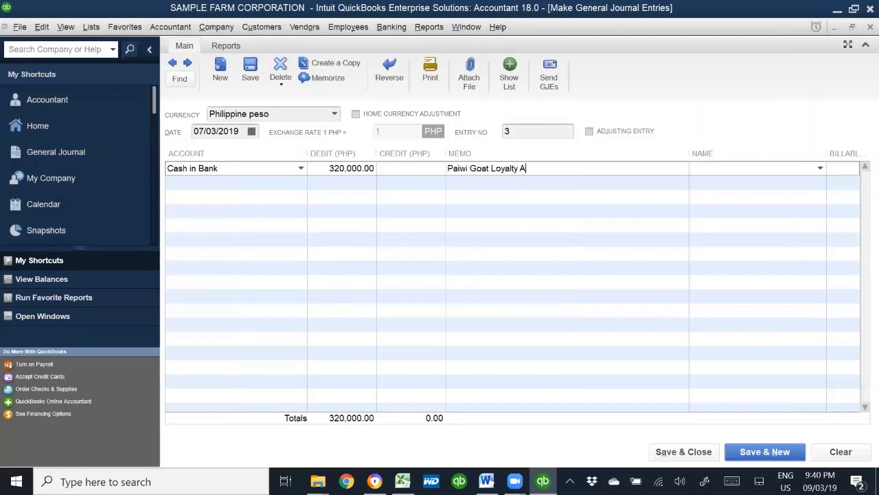
{"action": "type", "text": "ugust 2019"}
- Assign the name MMM to the Cash in Bank line of entry 3, setting it up as a new customer
{"action": "type", "text": "MMM"}
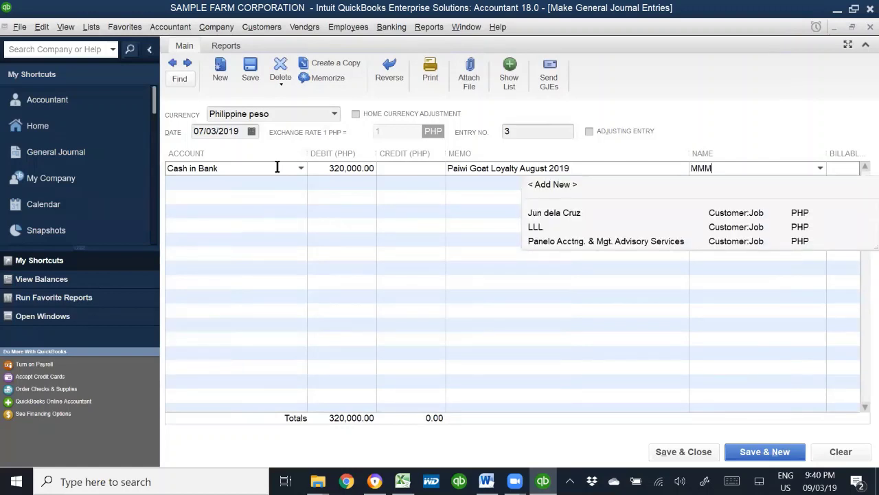
{"action": "key", "text": "Tab"}
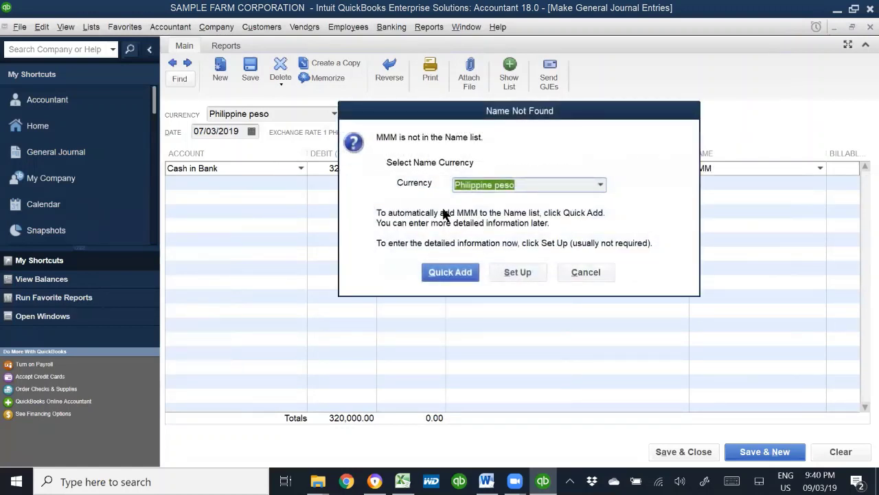
{"action": "left_click", "coordinate": [518, 272]}
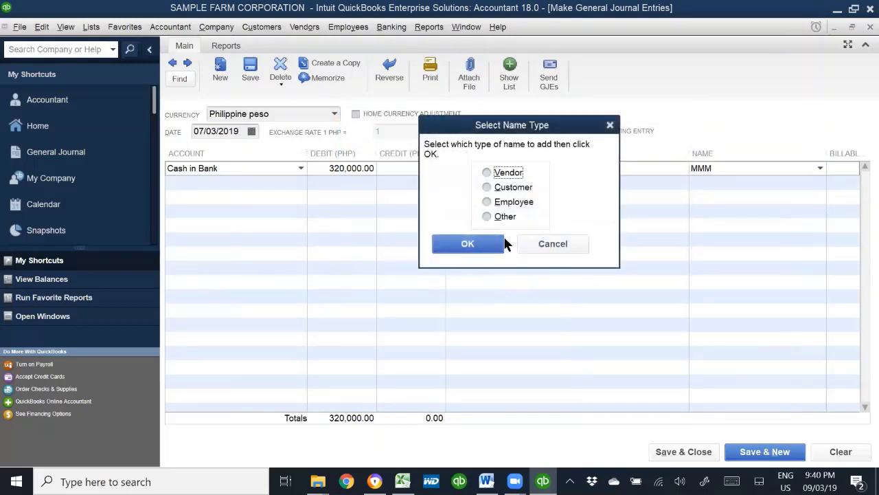
{"action": "left_click", "coordinate": [505, 189]}
{"action": "left_click", "coordinate": [489, 248]}
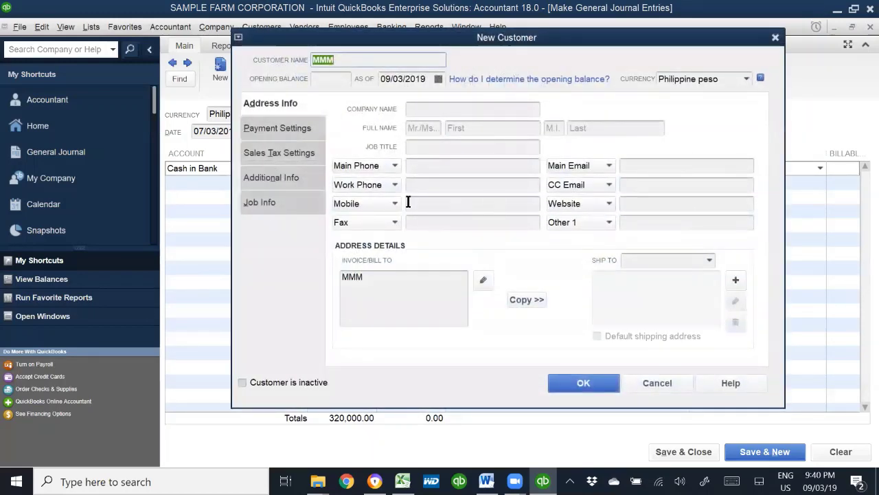
{"action": "left_click", "coordinate": [582, 383]}
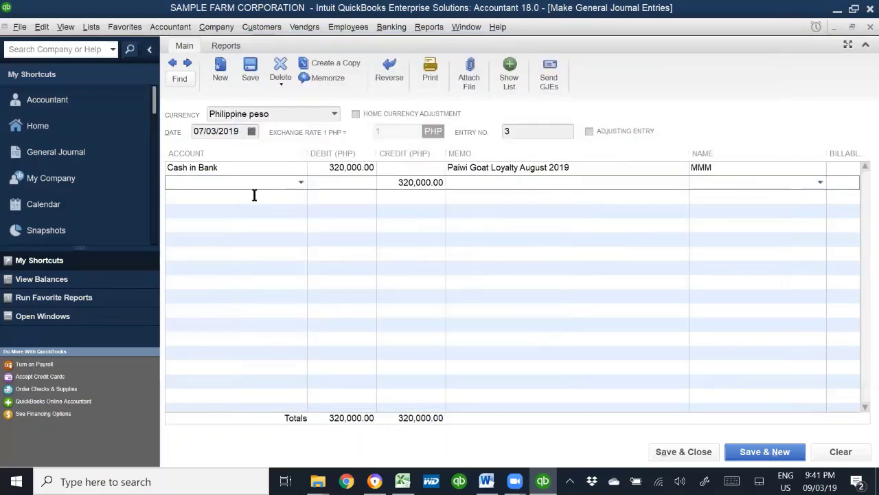
- Enter Advances from Paiwi Partners on the second line with the memo "30heads @ P6500" and the name MMM
{"action": "type", "text": "Advances from Paiwi Partners"}
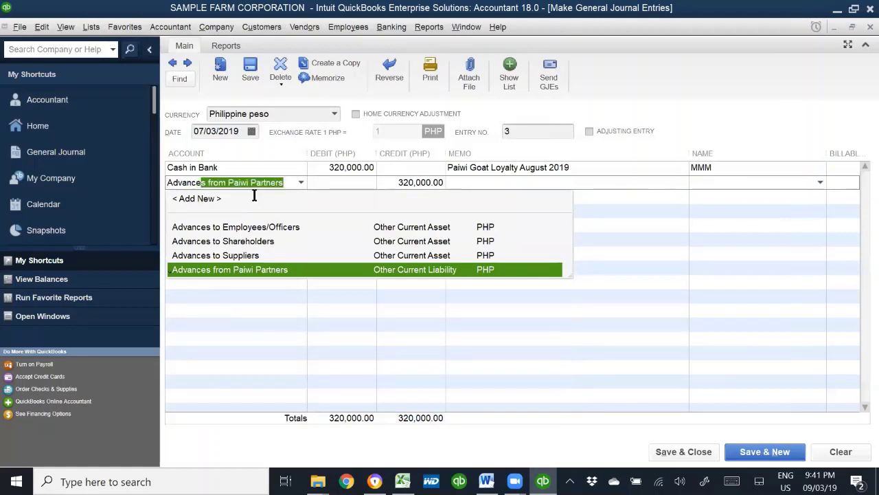
{"action": "key", "text": "Tab"}
{"action": "key", "text": "Tab"}
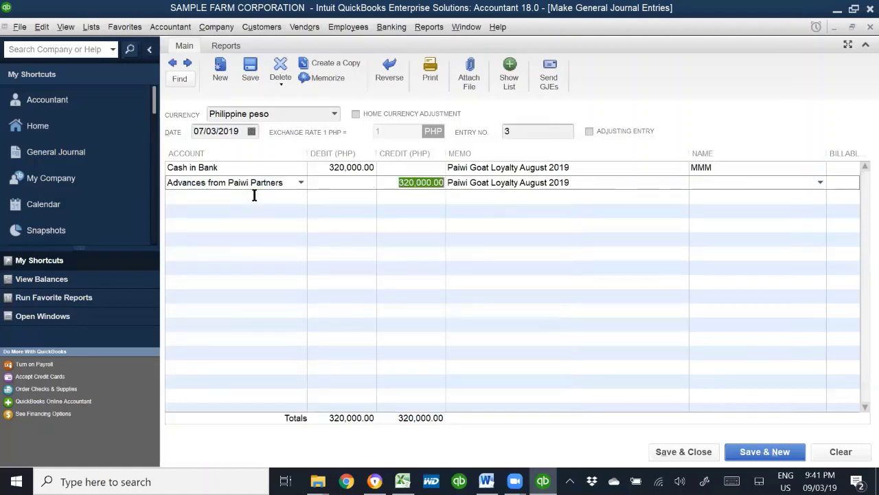
{"action": "key", "text": "Tab"}
{"action": "key", "text": "Tab"}
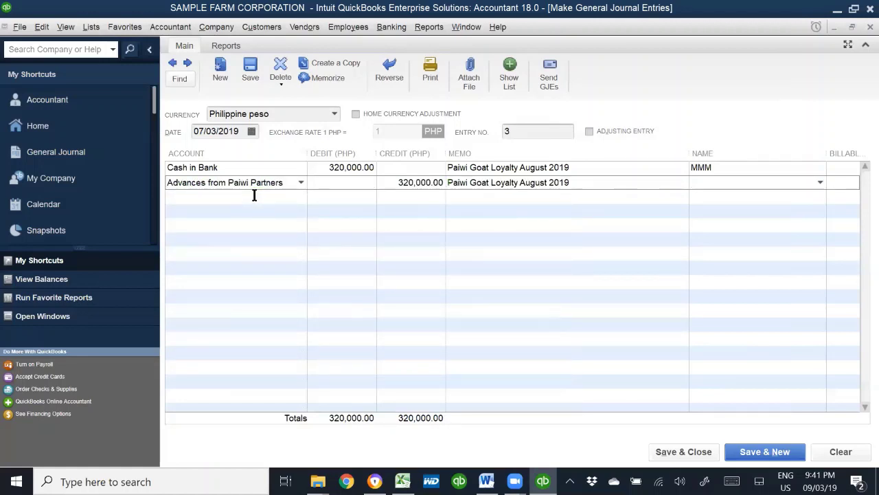
{"action": "left_click_drag", "start_coordinate": [575, 183], "coordinate": [446, 182]}
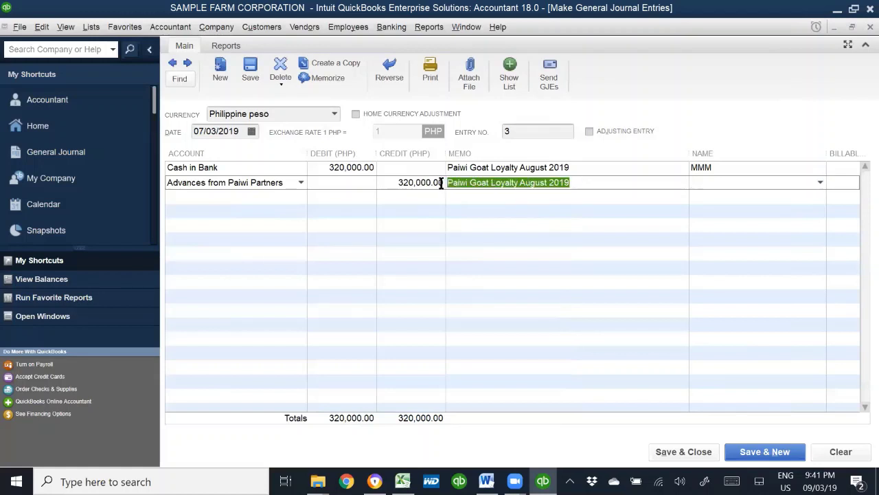
{"action": "type", "text": "30heads "}
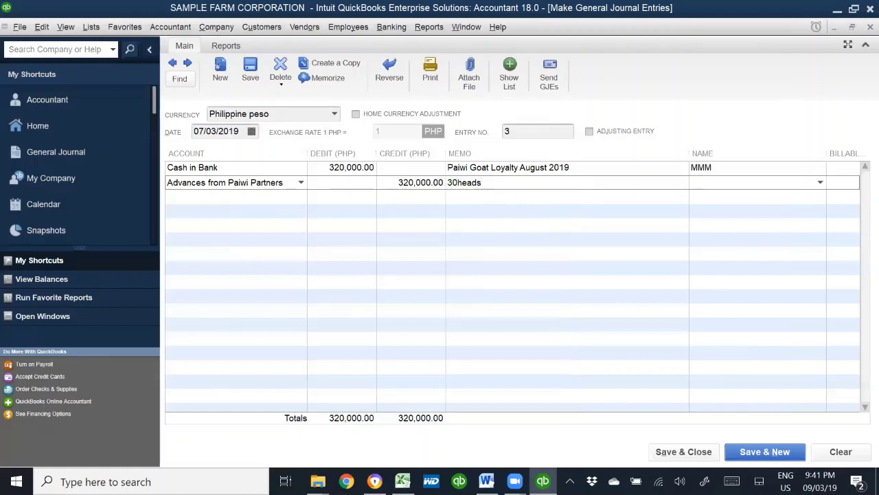
{"action": "type", "text": "@ P6500"}
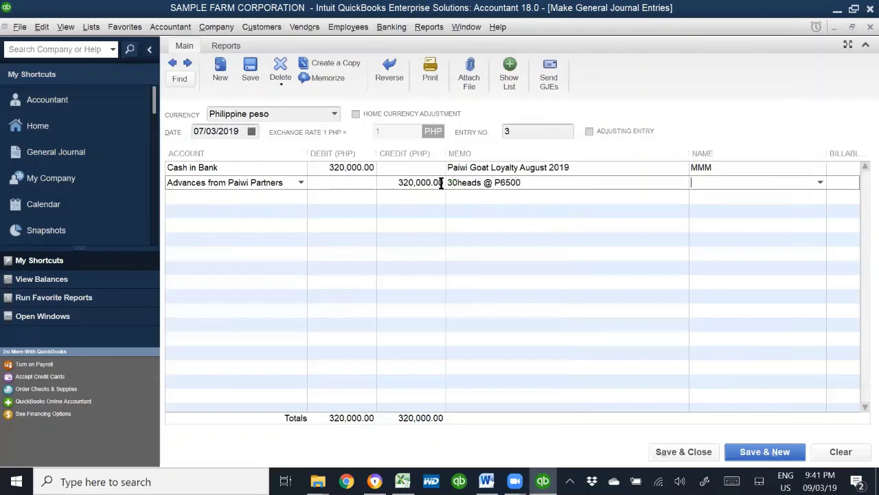
{"action": "key", "text": "Tab"}
{"action": "key", "text": "Tab"}
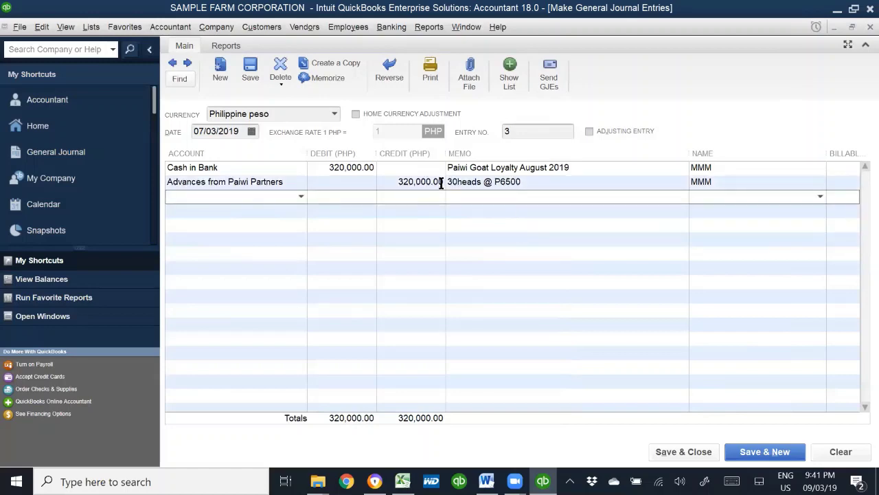
- Add Deferred Service Revenue as the third line's account and set the Advances from Paiwi Partners credit to 195,000
{"action": "type", "text": "Deferred Service Revenue"}
{"action": "key", "text": "Tab"}
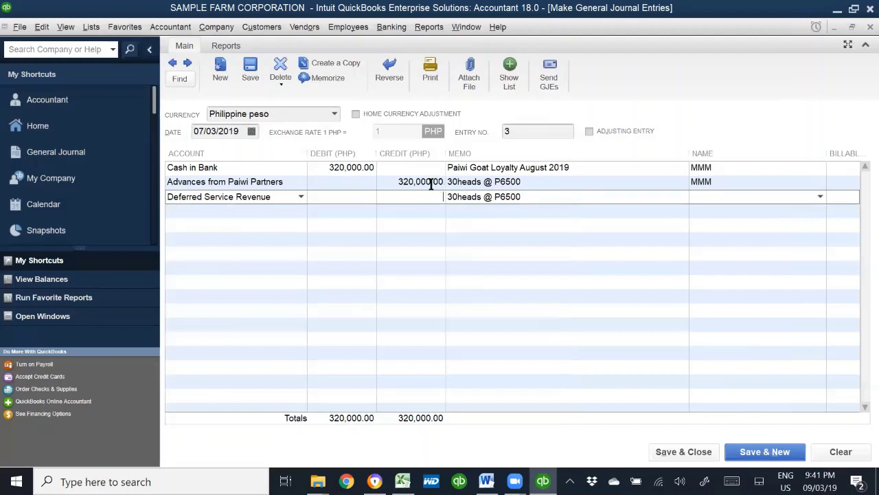
{"action": "left_click", "coordinate": [396, 182]}
{"action": "type", "text": "195,000"}
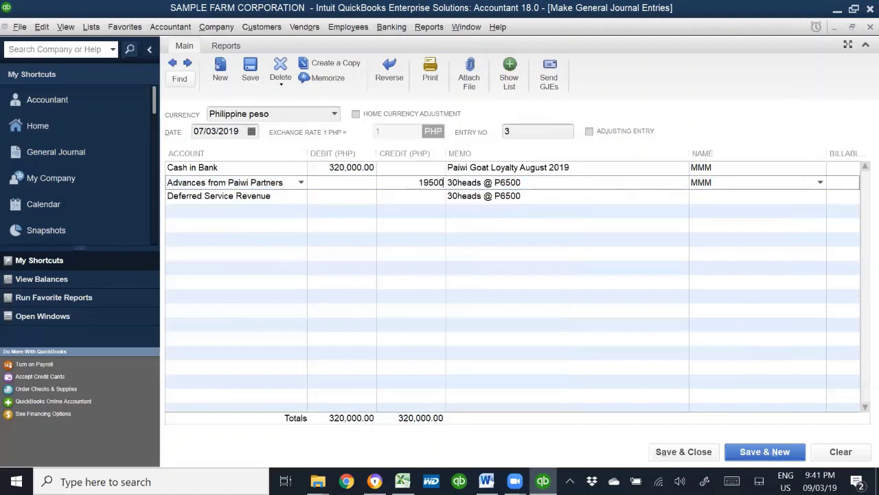
{"action": "key", "text": "Tab"}
{"action": "key", "text": "Tab"}
{"action": "key", "text": "Tab"}
{"action": "key", "text": "Tab"}
{"action": "key", "text": "Tab"}
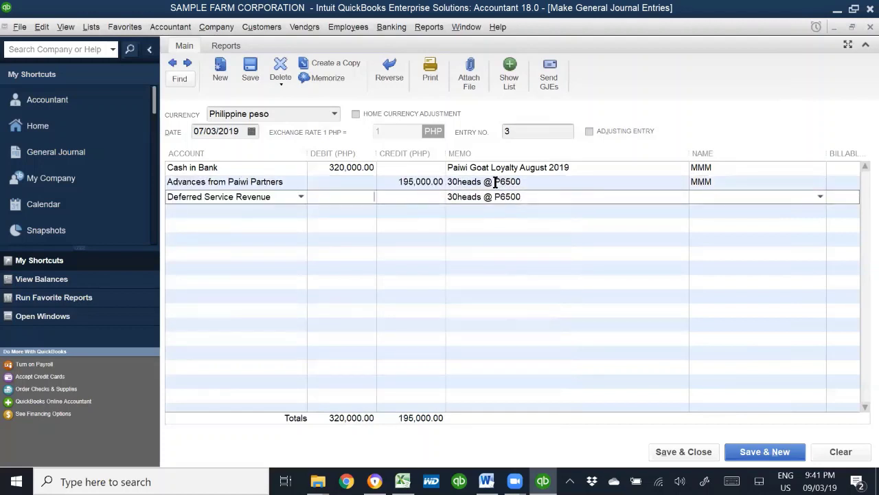
- Credit Deferred Service Revenue with 125,000 under the name MMM, then save entry 3 and start a new entry
{"action": "type", "text": "125000"}
{"action": "key", "text": "Tab"}
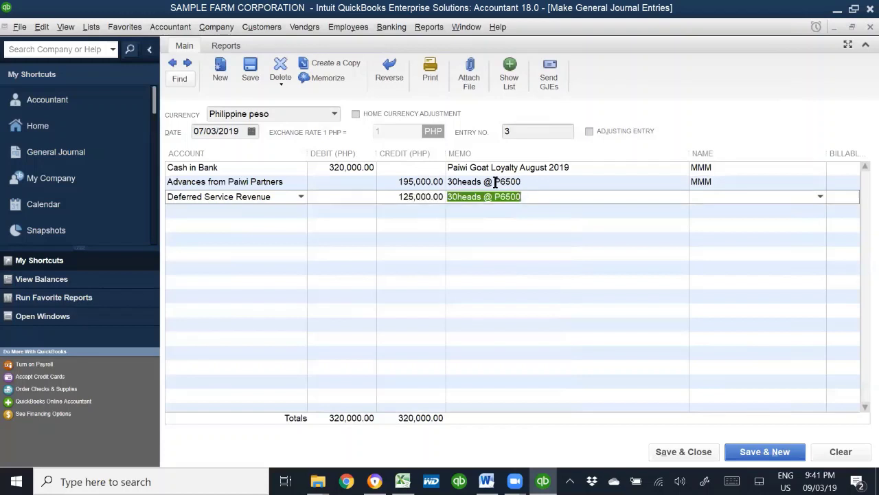
{"action": "key", "text": "Tab"}
{"action": "type", "text": "MMM"}
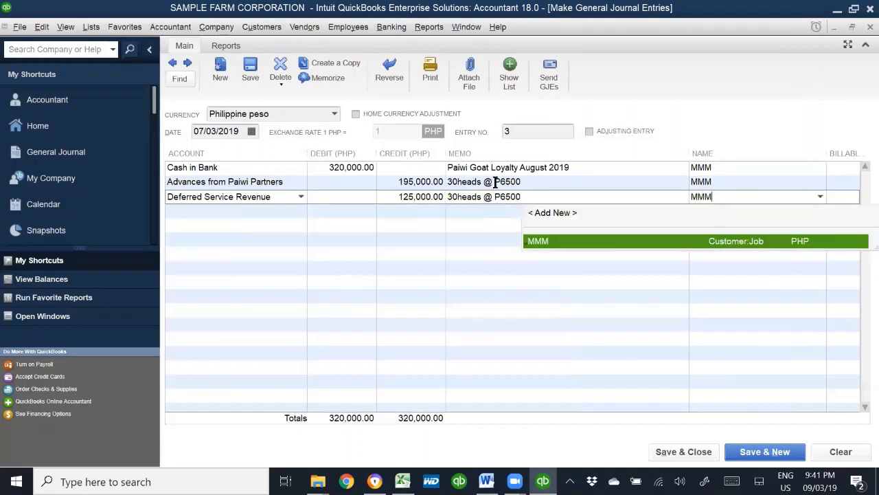
{"action": "key", "text": "Tab"}
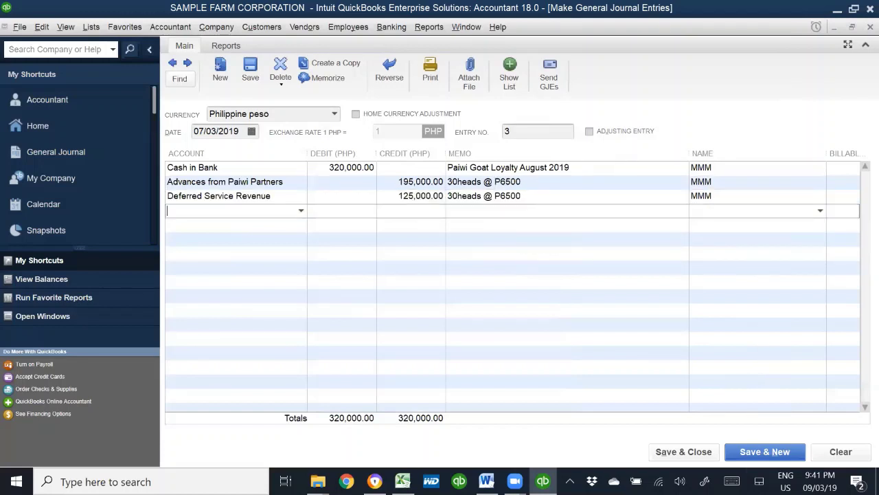
{"action": "left_click", "coordinate": [768, 456]}
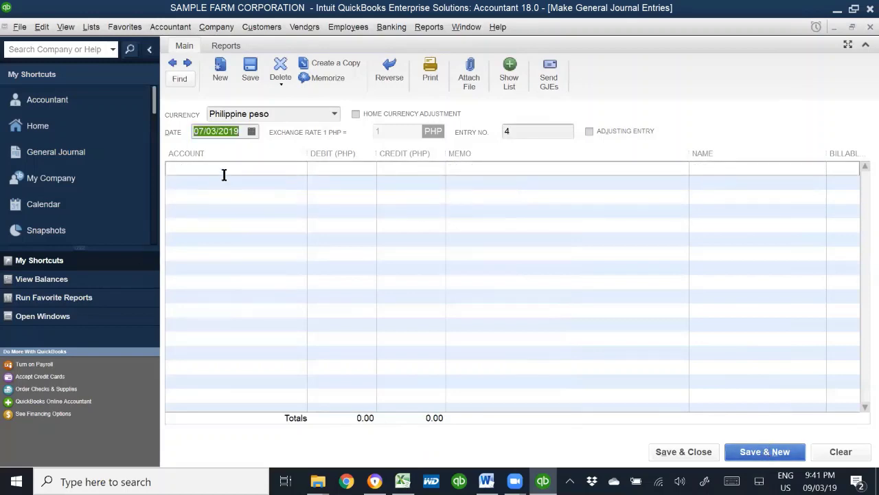
- Enter Cash in Bank on the first line of journal entry 4 with a debit of 320,000
{"action": "left_click", "coordinate": [255, 168]}
{"action": "type", "text": "Cash in Bank"}
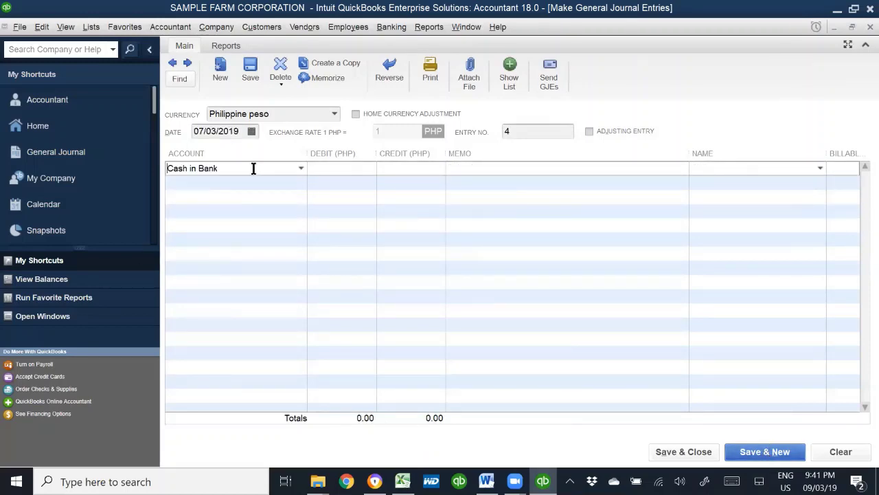
{"action": "key", "text": "Tab"}
{"action": "type", "text": "320000"}
{"action": "key", "text": "Tab"}
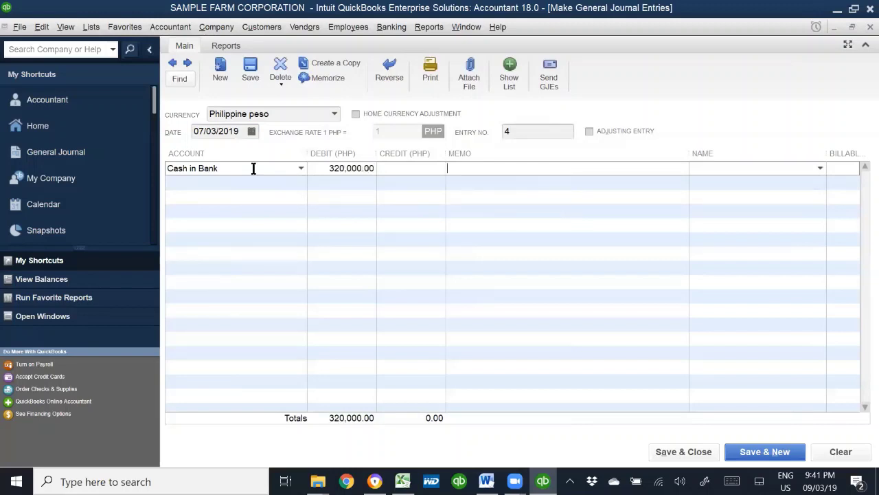
- Enter the memo "Paiwi Goat Loyalty August 2019" on the Cash in Bank line of entry 4
{"action": "type", "text": "Paiwi Goat Loyalty"}
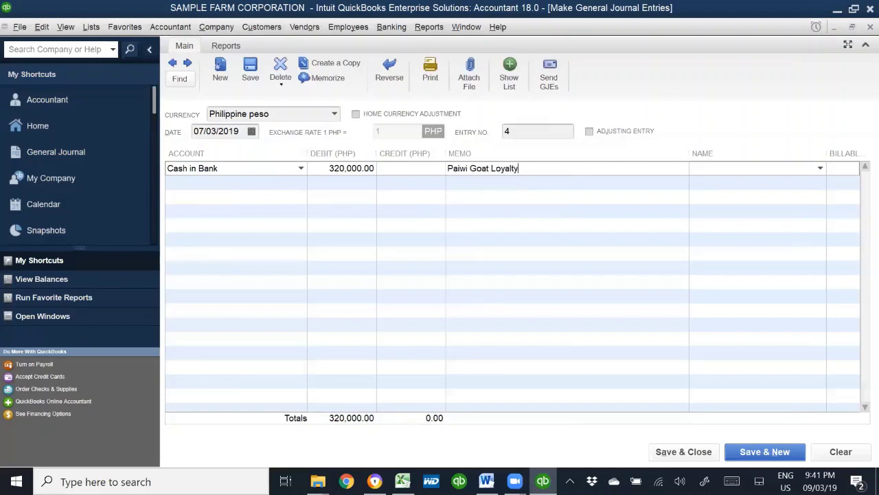
{"action": "type", "text": "August 201"}
{"action": "key", "text": "BackSpace"}
{"action": "key", "text": "BackSpace"}
{"action": "key", "text": "BackSpace"}
- Assign the name NNN to the Cash in Bank line of entry 4, setting it up as a new customer
{"action": "type", "text": "NNN"}
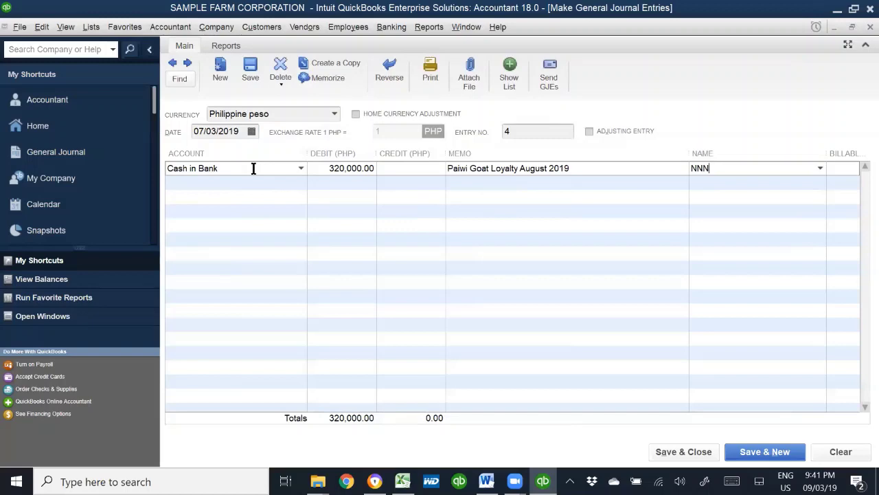
{"action": "left_click", "coordinate": [254, 168]}
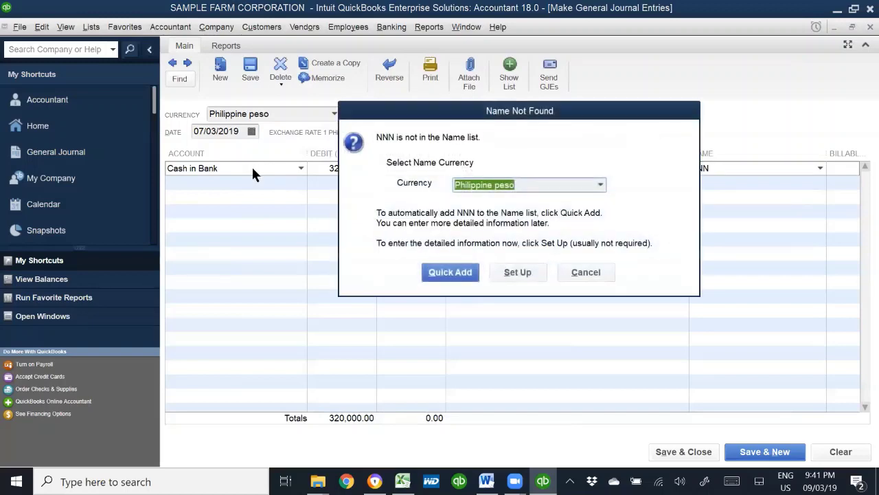
{"action": "left_click", "coordinate": [516, 273]}
{"action": "left_click", "coordinate": [504, 189]}
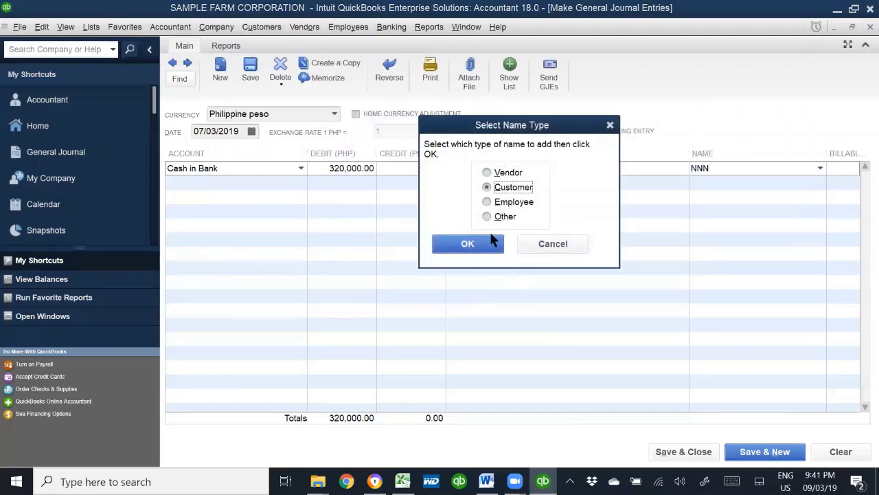
{"action": "left_click", "coordinate": [467, 244]}
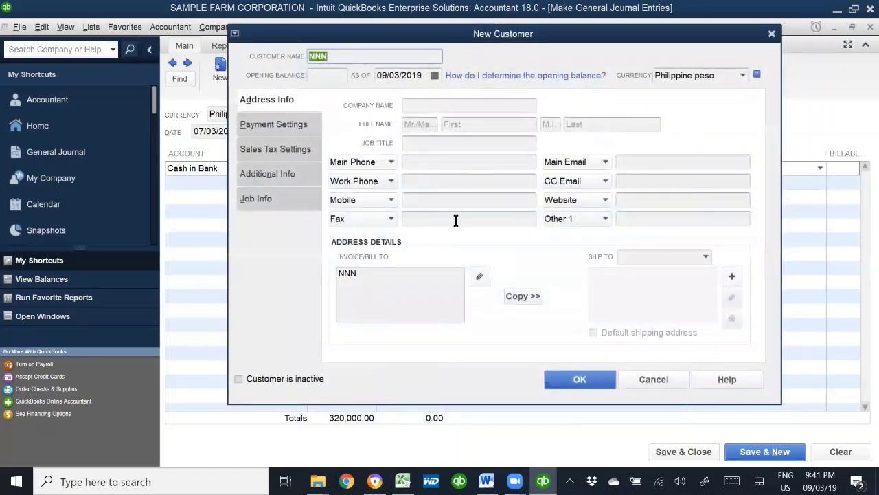
{"action": "left_click", "coordinate": [580, 382]}
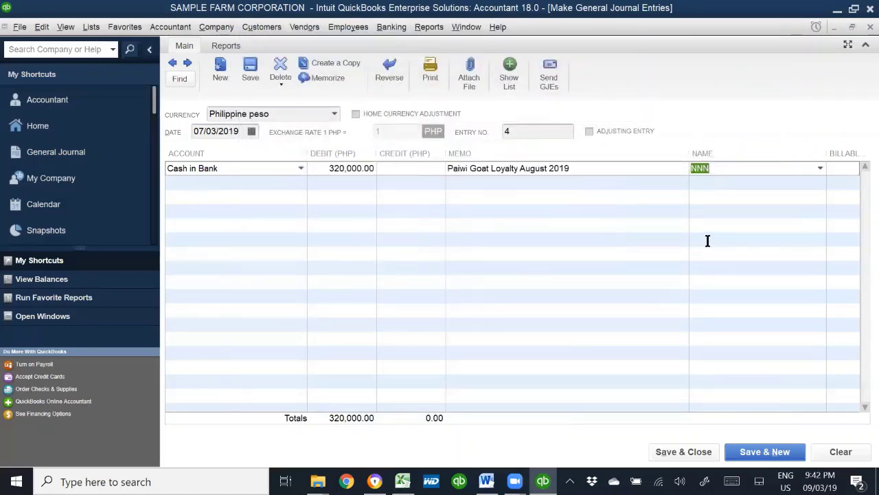
{"action": "left_click", "coordinate": [269, 184]}
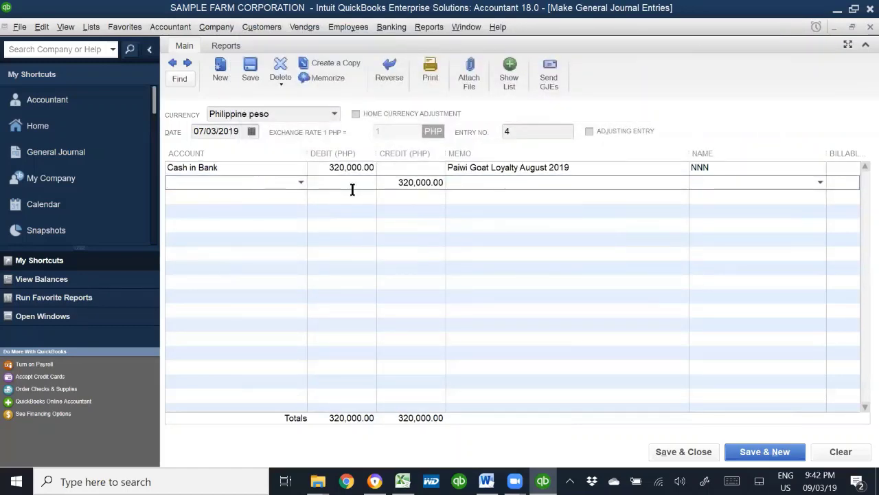
{"action": "type", "text": "A"}
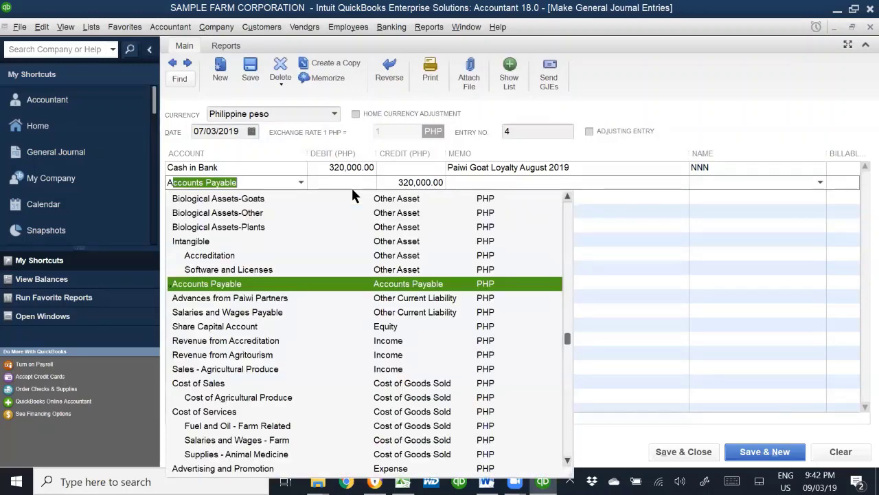
{"action": "key", "text": "BackSpace"}
{"action": "key", "text": "BackSpace"}
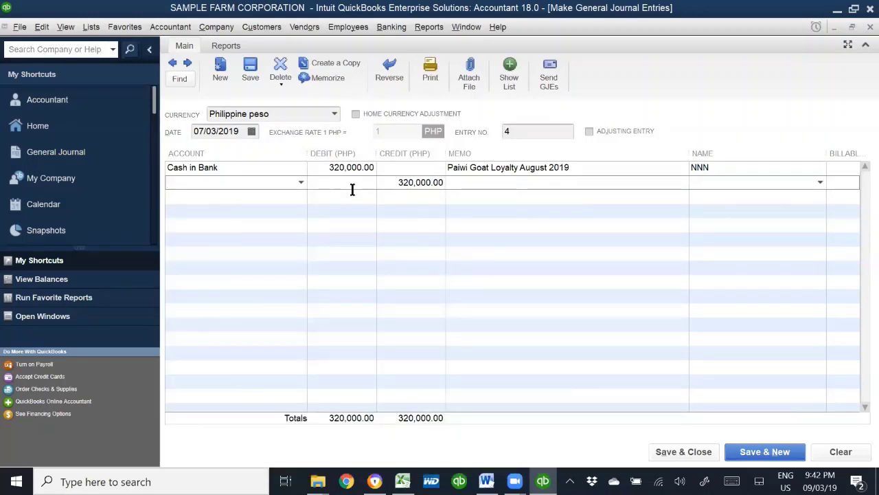
{"action": "left_click", "coordinate": [300, 182]}
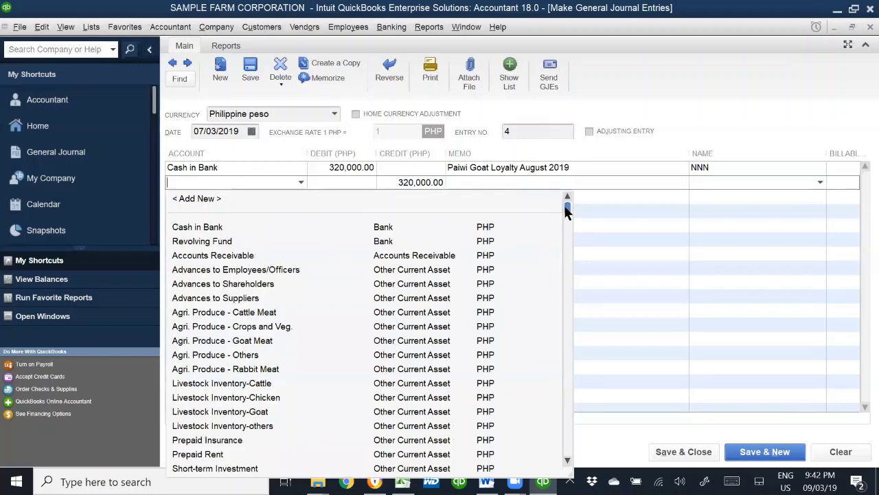
{"action": "mouse_move", "coordinate": [567, 207]}
{"action": "left_mouse_down"}
{"action": "mouse_move", "coordinate": [570, 307]}
{"action": "mouse_move", "coordinate": [568, 168]}
{"action": "mouse_move", "coordinate": [567, 207]}
{"action": "left_mouse_up"}
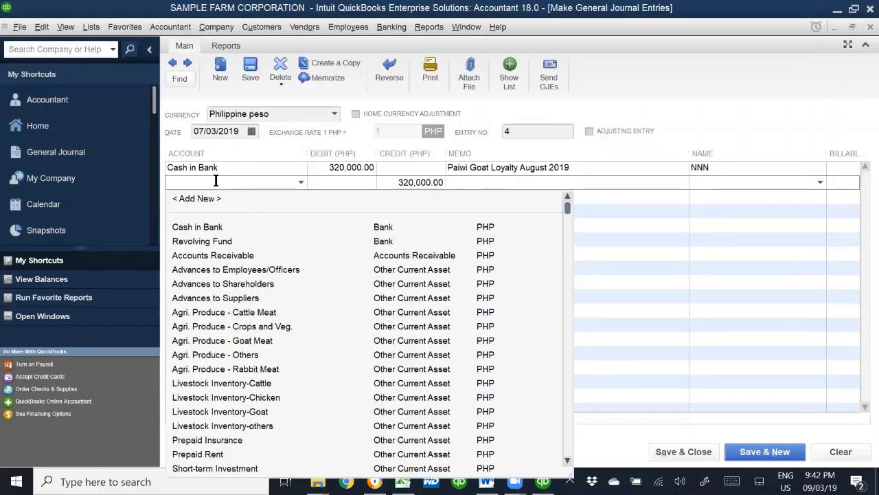
- Enter Advances from Paiwi Partners on the second line of entry 4 with a credit of 195,000
{"action": "left_click", "coordinate": [246, 183]}
{"action": "type", "text": "Advances from Paiwi Partners"}
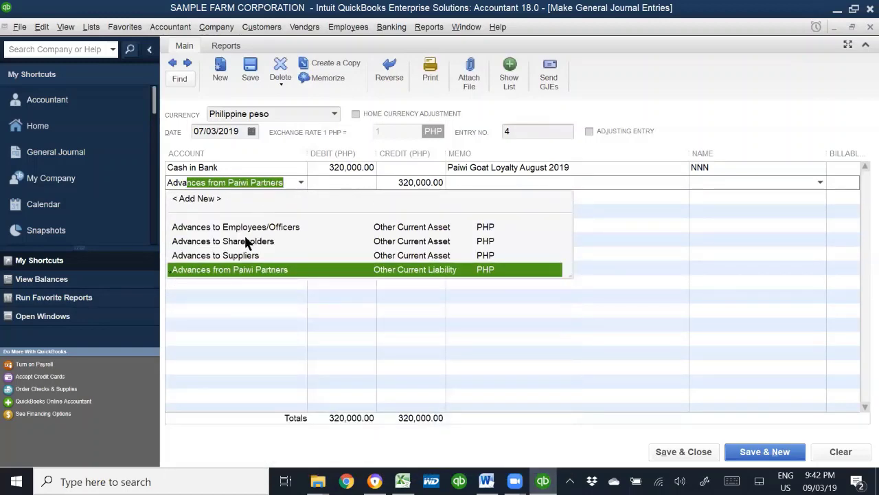
{"action": "left_click", "coordinate": [241, 275]}
{"action": "key", "text": "Tab"}
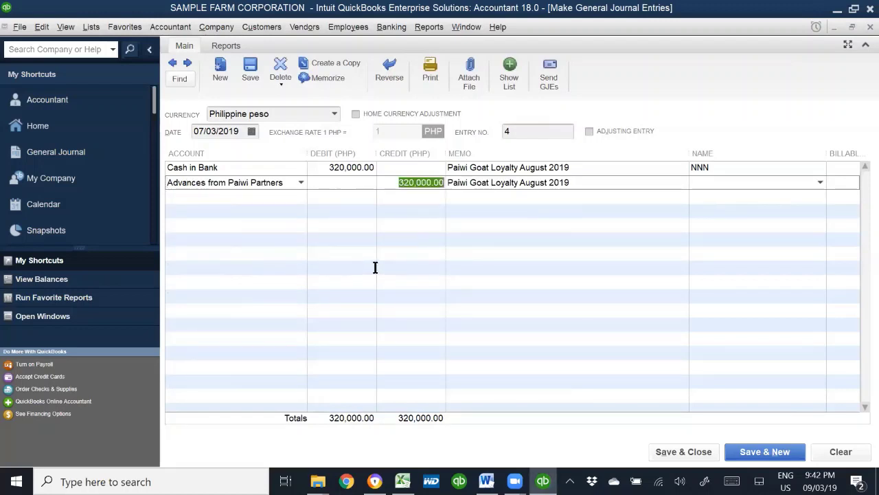
{"action": "type", "text": "195000"}
{"action": "key", "text": "Tab"}
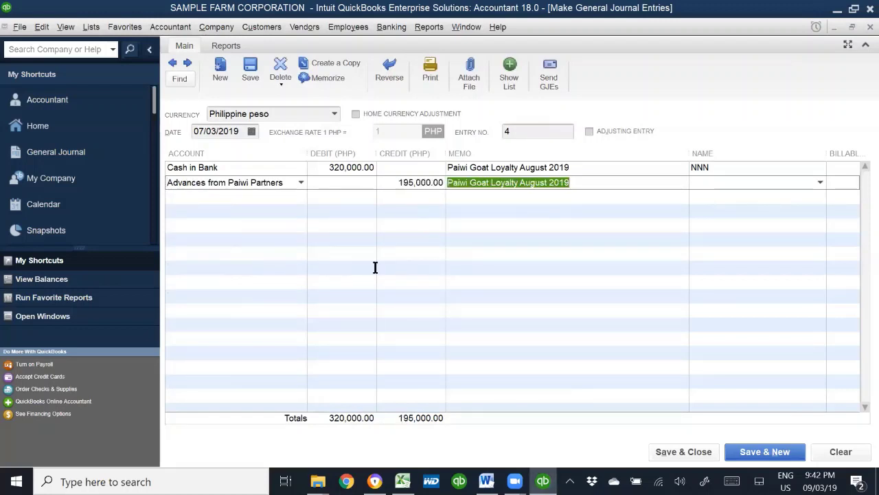
- Assign the name NNN and the memo "30heads @ P6500" to the Advances from Paiwi Partners line of entry 4
{"action": "key", "text": "Tab"}
{"action": "type", "text": "N"}
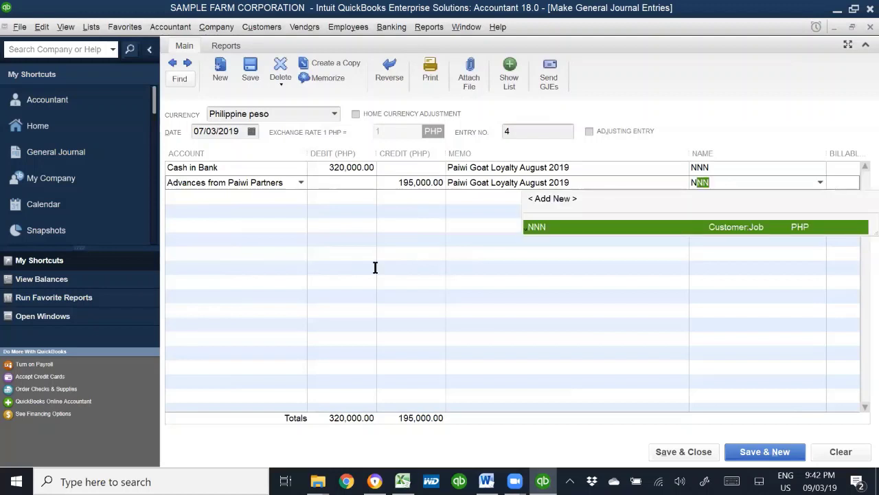
{"action": "left_click_drag", "start_coordinate": [577, 181], "coordinate": [430, 182]}
{"action": "type", "text": "30heads "}
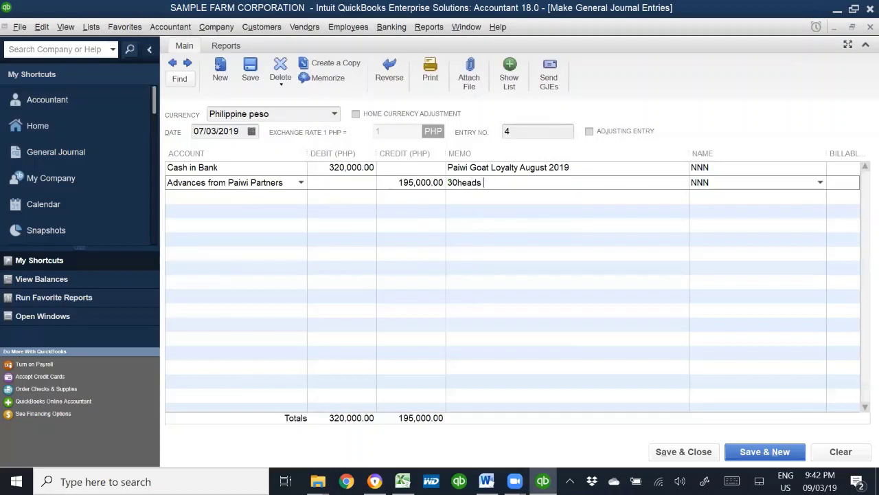
{"action": "type", "text": "@ P6500"}
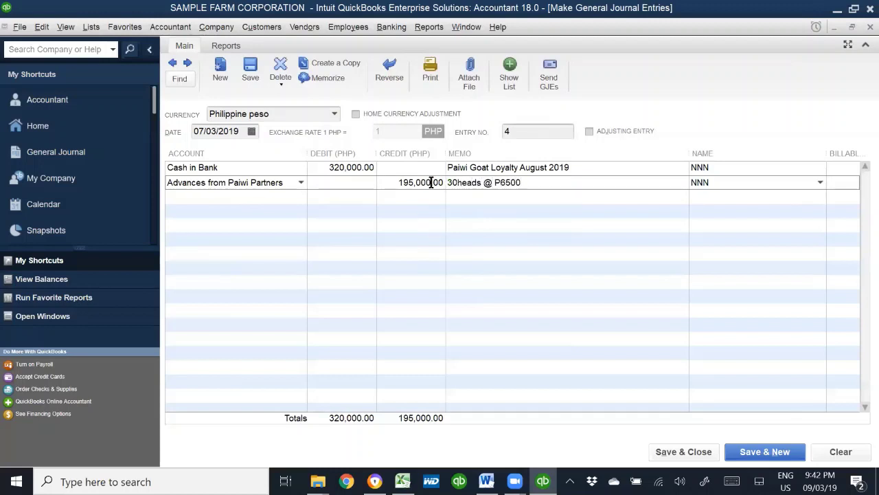
- Enter Deferred Service Revenue on the third line of entry 4 with a credit of 125,000 and the name NNN
{"action": "key", "text": "Tab"}
{"action": "key", "text": "Tab"}
{"action": "key", "text": "Tab"}
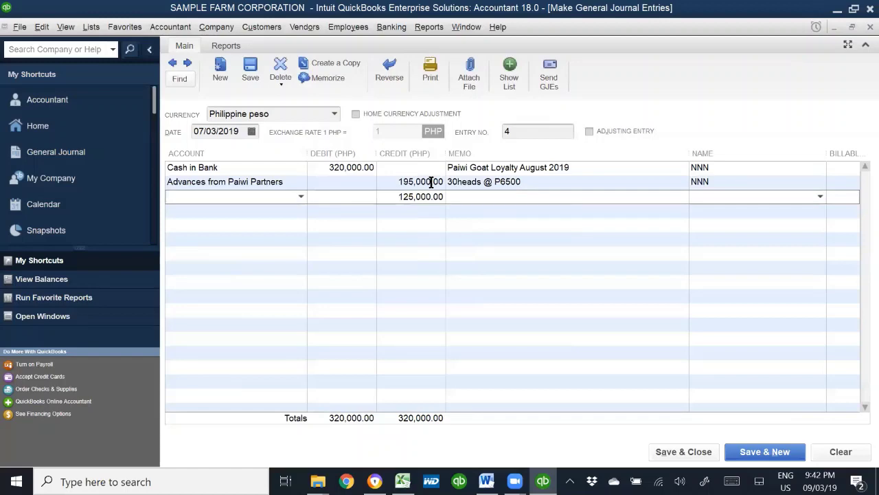
{"action": "type", "text": "Def"}
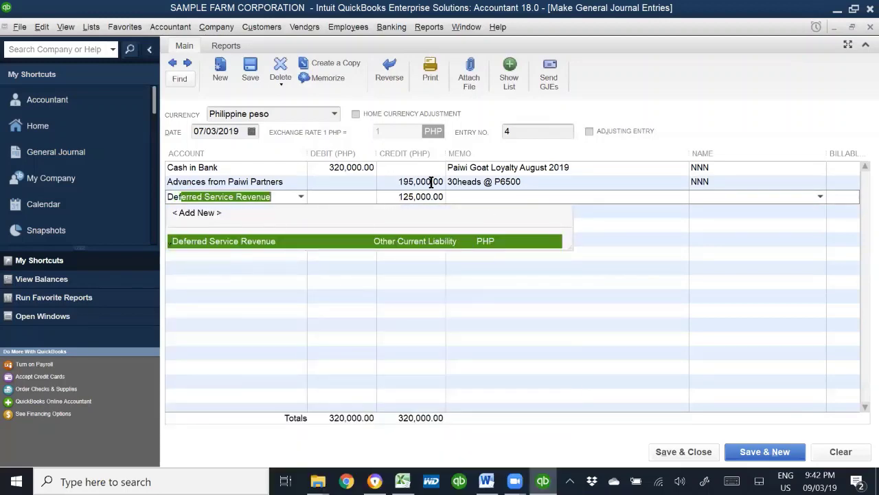
{"action": "left_click", "coordinate": [256, 242]}
{"action": "key", "text": "Tab"}
{"action": "key", "text": "Tab"}
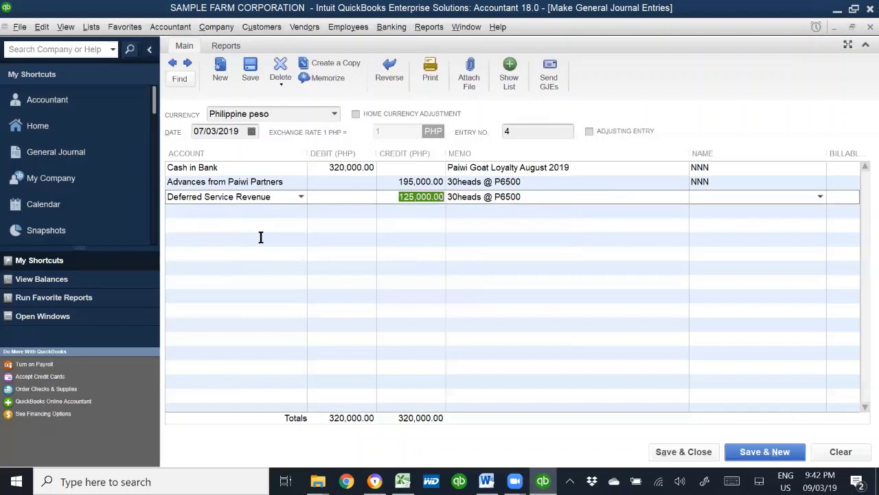
{"action": "key", "text": "Tab"}
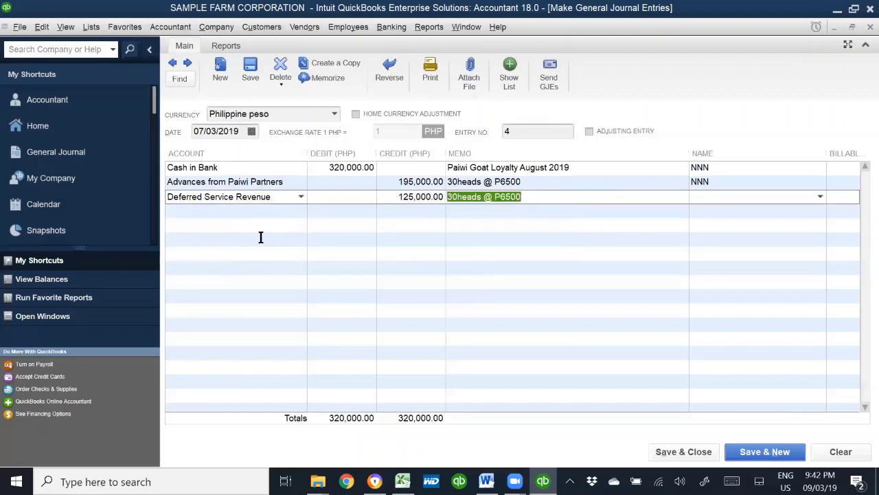
{"action": "key", "text": "Tab"}
{"action": "type", "text": "N"}
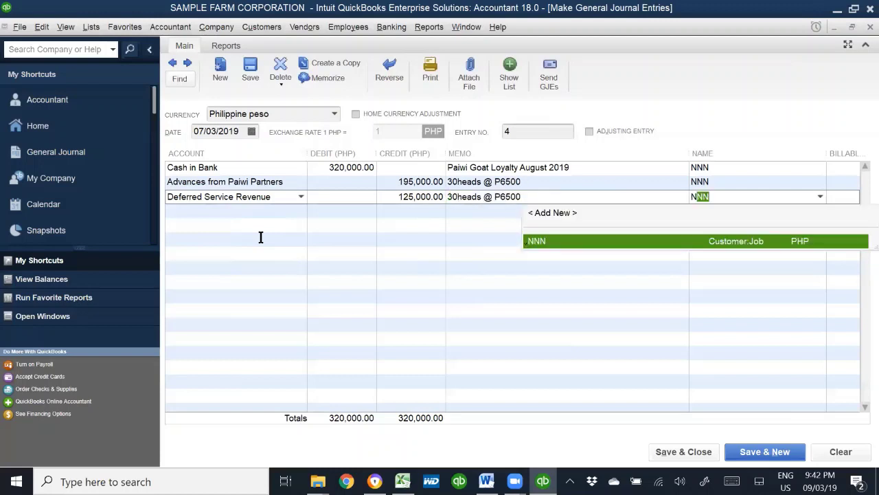
- Set the Deferred Service Revenue memo to "To be amortized starting August 2019 over 35months" and save entry 4, starting a new one
{"action": "left_click", "coordinate": [541, 196]}
{"action": "left_click_drag", "start_coordinate": [541, 196], "coordinate": [441, 197]}
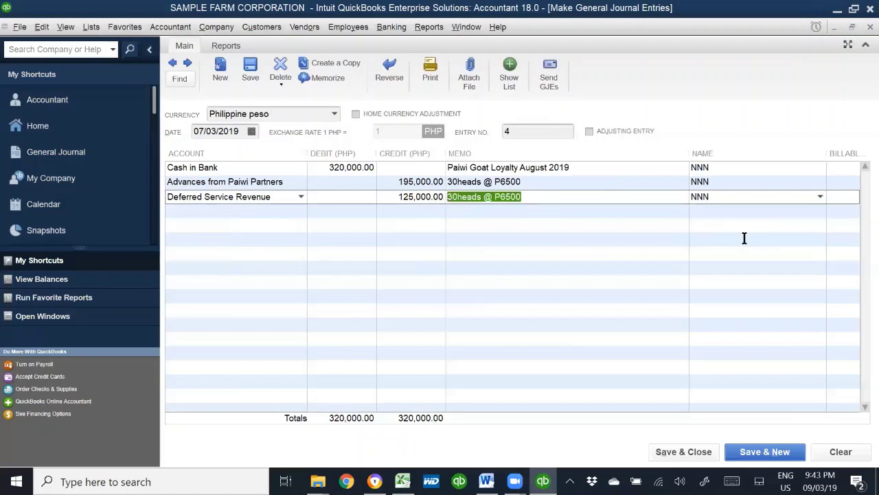
{"action": "type", "text": "To be "}
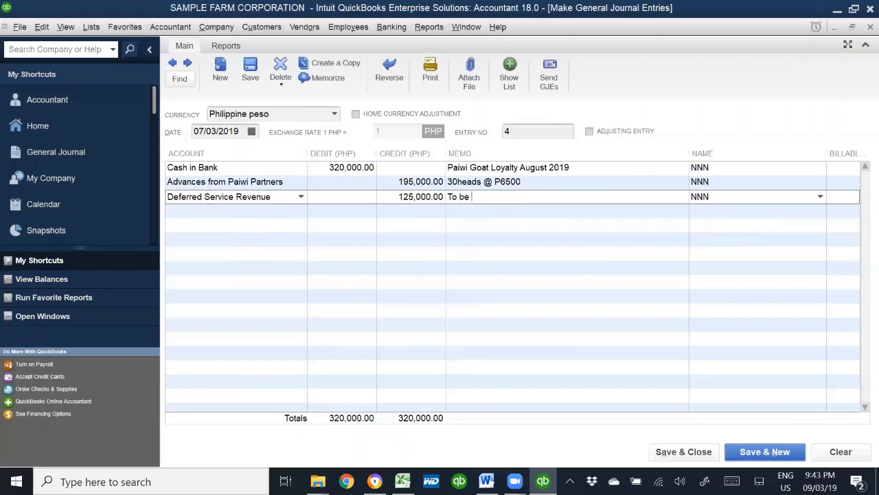
{"action": "type", "text": "amortized starting August 2019"}
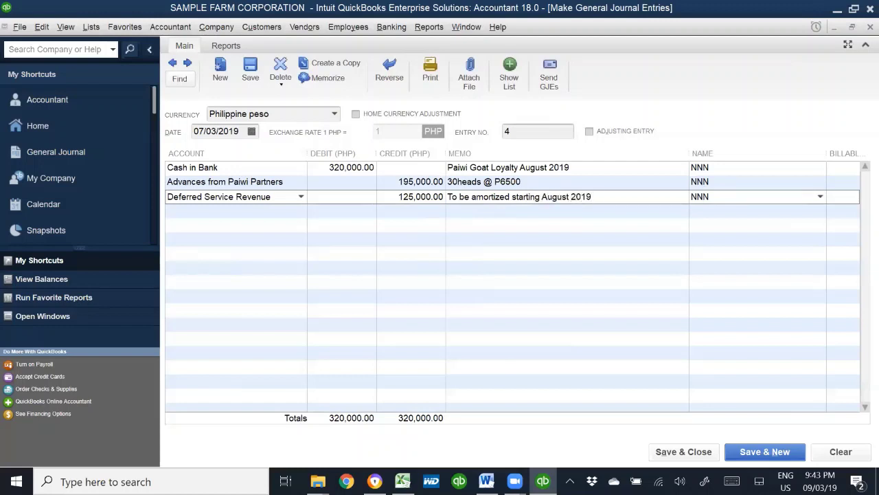
{"action": "type", "text": " over 35mo"}
{"action": "key", "text": "BackSpace"}
{"action": "key", "text": "BackSpace"}
{"action": "key", "text": "BackSpace"}
{"action": "type", "text": "5momn"}
{"action": "key", "text": "BackSpace"}
{"action": "type", "text": "nth"}
{"action": "left_click", "coordinate": [765, 452]}
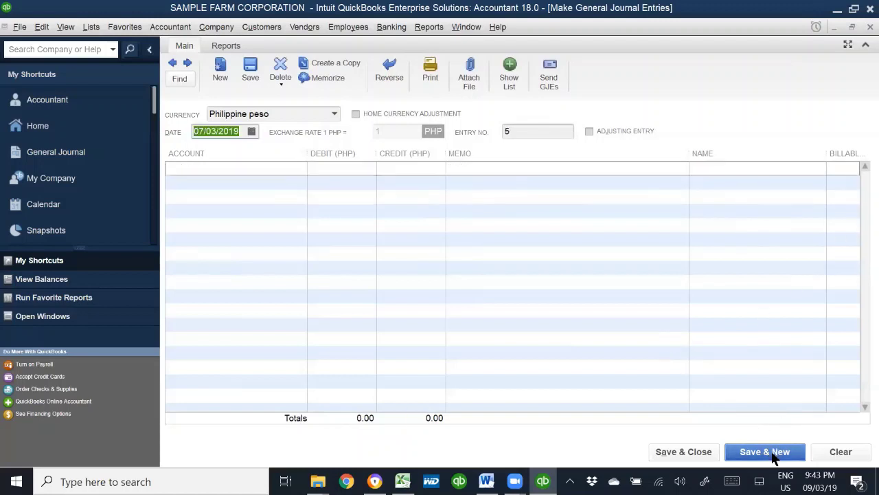
- Go back through the saved entries and copy the Deferred Service Revenue memo from entry 4
{"action": "left_click", "coordinate": [172, 63]}
{"action": "left_click", "coordinate": [172, 63]}
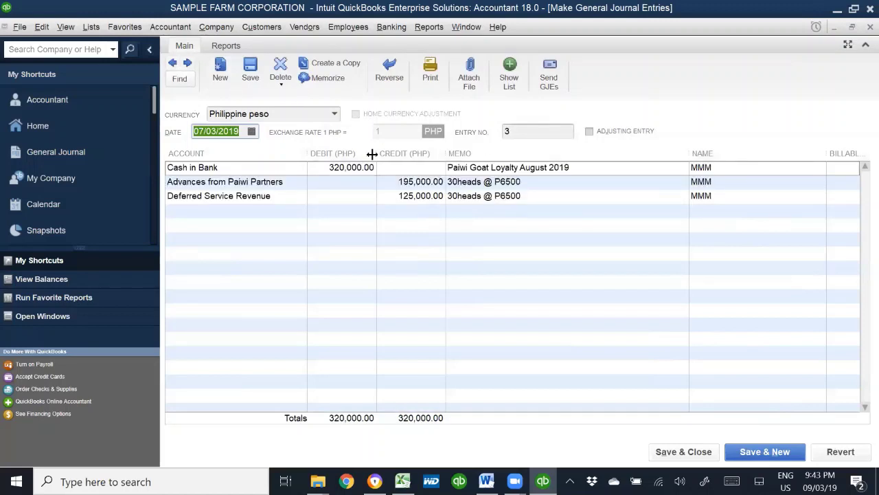
{"action": "left_click", "coordinate": [173, 64]}
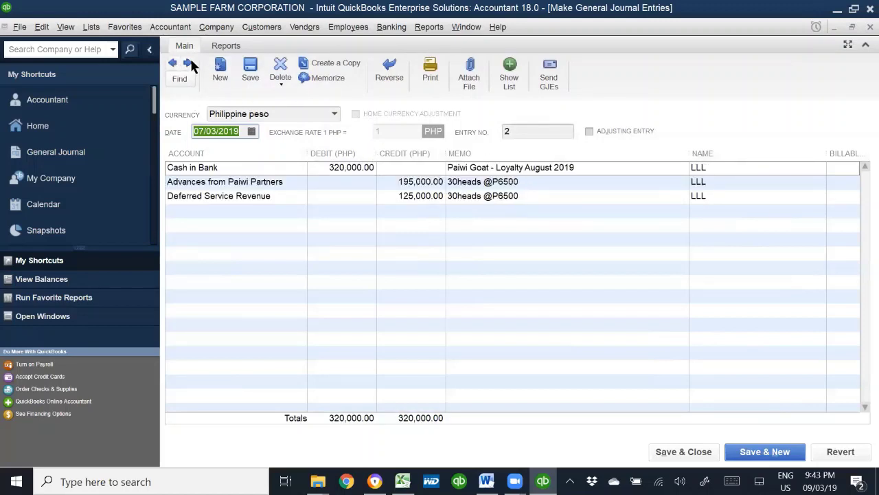
{"action": "left_click", "coordinate": [189, 63]}
{"action": "left_click", "coordinate": [188, 63]}
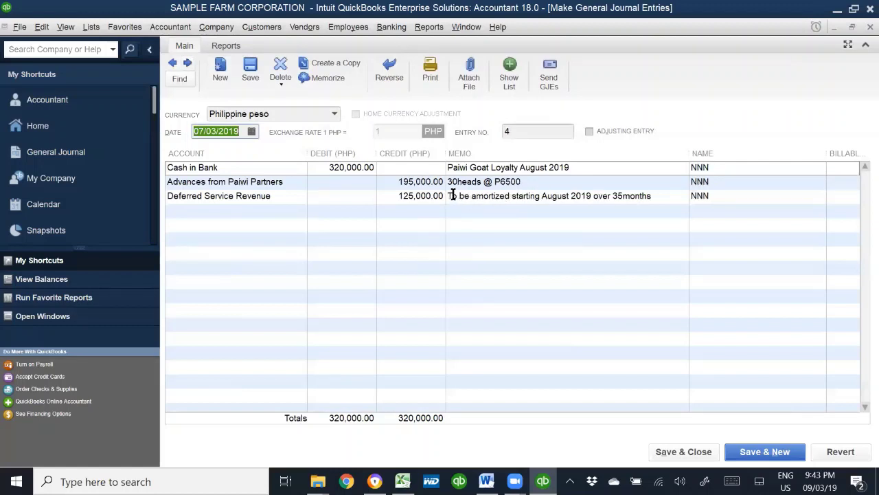
{"action": "left_click_drag", "start_coordinate": [449, 196], "coordinate": [658, 193]}
{"action": "key", "text": "ctrl+c"}
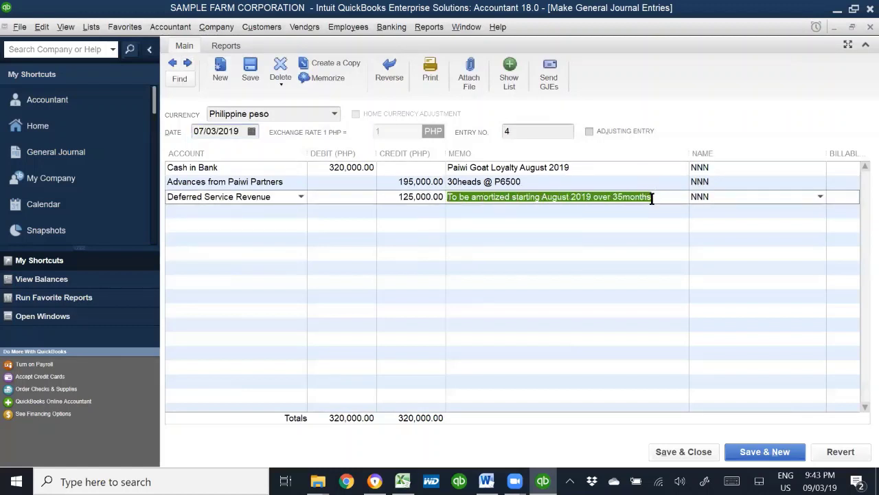
- Replace the Deferred Service Revenue memo in entry 3 with the copied amortization memo and save the change
{"action": "left_click", "coordinate": [173, 63]}
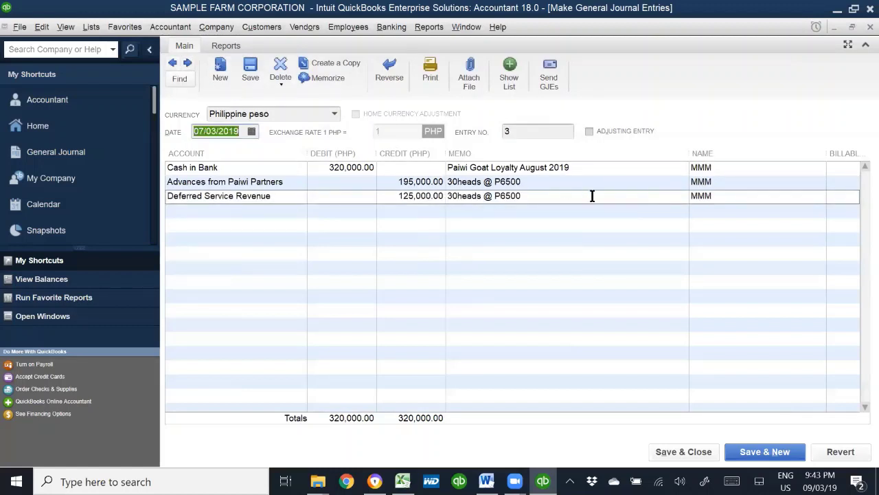
{"action": "left_click", "coordinate": [518, 198]}
{"action": "left_click", "coordinate": [518, 197]}
{"action": "left_click_drag", "start_coordinate": [543, 197], "coordinate": [418, 197]}
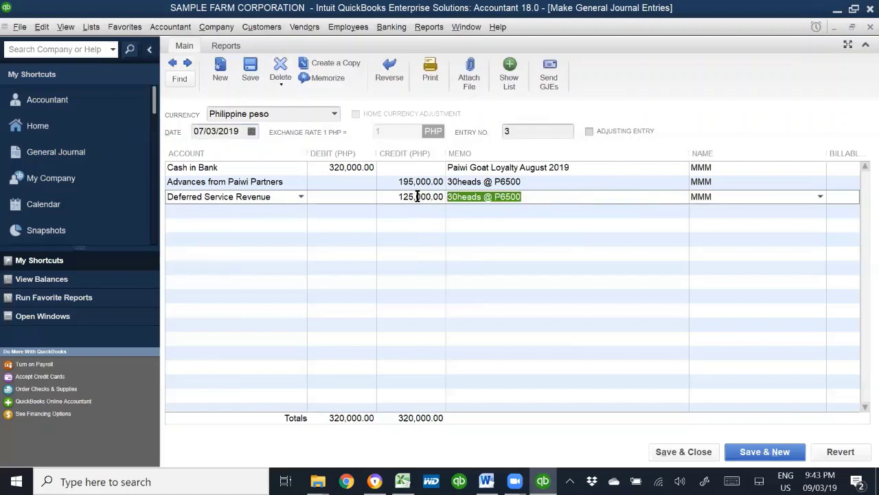
{"action": "key", "text": "ctrl+v"}
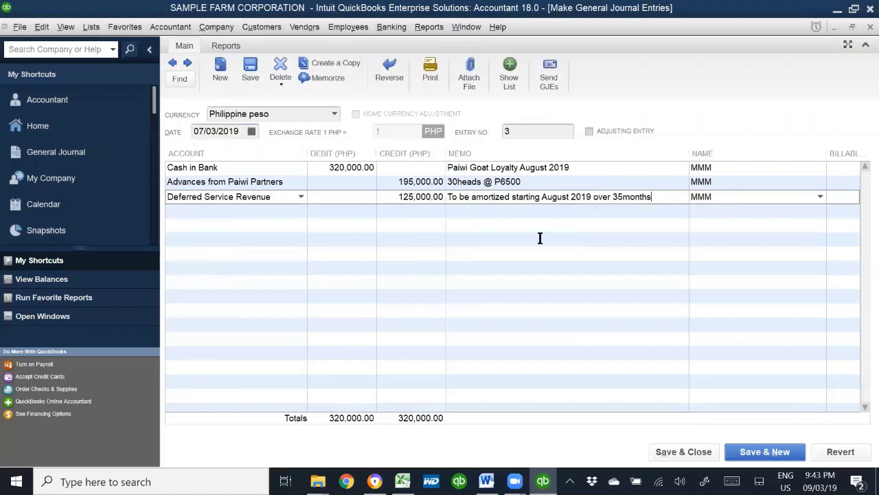
{"action": "left_click", "coordinate": [778, 459]}
{"action": "left_click", "coordinate": [388, 165]}
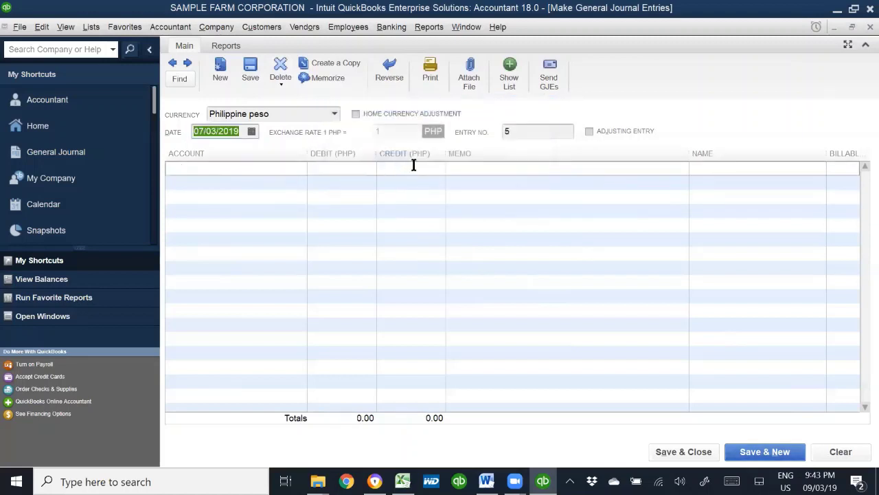
- Replace the Deferred Service Revenue memo in entry 2 with the copied amortization memo and save the change
{"action": "left_click", "coordinate": [172, 63]}
{"action": "left_click", "coordinate": [172, 63]}
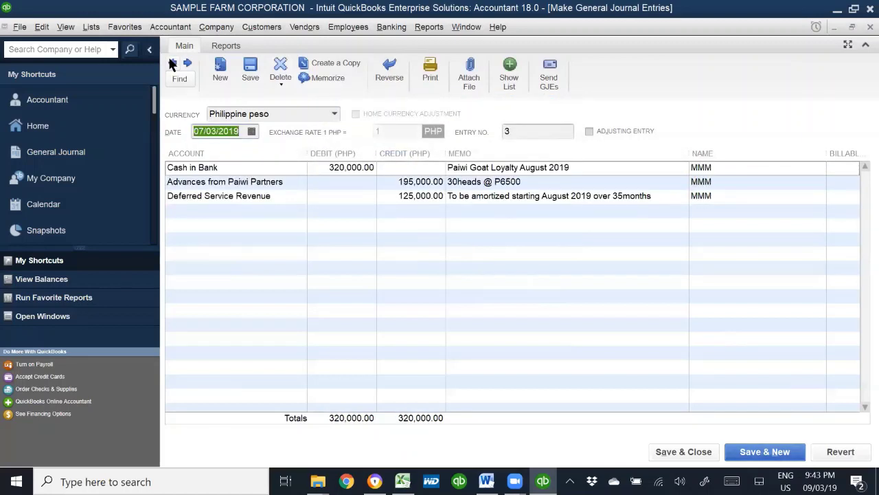
{"action": "left_click", "coordinate": [172, 63]}
{"action": "left_click", "coordinate": [422, 195]}
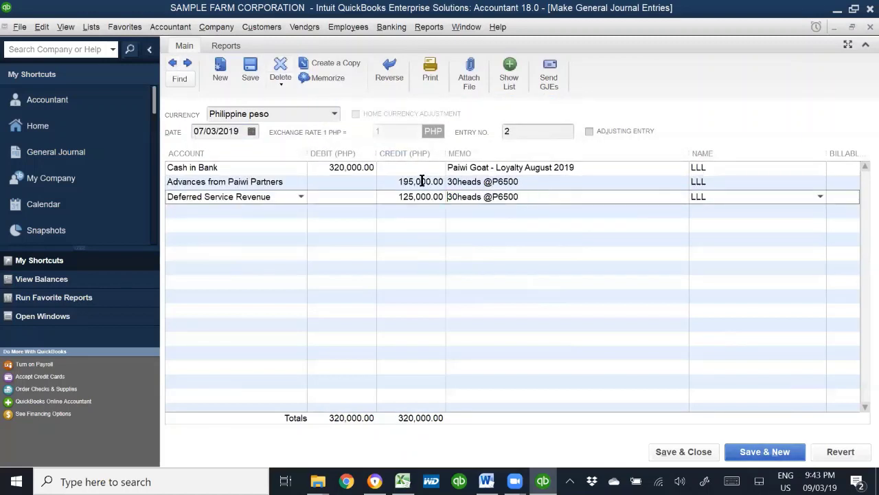
{"action": "left_click", "coordinate": [575, 195]}
{"action": "key", "text": "ctrl+v"}
{"action": "left_click", "coordinate": [763, 451]}
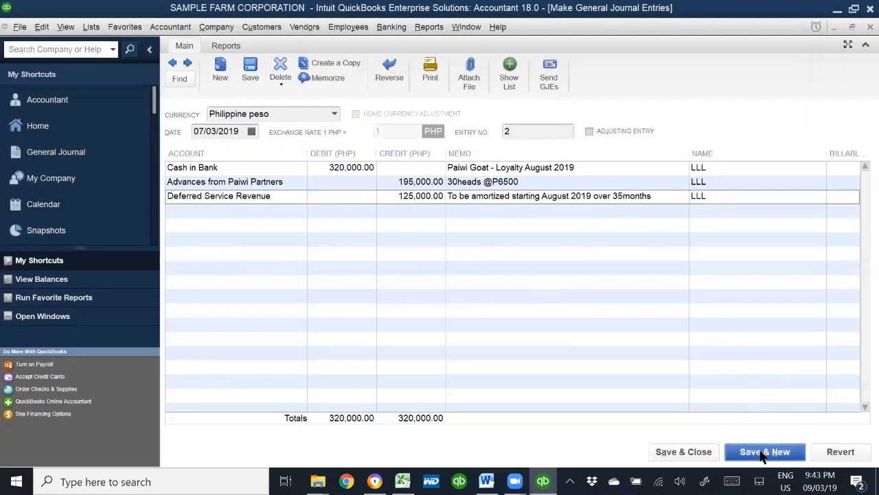
{"action": "left_click", "coordinate": [403, 165]}
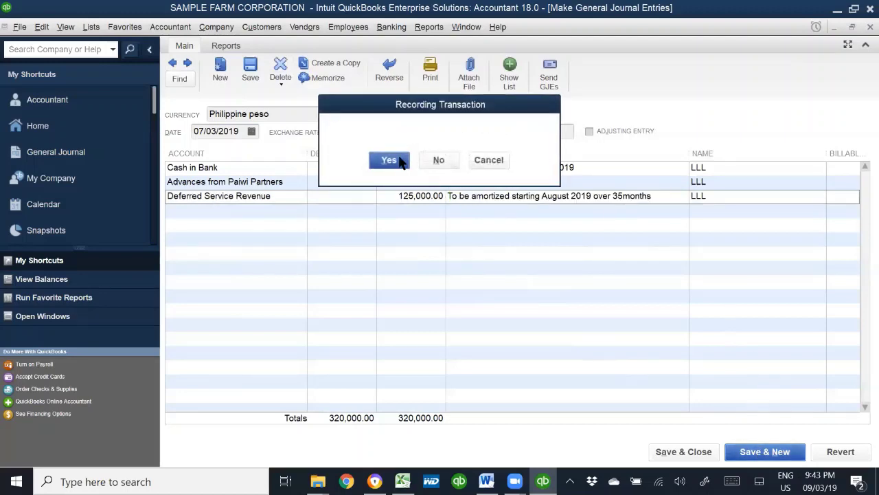
- Page back through the saved journal entries to the beginning balance entry and return to entry 2
{"action": "left_click", "coordinate": [176, 64]}
{"action": "left_click", "coordinate": [176, 63]}
{"action": "left_click", "coordinate": [176, 63]}
{"action": "left_click", "coordinate": [176, 63]}
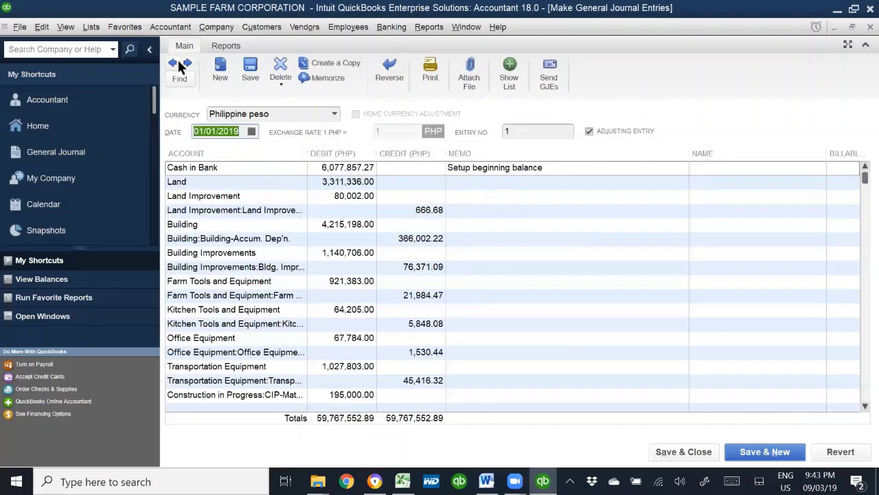
{"action": "left_click", "coordinate": [187, 63]}
- Switch to the Excel workbook and look up the 07/09/19 in-house Paiwi collections on the JULY TRANSACTION sheet
{"action": "key", "text": "alt+Tab"}
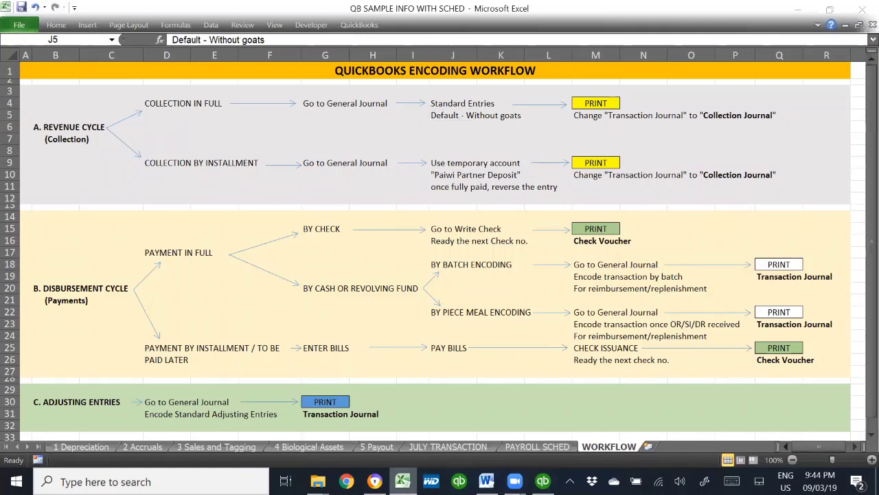
{"action": "key", "text": "super+Down"}
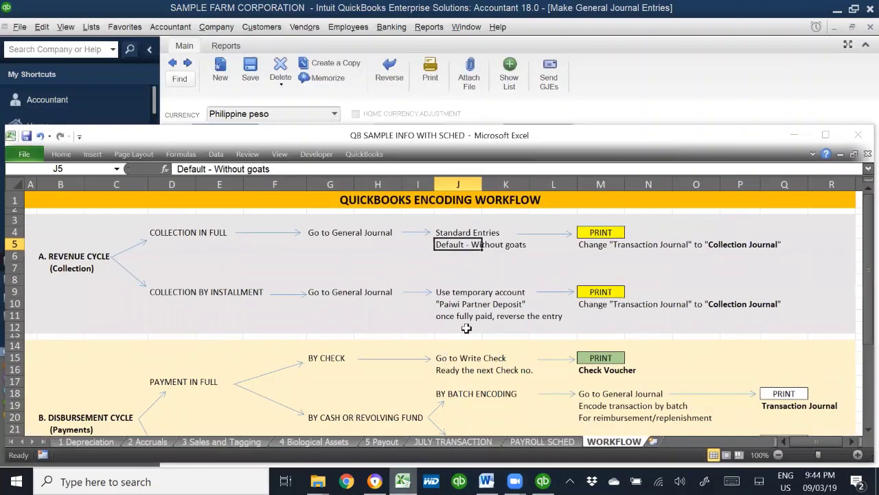
{"action": "left_click", "coordinate": [825, 135]}
{"action": "left_click", "coordinate": [450, 447]}
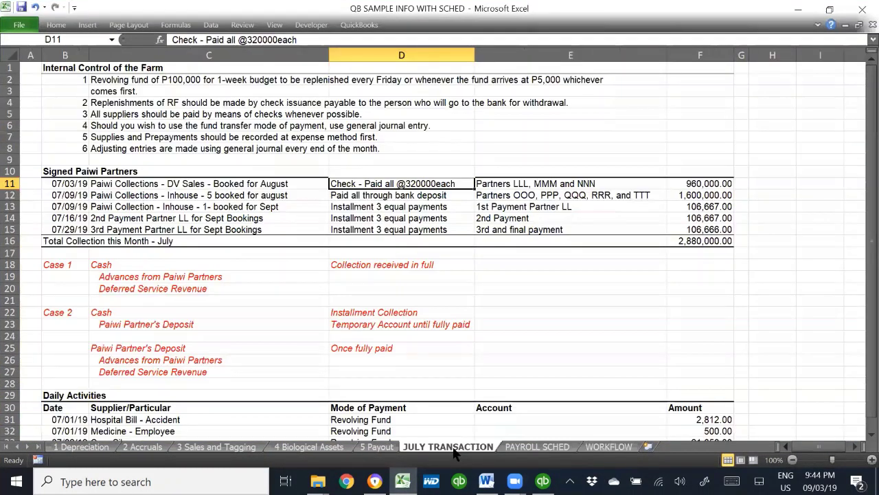
{"action": "left_click", "coordinate": [47, 198]}
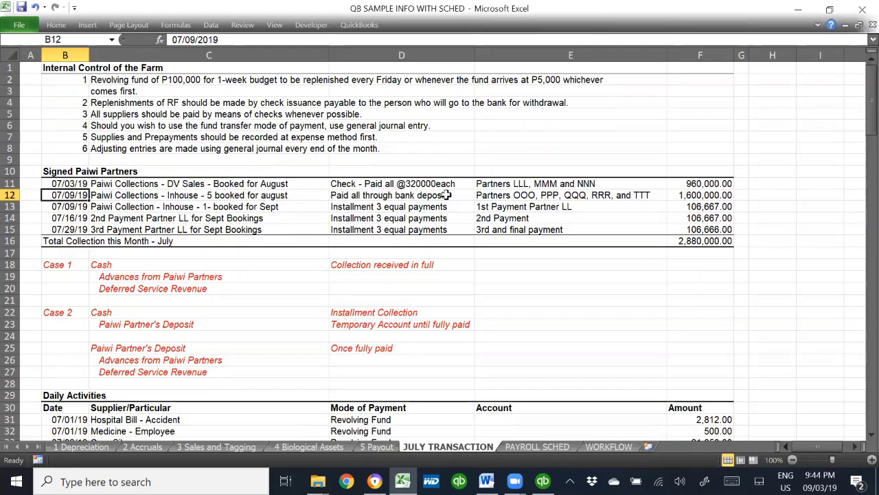
- Switch back to QuickBooks and start new journal entry 5 dated 07/09/2019
{"action": "key", "text": "alt+Tab"}
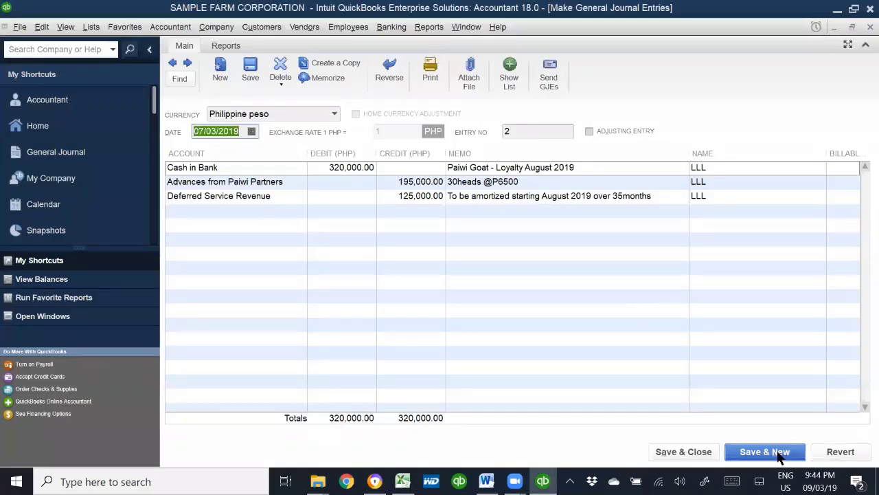
{"action": "left_click", "coordinate": [774, 455]}
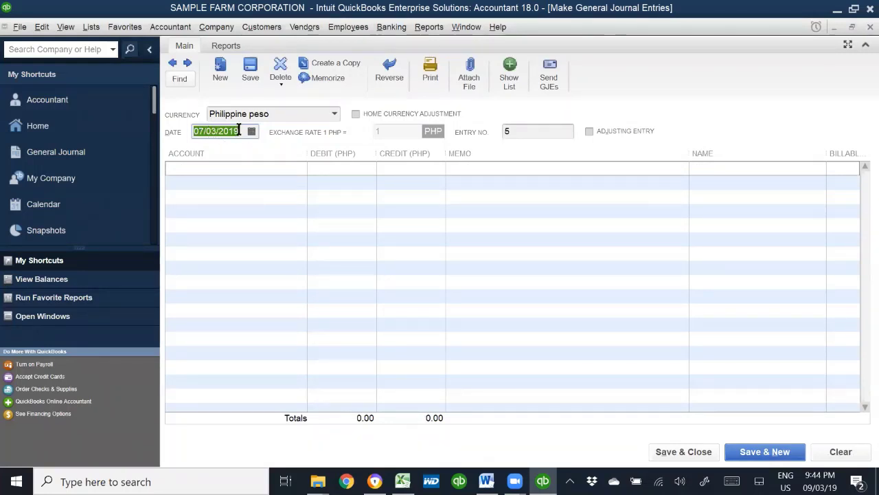
{"action": "type", "text": "07/09/2019"}
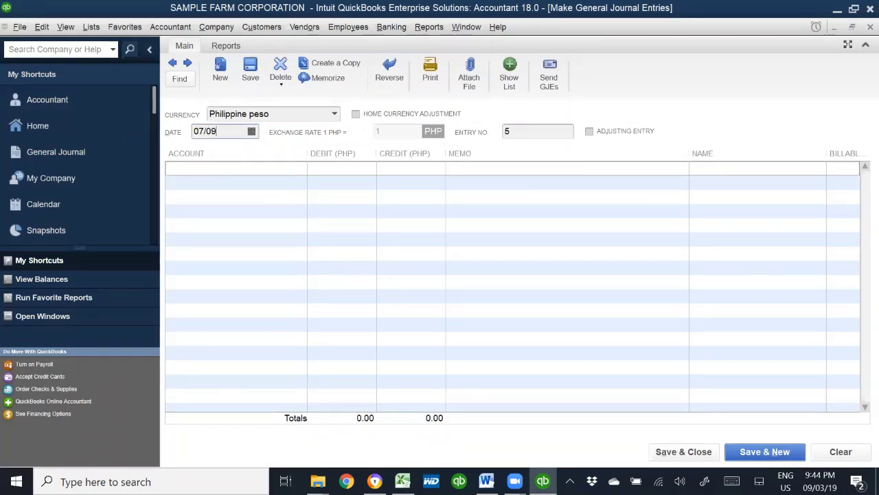
{"action": "key", "text": "Tab"}
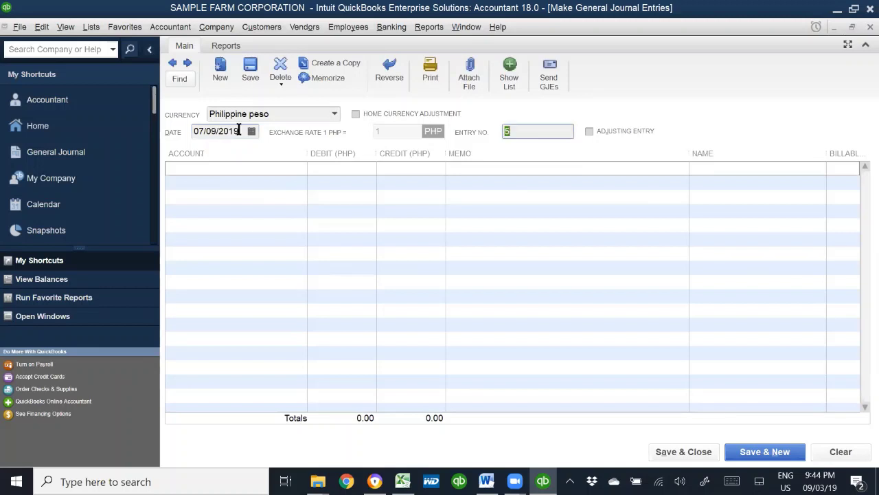
{"action": "key", "text": "Tab"}
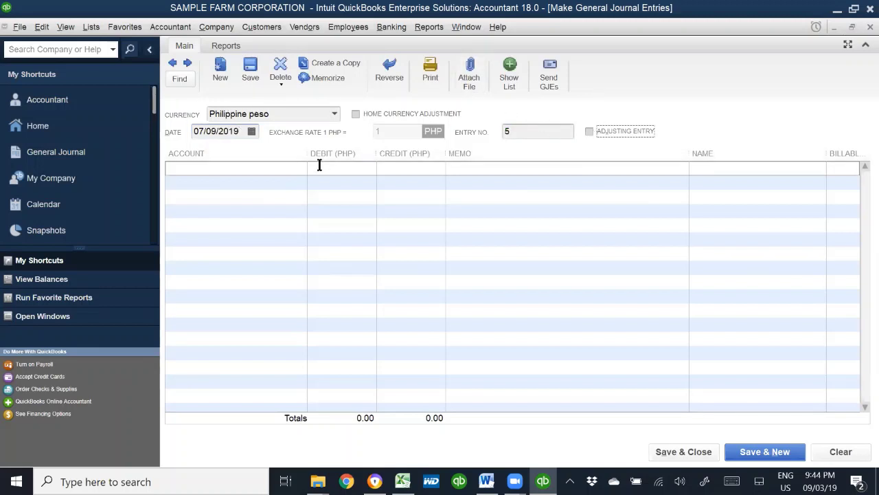
- Debit Cash in Bank for 160,000.00 on the first line of journal entry 5
{"action": "left_click", "coordinate": [290, 171]}
{"action": "type", "text": "Cash in Bank"}
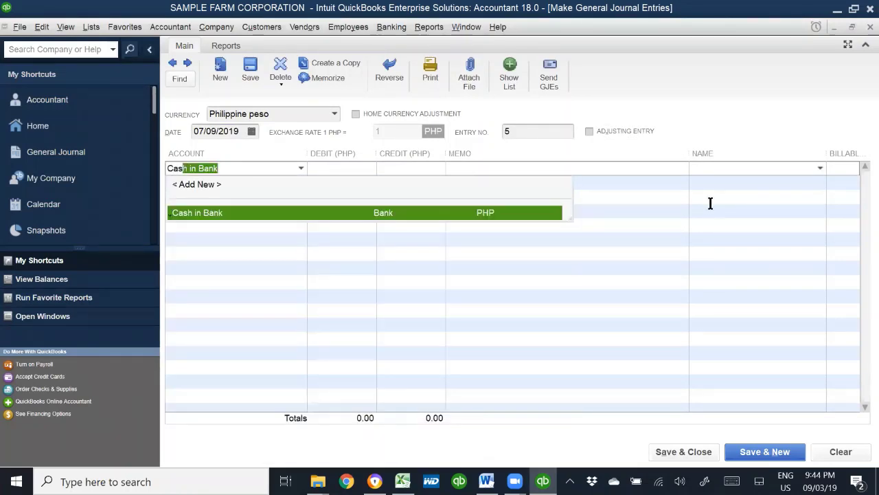
{"action": "key", "text": "Tab"}
{"action": "type", "text": "16"}
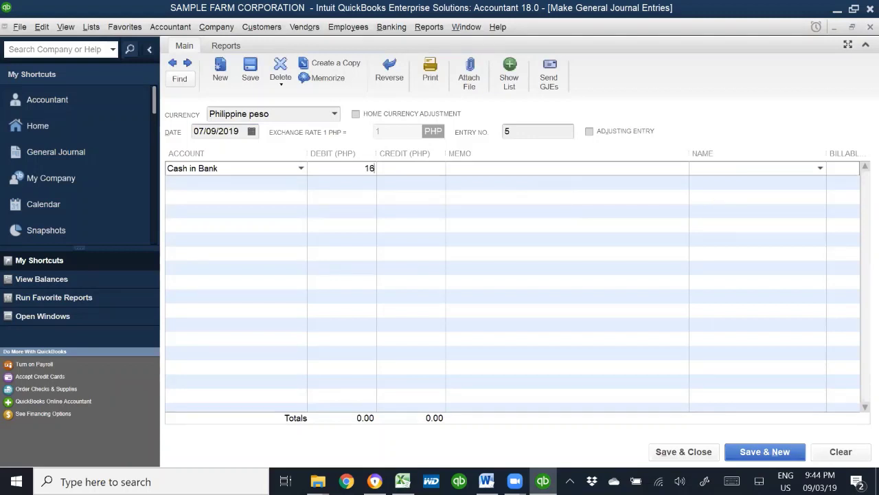
{"action": "type", "text": "0,00000"}
{"action": "key", "text": "Tab"}
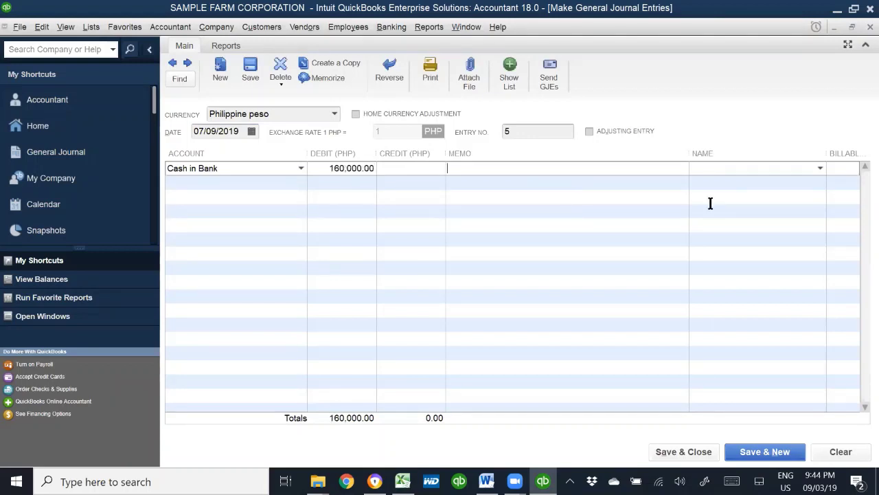
- Set the memo of the Cash in Bank line to "Paiwi Goat Regular August 2019"
{"action": "type", "text": "Paiwi Goat"}
{"action": "type", "text": " Rg"}
{"action": "type", "text": "gi"}
{"action": "type", "text": "ular A"}
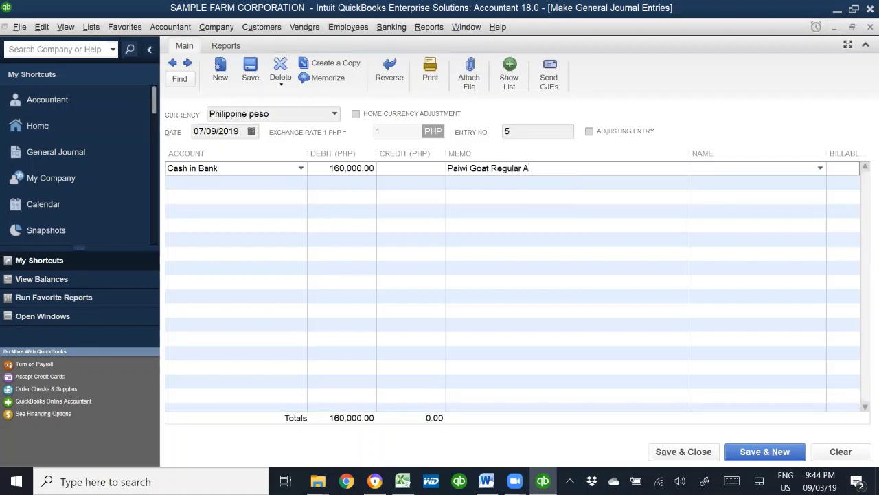
{"action": "type", "text": "ugust 0"}
{"action": "key", "text": "BackSpace"}
{"action": "type", "text": "2019"}
- Check the 07/09/19 partner names in the Excel workbook and set up OOO as a new customer on the QuickBooks Cash in Bank line
{"action": "key", "text": "alt+Tab"}
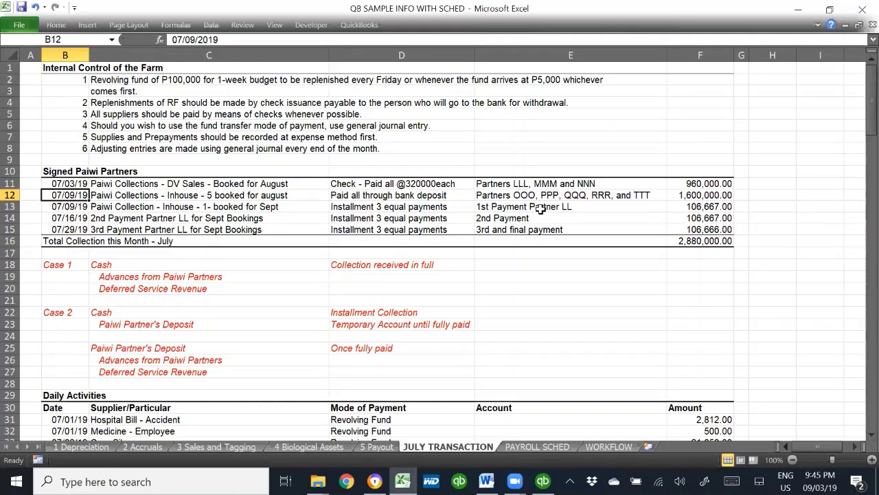
{"action": "key", "text": "alt+Tab"}
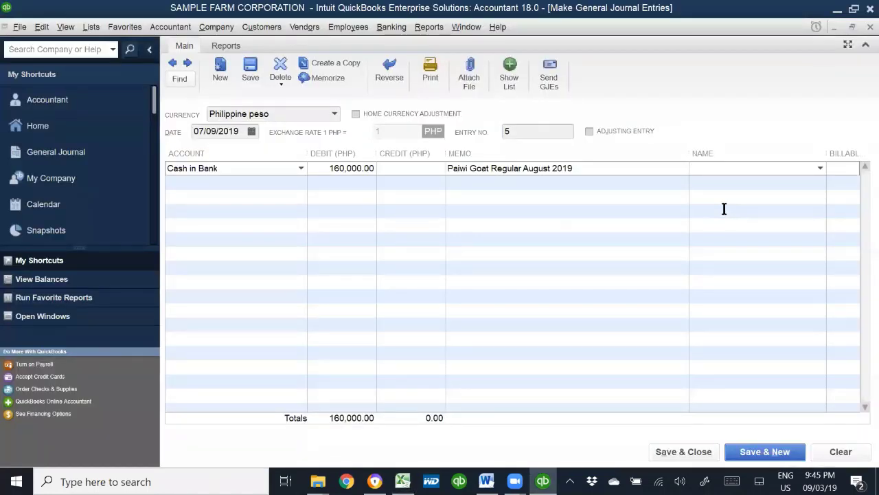
{"action": "type", "text": "OOO"}
{"action": "key", "text": "Tab"}
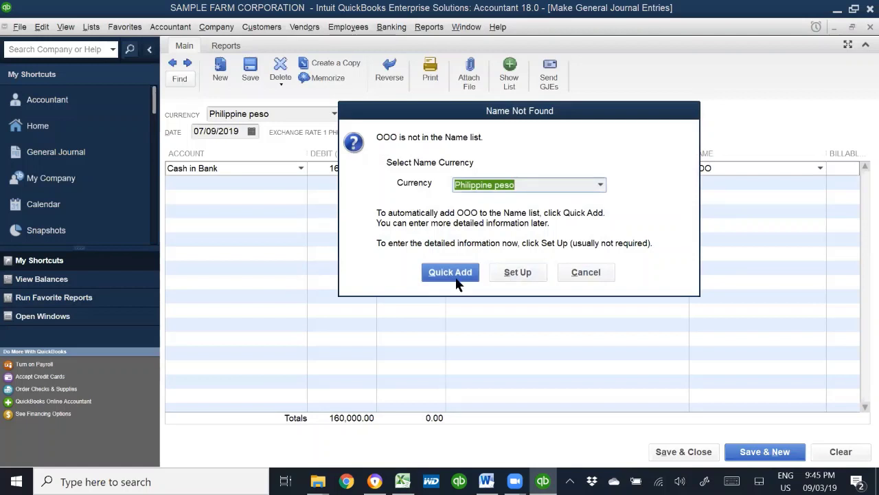
{"action": "left_click", "coordinate": [514, 274]}
{"action": "left_click", "coordinate": [499, 187]}
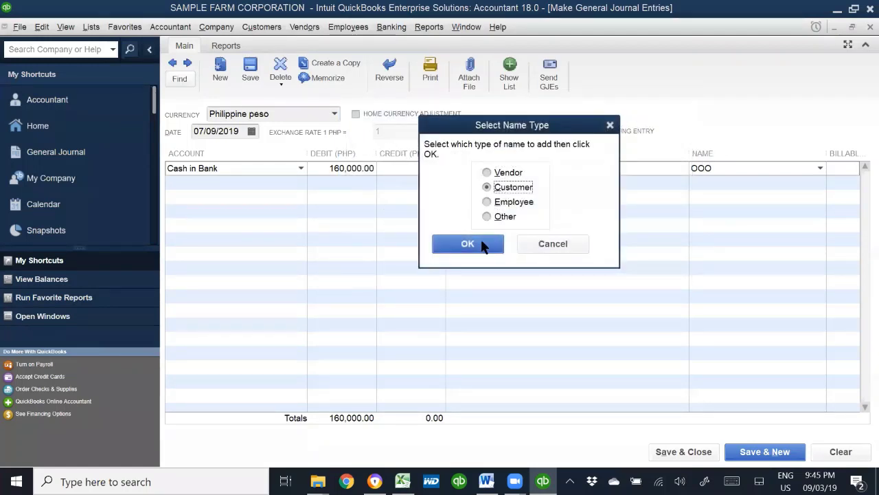
{"action": "left_click", "coordinate": [480, 245]}
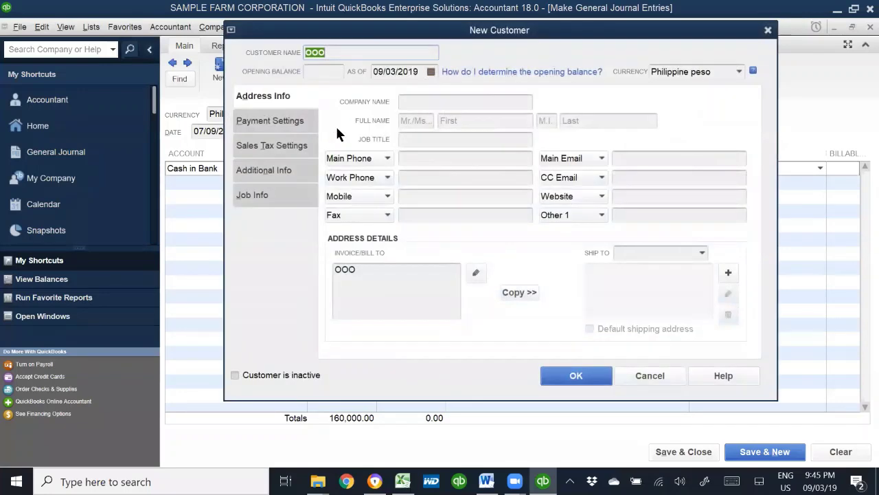
{"action": "left_click", "coordinate": [588, 380]}
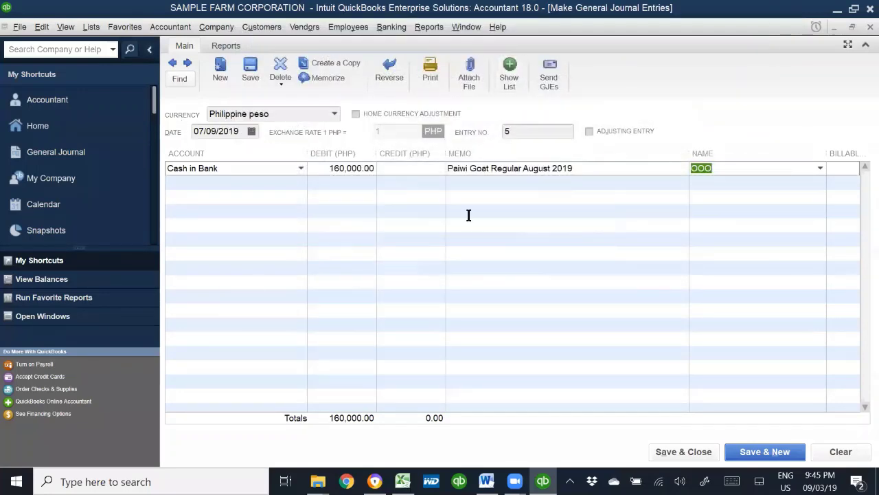
- Credit Advances from Paiwi Partners for 97,500.00 on the second line of the entry
{"action": "left_click", "coordinate": [255, 184]}
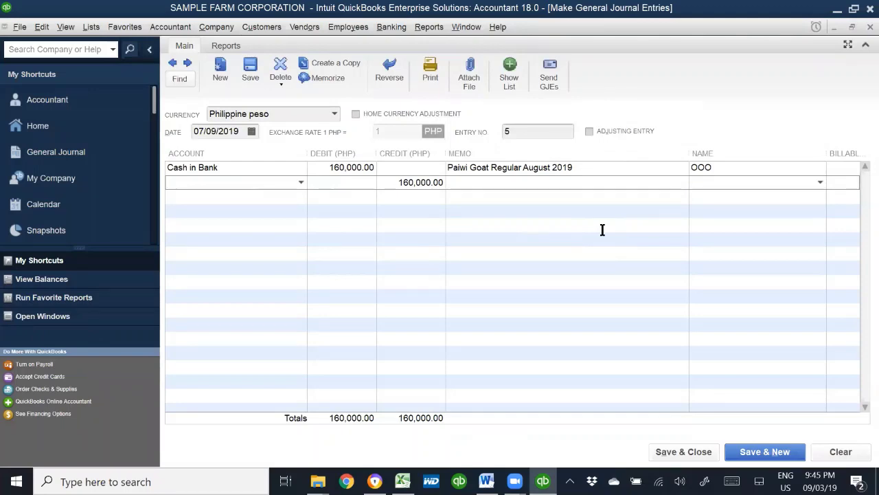
{"action": "type", "text": "Advances from Paiwi Partners"}
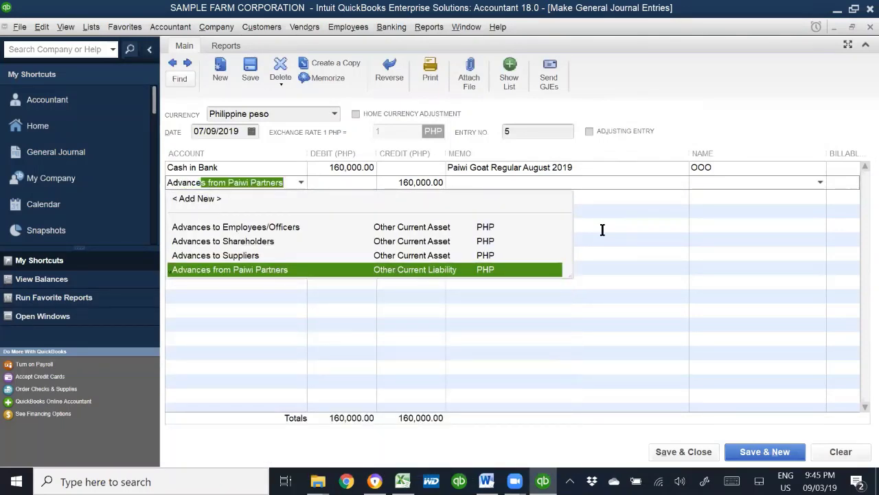
{"action": "key", "text": "Tab"}
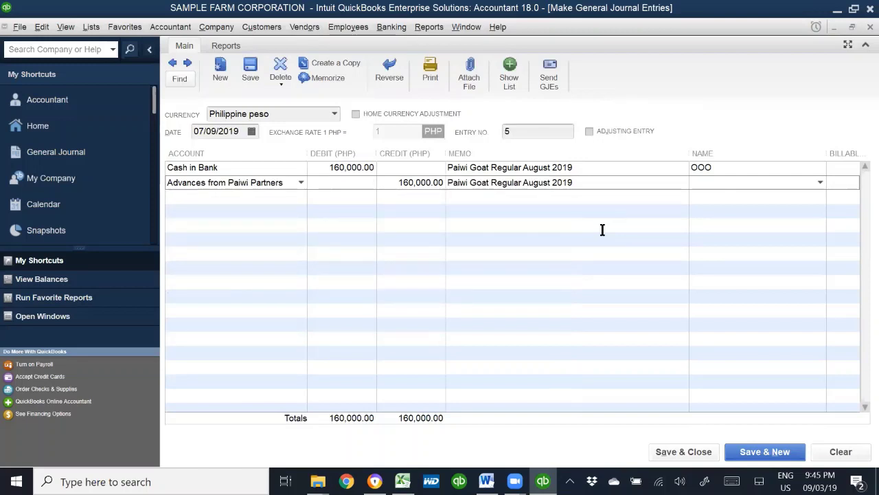
{"action": "key", "text": "Tab"}
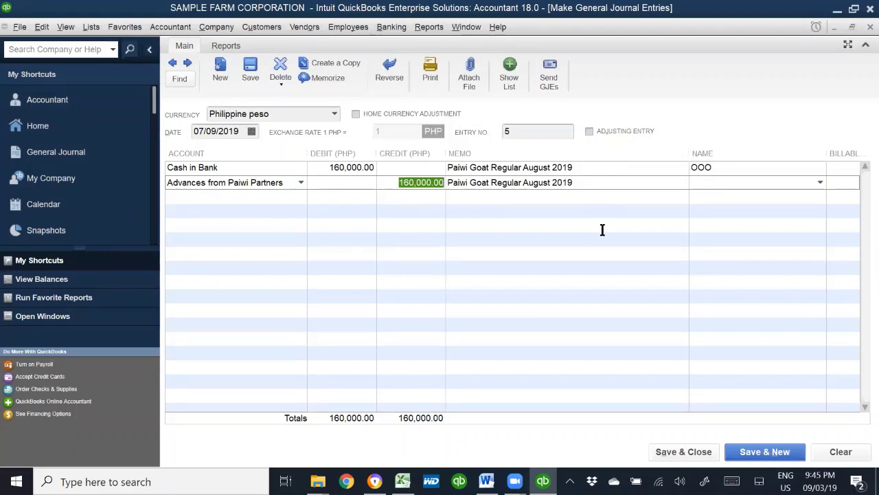
{"action": "type", "text": "97500"}
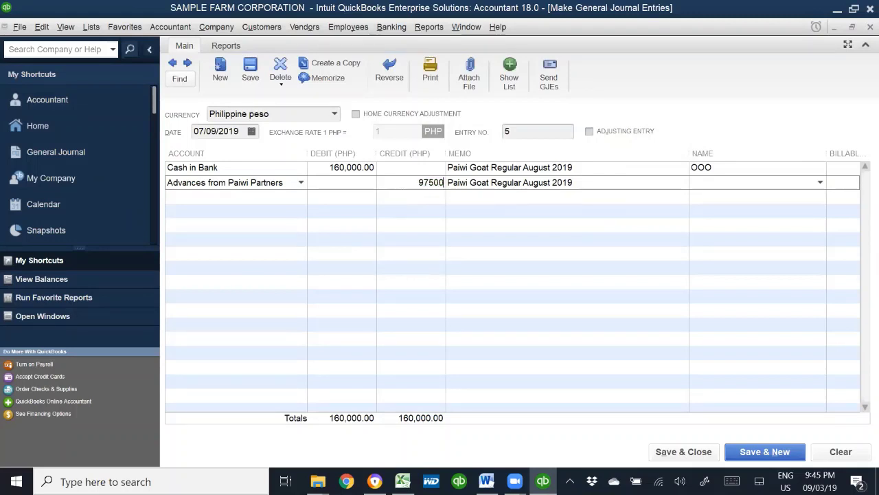
{"action": "key", "text": "Tab"}
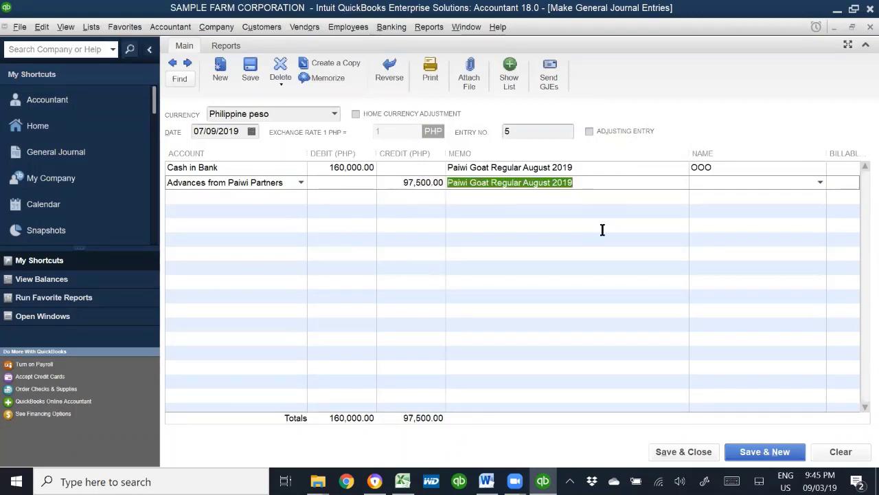
- Give the Advances from Paiwi Partners line the memo "15heads @ P6500" and the customer OOO
{"action": "type", "text": "15heads "}
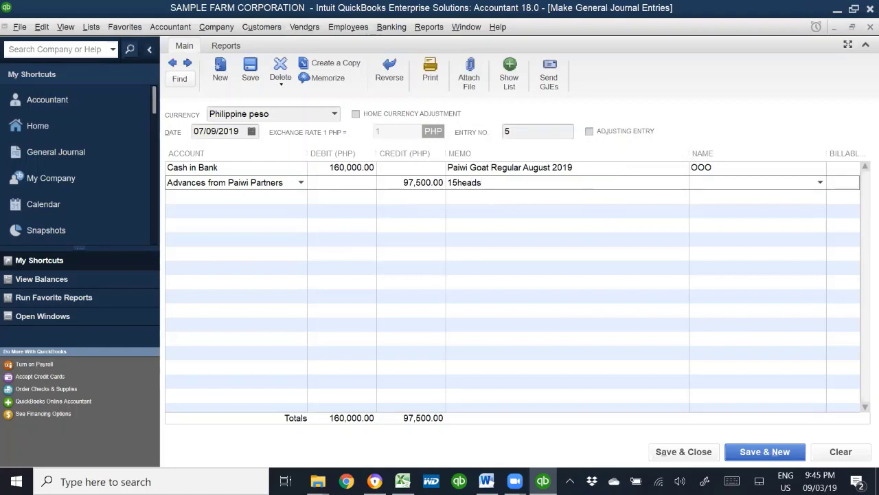
{"action": "type", "text": "@ P6500"}
{"action": "key", "text": "Tab"}
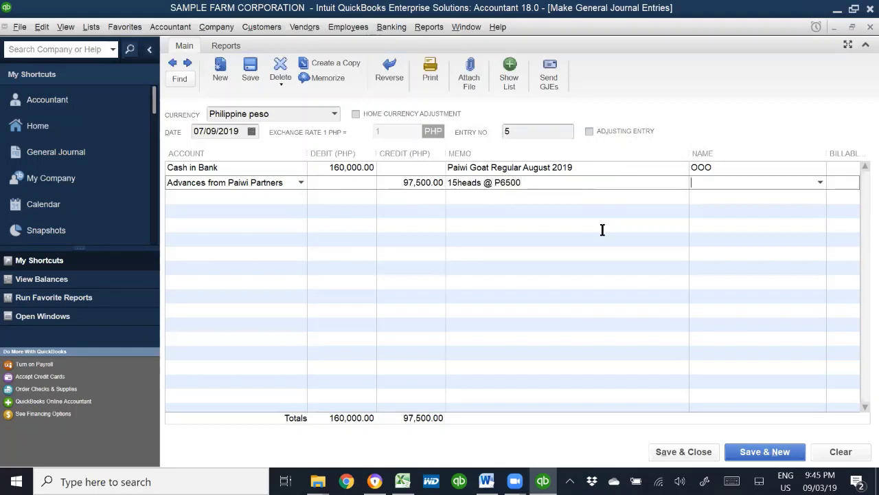
{"action": "type", "text": "OOO"}
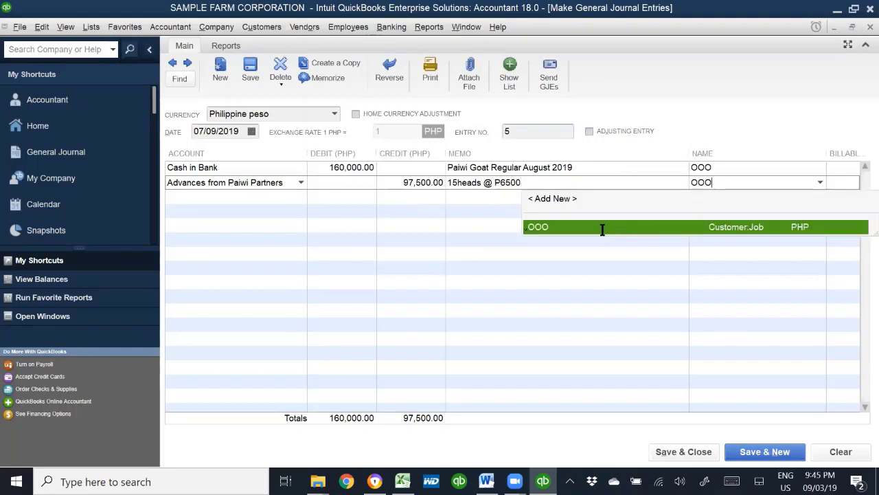
{"action": "key", "text": "Tab"}
- Credit the remaining 62,500.00 to Deferred Service Revenue for OOO with memo "To be amortized starting August 2019 over 35months" and save the entry
{"action": "type", "text": "Defe"}
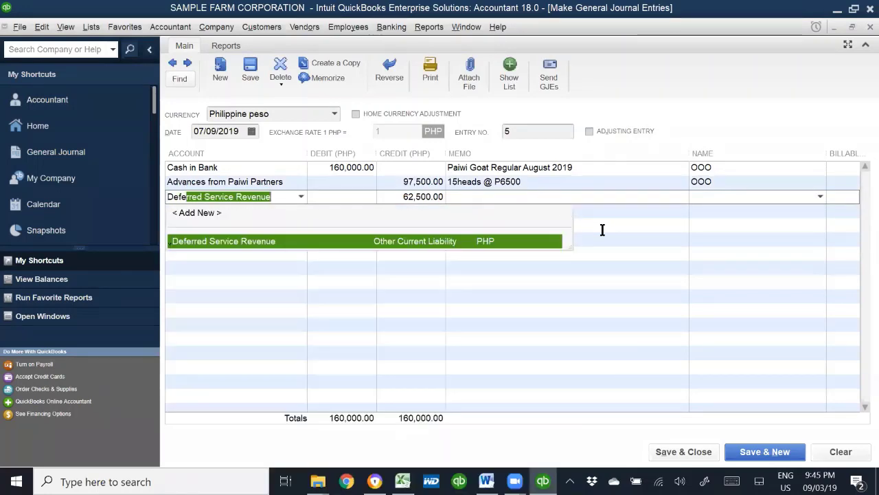
{"action": "key", "text": "Tab"}
{"action": "key", "text": "Tab"}
{"action": "key", "text": "Tab"}
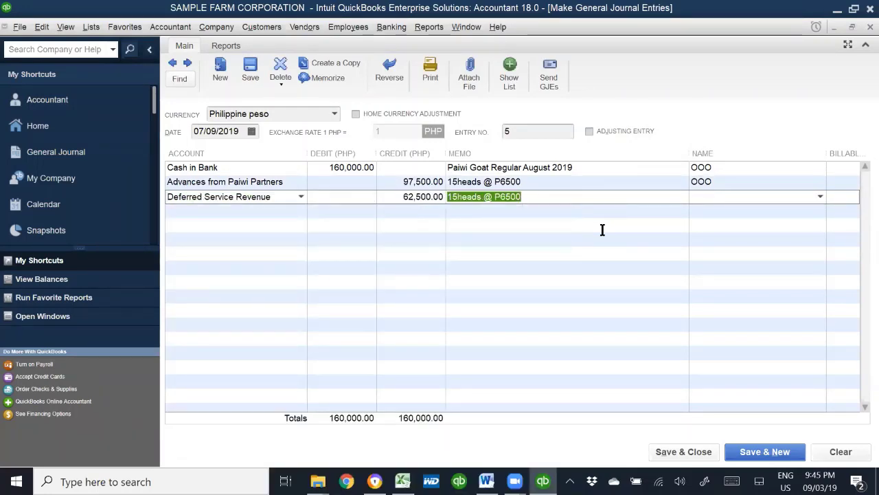
{"action": "type", "text": "To"}
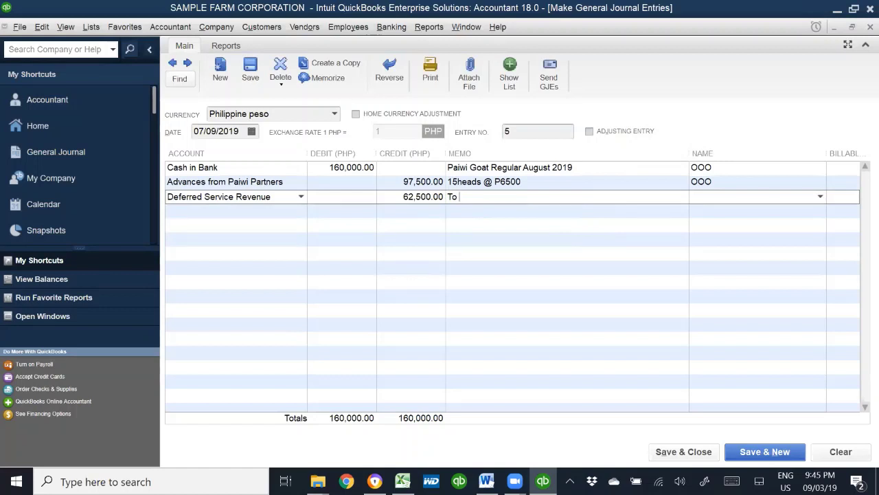
{"action": "type", "text": " be amortized starting"}
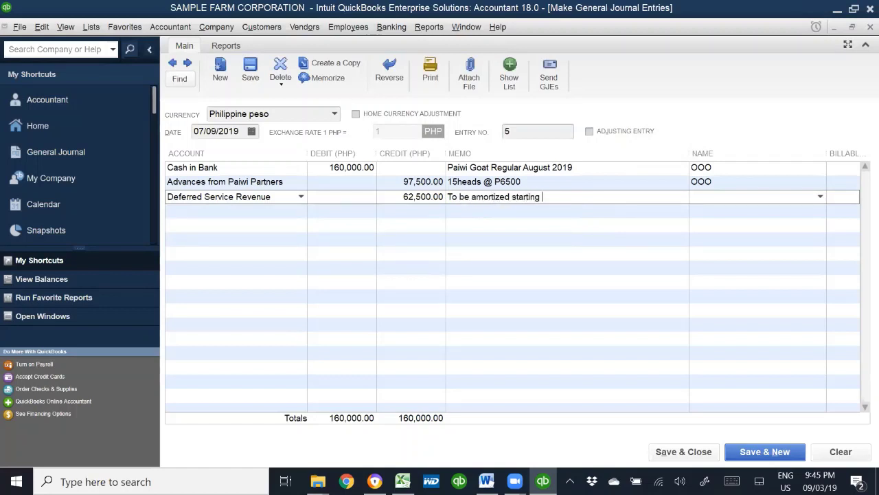
{"action": "type", "text": " August 2019 over 35"}
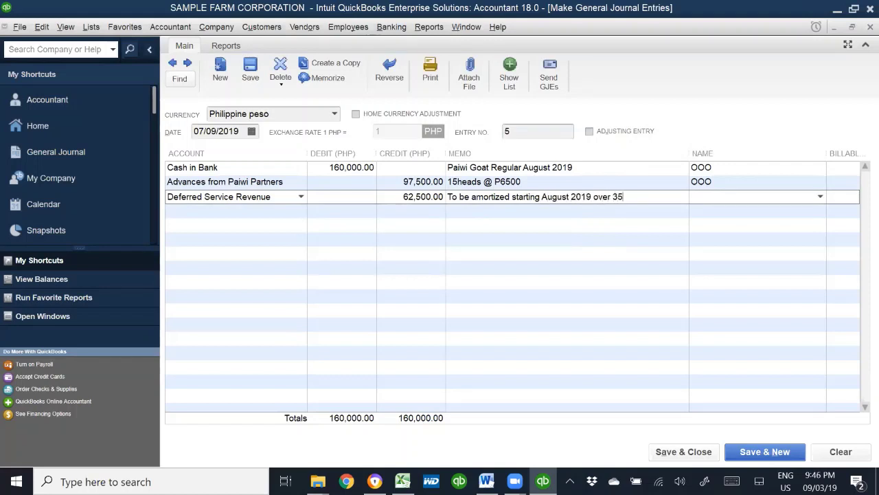
{"action": "type", "text": "months"}
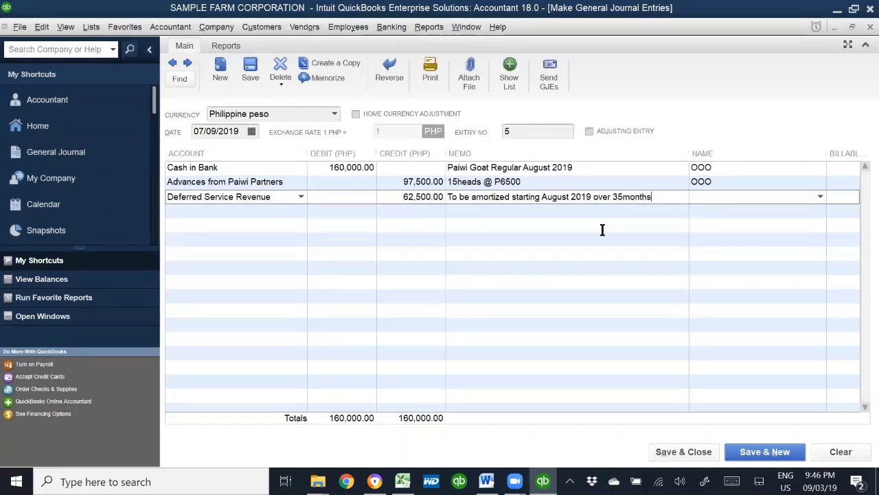
{"action": "type", "text": "OOO"}
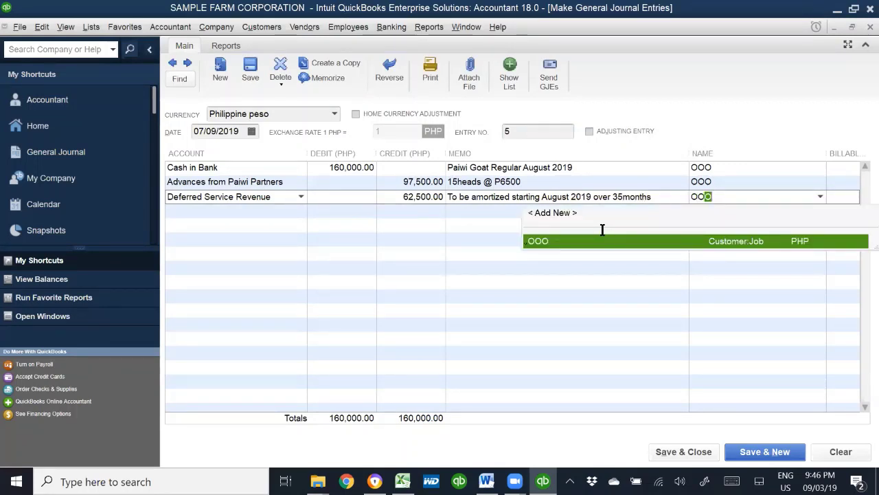
{"action": "left_click", "coordinate": [781, 456]}
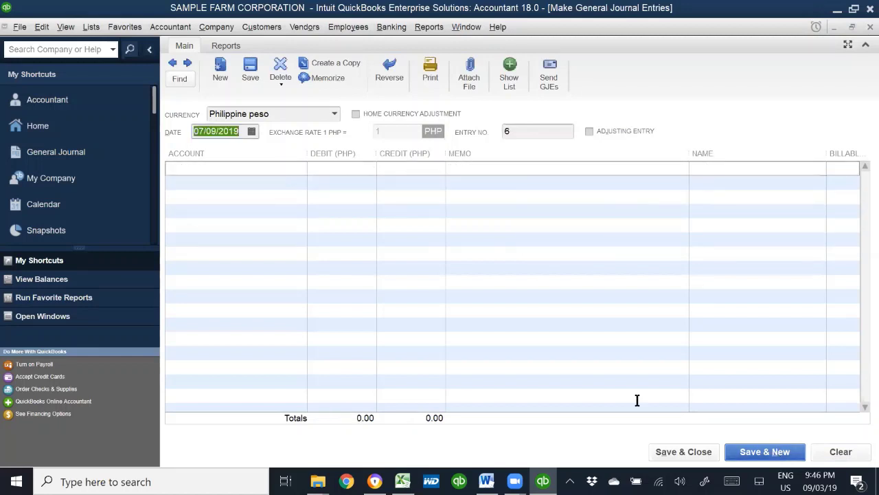
{"action": "left_click", "coordinate": [173, 63]}
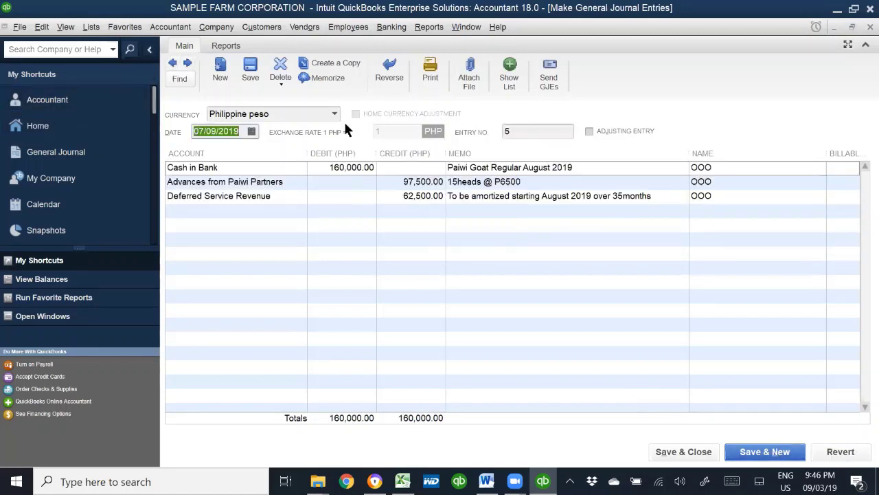
{"action": "left_click", "coordinate": [333, 79]}
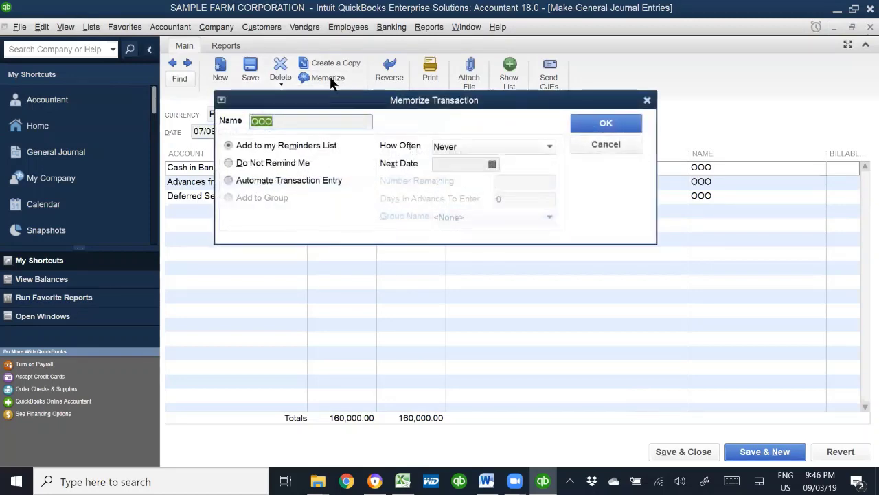
{"action": "left_click", "coordinate": [588, 142]}
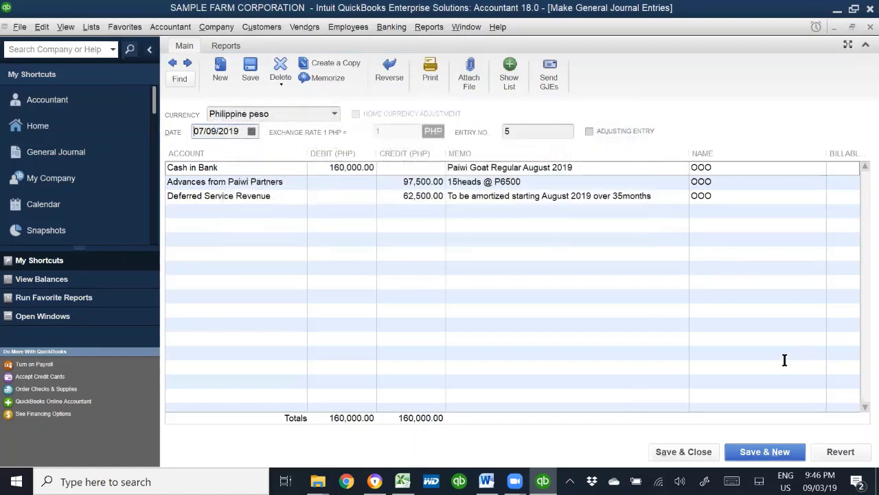
{"action": "left_click", "coordinate": [765, 453]}
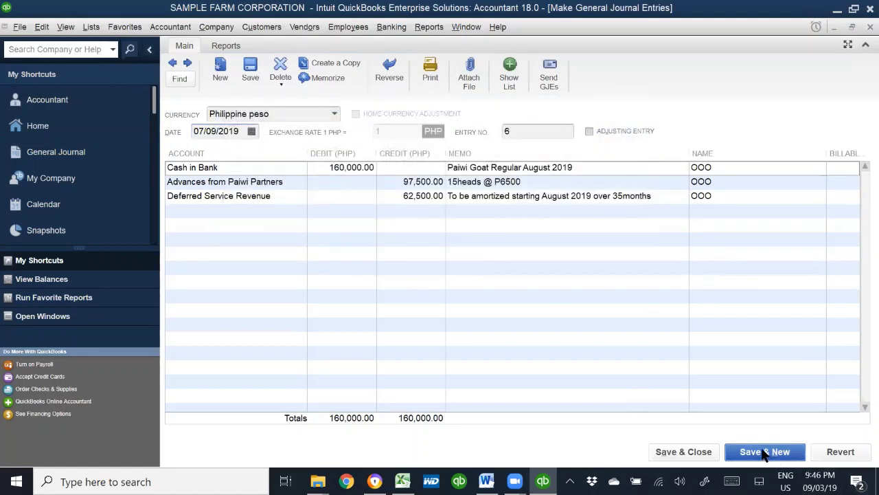
- Debit Cash in Bank for 160,000.00 on the first line of journal entry 6
{"action": "left_click", "coordinate": [266, 171]}
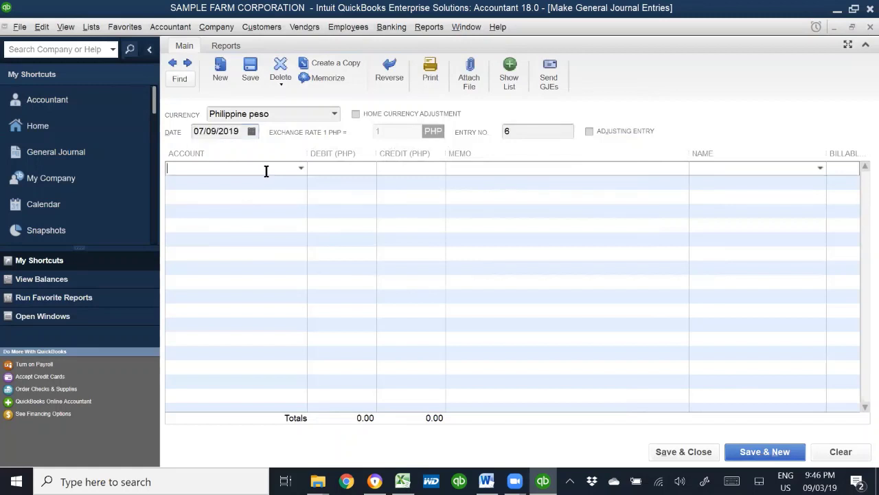
{"action": "type", "text": "Cash in Bank"}
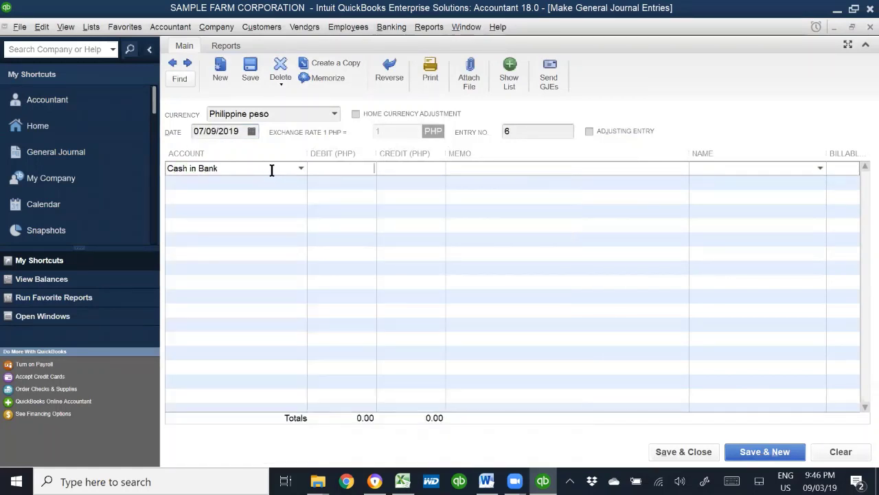
{"action": "key", "text": "Tab"}
{"action": "type", "text": "1600000"}
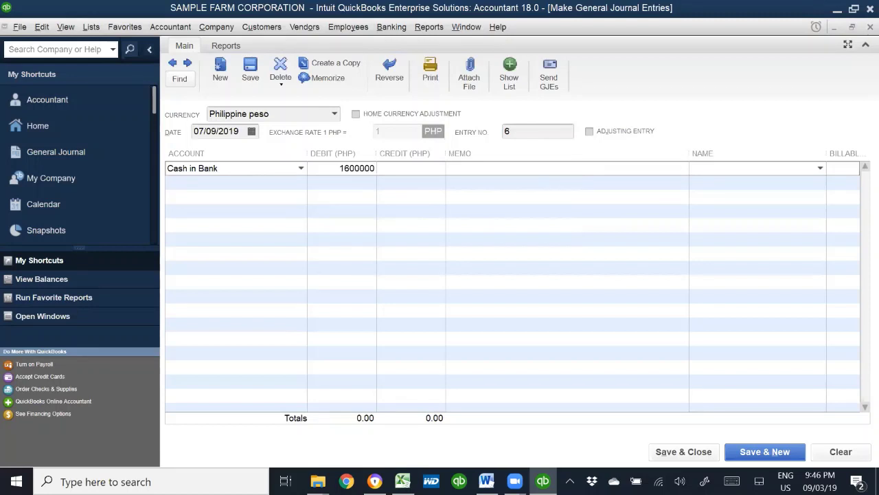
{"action": "key", "text": "BackSpace"}
{"action": "key", "text": "Tab"}
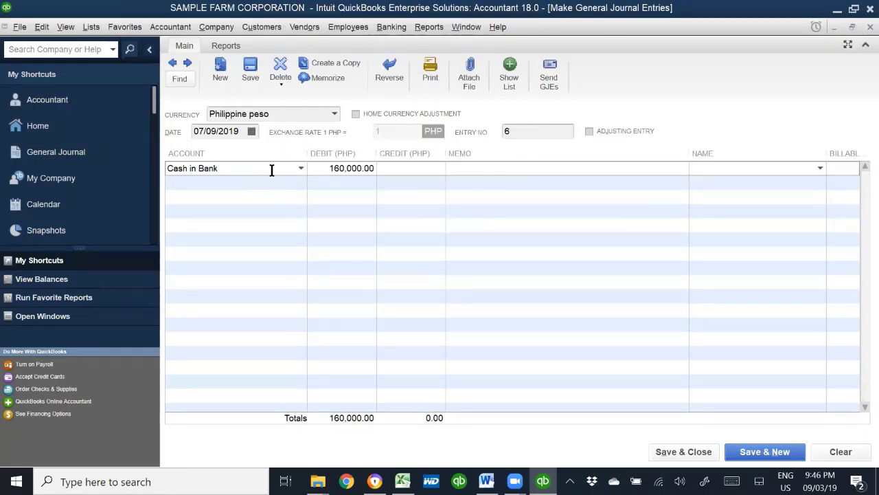
- Give the Cash in Bank line the memo "Paiwi Goat Regular" and the customer MMM
{"action": "type", "text": "Paiwi Goat Regu"}
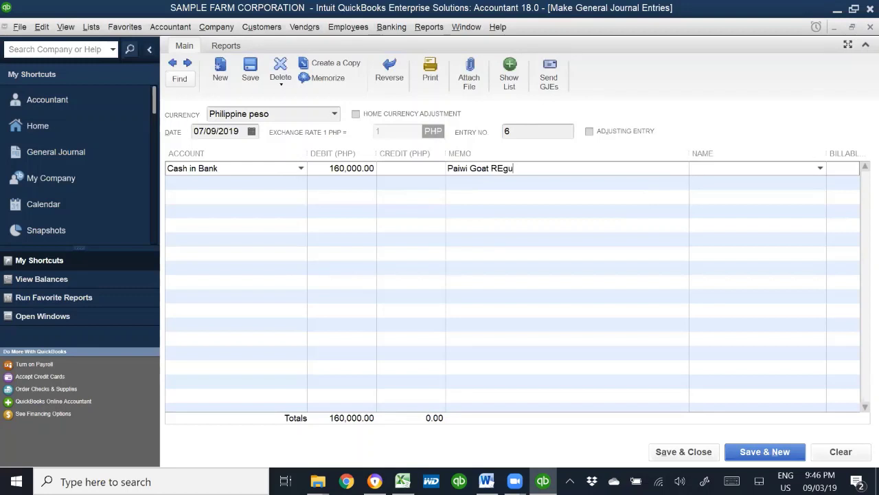
{"action": "type", "text": "la"}
{"action": "key", "text": "BackSpace"}
{"action": "key", "text": "BackSpace"}
{"action": "key", "text": "BackSpace"}
{"action": "key", "text": "BackSpace"}
{"action": "key", "text": "BackSpace"}
{"action": "type", "text": "egual"}
{"action": "key", "text": "BackSpace"}
{"action": "key", "text": "BackSpace"}
{"action": "type", "text": "lar"}
{"action": "key", "text": "Tab"}
{"action": "type", "text": "MM"}
{"action": "key", "text": "Tab"}
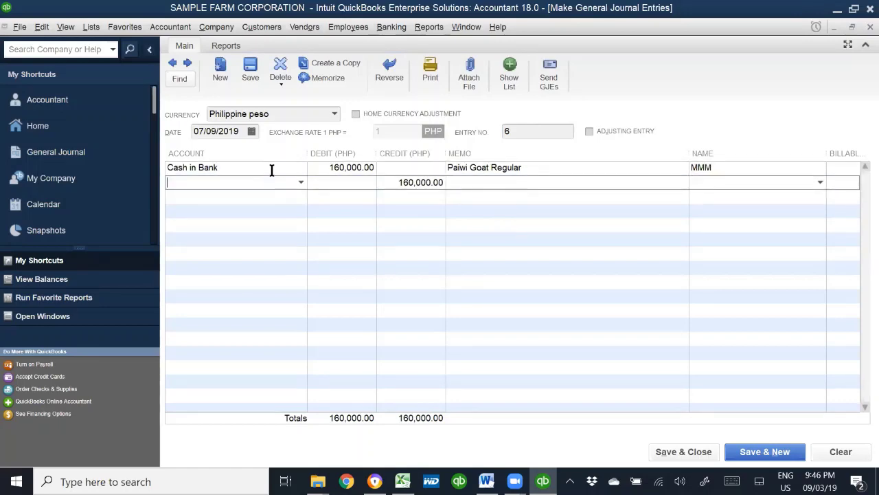
- Credit Advances from Paiwi Partners for 97,500.00 on the second line of journal entry 6
{"action": "type", "text": "D"}
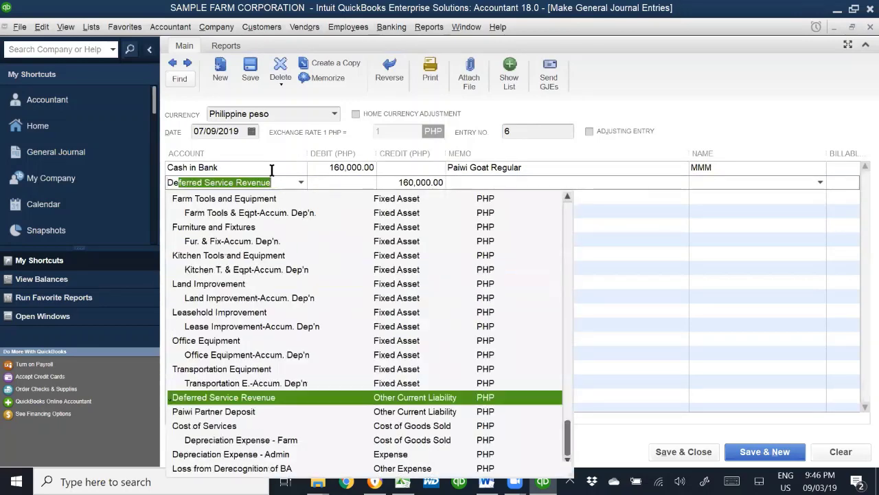
{"action": "key", "text": "BackSpace"}
{"action": "key", "text": "BackSpace"}
{"action": "type", "text": "Advances from Paiwi Partners"}
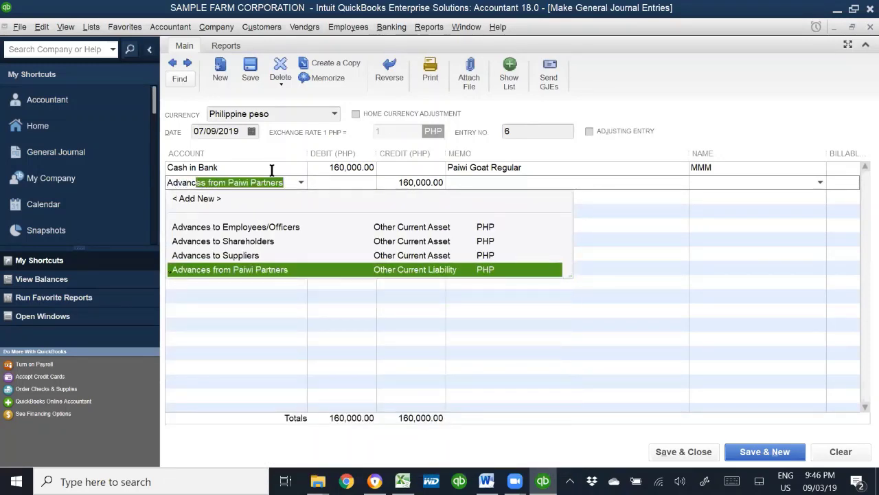
{"action": "key", "text": "Tab"}
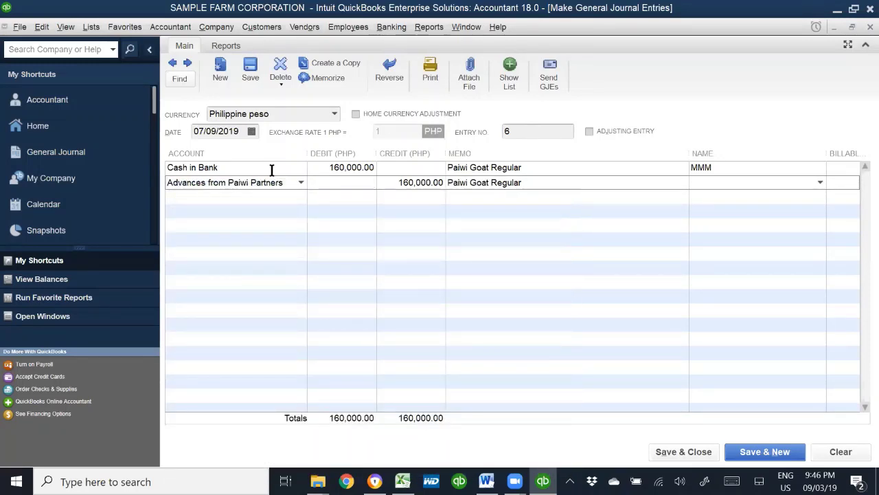
{"action": "key", "text": "Tab"}
{"action": "type", "text": "97500"}
{"action": "key", "text": "Tab"}
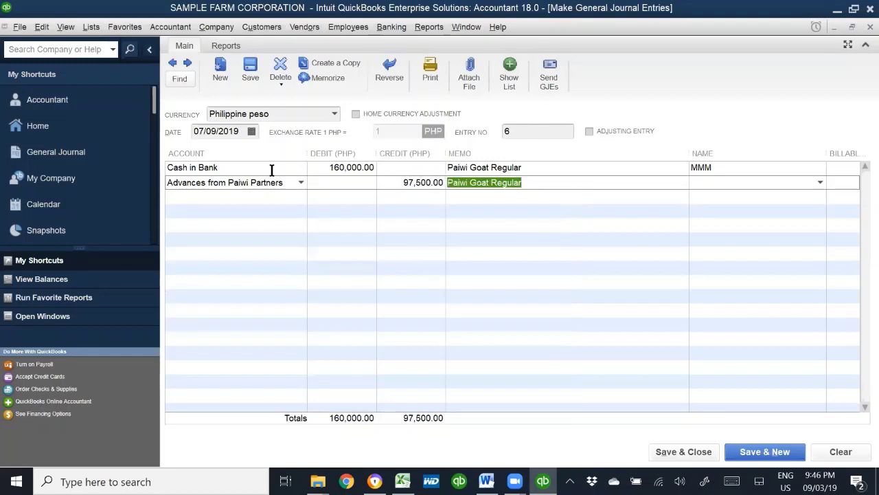
- Give the Advances from Paiwi Partners line the memo "15heads @ P6500" and the customer MMM
{"action": "type", "text": "15hea"}
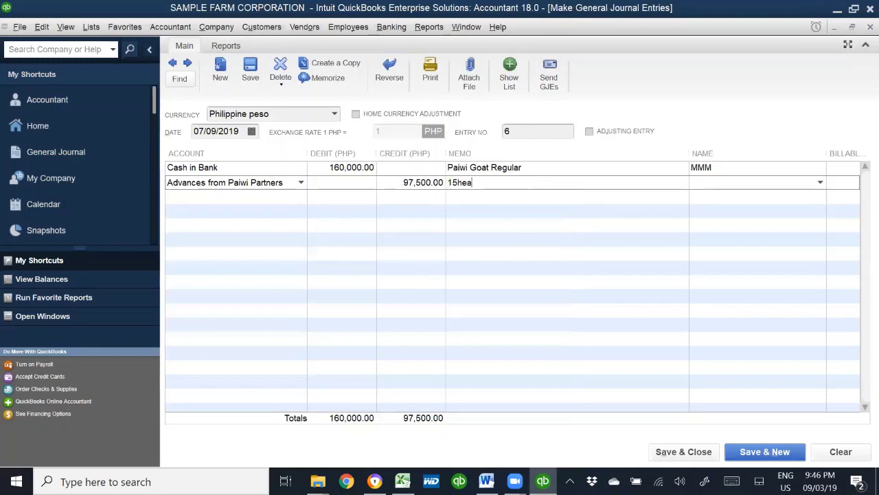
{"action": "type", "text": "ds @ P6500"}
{"action": "key", "text": "Tab"}
{"action": "type", "text": "MMM"}
{"action": "key", "text": "Tab"}
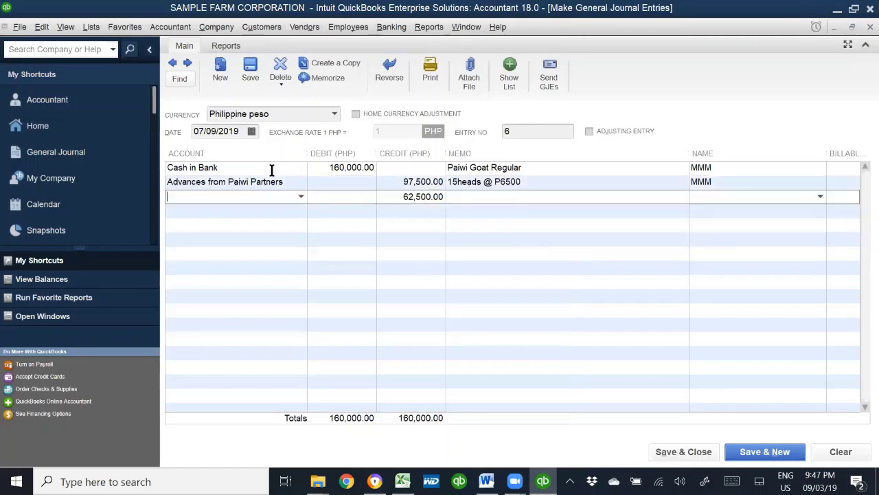
- Credit the remaining 62,500.00 to Deferred Service Revenue with the memo "to be amortized starting August 2019 over 35months"
{"action": "type", "text": "Deferred Service Revenue"}
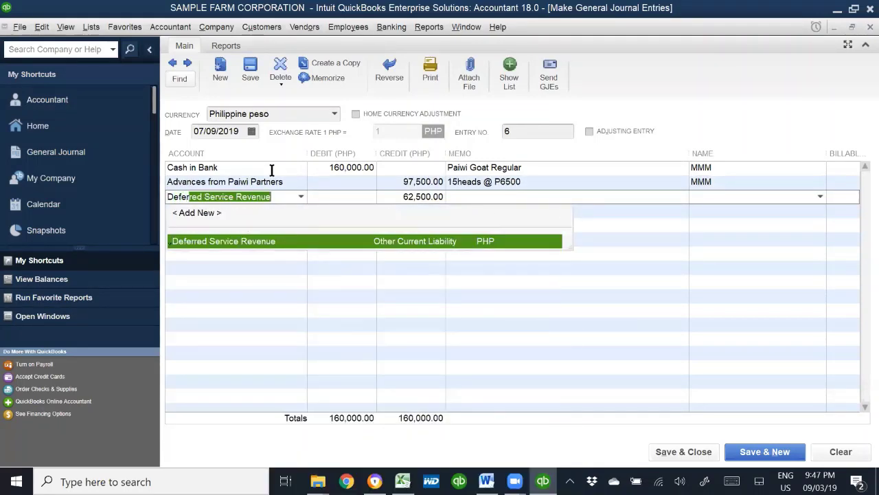
{"action": "key", "text": "Tab"}
{"action": "key", "text": "Tab"}
{"action": "key", "text": "Tab"}
{"action": "key", "text": "BackSpace"}
{"action": "type", "text": "to b"}
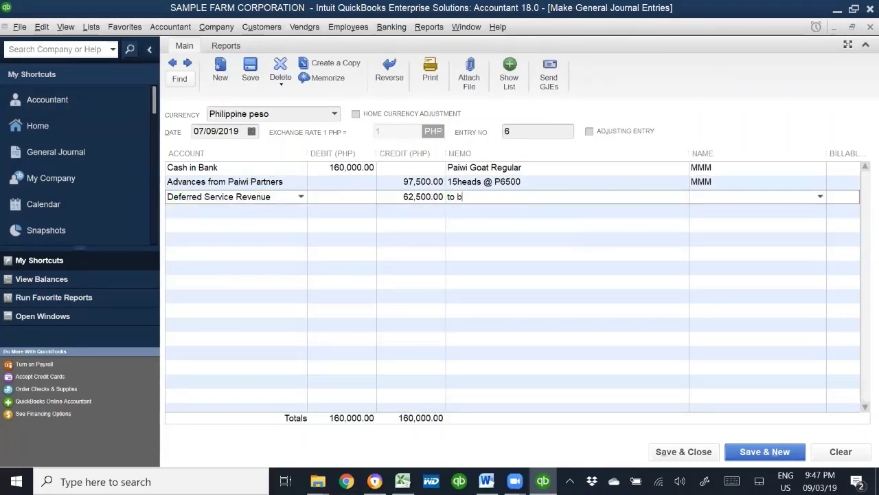
{"action": "type", "text": "e amortized star"}
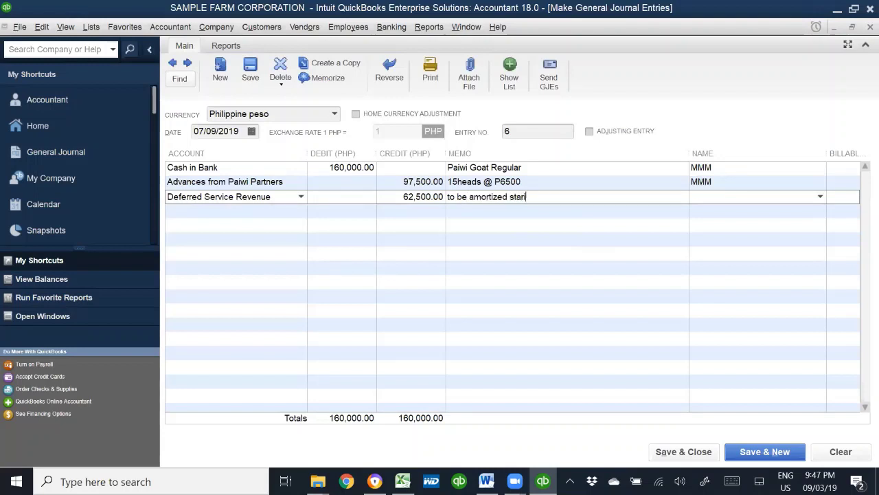
{"action": "type", "text": "ting August 12019 over 35"}
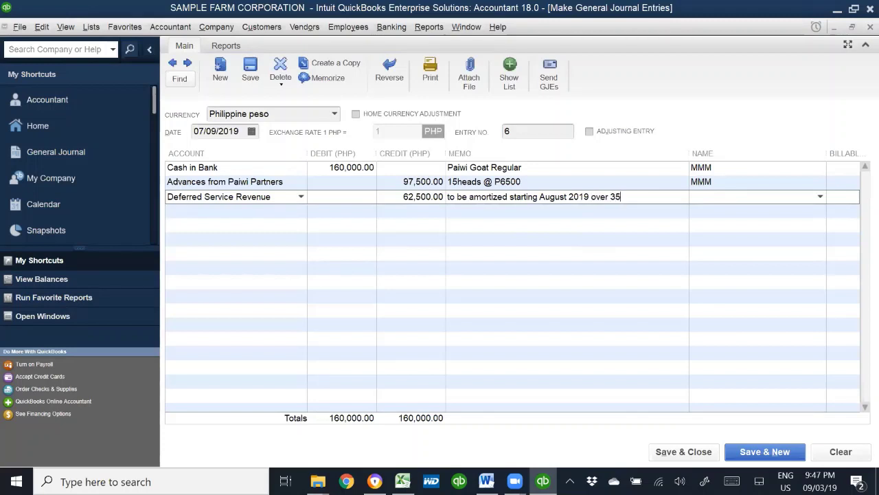
{"action": "type", "text": "monhts"}
{"action": "key", "text": "BackSpace"}
{"action": "key", "text": "BackSpace"}
{"action": "key", "text": "BackSpace"}
{"action": "key", "text": "BackSpace"}
{"action": "type", "text": "nths"}
- Assign customer MMM to the Deferred Service Revenue line, save journal entry 6 and start a new one
{"action": "key", "text": "Tab"}
{"action": "type", "text": "MM"}
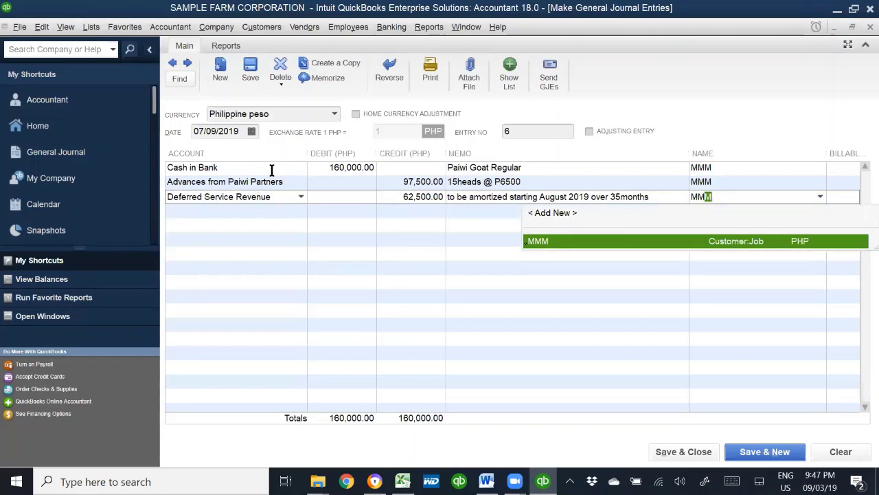
{"action": "left_click", "coordinate": [768, 454]}
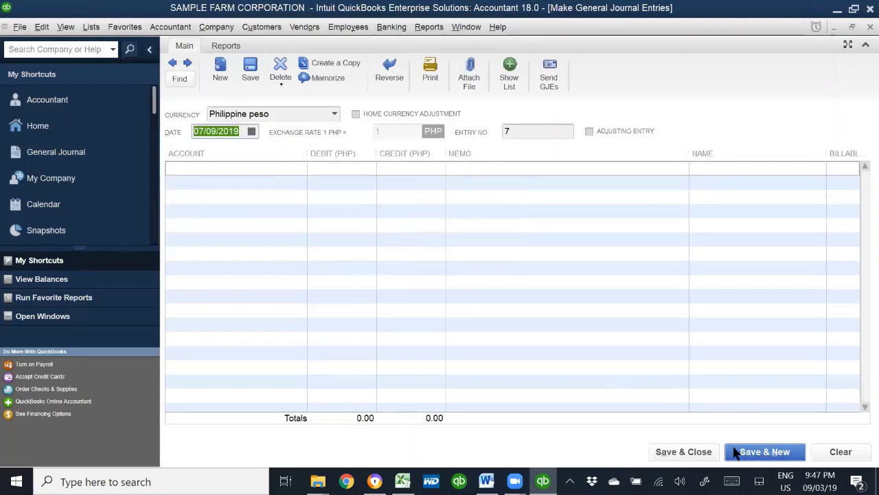
- Switch to the Excel workbook and calculate =3*160000 in cell H12 of the JULY TRANSACTION sheet
{"action": "key", "text": "alt+Tab"}
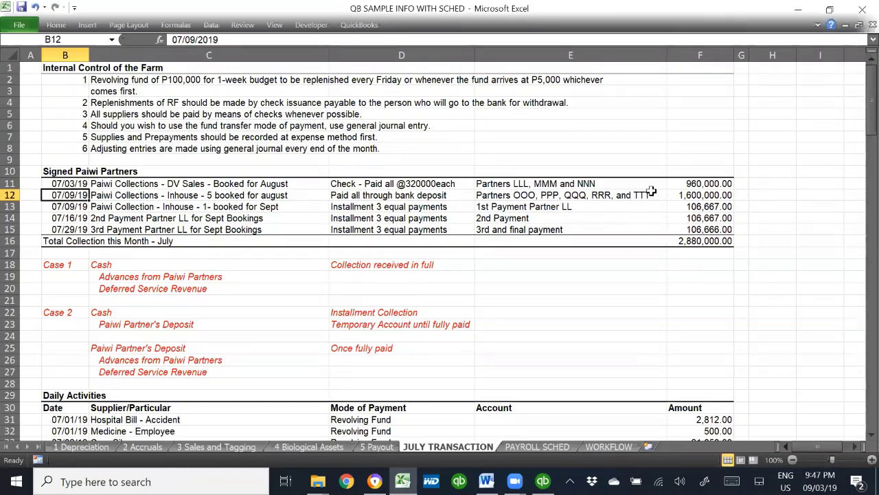
{"action": "left_click", "coordinate": [773, 194]}
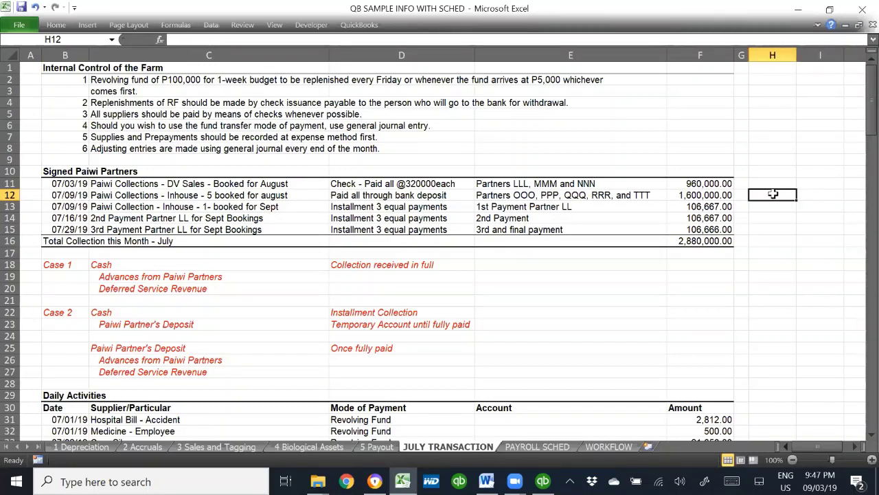
{"action": "type", "text": "=3"}
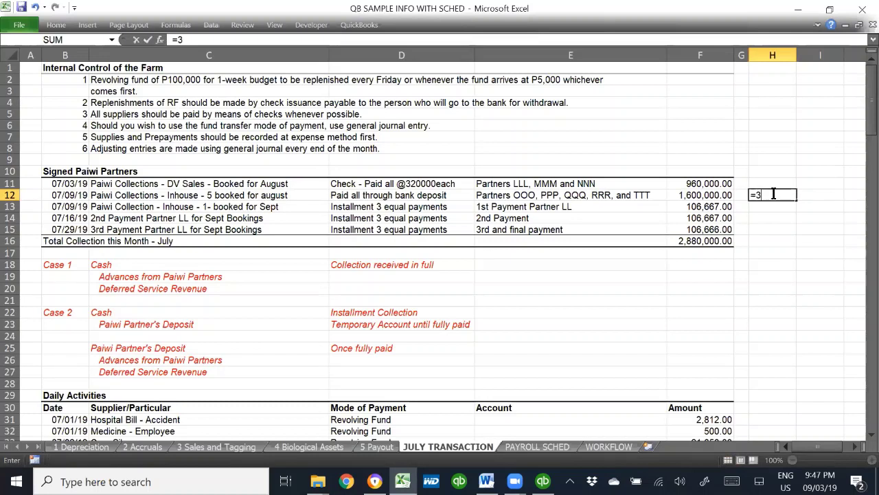
{"action": "type", "text": "*/16000"}
{"action": "key", "text": "Return"}
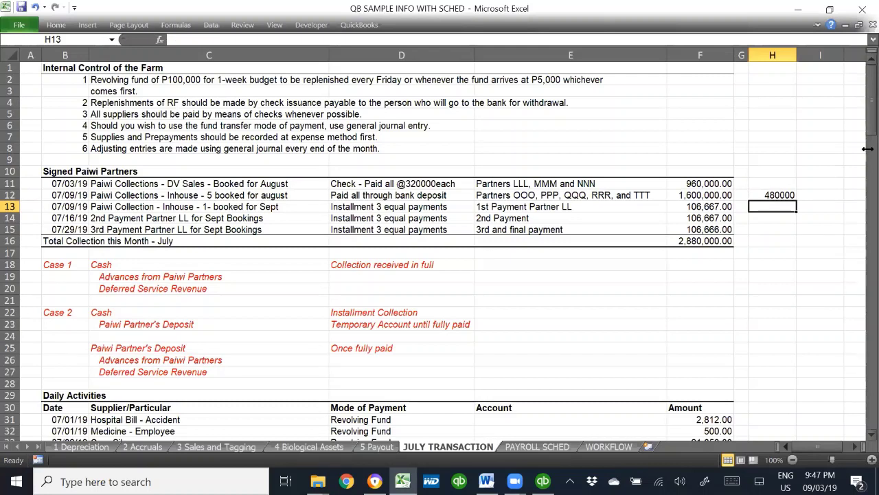
- Calculate =97500*3 in cell H13, directly below the cash total
{"action": "type", "text": "=97500"}
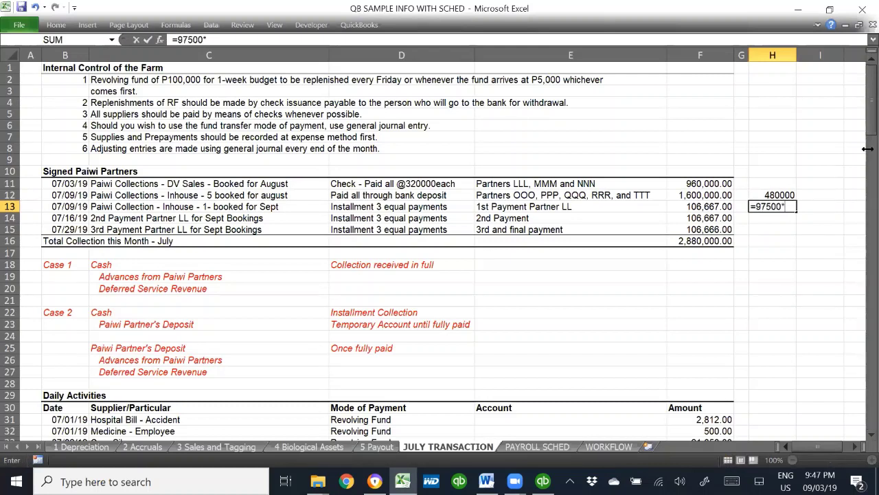
{"action": "type", "text": "*3"}
{"action": "key", "text": "Return"}
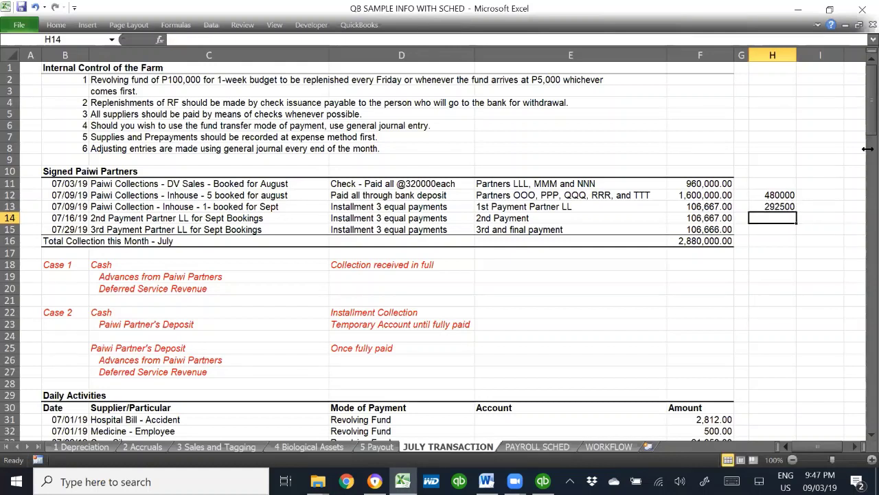
{"action": "type", "text": "="}
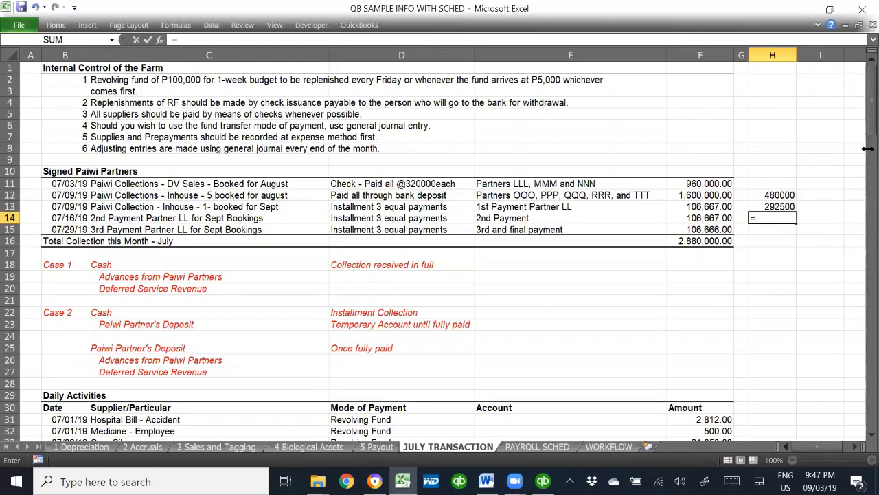
{"action": "key", "text": "Escape"}
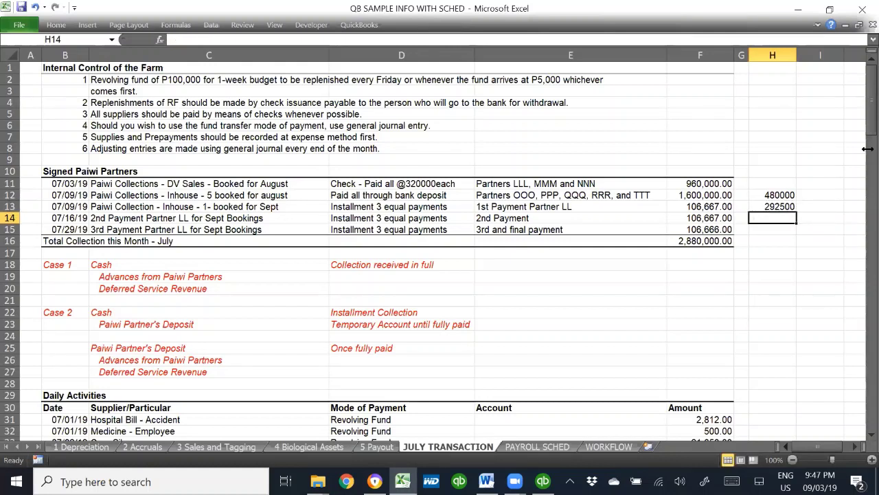
- Switch back to QuickBooks and debit Cash in Bank for 480,000.00 on the first line of journal entry 7
{"action": "left_click", "coordinate": [794, 197]}
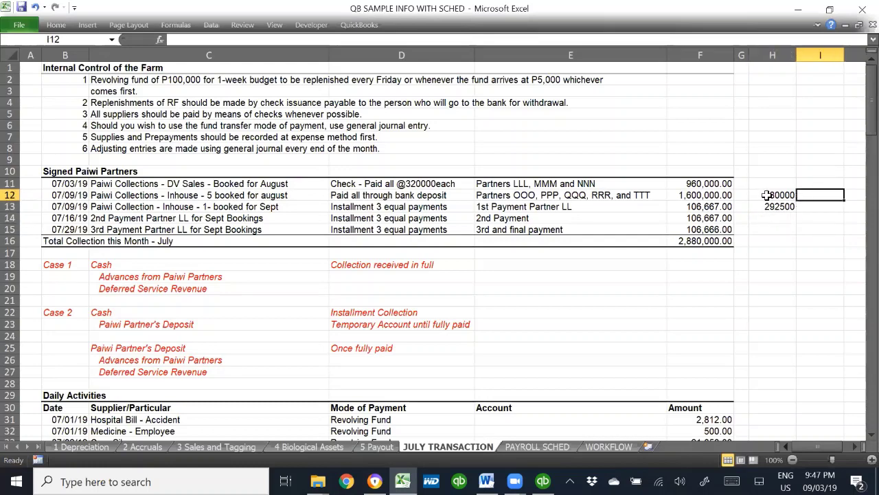
{"action": "key", "text": "alt+Tab"}
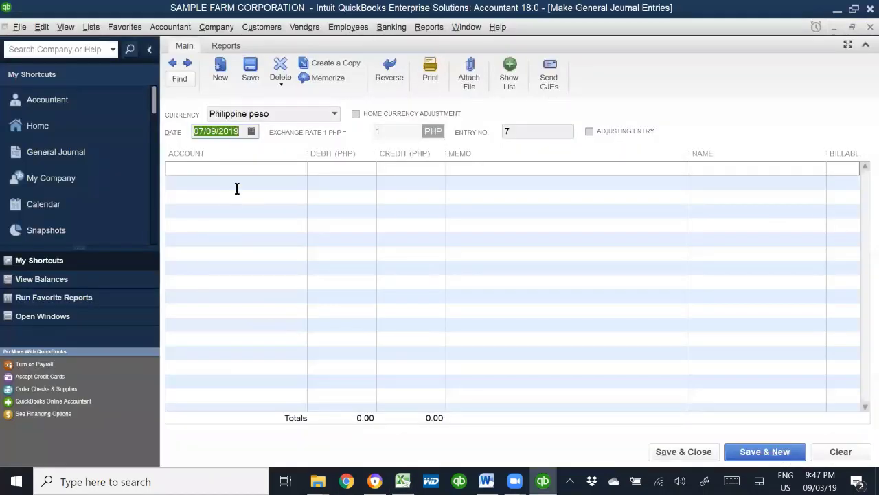
{"action": "left_click", "coordinate": [248, 172]}
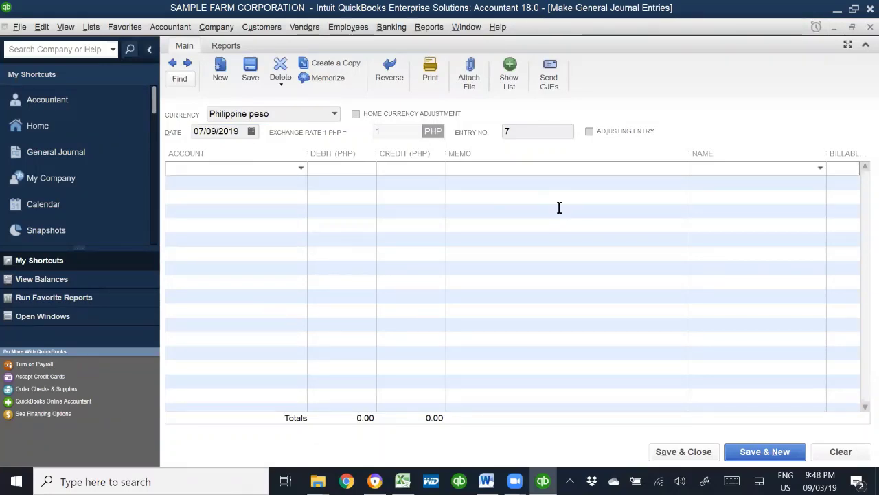
{"action": "type", "text": "Cash in Bank"}
{"action": "key", "text": "Tab"}
{"action": "key", "text": "alt+Tab"}
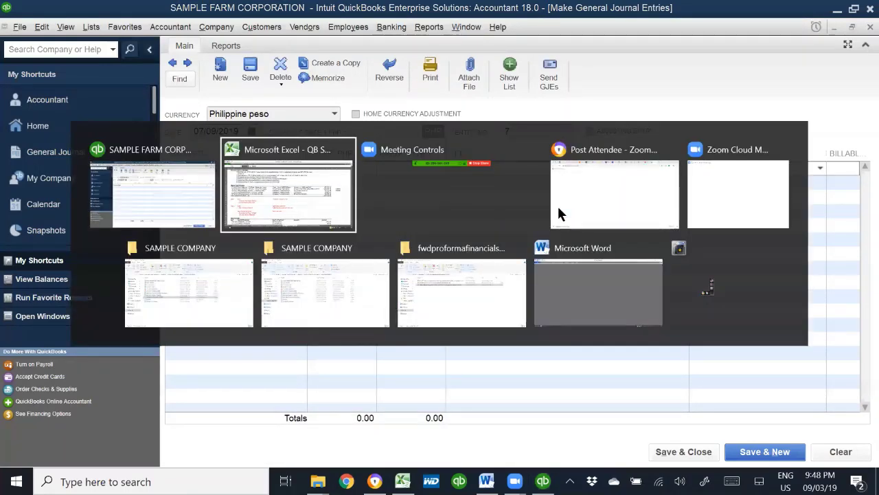
{"action": "key", "text": "alt+Tab"}
{"action": "type", "text": "480000"}
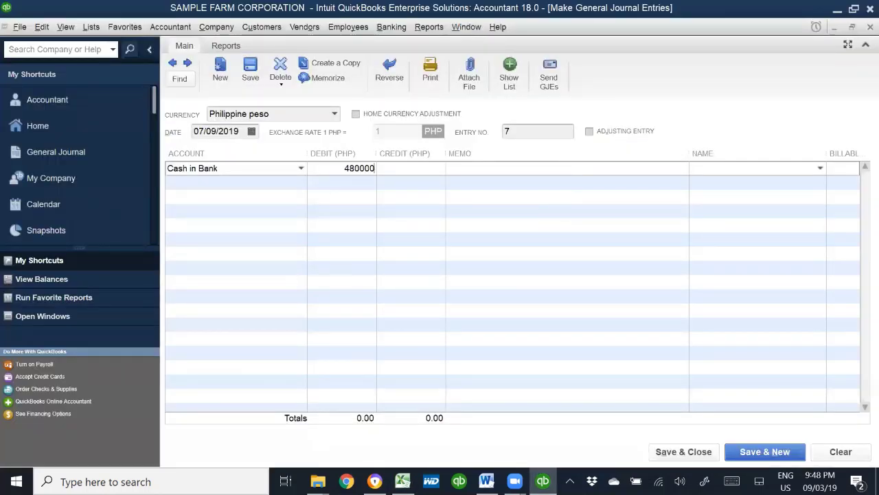
{"action": "key", "text": "Tab"}
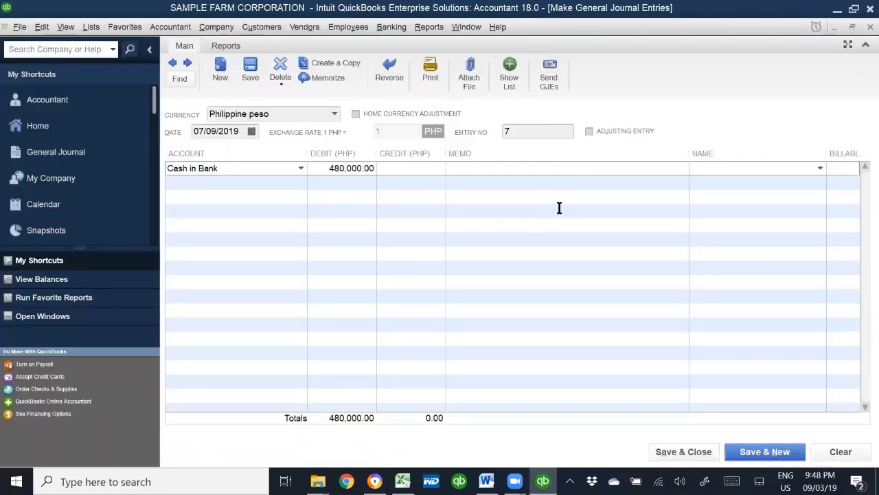
- Give the 480,000.00 Cash in Bank line the memo "PAiwi Goat Regular"
{"action": "type", "text": "PAiwi Reg"}
{"action": "type", "text": "ua"}
{"action": "type", "text": "lar"}
{"action": "key", "text": "BackSpace"}
{"action": "key", "text": "BackSpace"}
{"action": "key", "text": "BackSpace"}
{"action": "key", "text": "BackSpace"}
{"action": "key", "text": "BackSpace"}
{"action": "key", "text": "BackSpace"}
{"action": "key", "text": "BackSpace"}
{"action": "type", "text": "Goat Regula"}
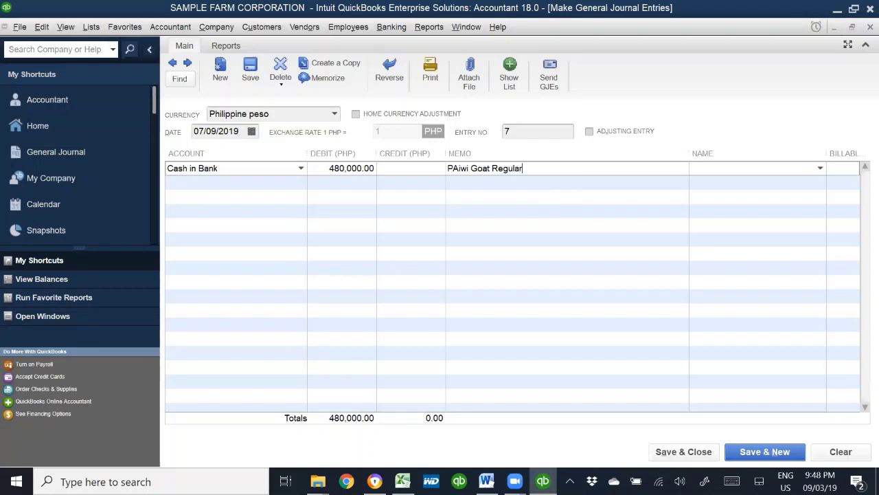
{"action": "type", "text": "r"}
{"action": "key", "text": "Tab"}
{"action": "type", "text": "OO"}
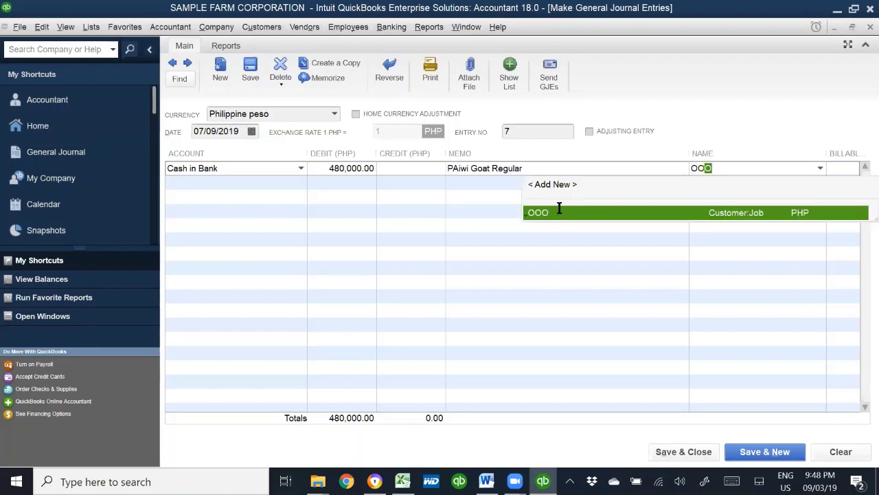
{"action": "key", "text": "BackSpace"}
{"action": "key", "text": "BackSpace"}
{"action": "key", "text": "BackSpace"}
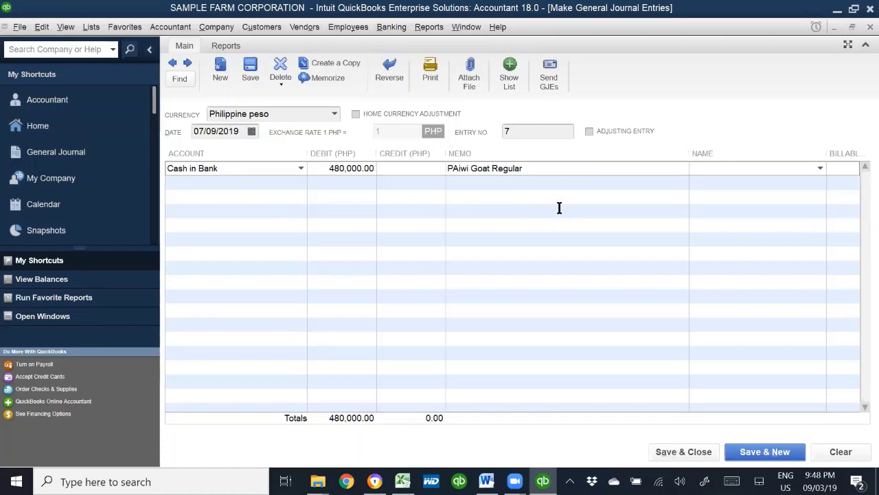
- Check the July 9 in-house partner names in the Excel transaction schedule and return to journal entry 7
{"action": "key", "text": "alt+Tab"}
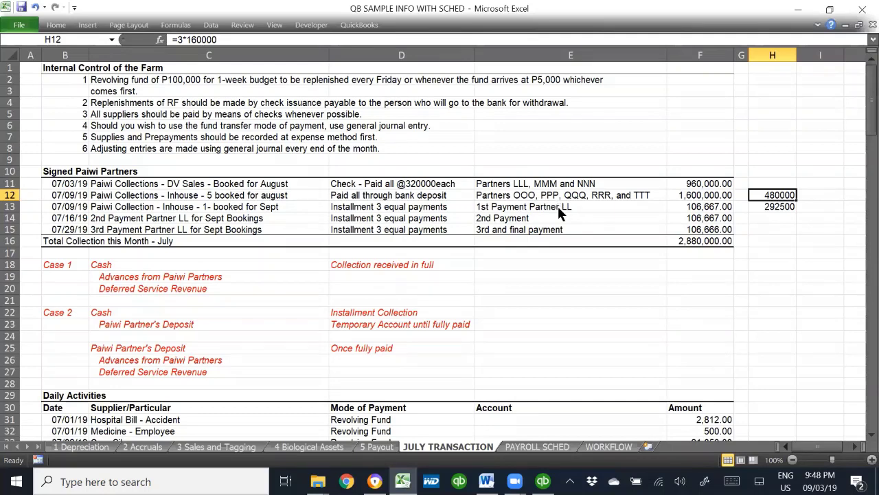
{"action": "key", "text": "alt+Tab"}
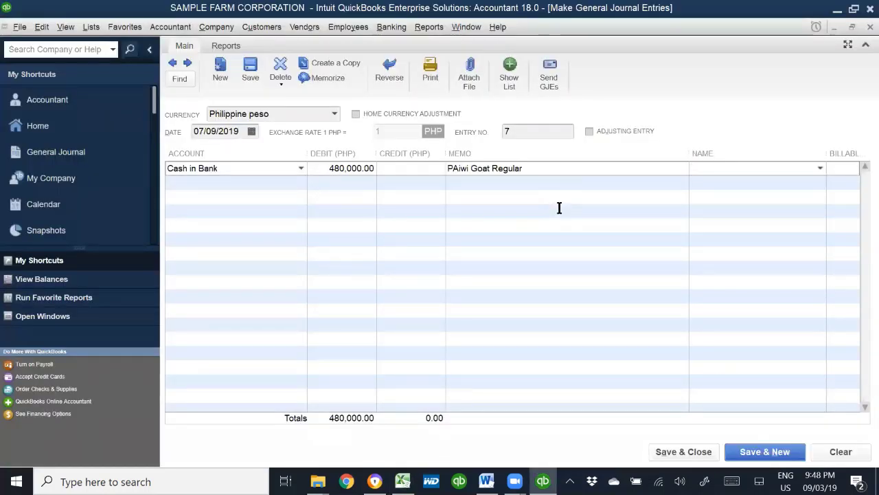
- Enter QQQ, RRR, TTT as the name on the Cash in Bank line and set it up as a new customer
{"action": "type", "text": "QQQ"}
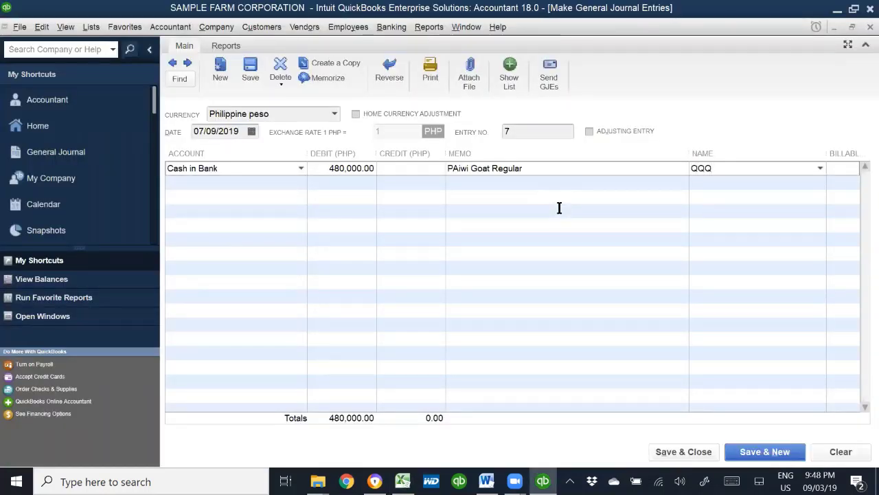
{"action": "type", "text": ", RRR, TTT"}
{"action": "left_click", "coordinate": [557, 204]}
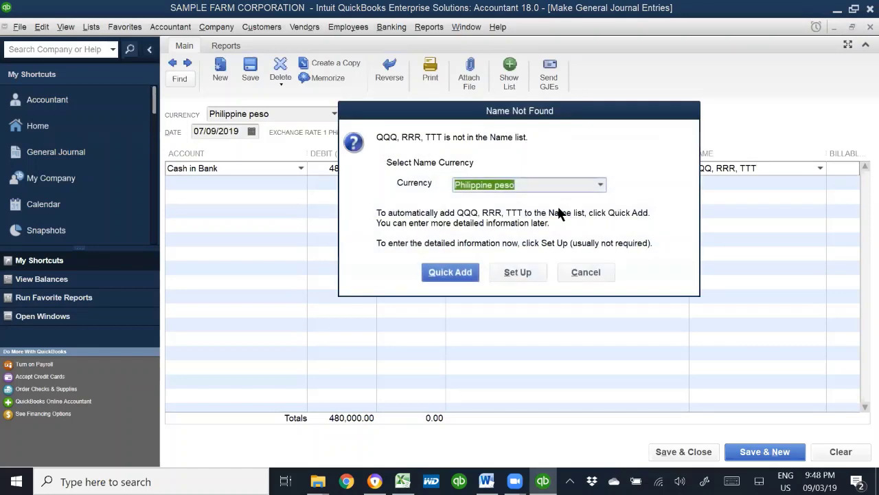
{"action": "left_click", "coordinate": [506, 273]}
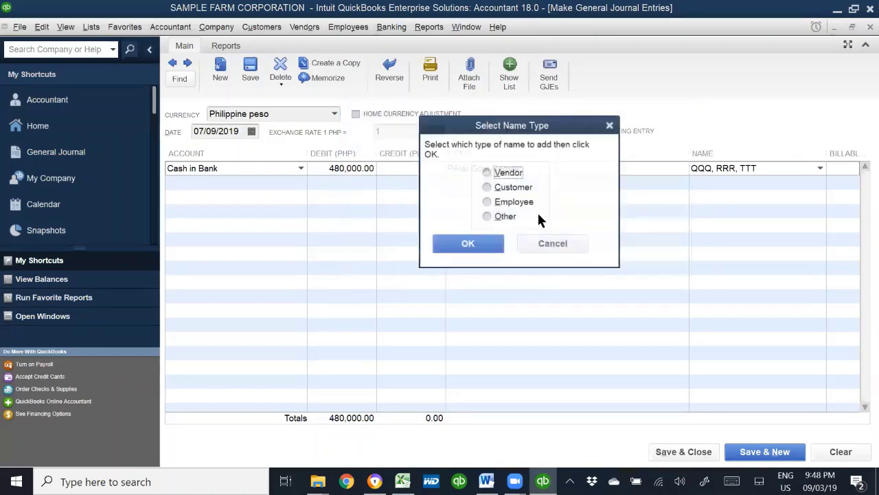
{"action": "left_click", "coordinate": [495, 188]}
{"action": "left_click", "coordinate": [481, 242]}
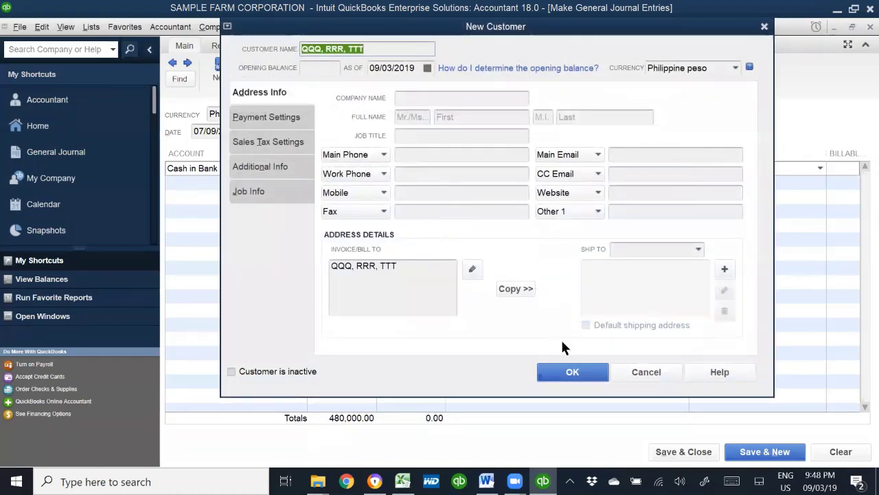
{"action": "left_click", "coordinate": [572, 371]}
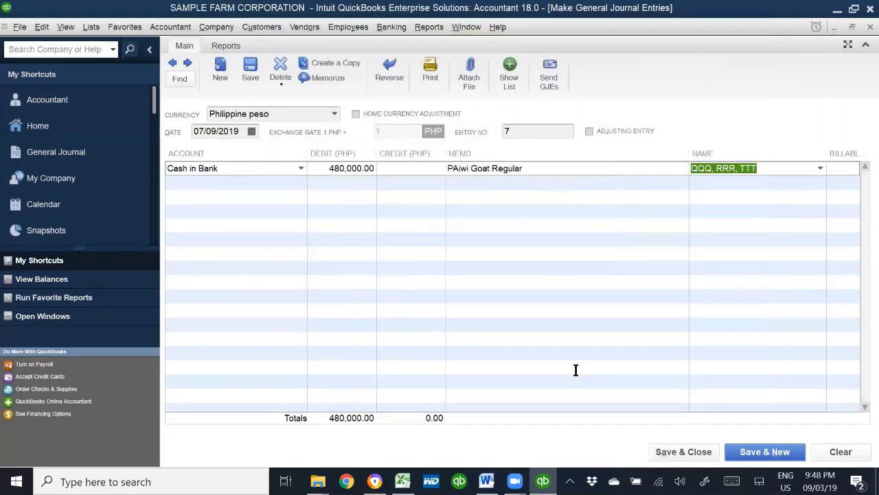
- Add a second journal line using the account Advances from Paiwi Partners
{"action": "left_click", "coordinate": [267, 177]}
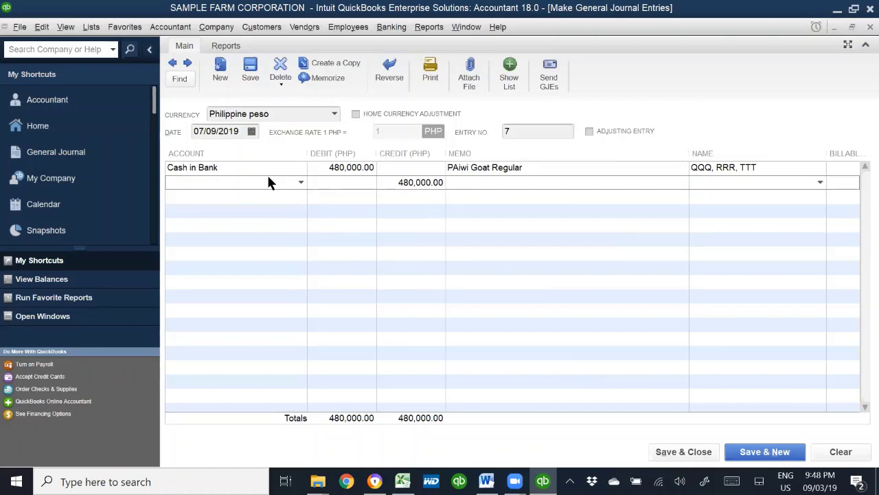
{"action": "type", "text": "Advances from Paiwi Partners"}
{"action": "key", "text": "Tab"}
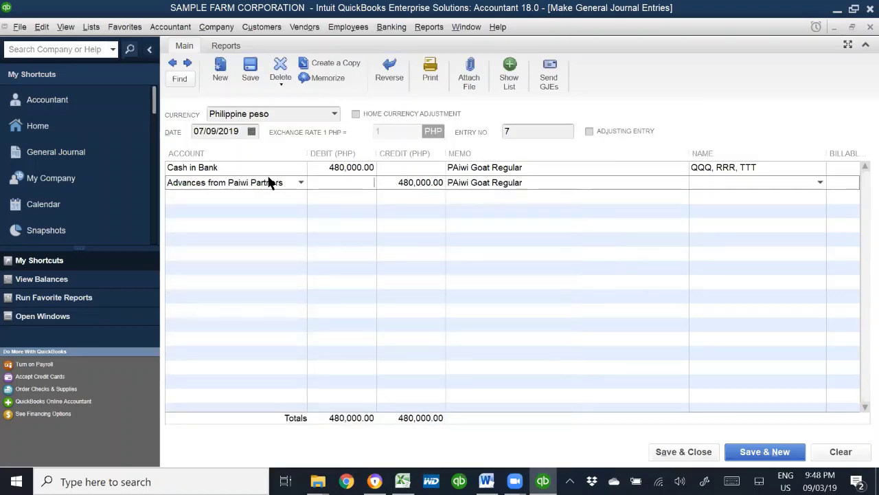
{"action": "key", "text": "Tab"}
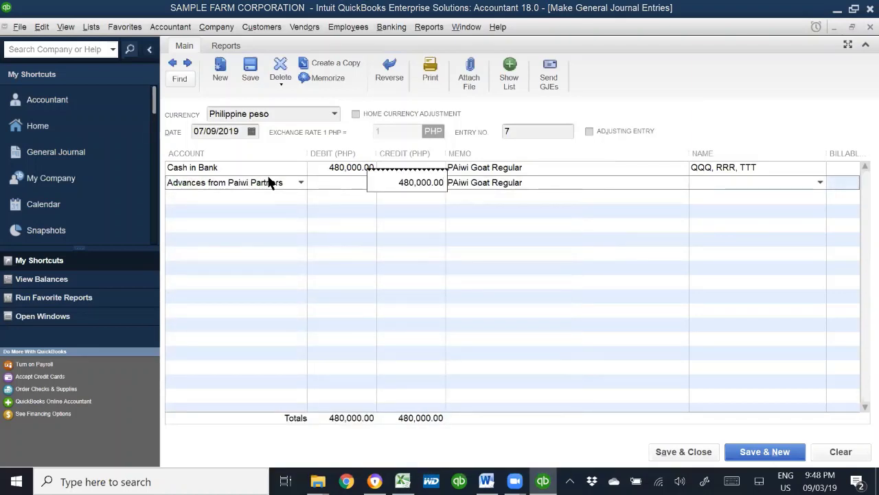
{"action": "type", "text": "*975"}
{"action": "type", "text": "00"}
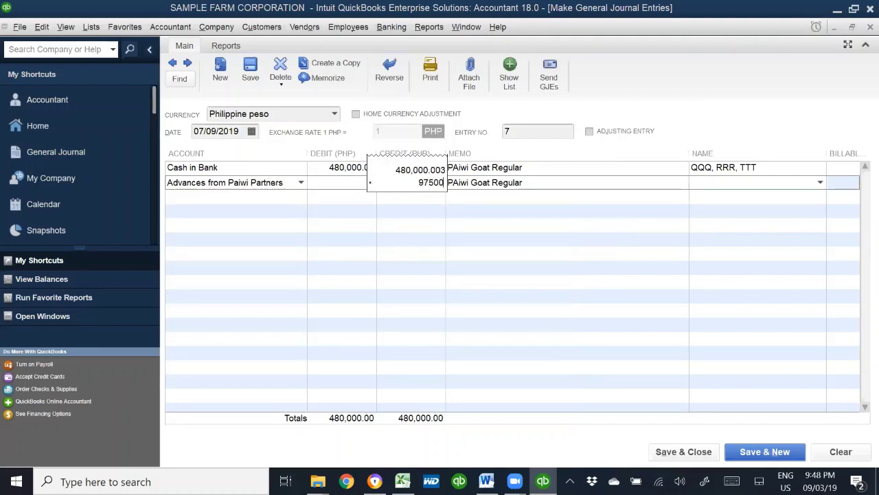
{"action": "key", "text": "BackSpace"}
{"action": "key", "text": "BackSpace"}
{"action": "key", "text": "BackSpace"}
{"action": "key", "text": "BackSpace"}
{"action": "key", "text": "BackSpace"}
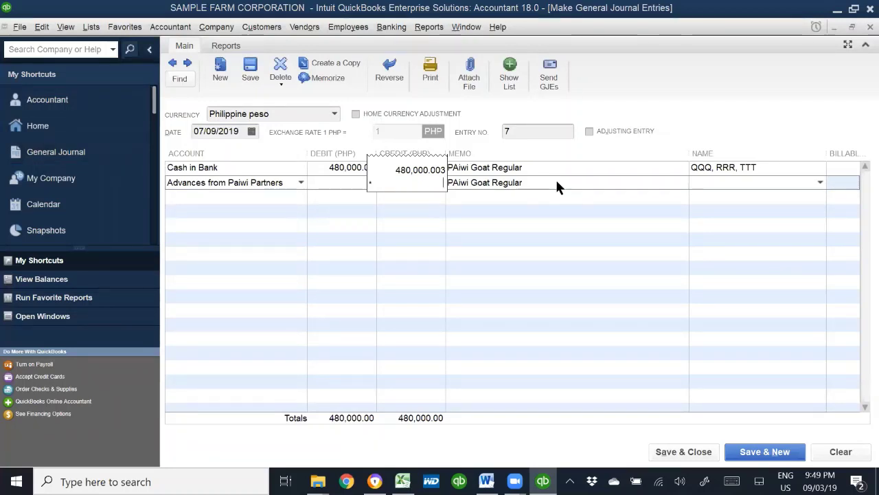
{"action": "key", "text": "Return"}
{"action": "left_click", "coordinate": [412, 186]}
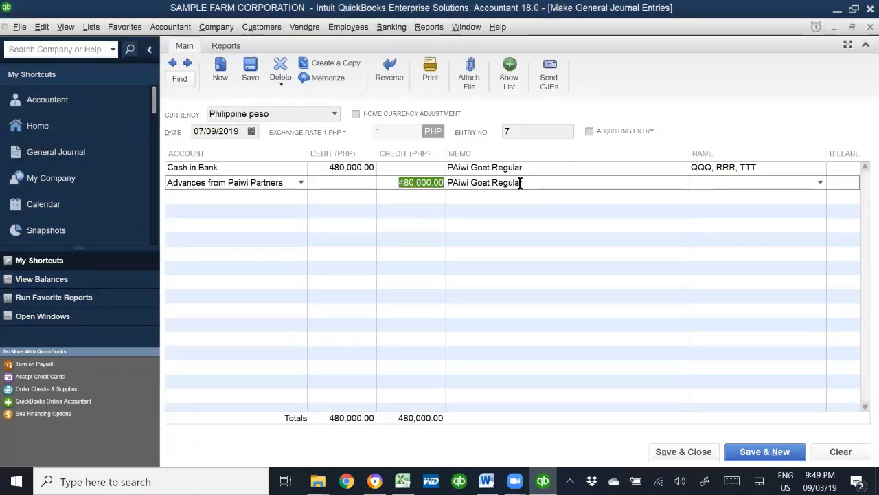
{"action": "key", "text": "ctrl+c"}
{"action": "key", "text": "BackSpace"}
{"action": "key", "text": "BackSpace"}
{"action": "key", "text": "BackSpace"}
{"action": "key", "text": "BackSpace"}
{"action": "key", "text": "BackSpace"}
{"action": "key", "text": "BackSpace"}
{"action": "key", "text": "BackSpace"}
{"action": "key", "text": "BackSpace"}
{"action": "key", "text": "BackSpace"}
{"action": "key", "text": "BackSpace"}
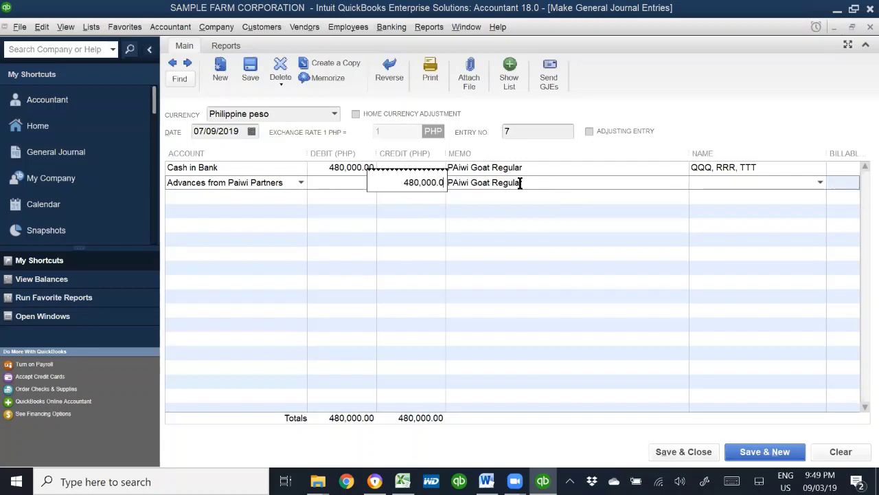
{"action": "key", "text": "ctrl+v"}
{"action": "type", "text": "3*"}
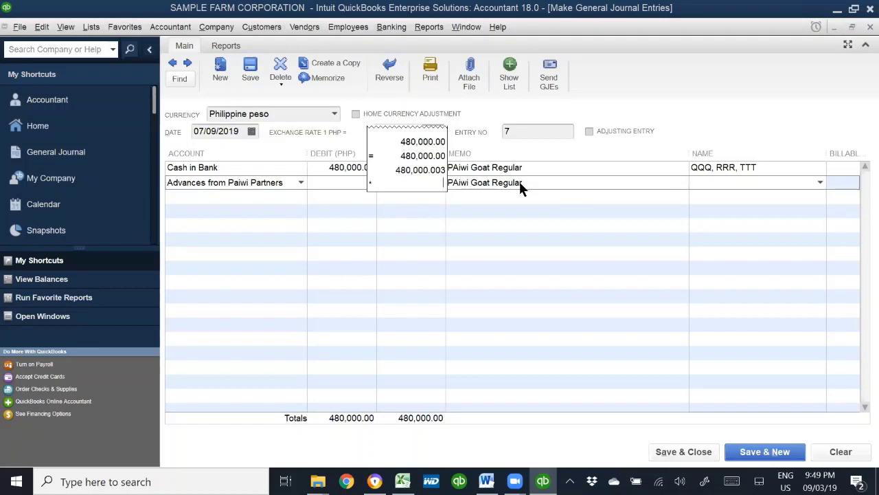
{"action": "key", "text": "Return"}
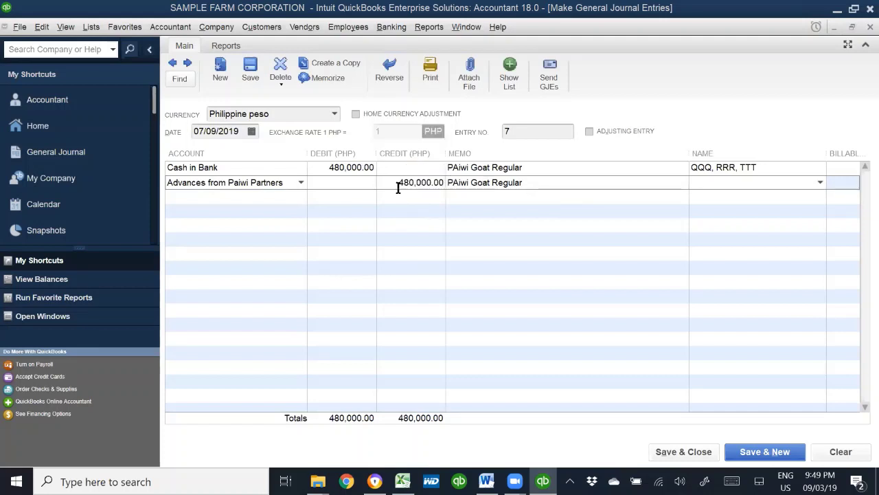
- Look up the advances amount in the Excel July transaction sheet and return to QuickBooks to set the Advances from Paiwi Partners credit to 292,500
{"action": "left_click_drag", "start_coordinate": [398, 188], "coordinate": [428, 189]}
{"action": "key", "text": "alt+Tab"}
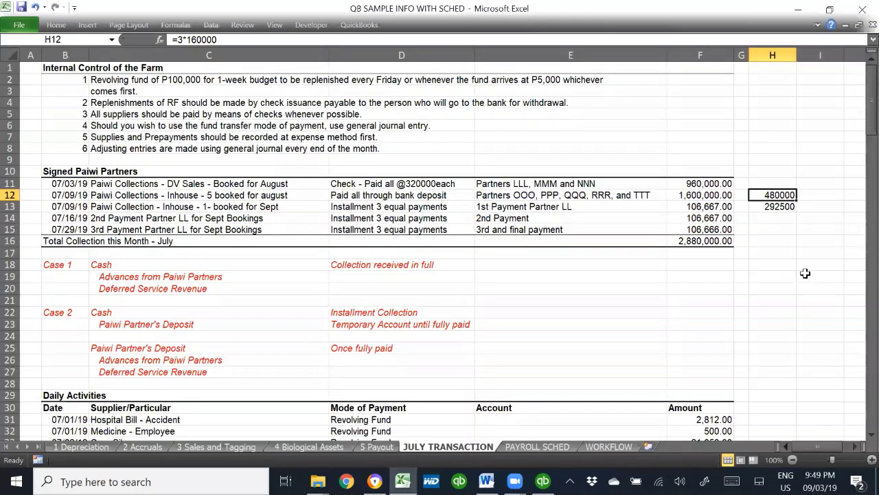
{"action": "left_click", "coordinate": [782, 207]}
{"action": "key", "text": "alt+Tab"}
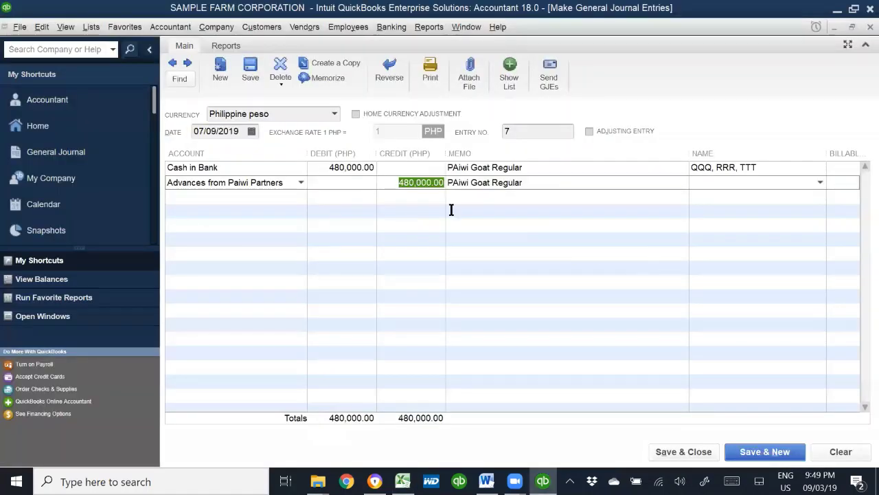
{"action": "type", "text": "292,500"}
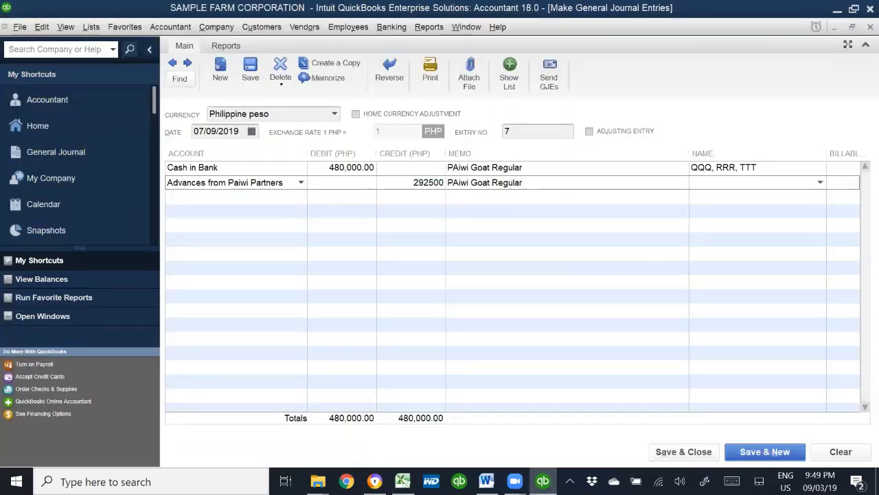
{"action": "key", "text": "Tab"}
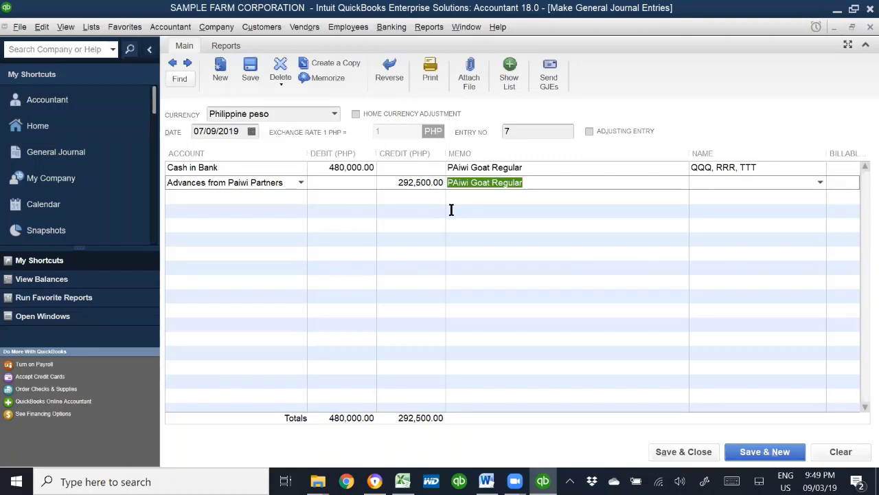
- Set the Advances from Paiwi Partners line's memo to "15heads x 3 @ P6500 each" and its name to QQQ, RRR, TTT
{"action": "type", "text": "15heads "}
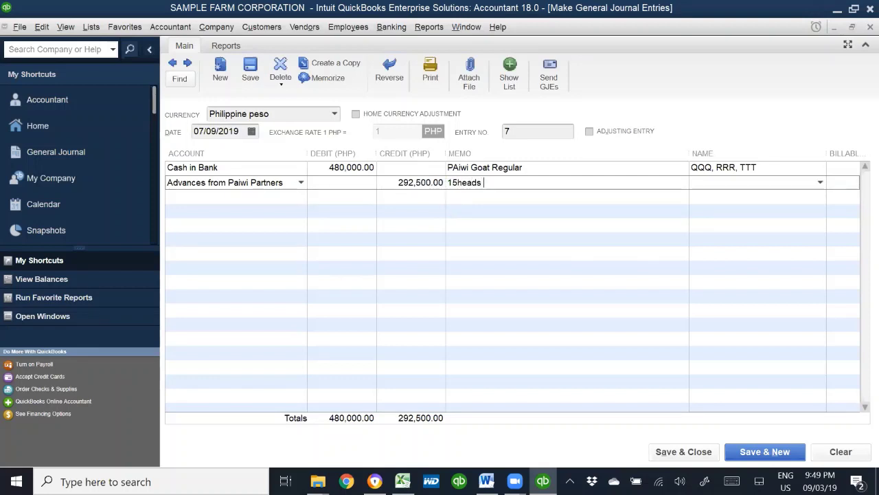
{"action": "type", "text": "x 3 @ P65"}
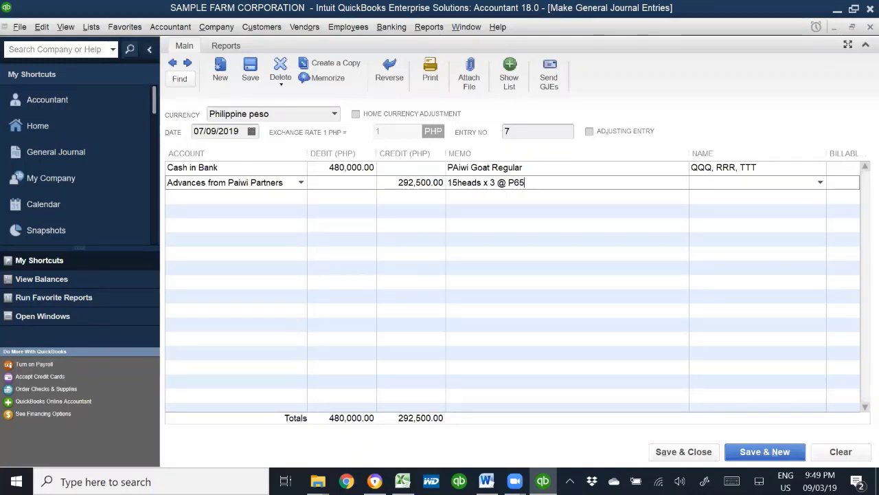
{"action": "type", "text": "00 each"}
{"action": "key", "text": "Tab"}
{"action": "type", "text": "QQ"}
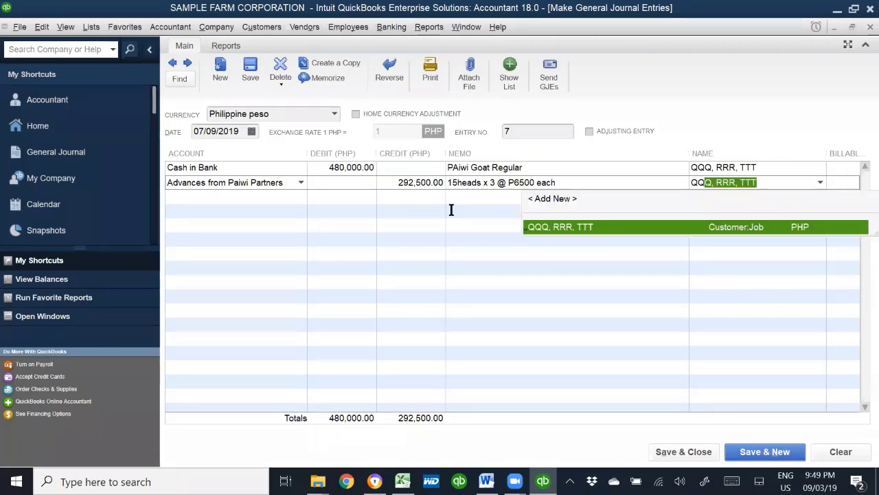
{"action": "key", "text": "Tab"}
- Add a third journal line for Deferred Service Revenue, accepting the balancing credit amount
{"action": "type", "text": "Defer"}
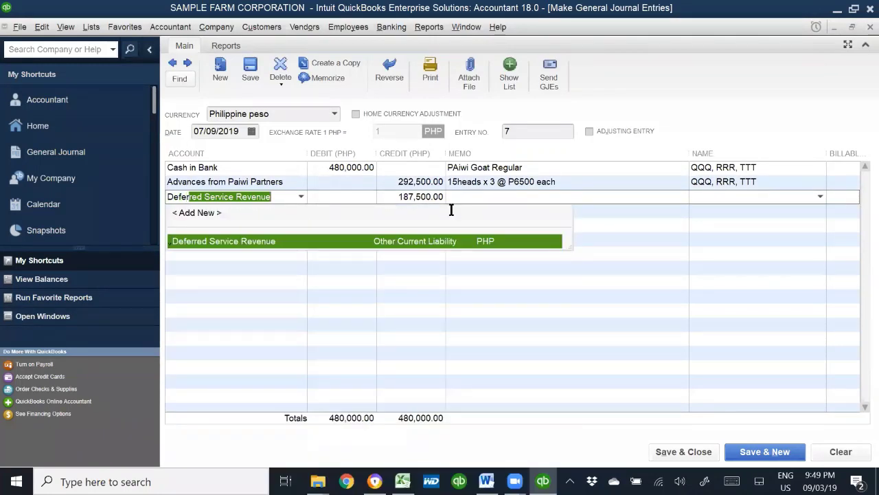
{"action": "key", "text": "Tab"}
{"action": "key", "text": "Tab"}
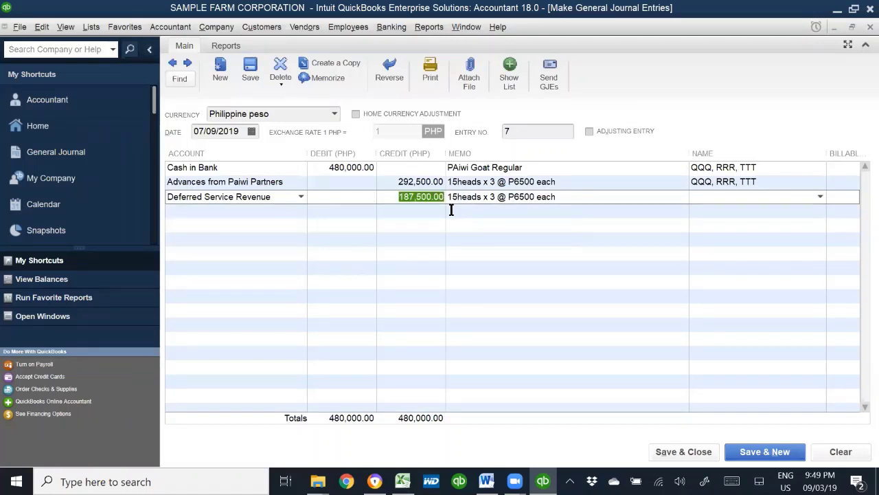
- Give the Deferred Service Revenue line the memo "To be amortized starting August 2019 over 35months" and the name QQQ, RRR, TTT
{"action": "key", "text": "Tab"}
{"action": "type", "text": "To be amort"}
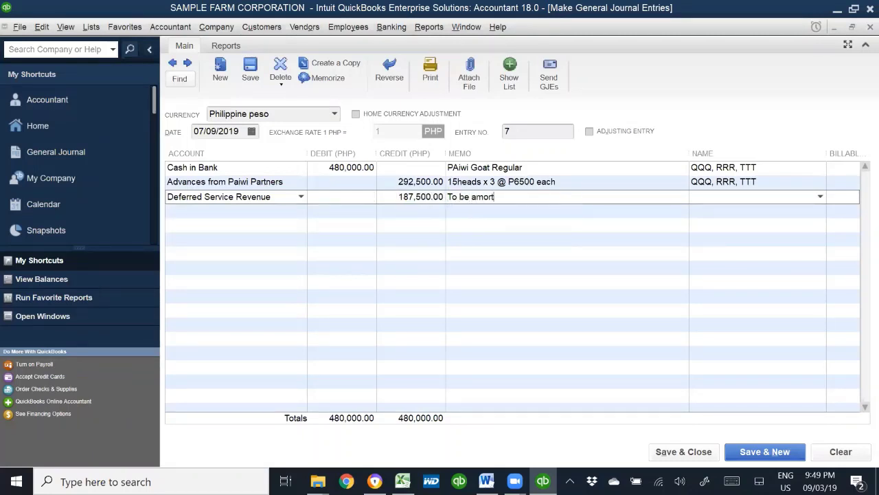
{"action": "type", "text": "ized ov"}
{"action": "type", "text": "e"}
{"action": "key", "text": "BackSpace"}
{"action": "key", "text": "BackSpace"}
{"action": "key", "text": "BackSpace"}
{"action": "key", "text": "BackSpace"}
{"action": "type", "text": "s starting August 20"}
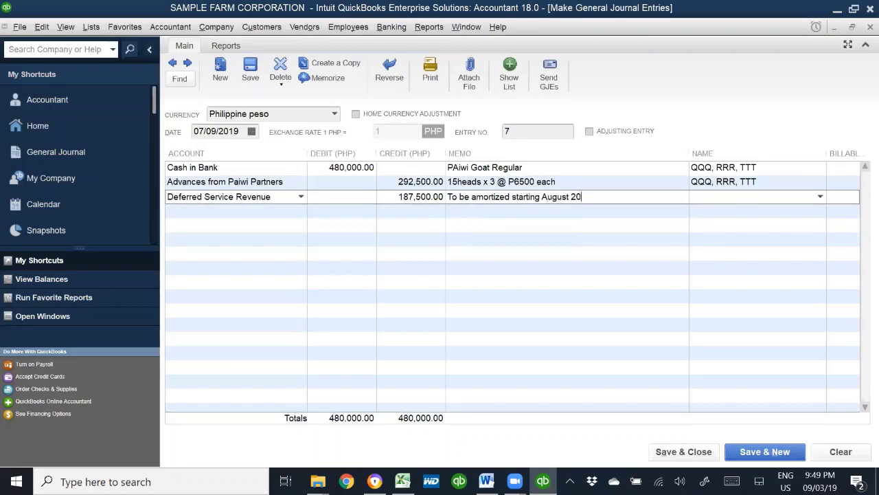
{"action": "type", "text": "19 over 35monmths"}
{"action": "key", "text": "BackSpace"}
{"action": "key", "text": "BackSpace"}
{"action": "key", "text": "BackSpace"}
{"action": "key", "text": "BackSpace"}
{"action": "key", "text": "BackSpace"}
{"action": "type", "text": "nths"}
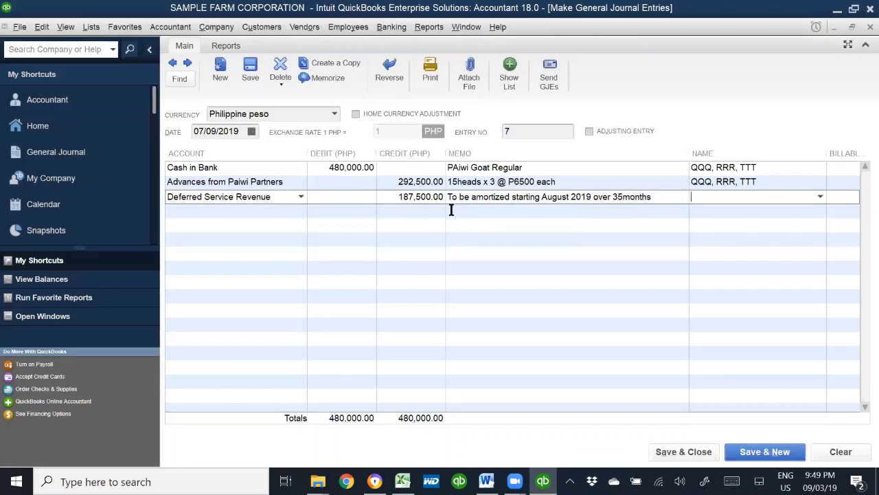
{"action": "type", "text": "QQQ, RRR, TTT"}
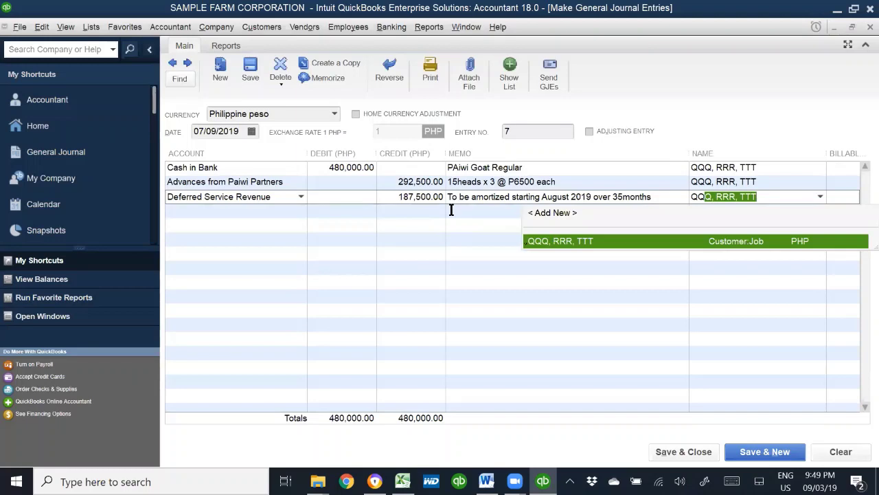
{"action": "left_click", "coordinate": [514, 184]}
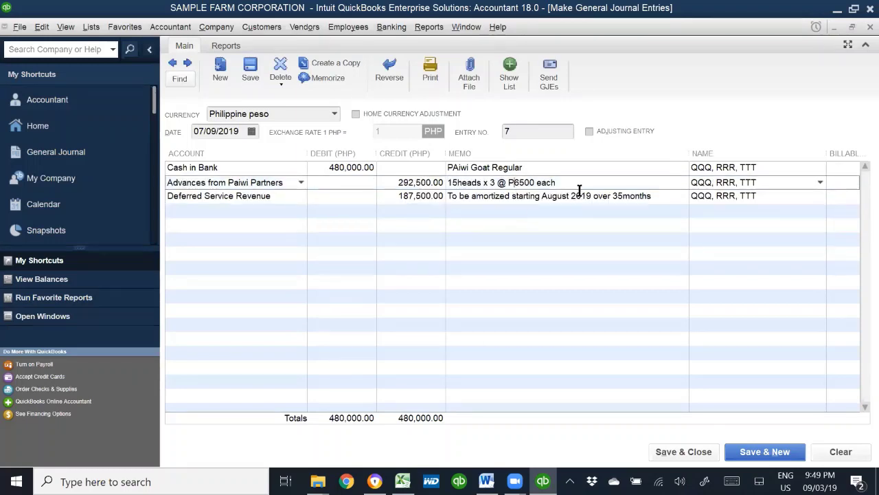
- Check the in-house August collection in the Excel July transaction sheet, and save the QuickBooks journal entry, opening a new one
{"action": "key", "text": "alt+Tab"}
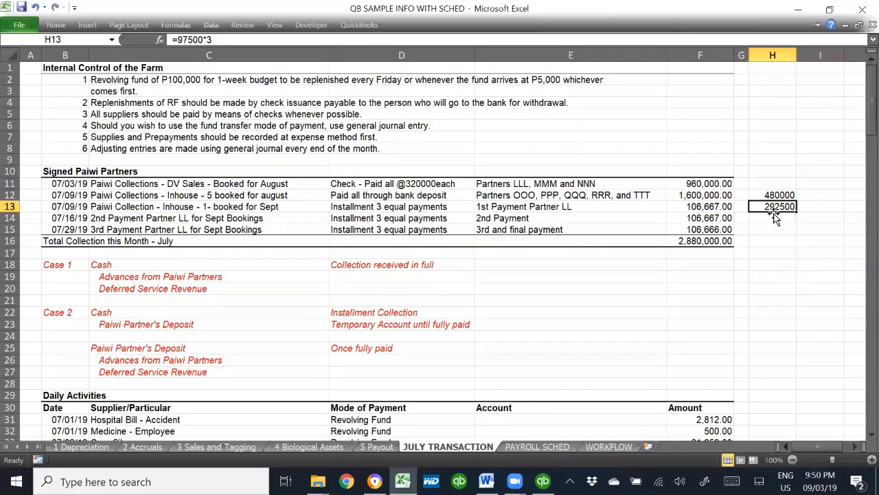
{"action": "left_click", "coordinate": [526, 195]}
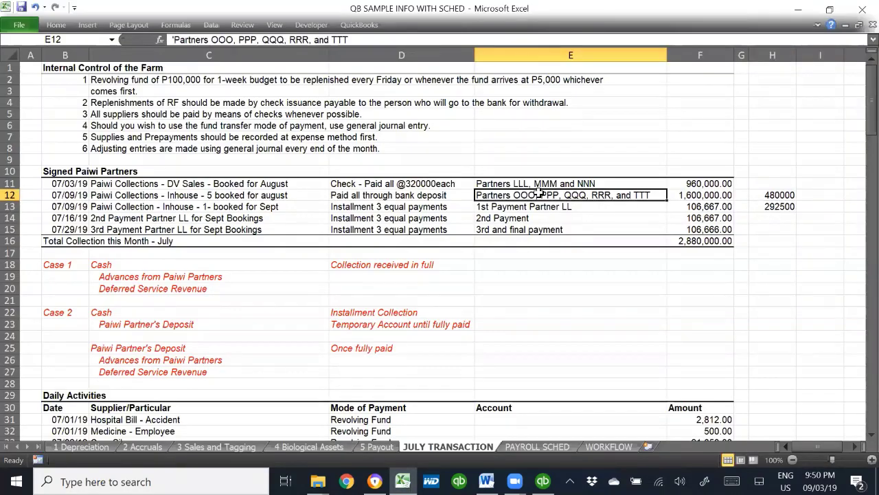
{"action": "left_click", "coordinate": [790, 195]}
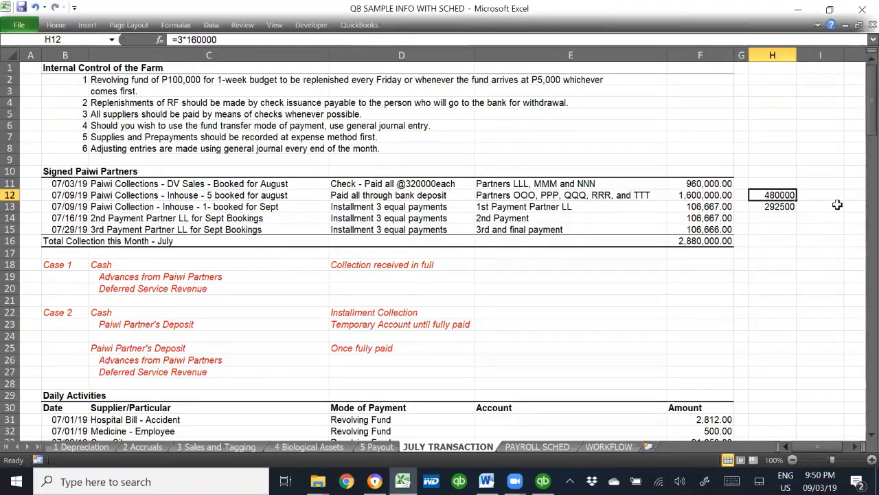
{"action": "key", "text": "alt+Tab"}
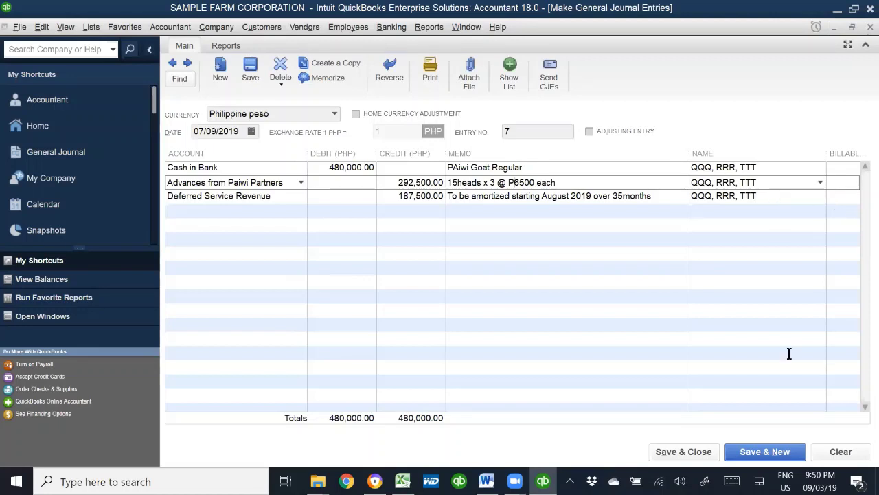
{"action": "left_click", "coordinate": [765, 451]}
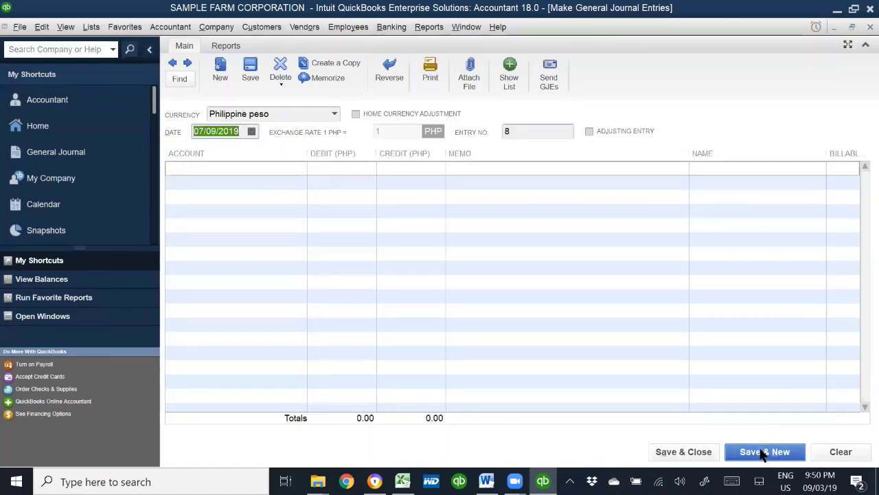
- Switch to the Excel July transaction sheet and change the 07/09/19 installment detail in E13 to "1st Payment Partner UUU"
{"action": "key", "text": "alt+Tab"}
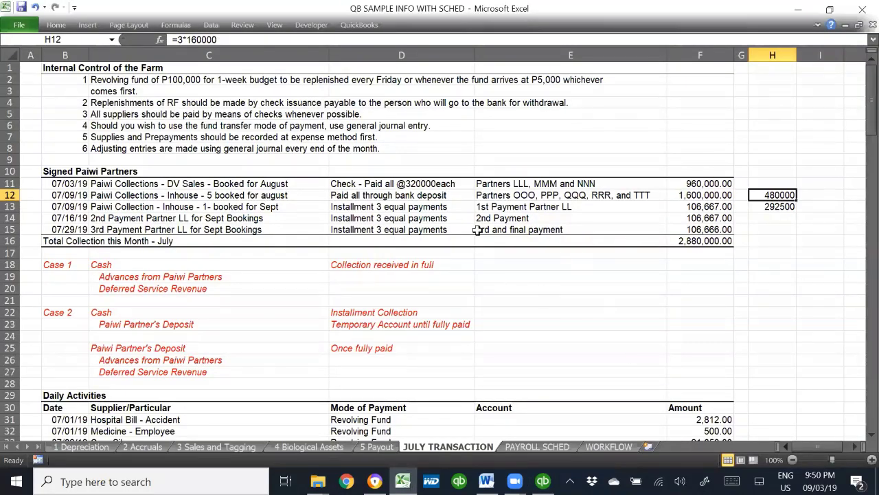
{"action": "left_click", "coordinate": [63, 206]}
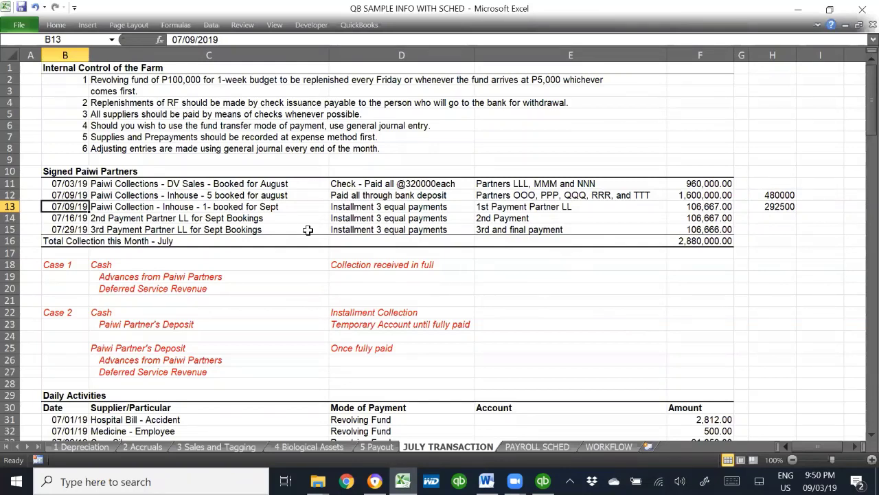
{"action": "left_click", "coordinate": [563, 204]}
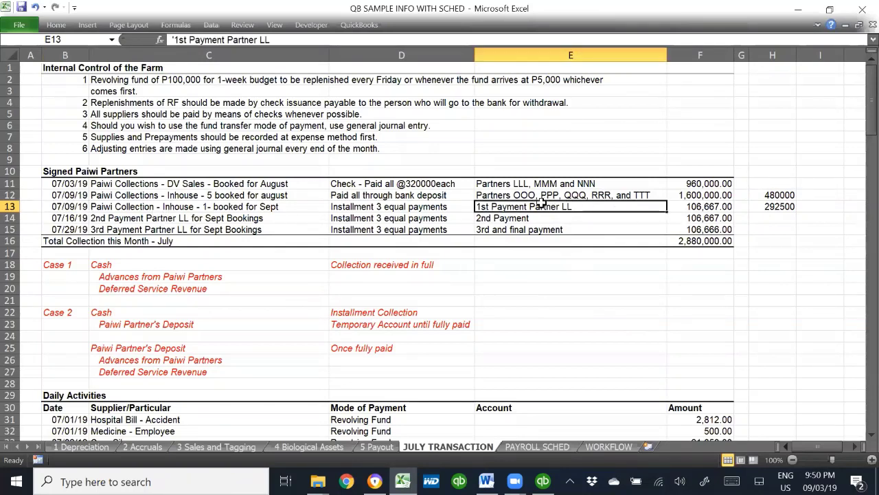
{"action": "key", "text": "F2"}
{"action": "key", "text": "BackSpace"}
{"action": "key", "text": "BackSpace"}
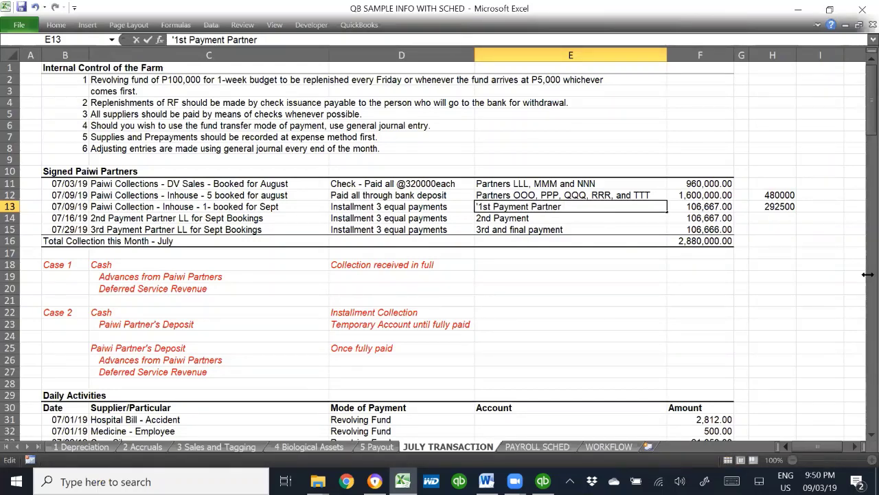
{"action": "type", "text": "UUU"}
{"action": "key", "text": "Return"}
- Change the 07/16/19 description in C14 to "2nd Payment Partner UUU for Sept Bookings"
{"action": "key", "text": "Left"}
{"action": "key", "text": "Left"}
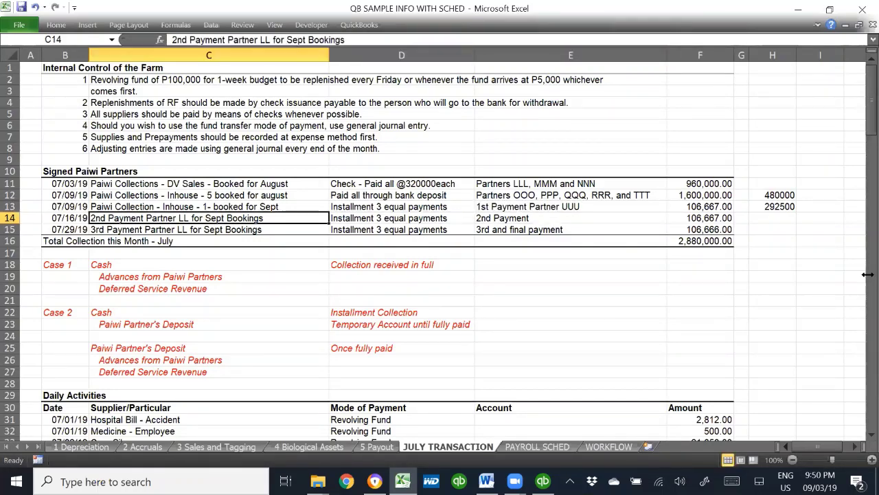
{"action": "key", "text": "F2"}
{"action": "key", "text": "Left"}
{"action": "key", "text": "Left"}
{"action": "key", "text": "Left"}
{"action": "key", "text": "Left"}
{"action": "key", "text": "Left"}
{"action": "key", "text": "Left"}
{"action": "key", "text": "Left"}
{"action": "key", "text": "Left"}
{"action": "key", "text": "Left"}
{"action": "key", "text": "Left"}
{"action": "key", "text": "Left"}
{"action": "key", "text": "Left"}
{"action": "key", "text": "Left"}
{"action": "key", "text": "Left"}
{"action": "key", "text": "Left"}
{"action": "key", "text": "Left"}
{"action": "key", "text": "Left"}
{"action": "key", "text": "Left"}
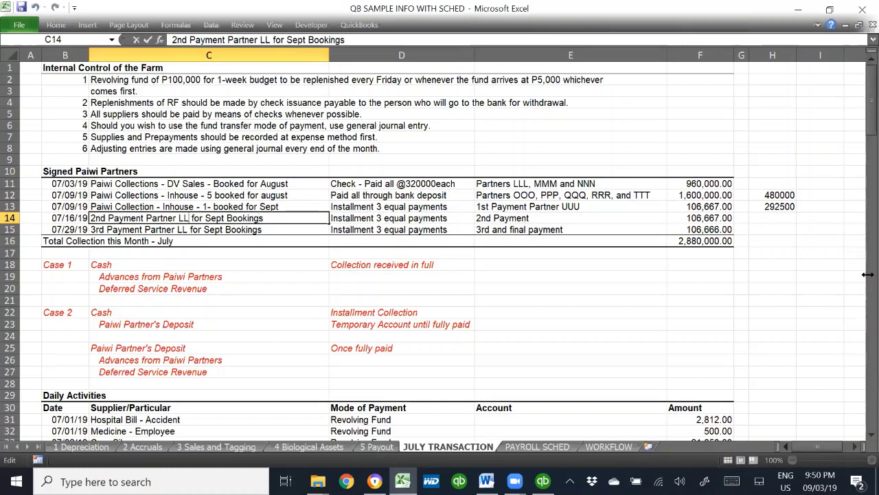
{"action": "key", "text": "BackSpace"}
{"action": "key", "text": "BackSpace"}
{"action": "type", "text": "UUU"}
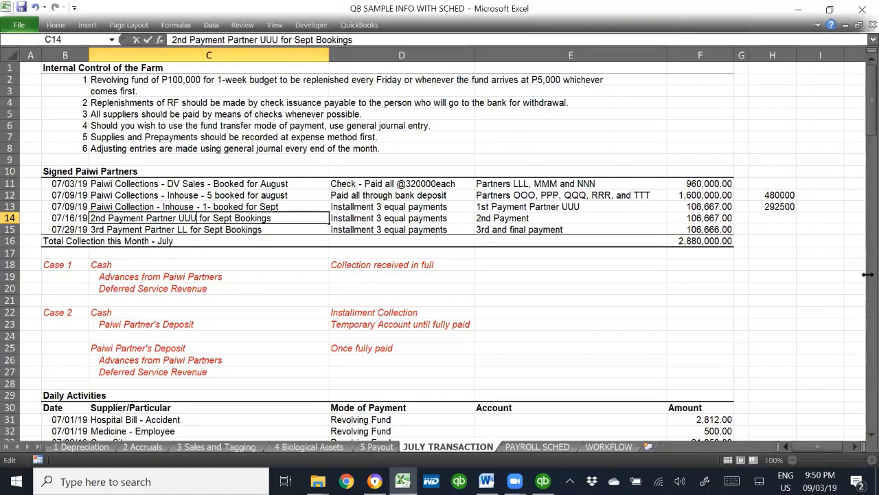
{"action": "key", "text": "Return"}
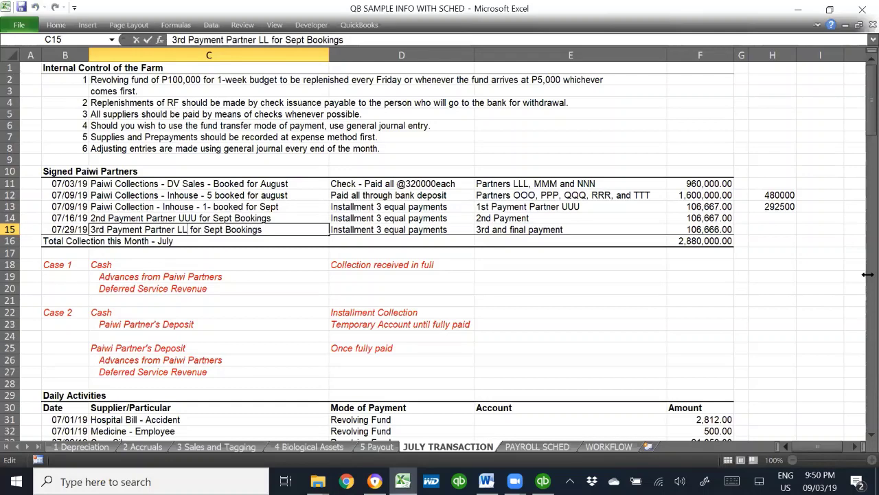
- Change the 07/29/19 description in C15 to "3rd Payment Partner UUU for Sept Bookings"
{"action": "key", "text": "BackSpace"}
{"action": "key", "text": "BackSpace"}
{"action": "type", "text": "UUU"}
{"action": "key", "text": "Return"}
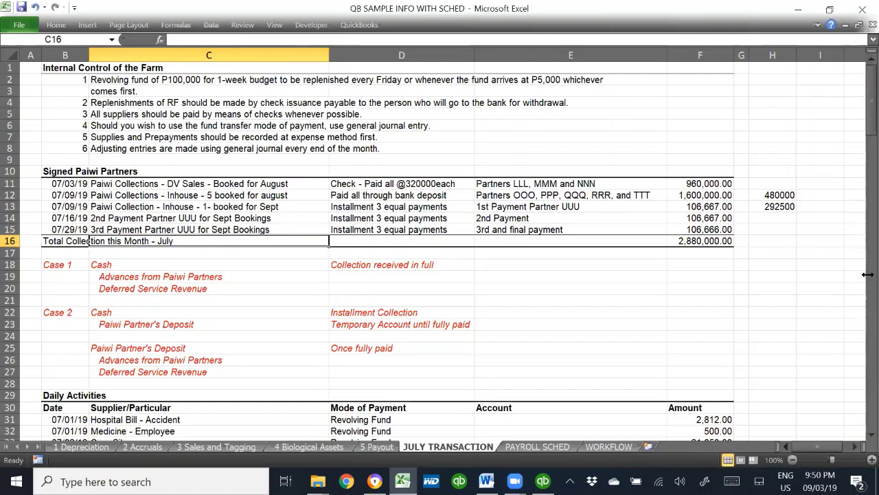
- Examine the dates, payment mode and amounts of Partner UUU's three installment rows
{"action": "key", "text": "Up"}
{"action": "key", "text": "Up"}
{"action": "key", "text": "Up"}
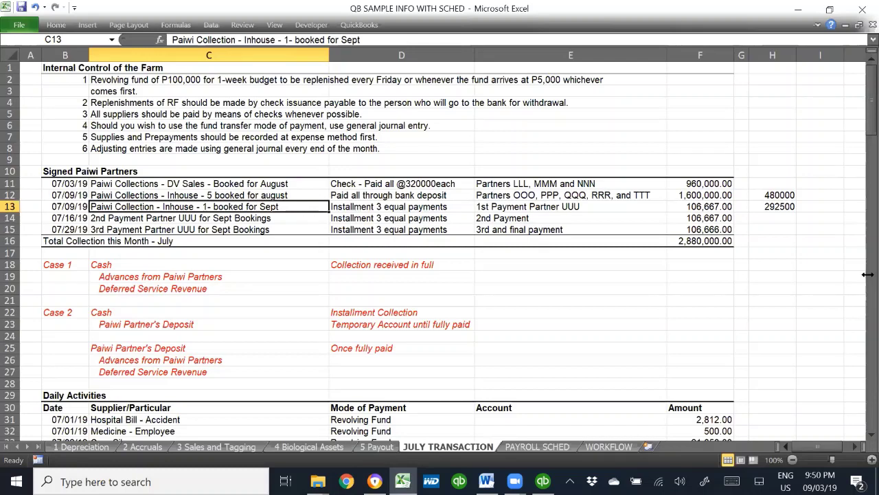
{"action": "key", "text": "Down"}
{"action": "key", "text": "Right"}
{"action": "key", "text": "Up"}
{"action": "key", "text": "Right"}
{"action": "key", "text": "Right"}
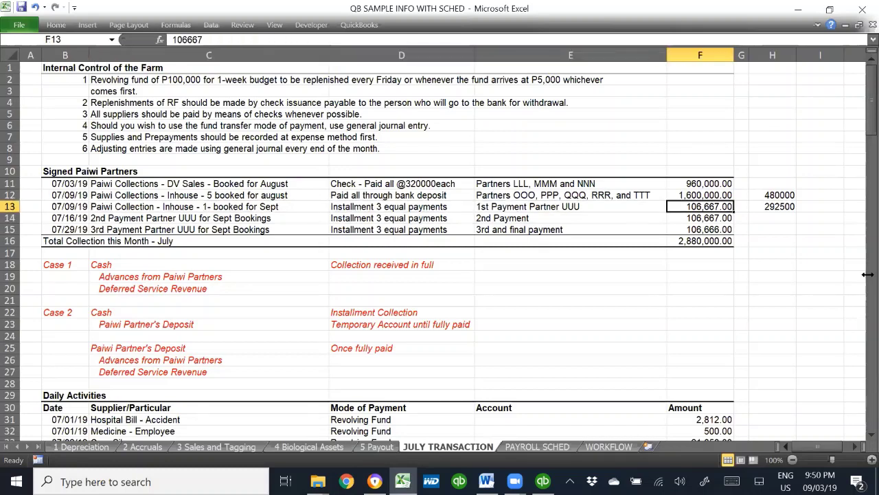
{"action": "key", "text": "Left"}
{"action": "key", "text": "Left"}
{"action": "key", "text": "Down"}
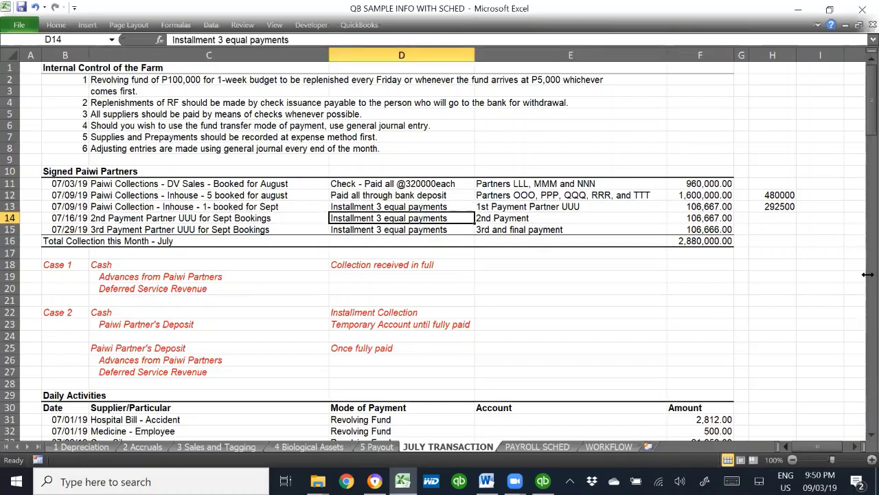
{"action": "key", "text": "Up"}
{"action": "key", "text": "Left"}
{"action": "key", "text": "Left"}
{"action": "key", "text": "Left"}
{"action": "key", "text": "Right"}
{"action": "key", "text": "Down"}
{"action": "key", "text": "Down"}
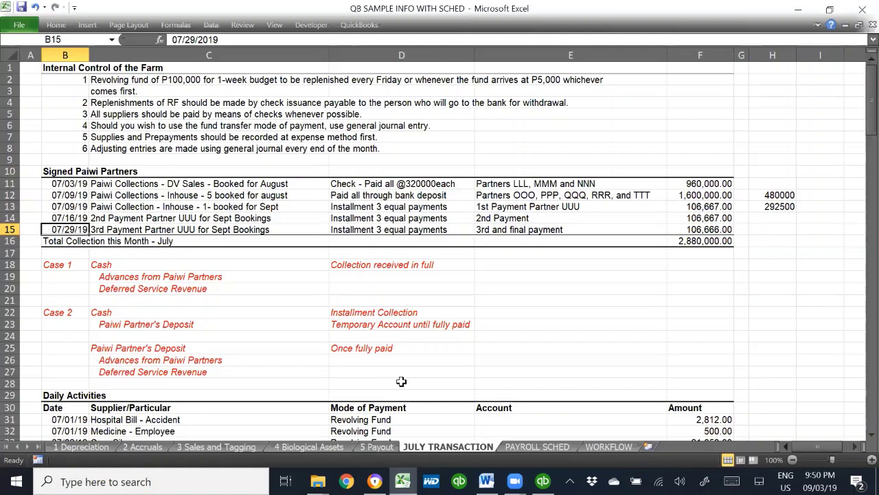
- Review the collection by installment path on the WORKFLOW sheet
{"action": "left_click", "coordinate": [612, 447]}
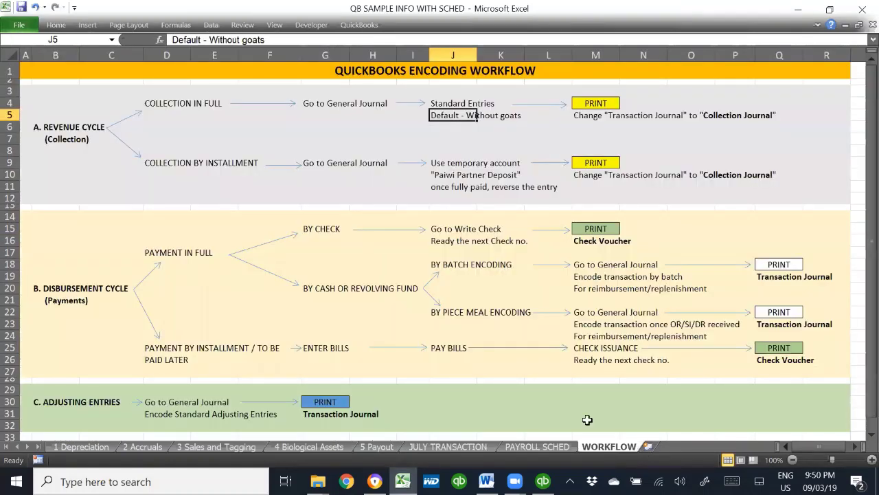
{"action": "left_click", "coordinate": [187, 176]}
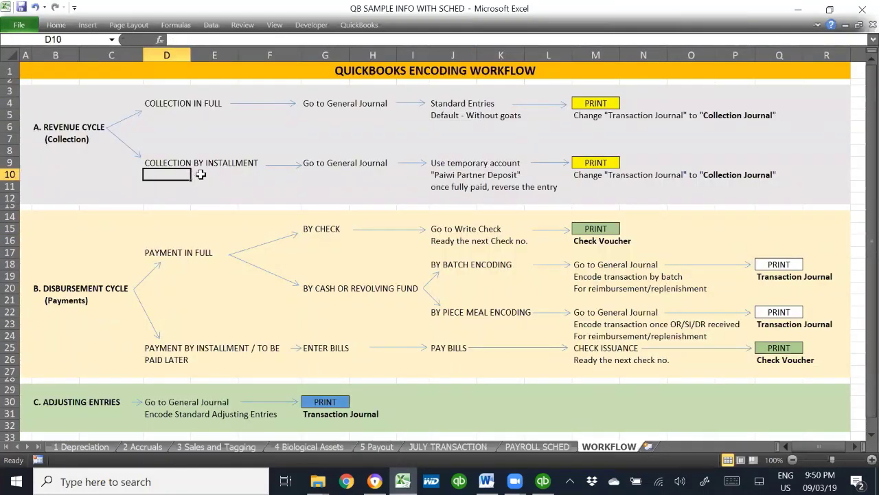
{"action": "left_click", "coordinate": [341, 180]}
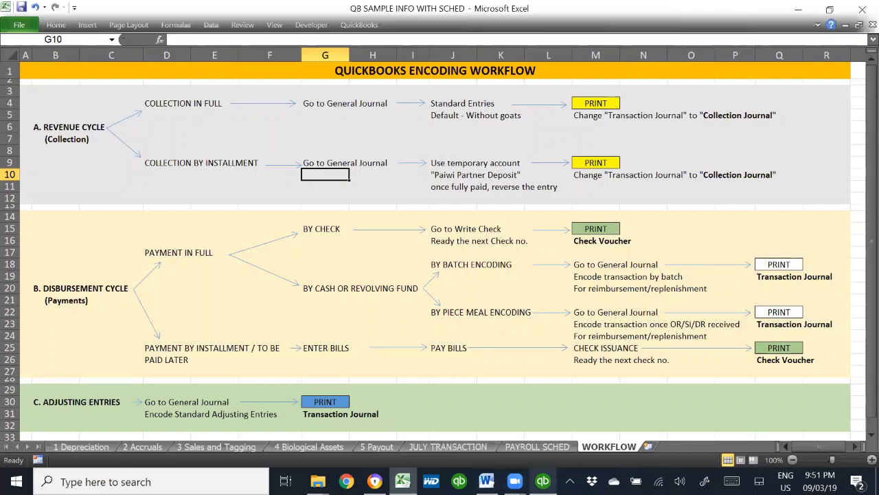
- Switch to QuickBooks and open a new customer invoice using the Intuit Service Invoice template
{"action": "left_click", "coordinate": [543, 480]}
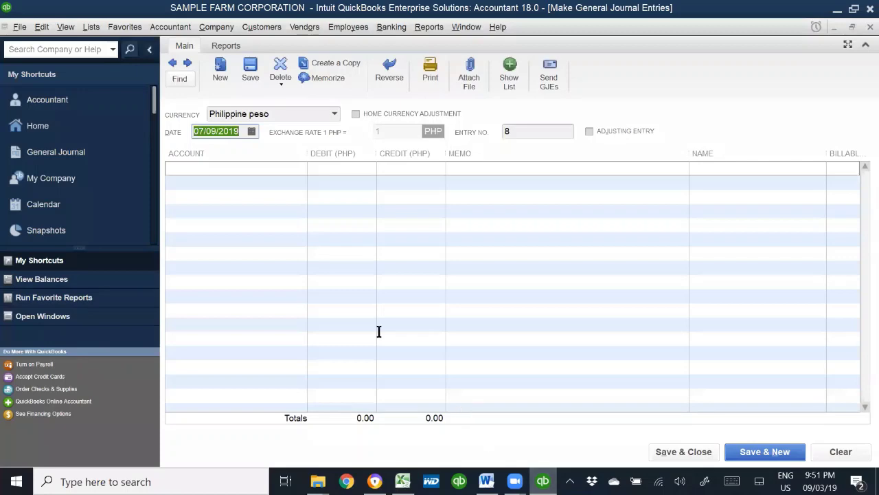
{"action": "left_click", "coordinate": [37, 126]}
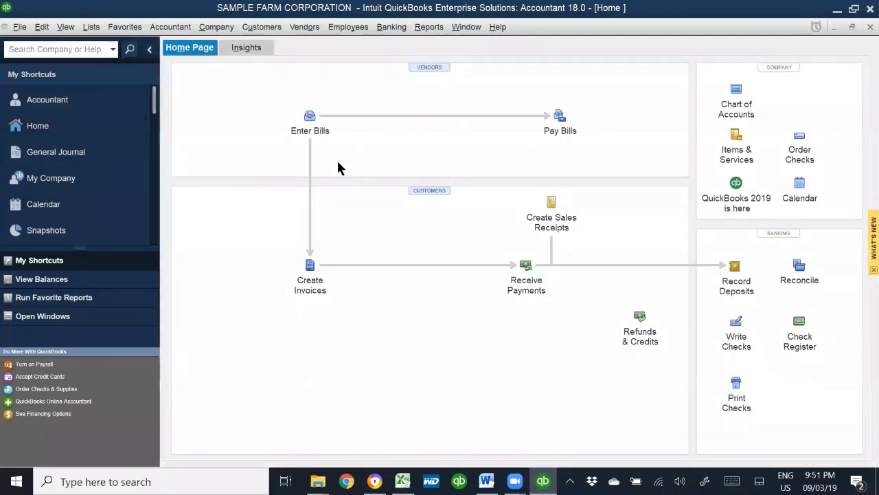
{"action": "left_click", "coordinate": [318, 292]}
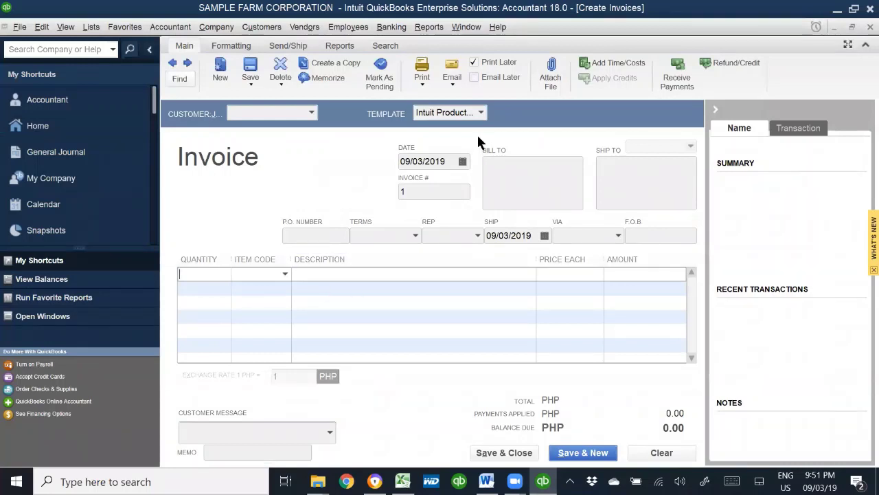
{"action": "left_click", "coordinate": [471, 112]}
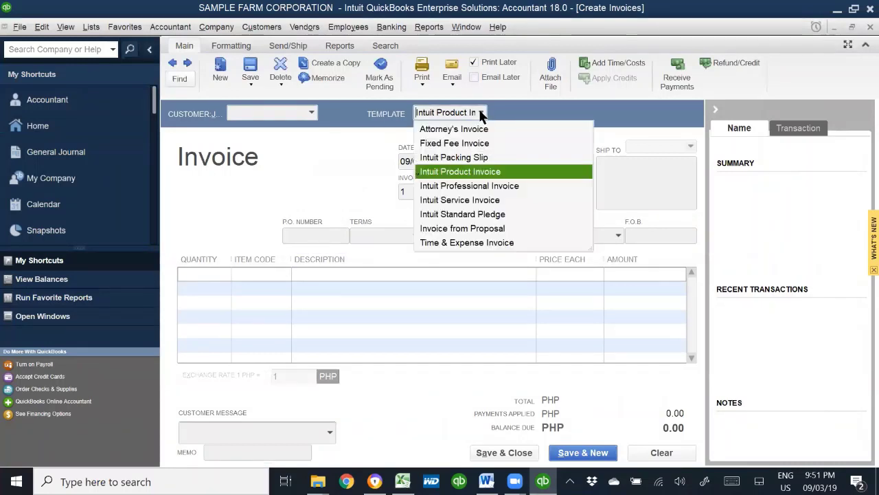
{"action": "left_click", "coordinate": [474, 200]}
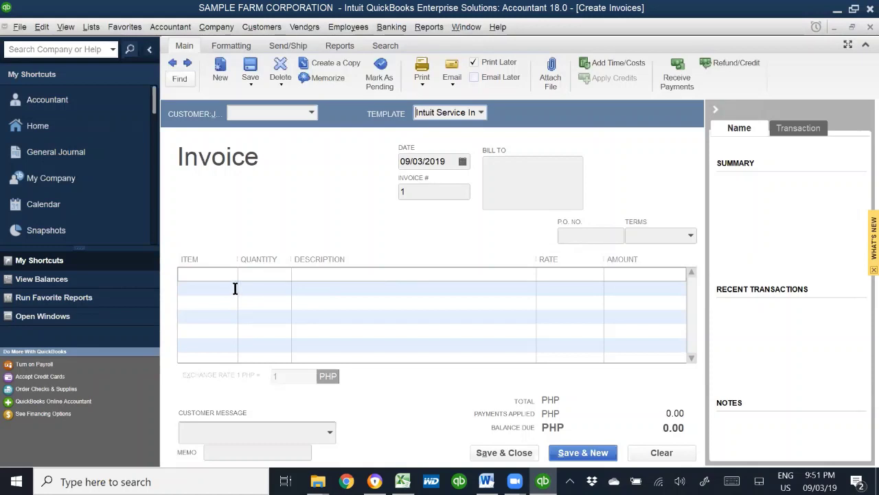
- Start adding a new item of type Service from the invoice's first line
{"action": "left_click", "coordinate": [622, 273]}
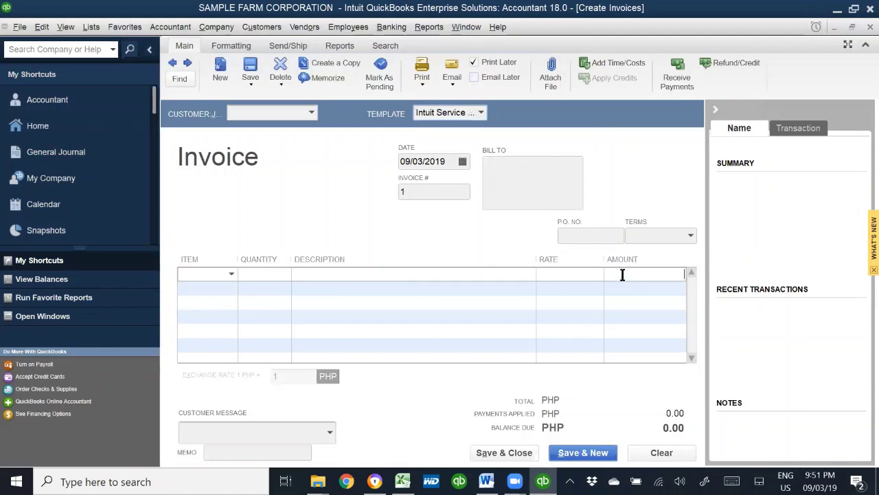
{"action": "left_click", "coordinate": [231, 274]}
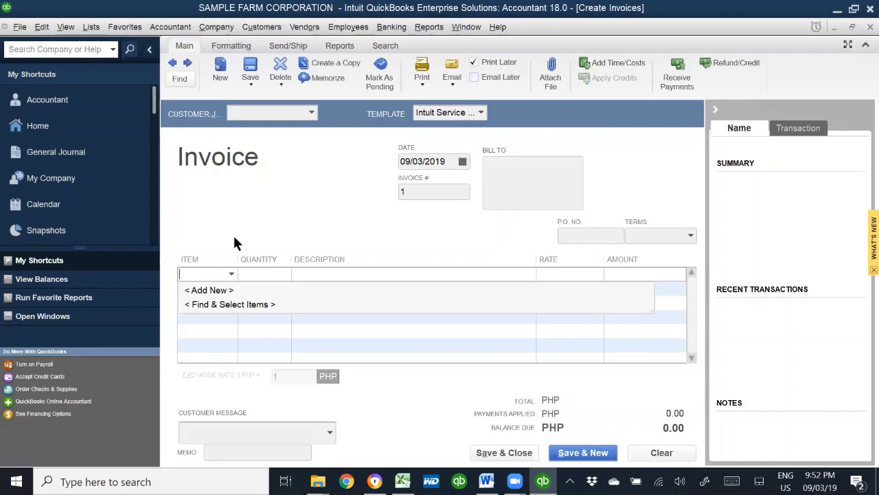
{"action": "left_click", "coordinate": [210, 291]}
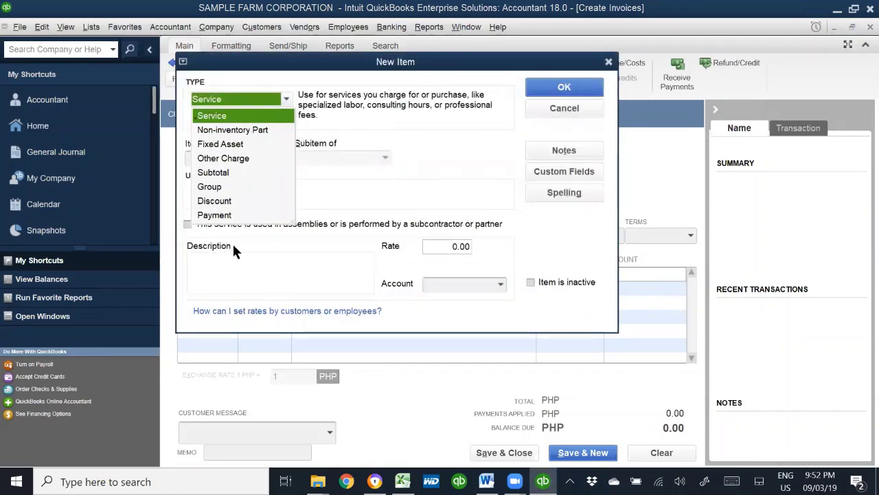
{"action": "left_click", "coordinate": [242, 118]}
{"action": "left_click", "coordinate": [221, 157]}
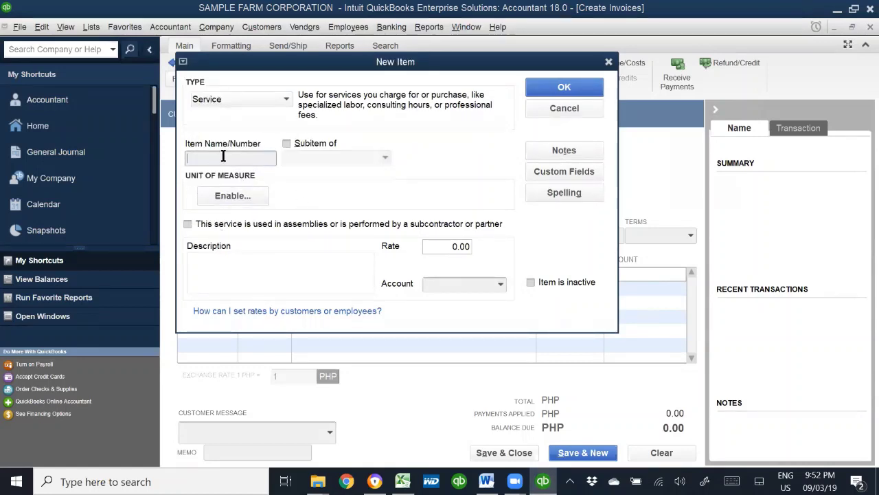
{"action": "left_click", "coordinate": [287, 143]}
{"action": "left_click", "coordinate": [386, 158]}
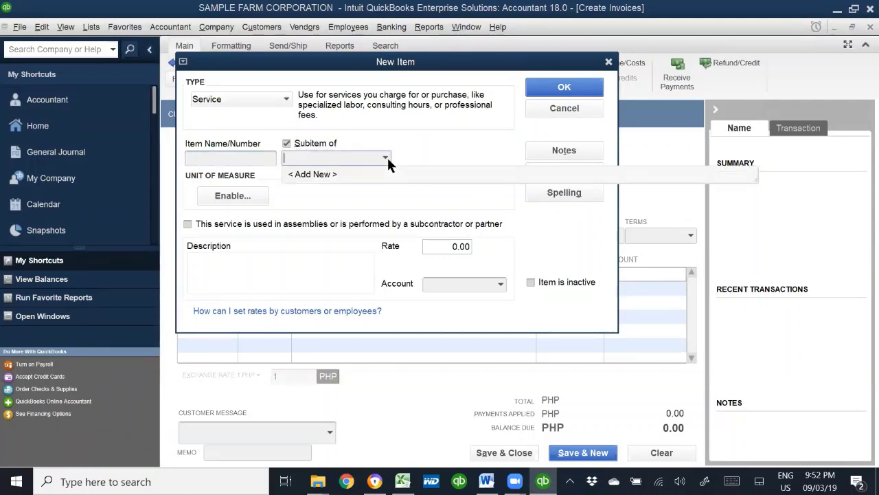
{"action": "left_click", "coordinate": [385, 157]}
{"action": "left_click", "coordinate": [286, 143]}
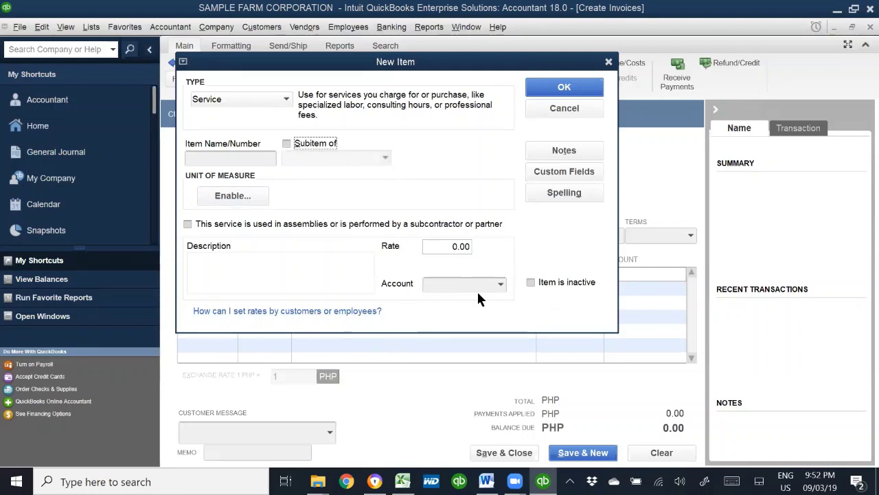
- Set the new service item's account to Service Revenue
{"action": "left_click", "coordinate": [501, 284]}
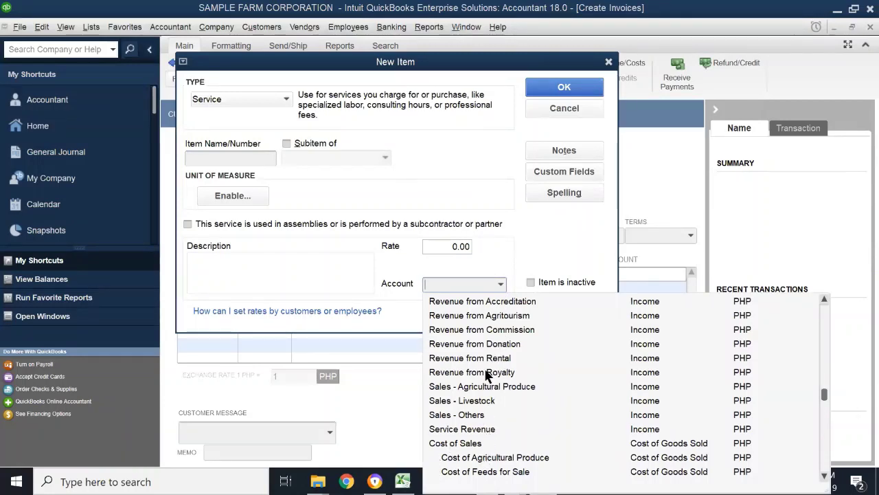
{"action": "left_click", "coordinate": [486, 428]}
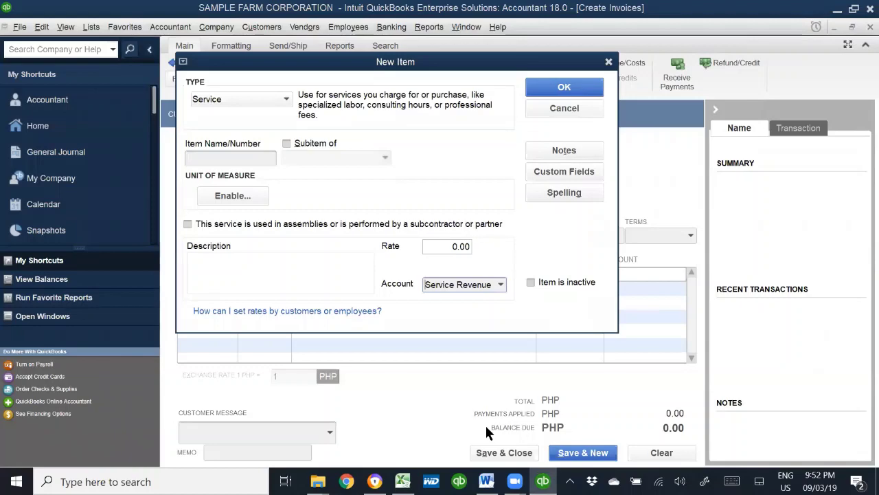
- Look through the liability and income accounts offered for the new service item, and cancel the item without saving it
{"action": "left_click", "coordinate": [501, 283]}
{"action": "scroll", "coordinate": [601, 366], "scroll_direction": "up", "scroll_amount": 10}
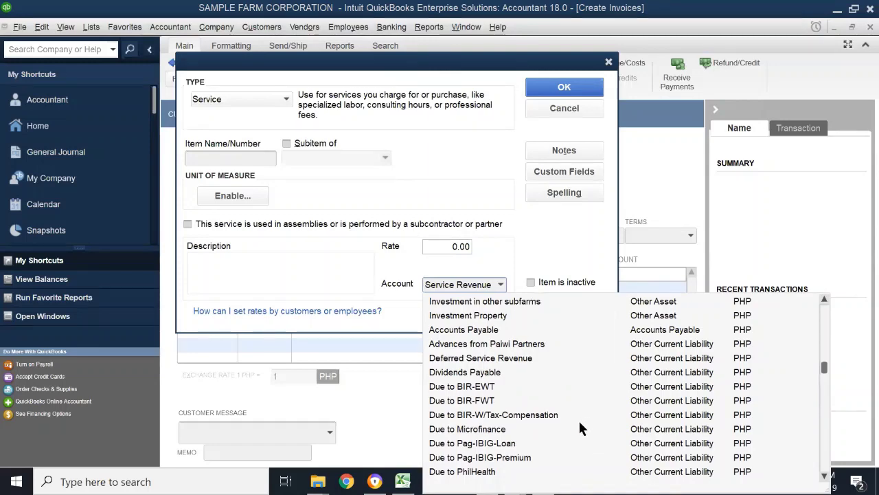
{"action": "scroll", "coordinate": [577, 426], "scroll_direction": "down", "scroll_amount": 5}
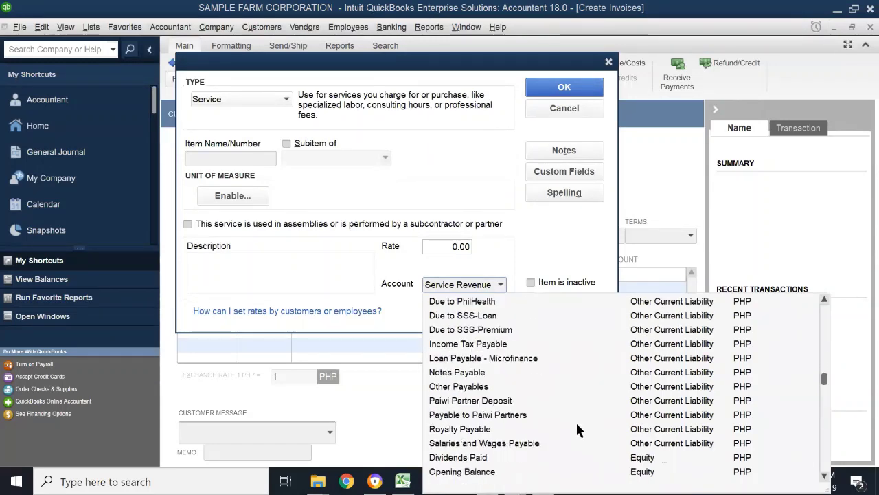
{"action": "scroll", "coordinate": [549, 364], "scroll_direction": "down", "scroll_amount": 2}
{"action": "scroll", "coordinate": [522, 309], "scroll_direction": "down", "scroll_amount": 2}
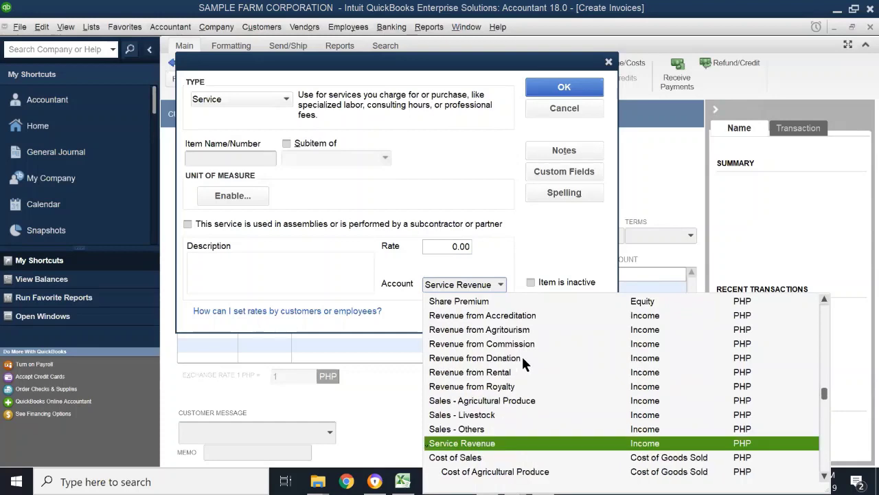
{"action": "scroll", "coordinate": [618, 401], "scroll_direction": "up", "scroll_amount": 2}
{"action": "scroll", "coordinate": [622, 398], "scroll_direction": "up", "scroll_amount": 8}
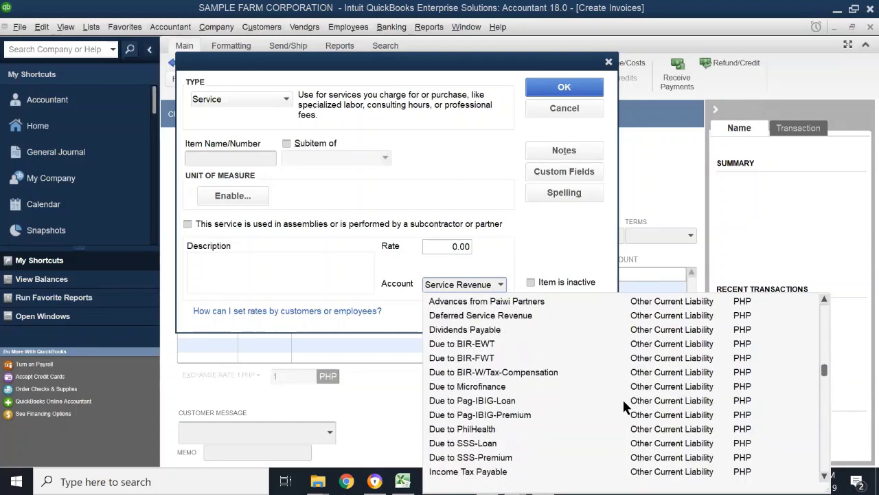
{"action": "scroll", "coordinate": [621, 397], "scroll_direction": "up", "scroll_amount": 3}
{"action": "scroll", "coordinate": [622, 398], "scroll_direction": "down", "scroll_amount": 2}
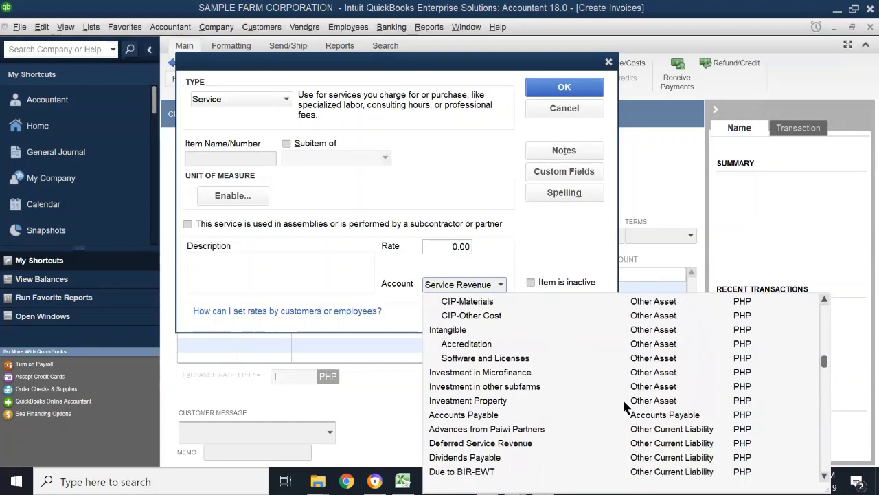
{"action": "scroll", "coordinate": [623, 398], "scroll_direction": "up", "scroll_amount": 2}
{"action": "scroll", "coordinate": [621, 397], "scroll_direction": "down", "scroll_amount": 6}
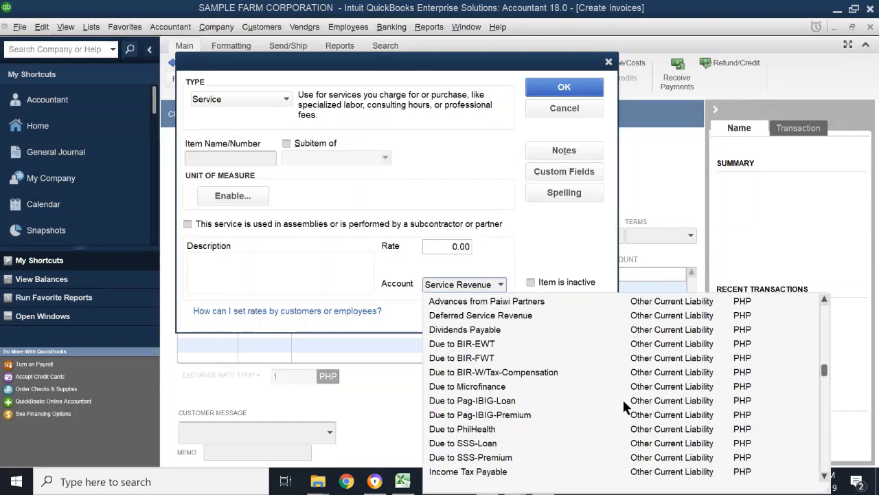
{"action": "scroll", "coordinate": [491, 360], "scroll_direction": "up", "scroll_amount": 1}
{"action": "left_click", "coordinate": [565, 230]}
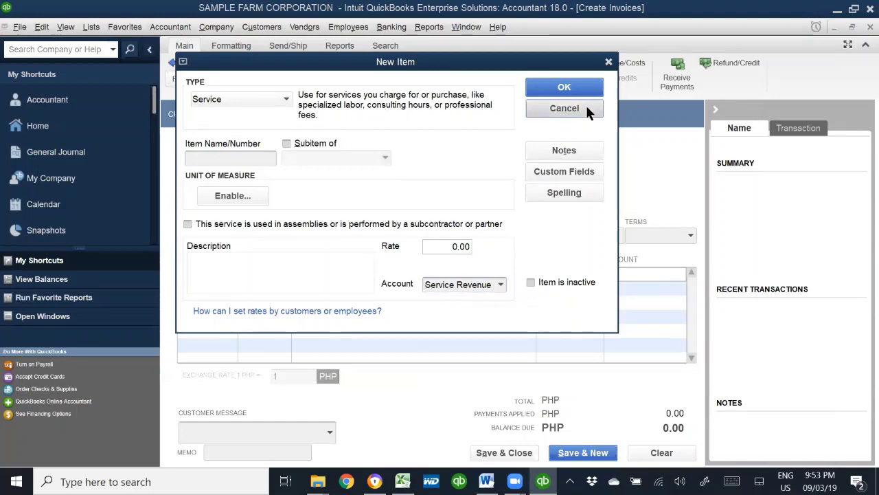
{"action": "left_click", "coordinate": [565, 109]}
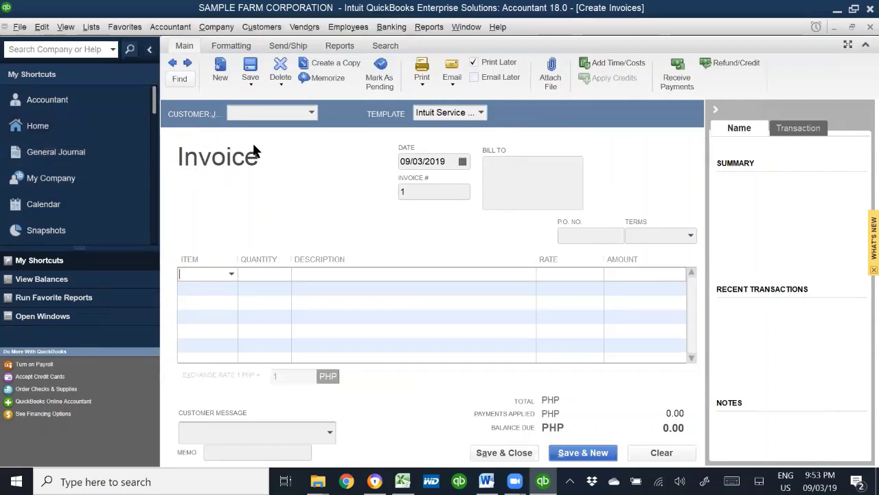
- Open the Chart of Accounts from the Home page, select Accounts Receivable and widen the Type column to show its full text
{"action": "left_click", "coordinate": [32, 133]}
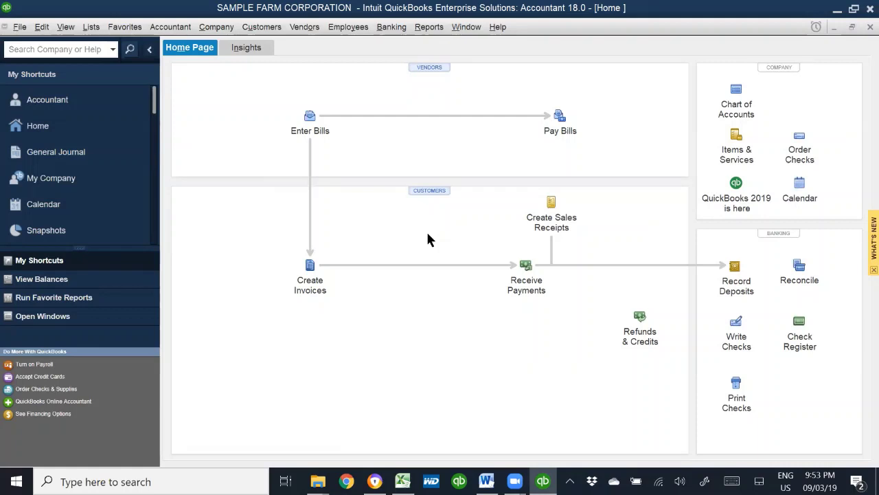
{"action": "left_click", "coordinate": [736, 91]}
{"action": "scroll", "coordinate": [353, 157], "scroll_direction": "up", "scroll_amount": 9}
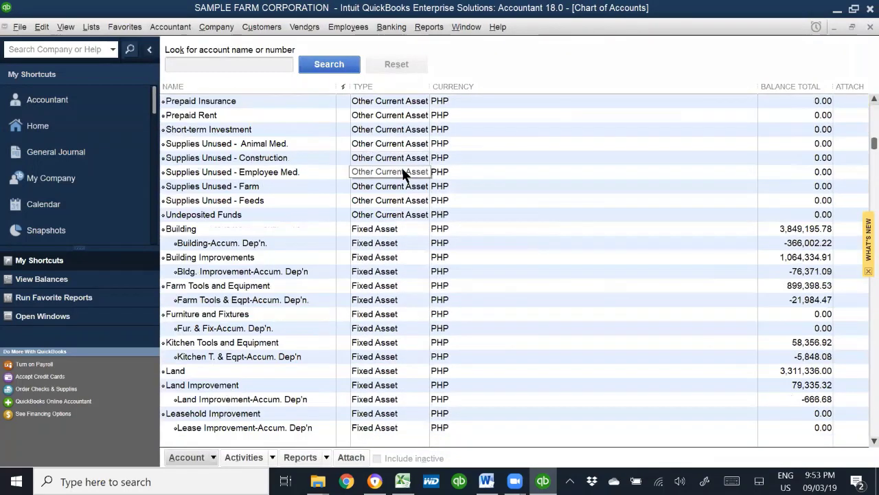
{"action": "scroll", "coordinate": [402, 173], "scroll_direction": "up", "scroll_amount": 3}
{"action": "scroll", "coordinate": [491, 153], "scroll_direction": "up", "scroll_amount": 2}
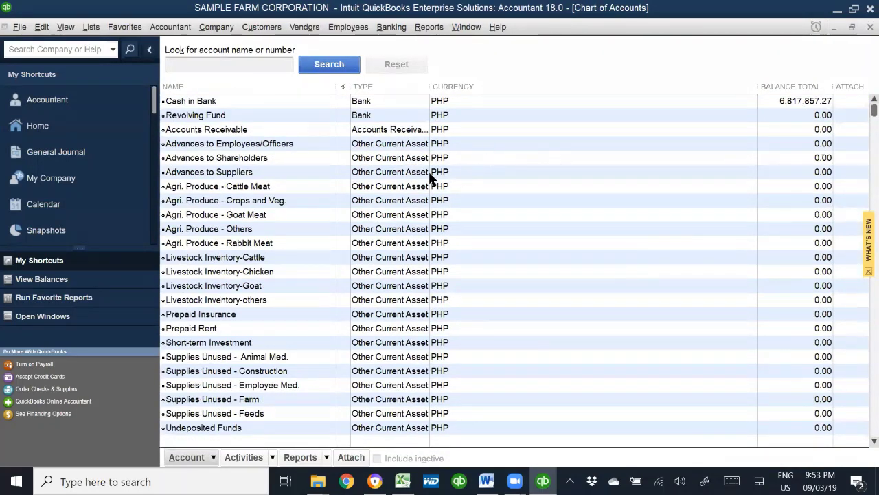
{"action": "left_click", "coordinate": [234, 131]}
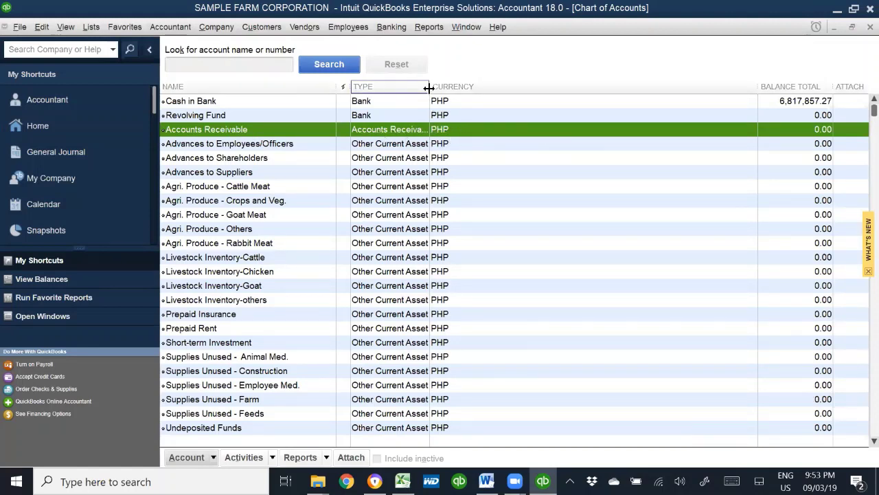
{"action": "left_click_drag", "start_coordinate": [429, 87], "coordinate": [518, 87]}
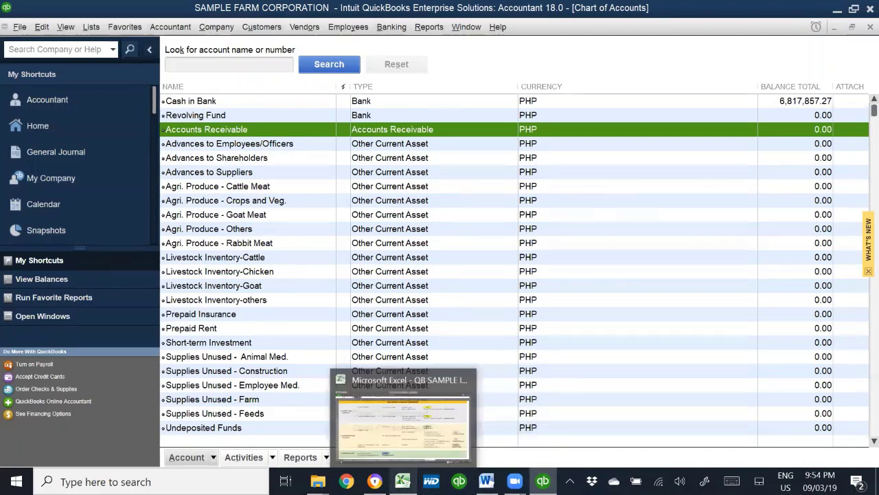
- Switch to the Excel workbook and review the temporary account instruction for collection by installment on the WORKFLOW sheet
{"action": "left_click", "coordinate": [426, 433]}
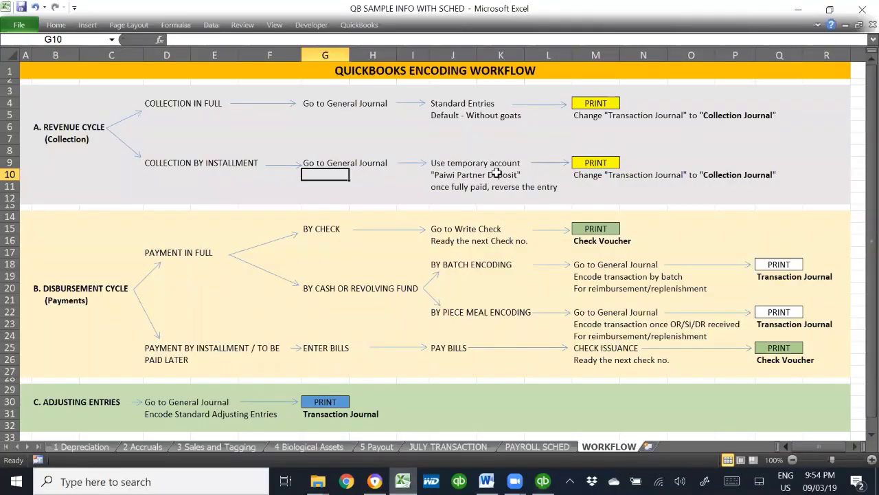
{"action": "key", "text": "alt"}
{"action": "left_click", "coordinate": [470, 447]}
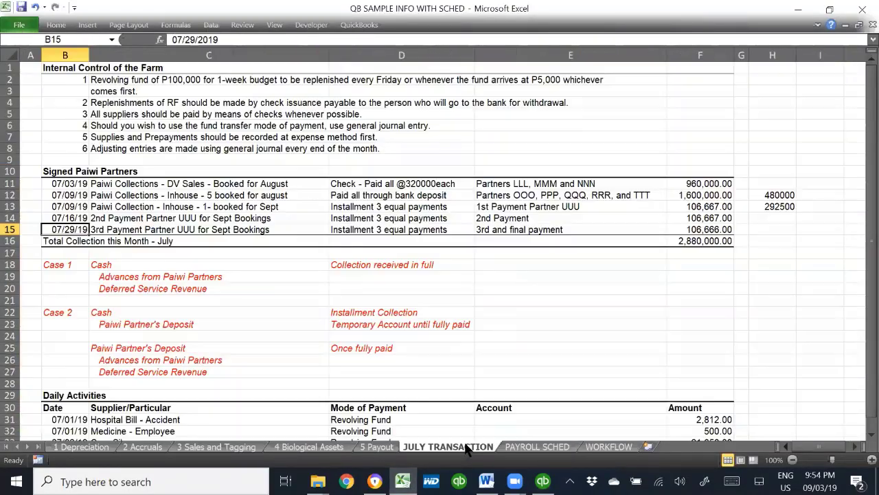
{"action": "key", "text": "alt+Tab"}
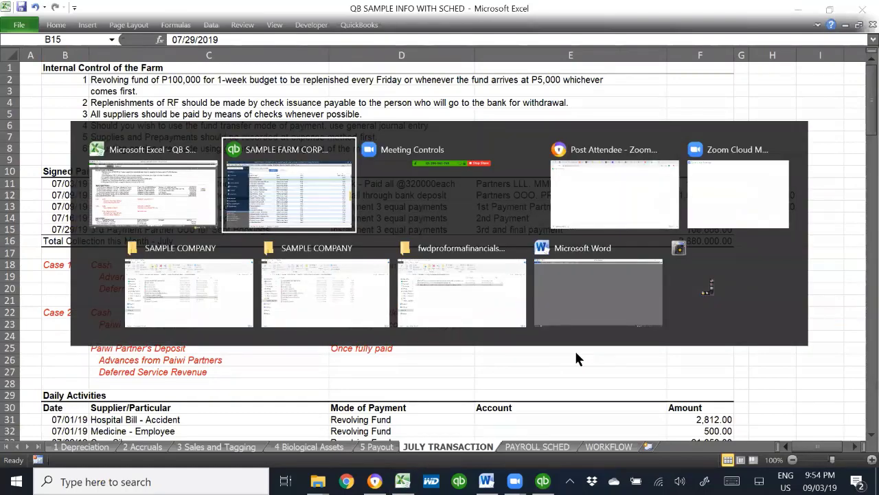
{"action": "key", "text": "alt+Tab"}
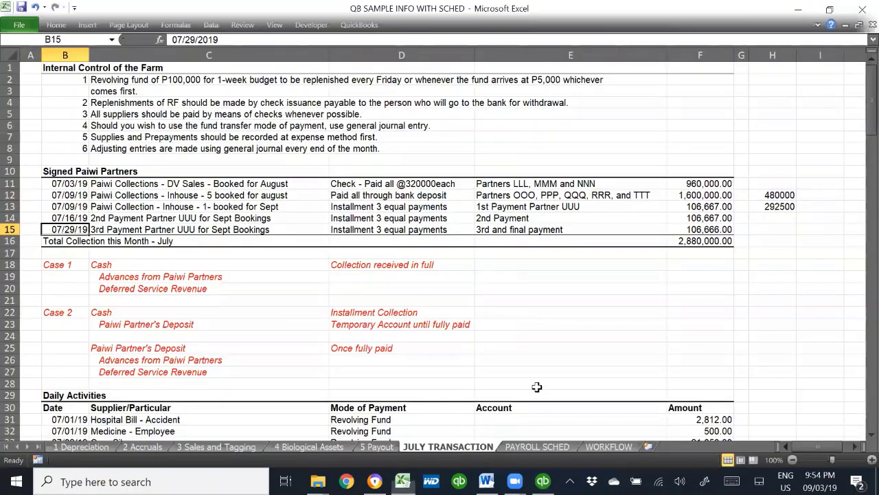
{"action": "left_click", "coordinate": [608, 446]}
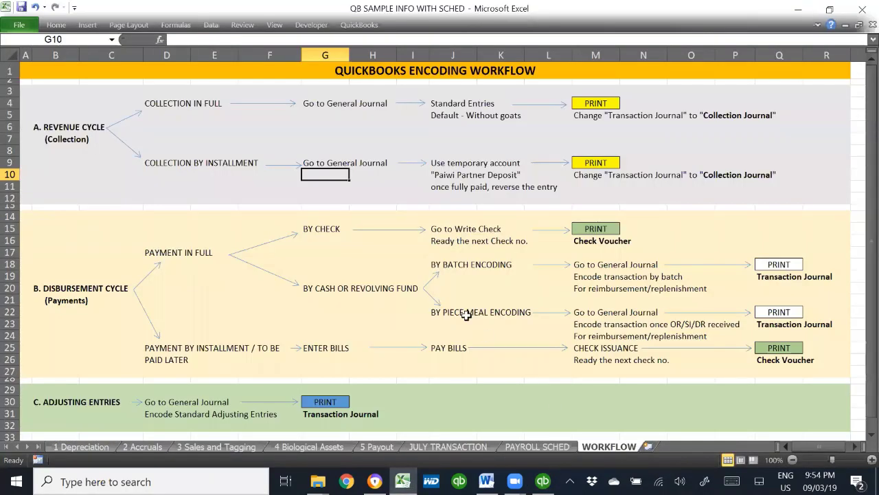
{"action": "left_click", "coordinate": [453, 165]}
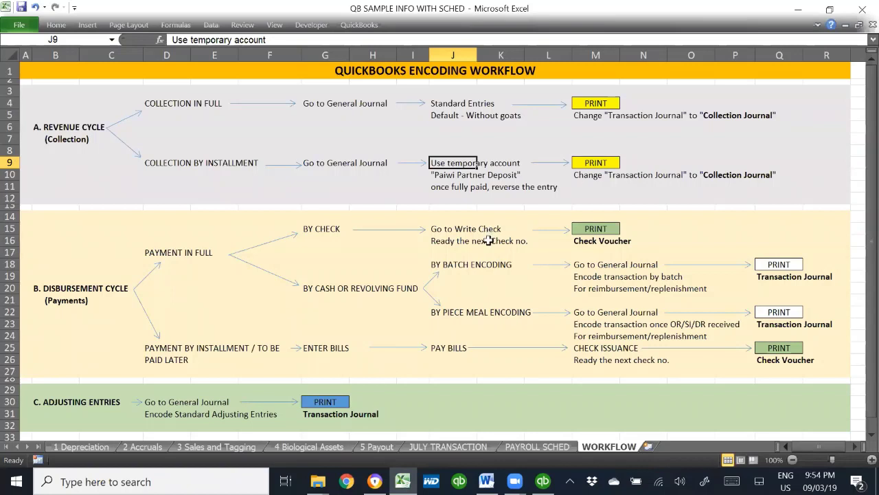
{"action": "left_click", "coordinate": [439, 176]}
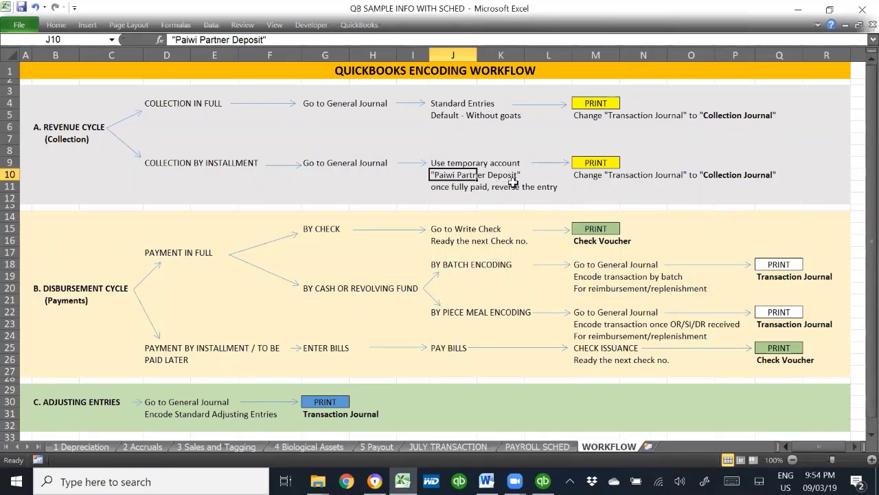
- Review the Case 1 entry for collections received in full on the JULY TRANSACTION sheet, going through its cash, advances and deferred revenue lines
{"action": "left_click", "coordinate": [434, 447]}
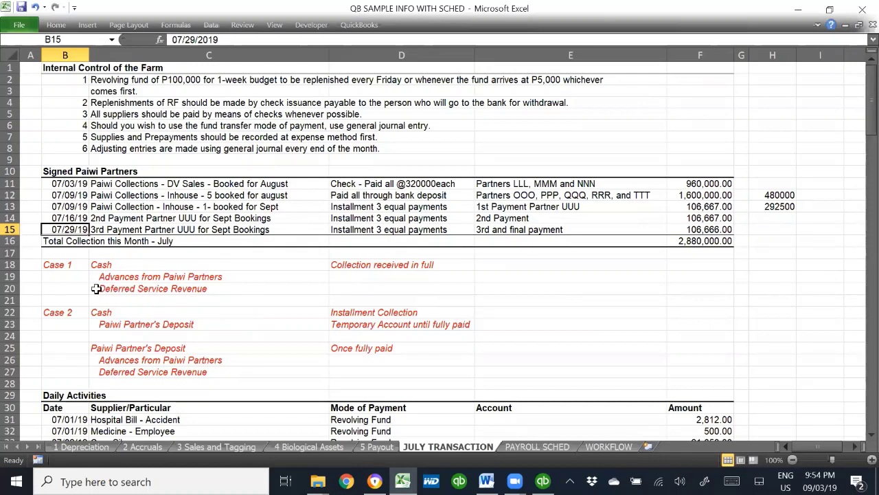
{"action": "left_click_drag", "start_coordinate": [100, 265], "coordinate": [416, 284]}
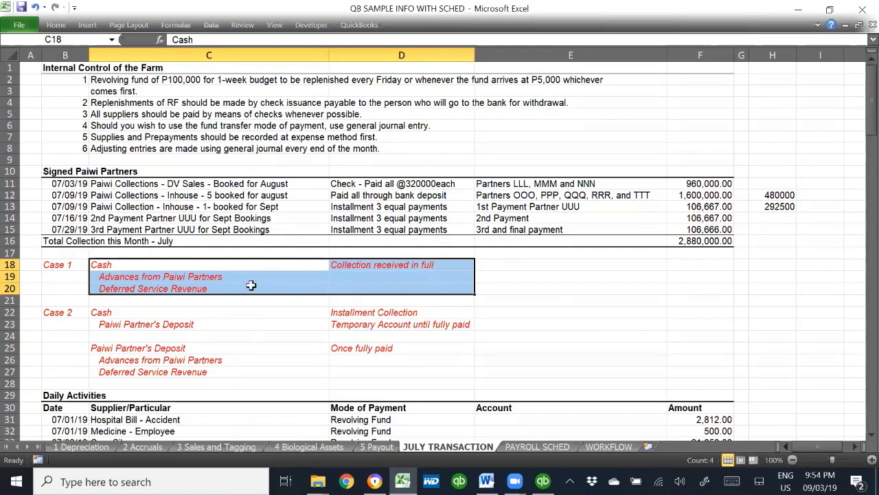
{"action": "left_click", "coordinate": [103, 265]}
{"action": "left_click", "coordinate": [148, 277]}
{"action": "left_click", "coordinate": [152, 289]}
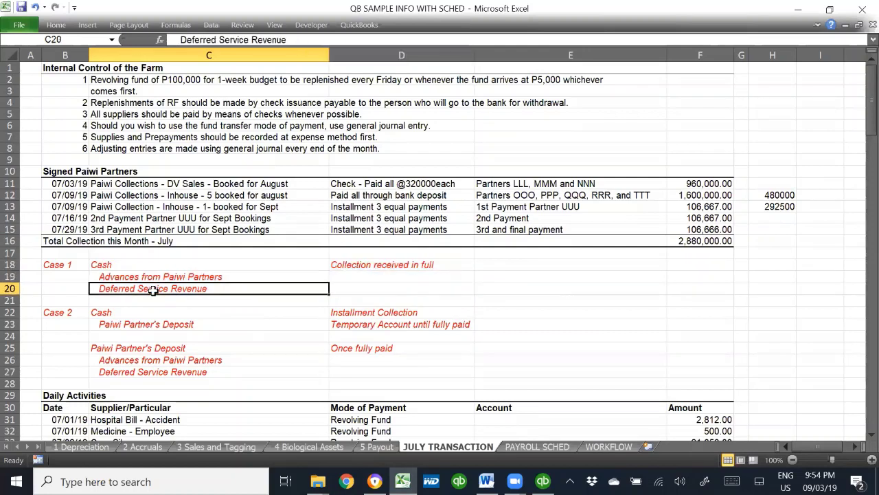
{"action": "left_click", "coordinate": [107, 266]}
{"action": "left_click", "coordinate": [164, 278]}
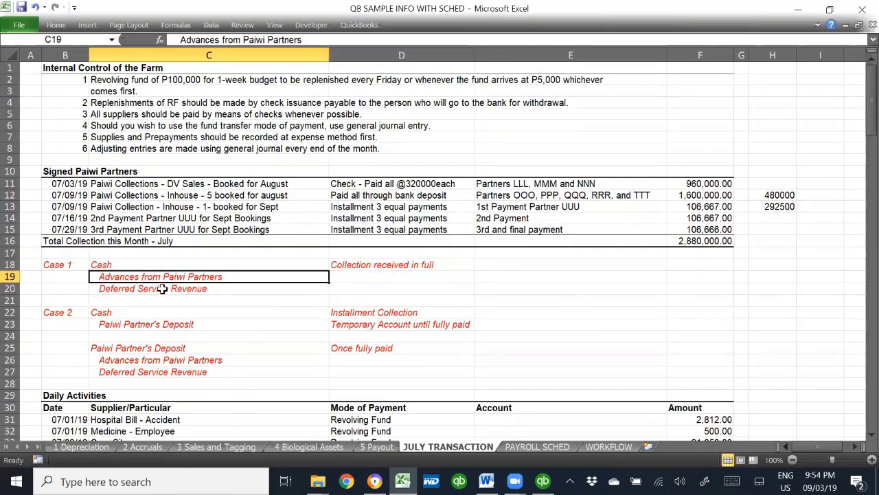
{"action": "left_click", "coordinate": [161, 288]}
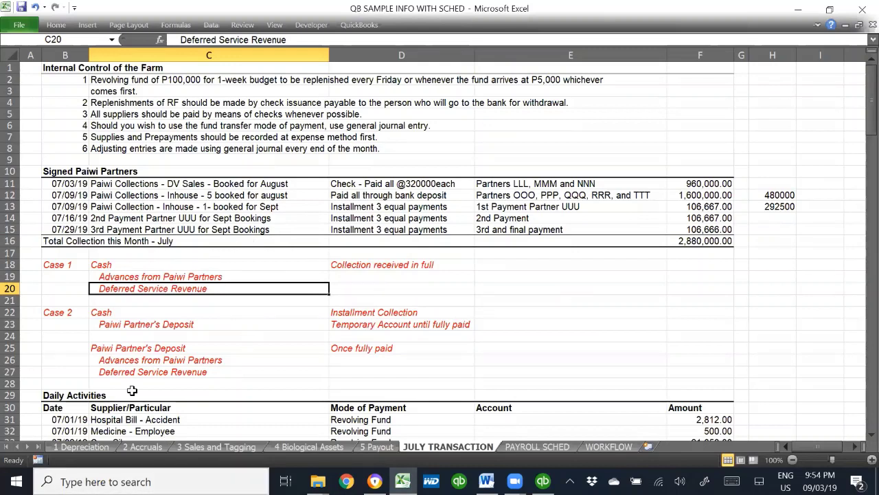
- Review the Case 2 installment entry, matching Partner UUU's first payment to the Cash and Paiwi Partner's Deposit lines
{"action": "left_click_drag", "start_coordinate": [63, 208], "coordinate": [59, 219]}
{"action": "left_click", "coordinate": [361, 313]}
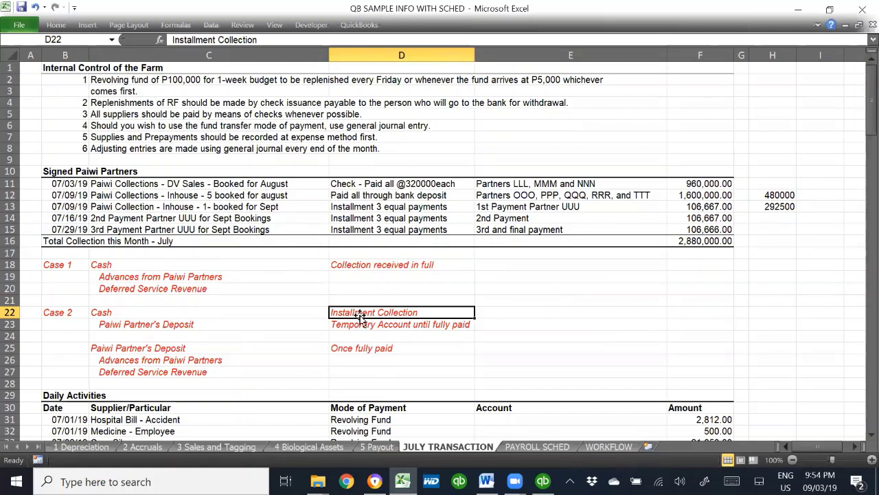
{"action": "left_click", "coordinate": [91, 313]}
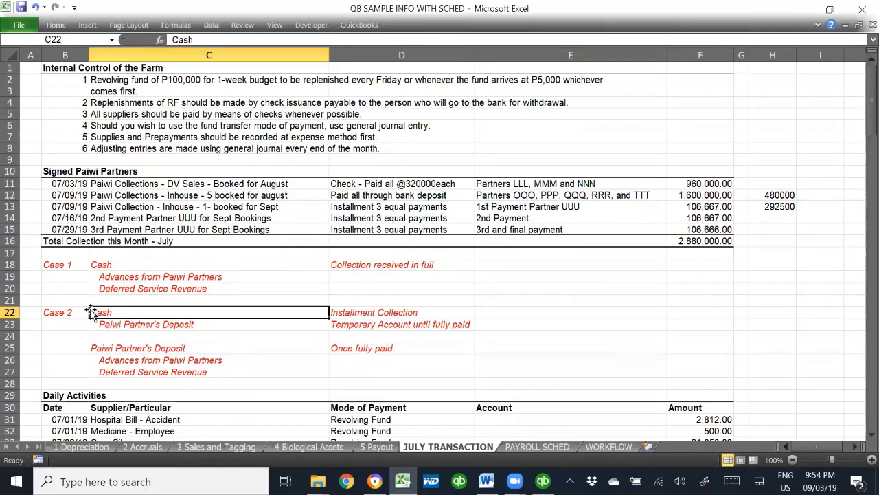
{"action": "left_click", "coordinate": [684, 207]}
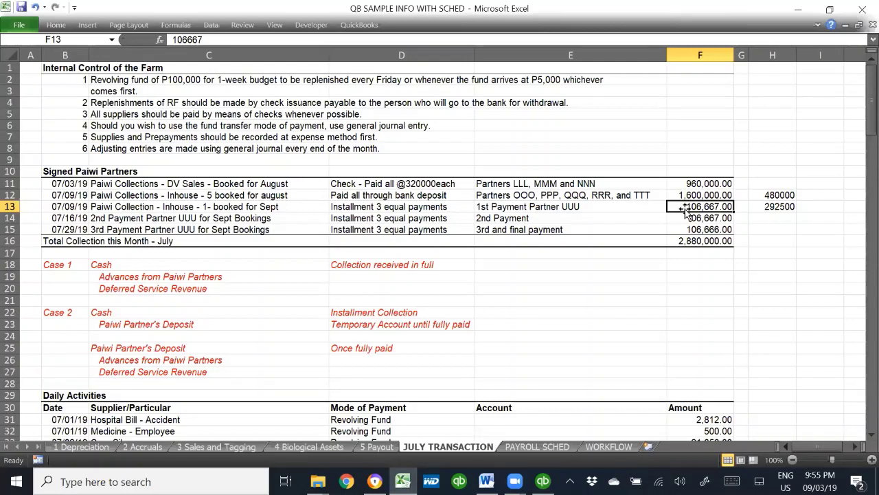
{"action": "left_click", "coordinate": [100, 315]}
{"action": "left_click", "coordinate": [161, 325]}
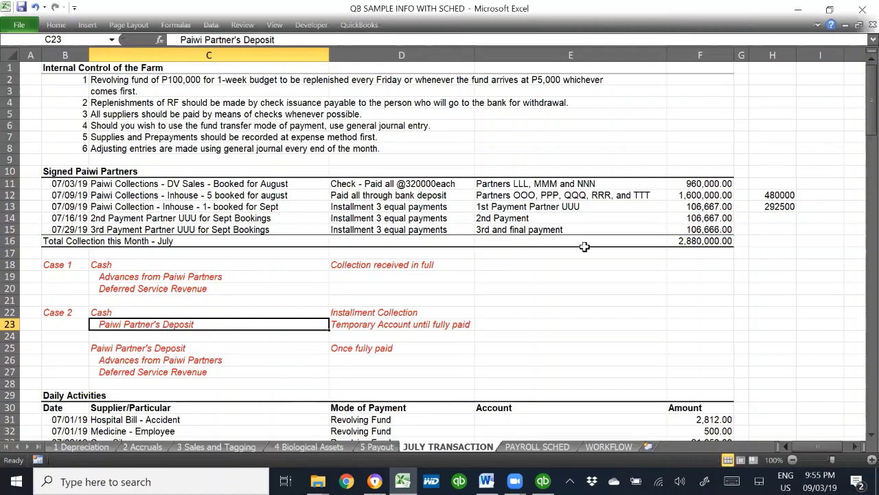
- Examine Partner UUU's three installment amounts against the Case 2 fully paid entry, and select the collection amounts in F10:F16
{"action": "left_click_drag", "start_coordinate": [697, 207], "coordinate": [701, 230]}
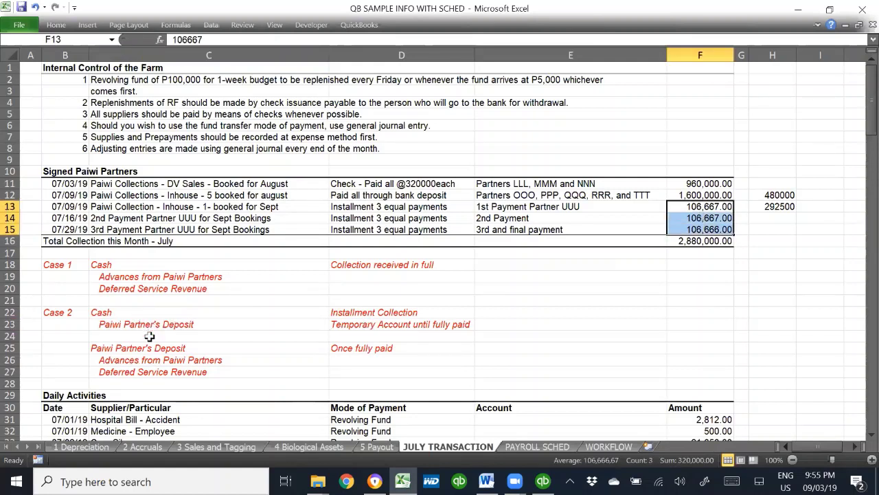
{"action": "left_click", "coordinate": [106, 362]}
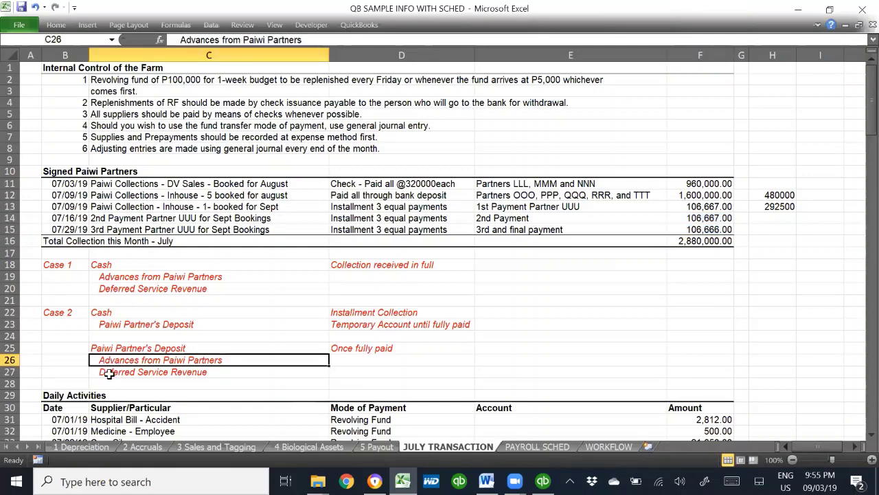
{"action": "left_click", "coordinate": [109, 373]}
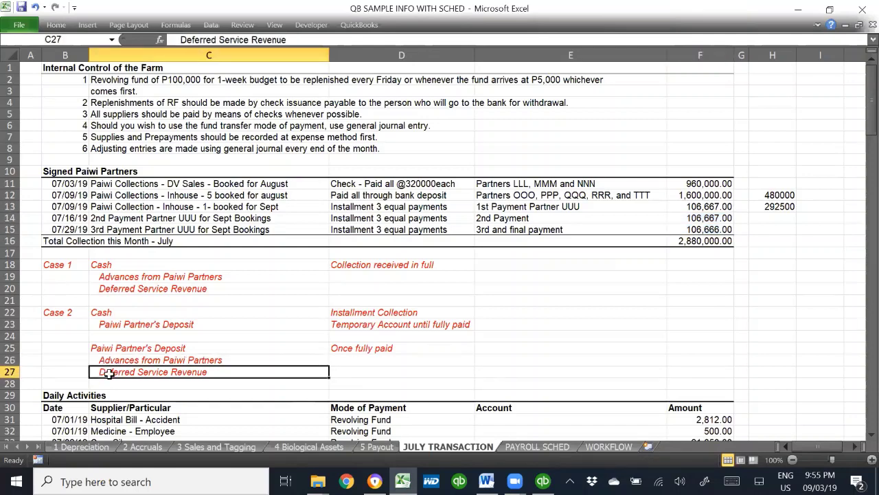
{"action": "left_click", "coordinate": [106, 323]}
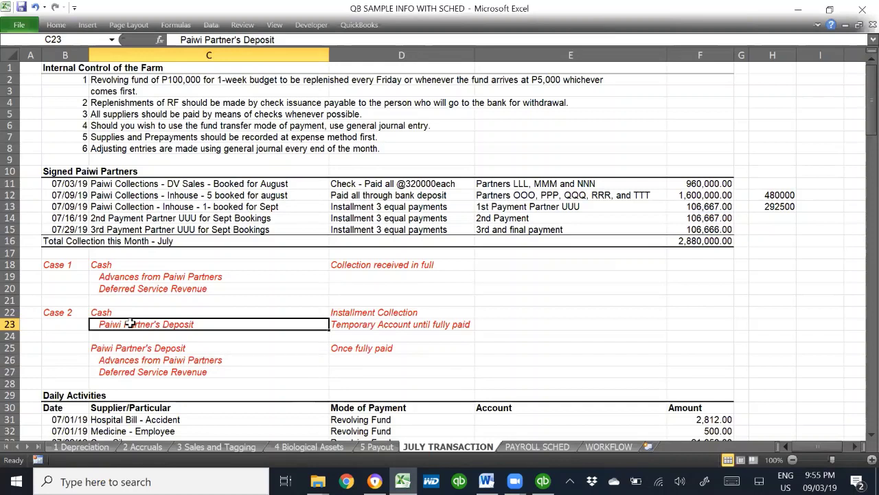
{"action": "left_click", "coordinate": [94, 348]}
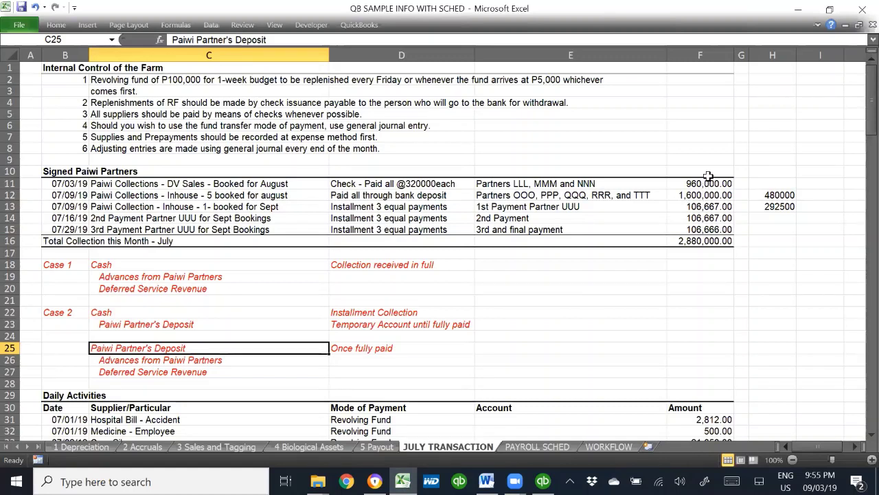
{"action": "left_click_drag", "start_coordinate": [688, 174], "coordinate": [688, 245]}
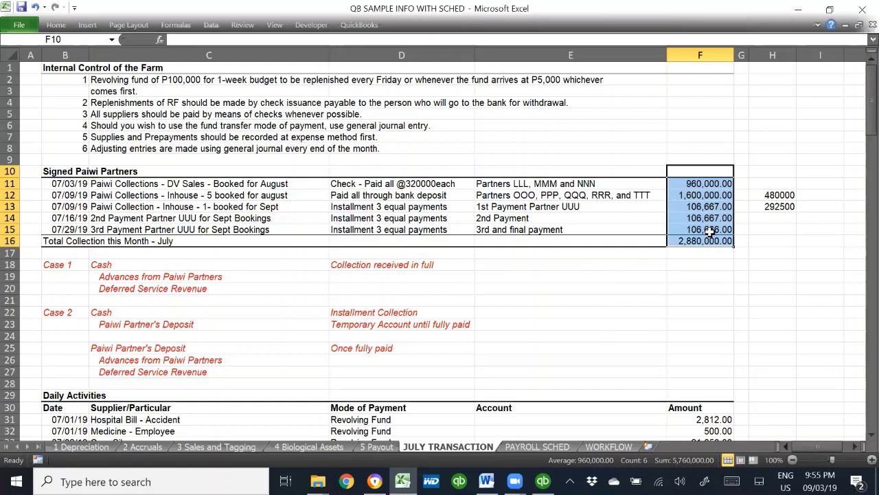
- Review the Paiwi Partner's Deposit line and first installment date on JULY TRANSACTION, plus the collection by installment path on the WORKFLOW sheet
{"action": "left_click", "coordinate": [110, 325]}
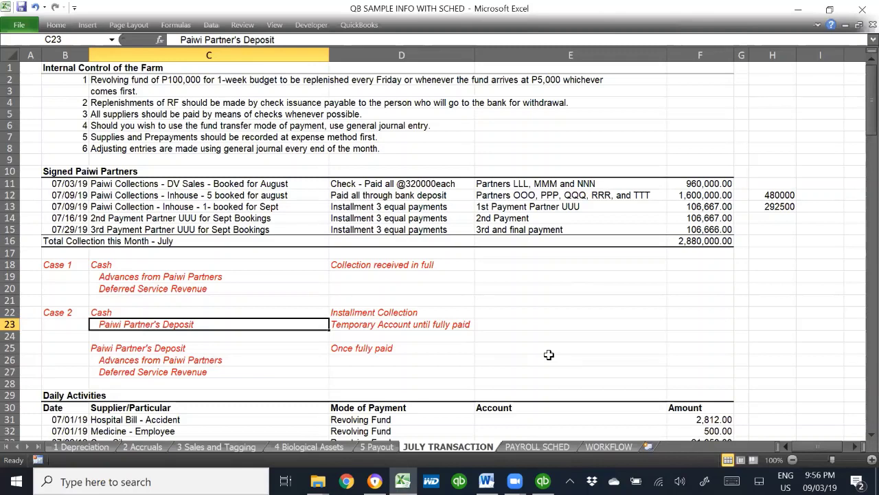
{"action": "key", "text": "alt"}
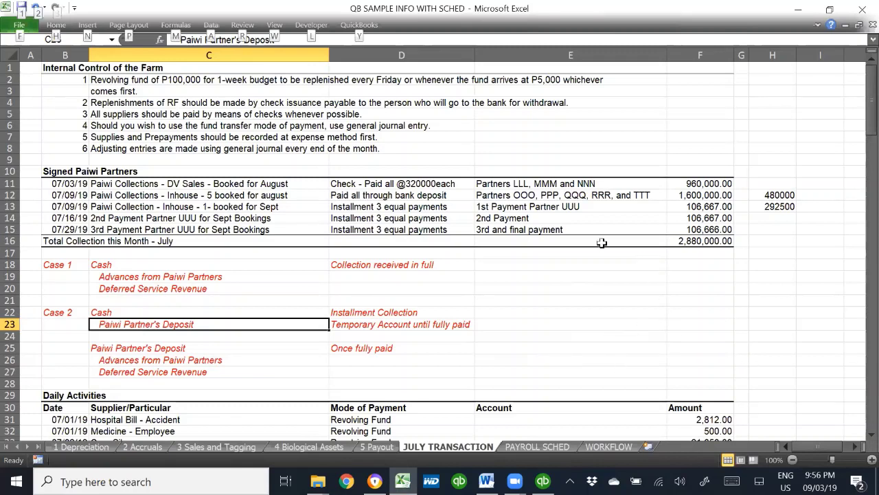
{"action": "left_click", "coordinate": [69, 206]}
{"action": "key", "text": "alt+Tab"}
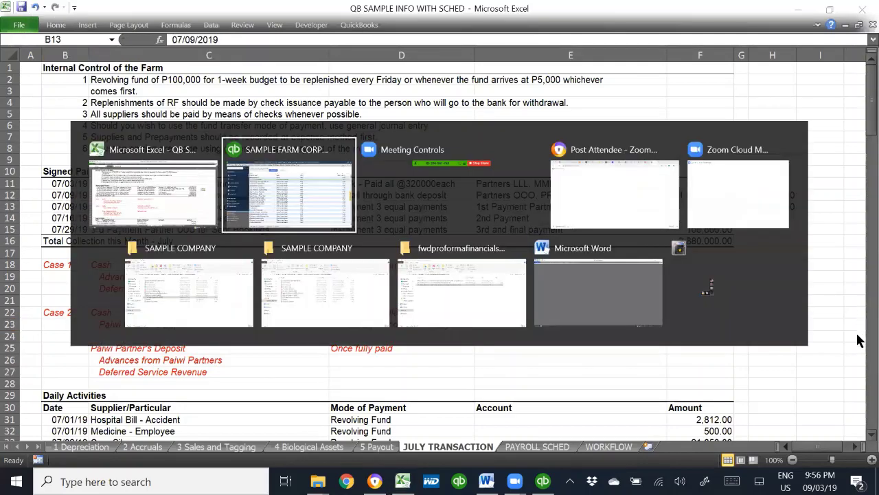
{"action": "key", "text": "alt+Tab"}
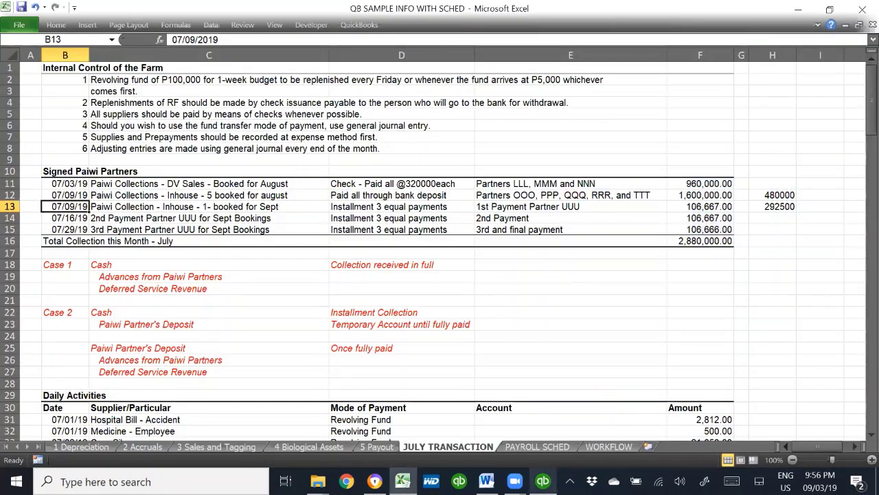
{"action": "left_click", "coordinate": [613, 446]}
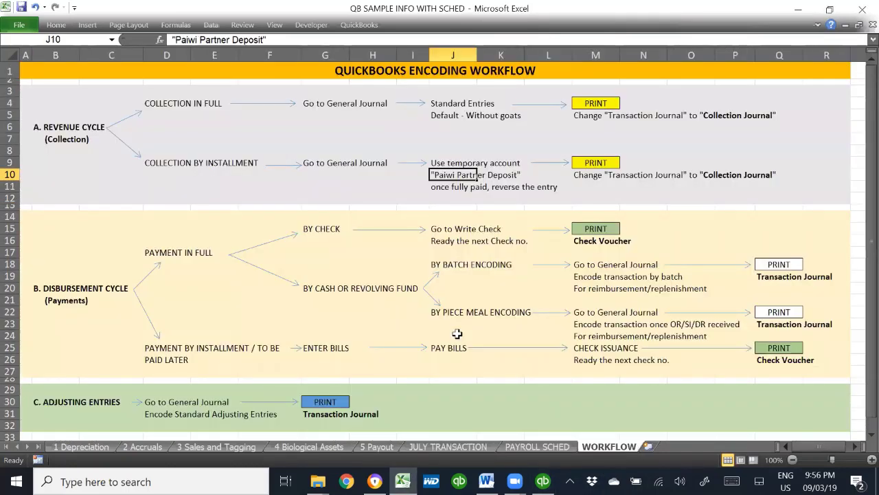
{"action": "left_click", "coordinate": [187, 162]}
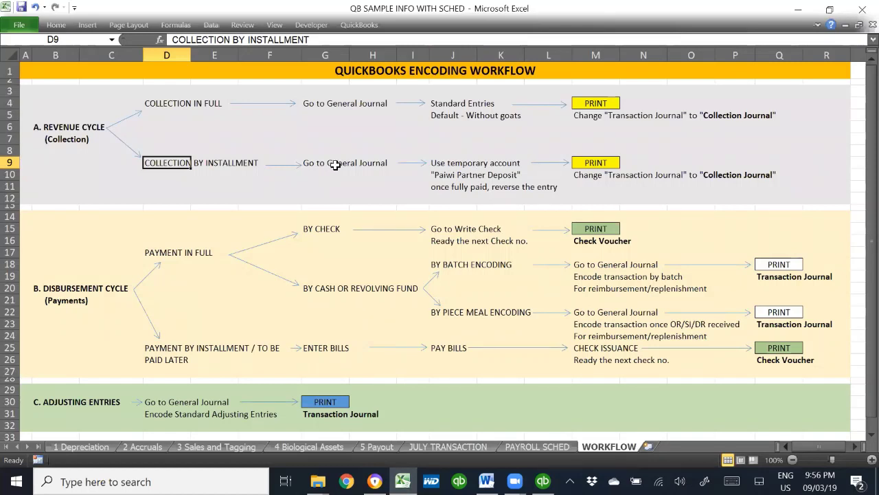
{"action": "left_click", "coordinate": [335, 165]}
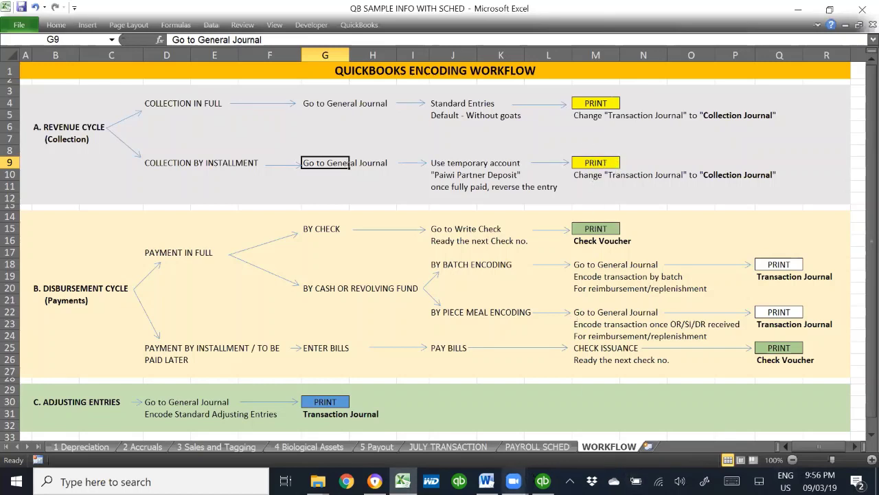
- Switch to QuickBooks and open a new general journal entry from the Chart of Accounts view
{"action": "left_click", "coordinate": [542, 481]}
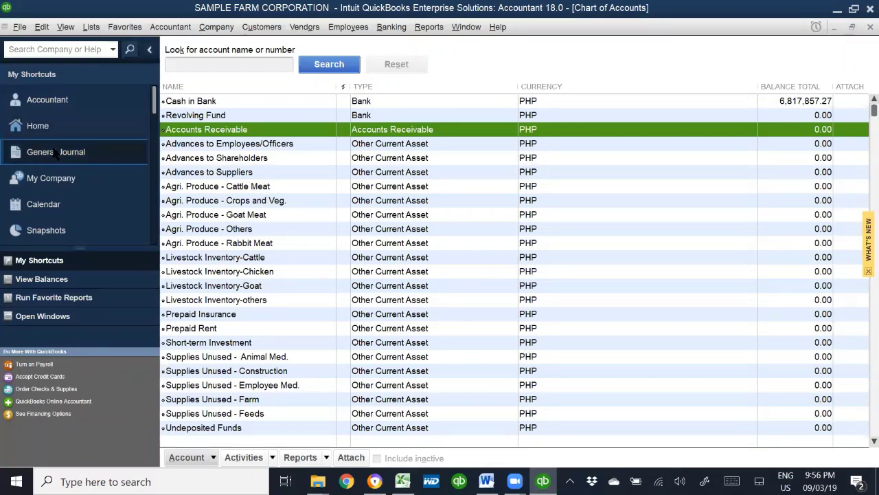
{"action": "right_click", "coordinate": [360, 184]}
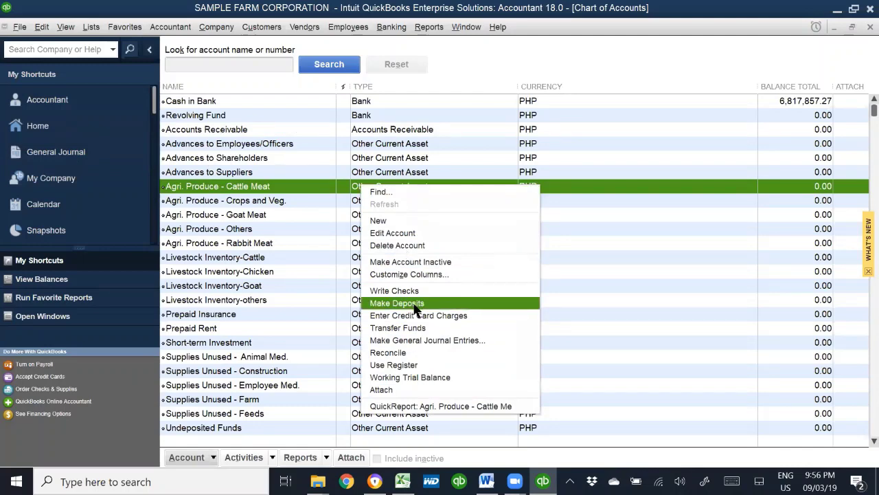
{"action": "left_click", "coordinate": [61, 156]}
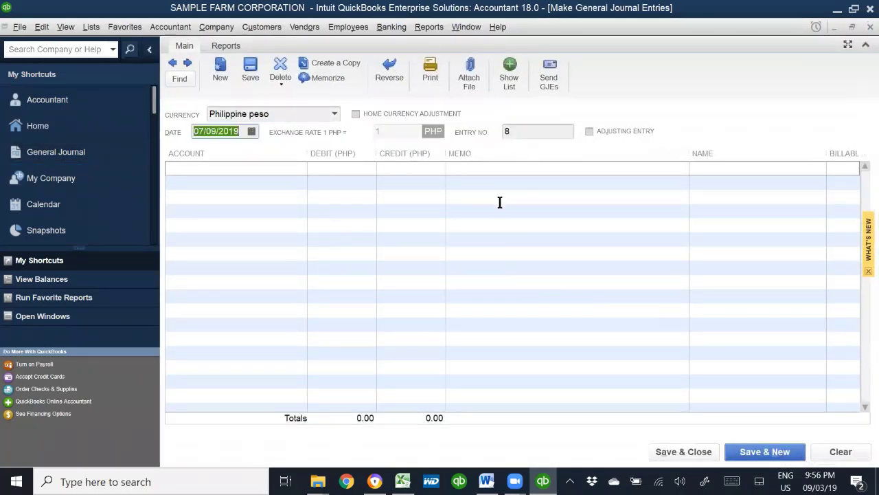
- Debit Cash in Bank for 106,667 on the first line, taking Partner UUU's first payment amount from the Excel JULY TRANSACTION sheet
{"action": "left_click", "coordinate": [289, 173]}
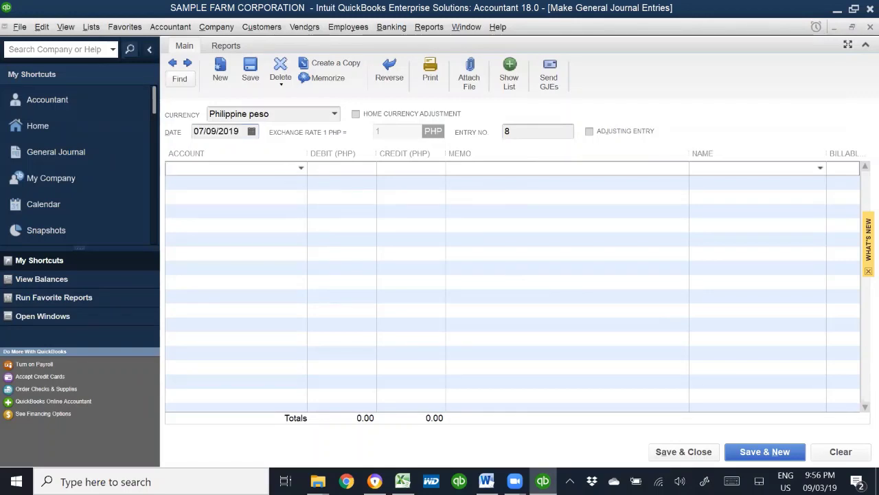
{"action": "type", "text": "Cash in Bank"}
{"action": "key", "text": "Tab"}
{"action": "key", "text": "alt+Tab"}
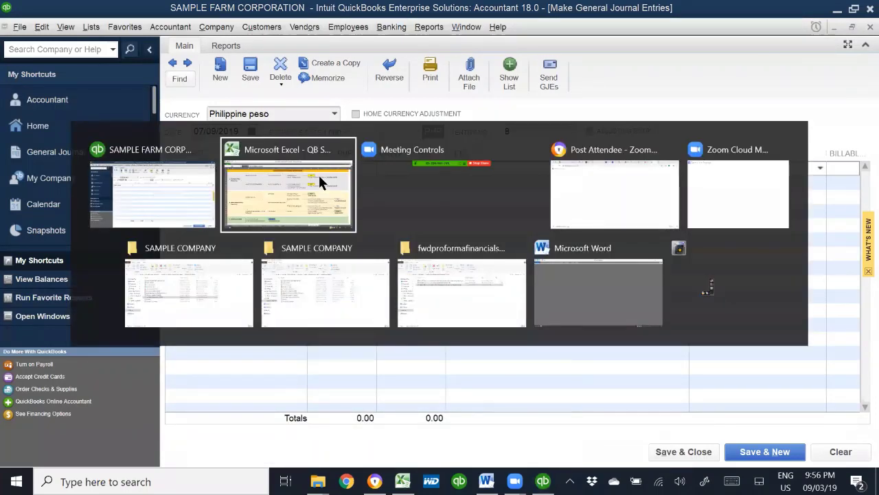
{"action": "left_click", "coordinate": [465, 448]}
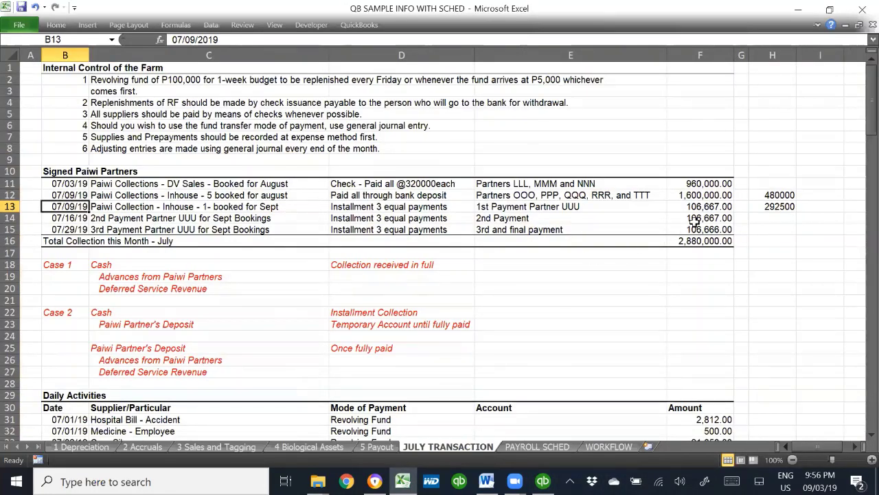
{"action": "key", "text": "alt+Tab"}
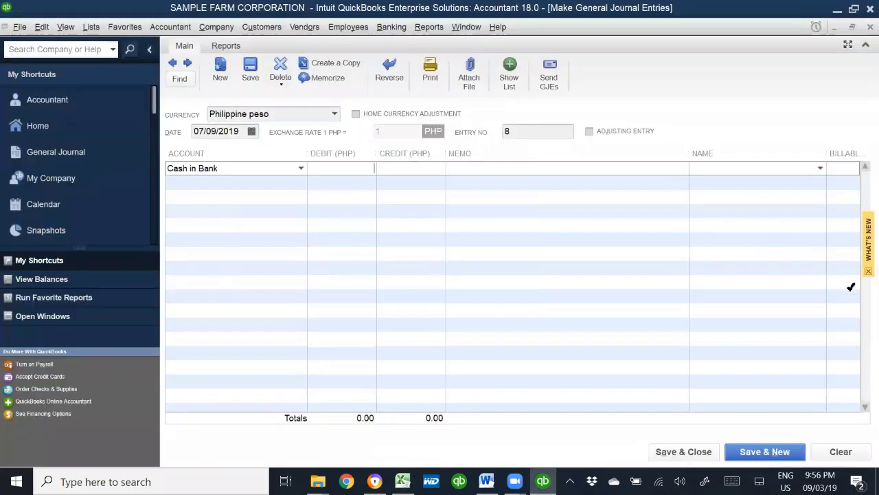
{"action": "type", "text": "106,667"}
{"action": "key", "text": "Tab"}
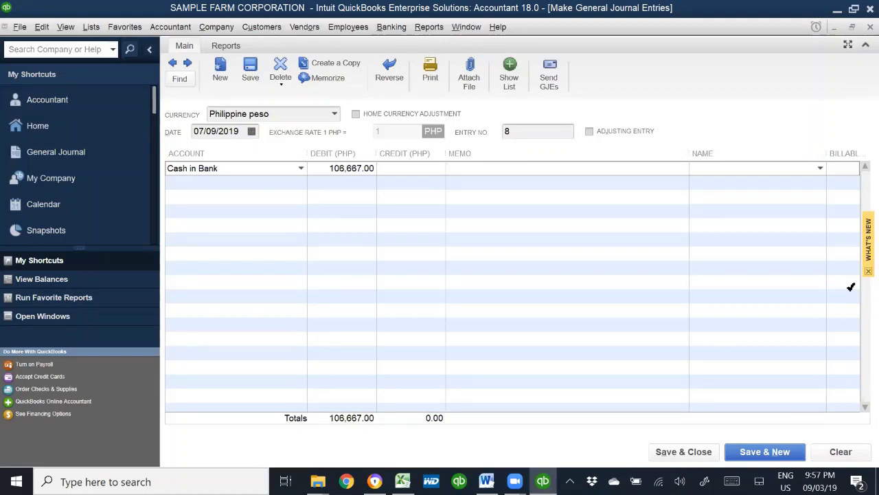
- Check the installment details in Excel and enter the Cash in Bank line's memo as "1/3 Paiwi Goat Loyalty September 2019"
{"action": "key", "text": "alt+Tab"}
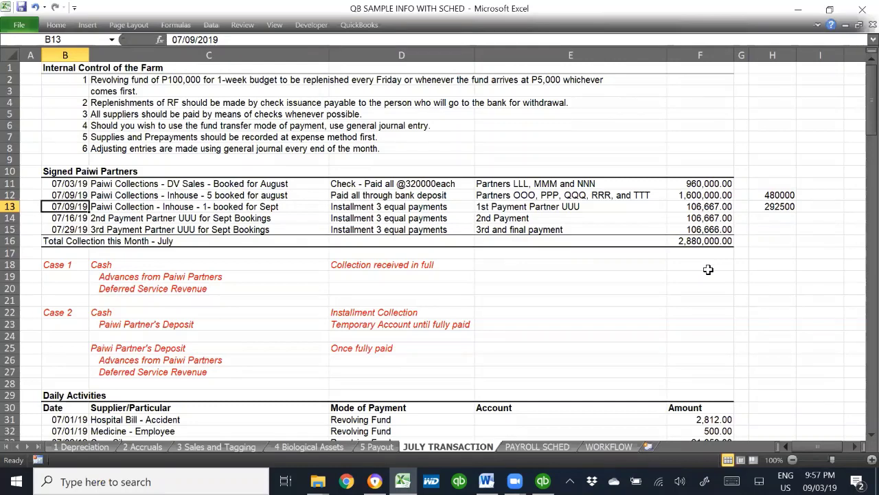
{"action": "key", "text": "alt+Tab"}
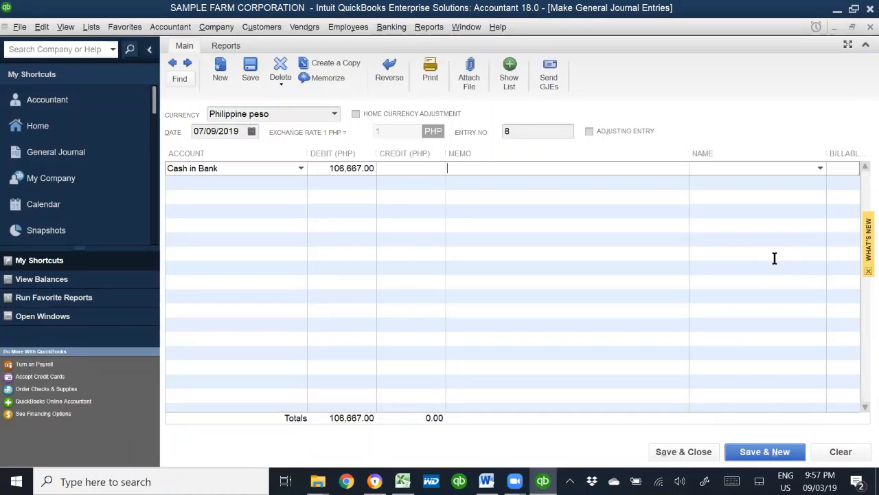
{"action": "type", "text": "1/3 Paiwi Goat Loyalty"}
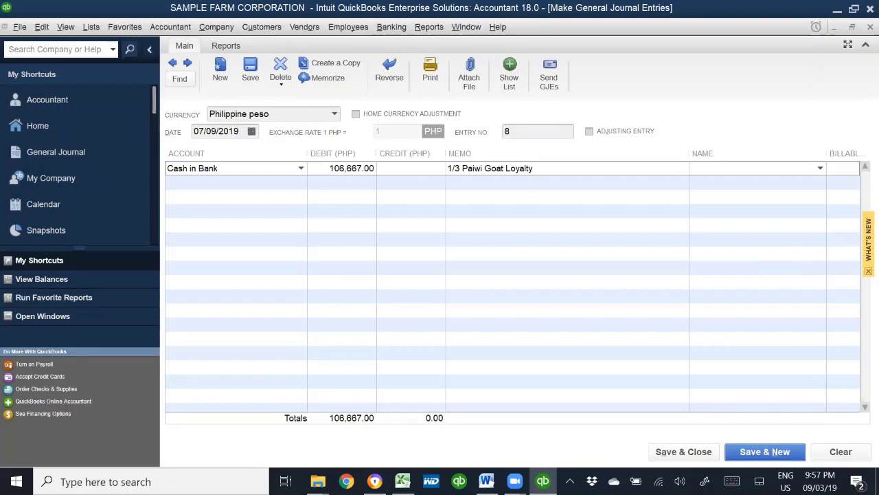
{"action": "type", "text": " September 210"}
{"action": "type", "text": "9"}
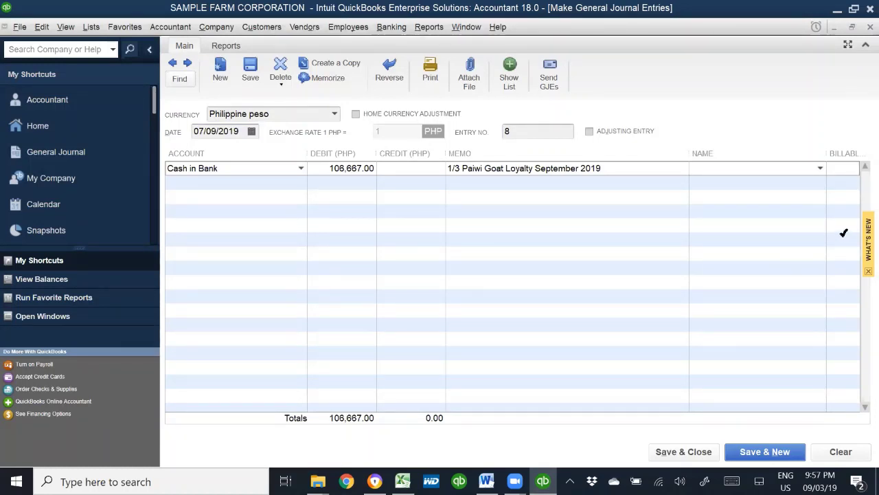
- Assign the name UUU to the Cash in Bank line and add it as a new customer
{"action": "type", "text": "UUU"}
{"action": "key", "text": "Tab"}
{"action": "left_click", "coordinate": [525, 271]}
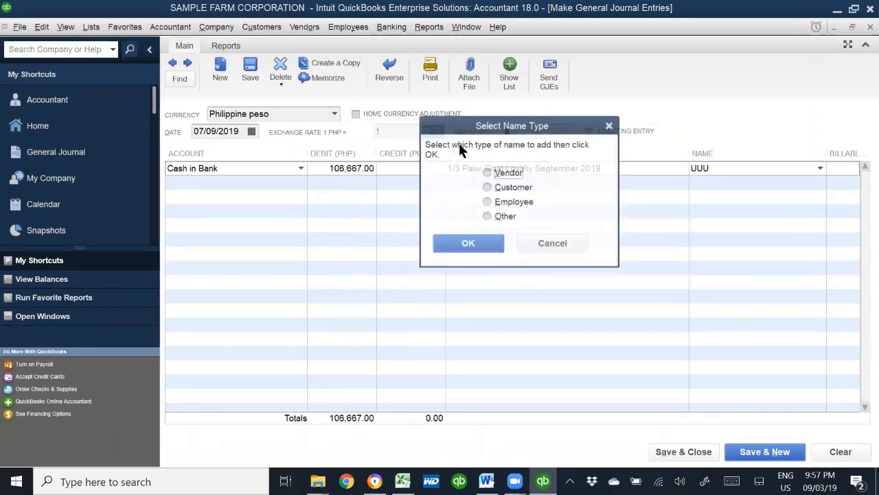
{"action": "left_click", "coordinate": [500, 190]}
{"action": "left_click", "coordinate": [483, 242]}
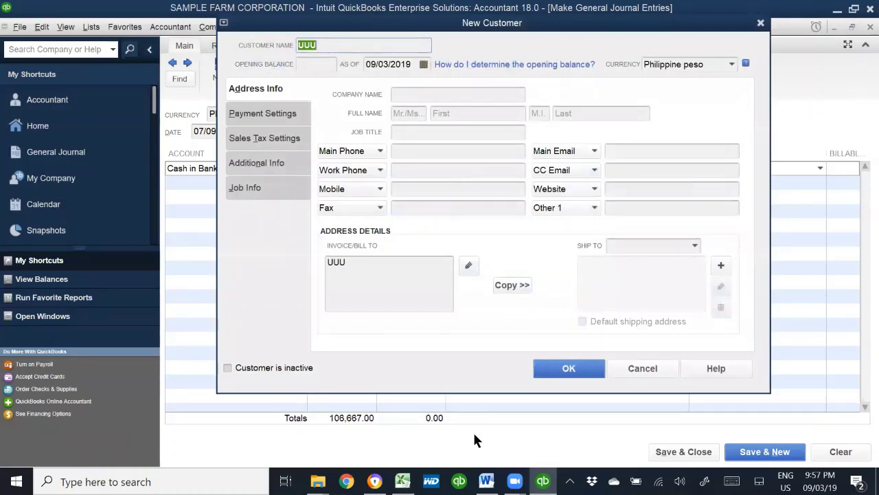
{"action": "left_click", "coordinate": [569, 369]}
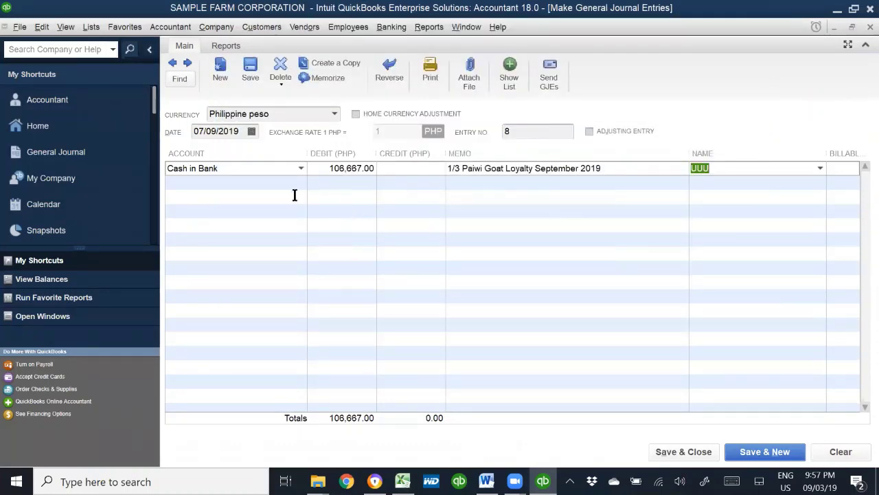
- Credit Paiwi Partner Deposit for 106,667 on the second line of the journal entry
{"action": "left_click", "coordinate": [288, 185]}
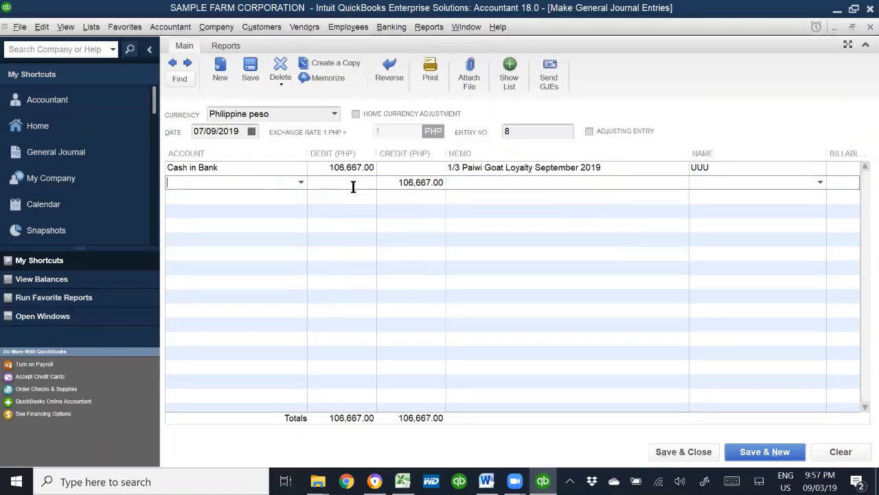
{"action": "type", "text": "Paiwi Partner Deposit"}
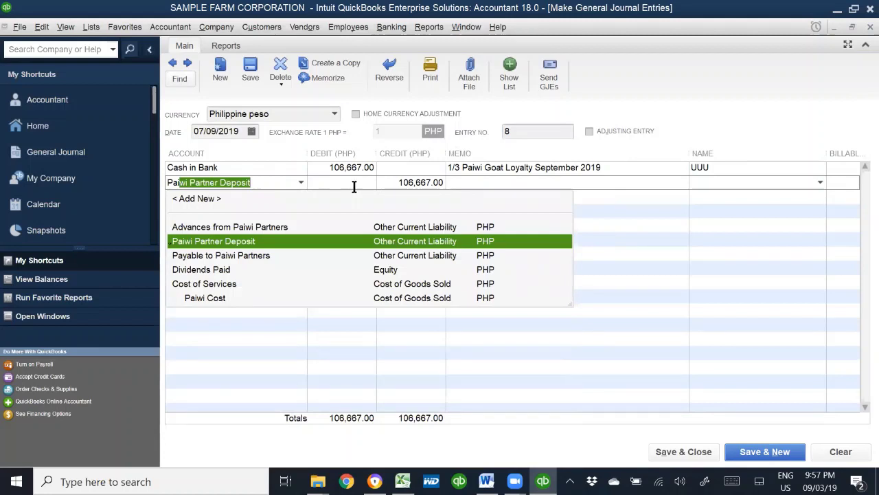
{"action": "key", "text": "Tab"}
{"action": "key", "text": "Tab"}
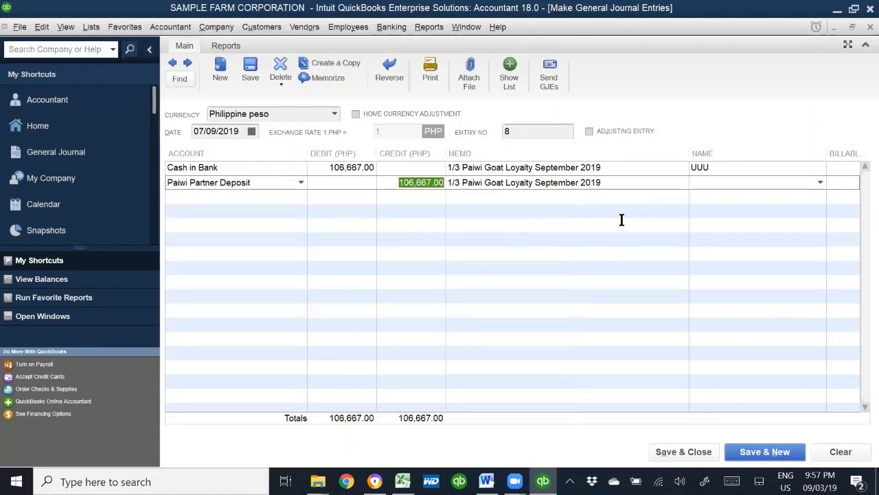
- Append "(Full = P320000)" to the memo on the Cash in Bank line
{"action": "left_click", "coordinate": [623, 172]}
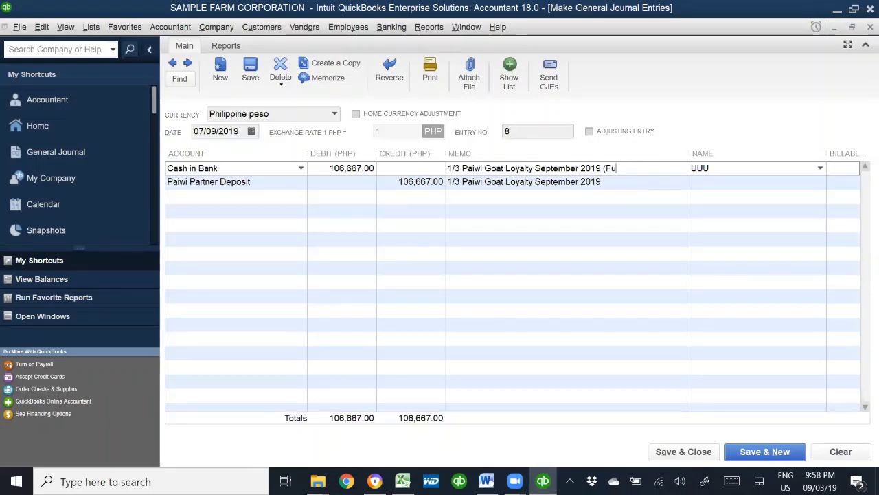
{"action": "type", "text": "(Full = P"}
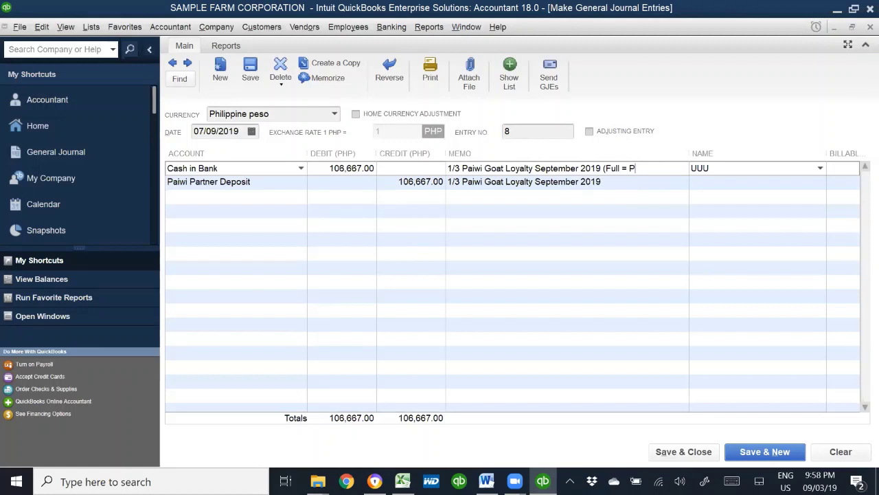
{"action": "type", "text": "320"}
{"action": "key", "text": "BackSpace"}
{"action": "type", "text": "0000"}
{"action": "key", "text": "Tab"}
{"action": "key", "text": "Tab"}
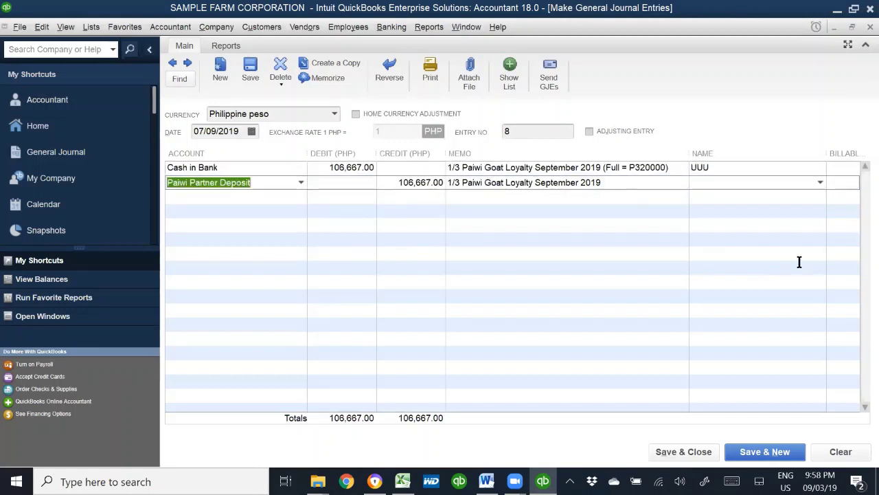
- Assign customer UUU to the Paiwi Partner Deposit line, then save the entry and start a new one
{"action": "key", "text": "Tab"}
{"action": "key", "text": "Tab"}
{"action": "key", "text": "Tab"}
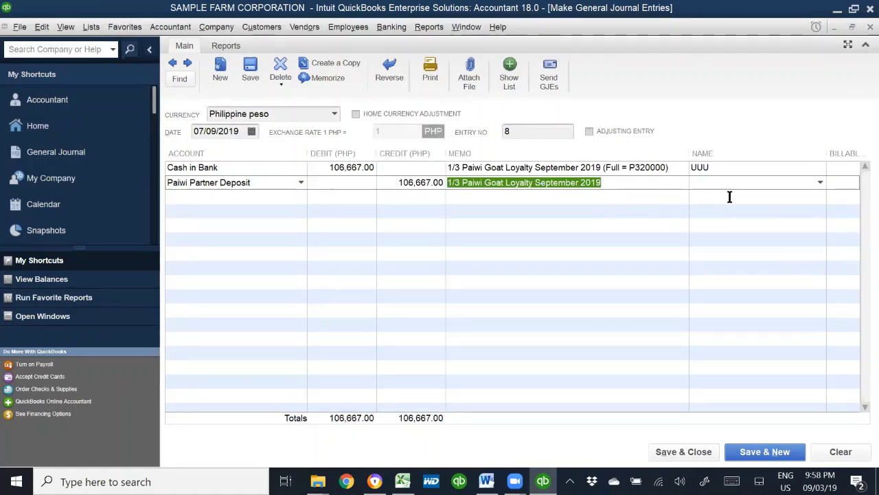
{"action": "key", "text": "Tab"}
{"action": "type", "text": "UU"}
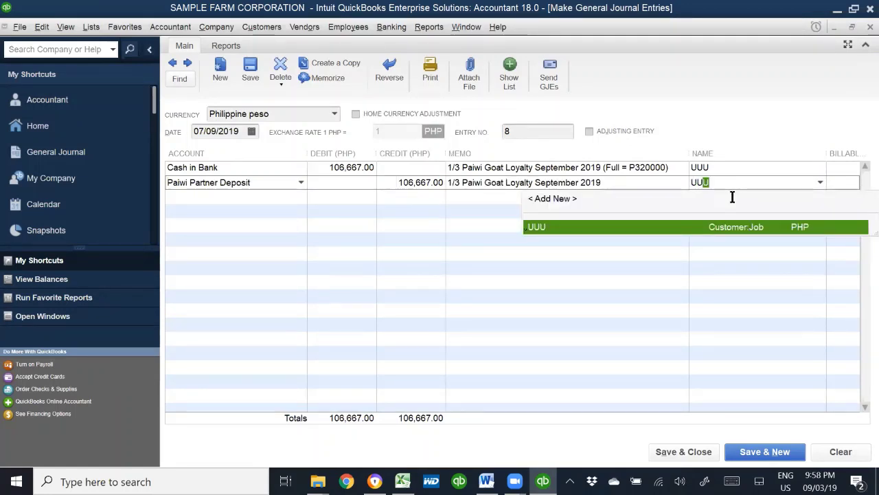
{"action": "left_click", "coordinate": [765, 452]}
- Look up Partner UUU's second payment date in Excel and date the new QuickBooks journal entry 07/16/2019
{"action": "key", "text": "alt+Tab"}
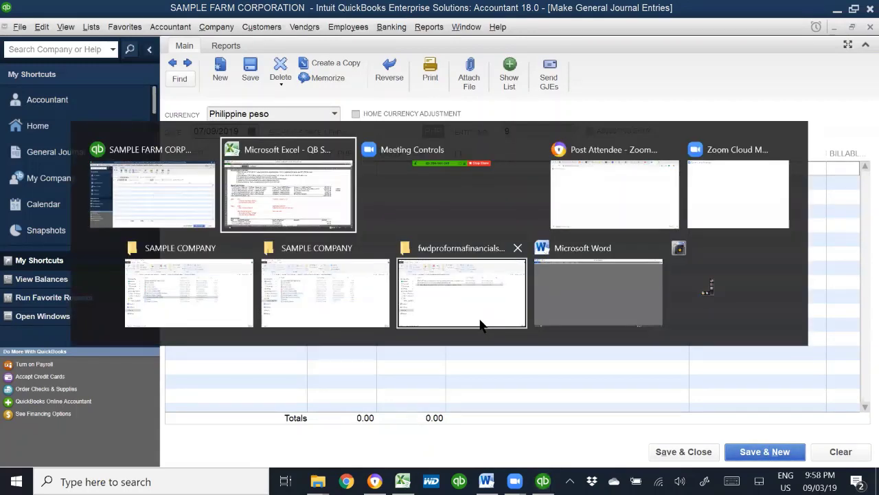
{"action": "left_click", "coordinate": [62, 218]}
{"action": "key", "text": "alt+Tab"}
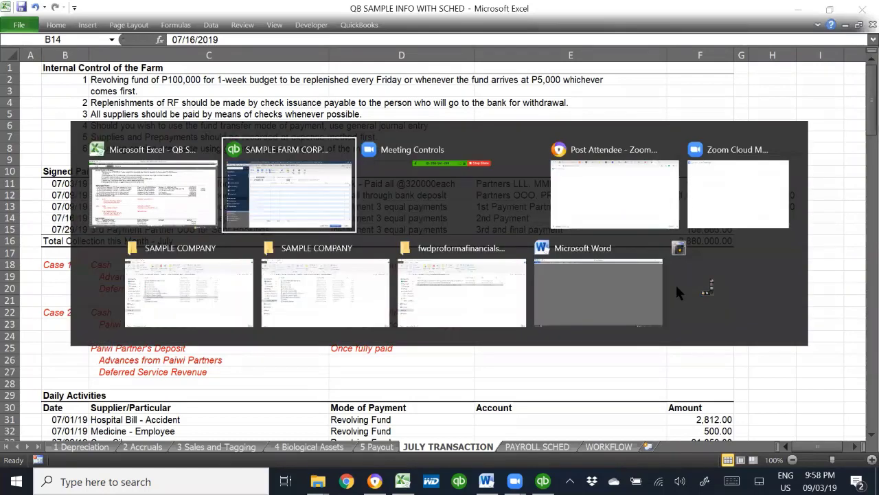
{"action": "type", "text": "07/16/19"}
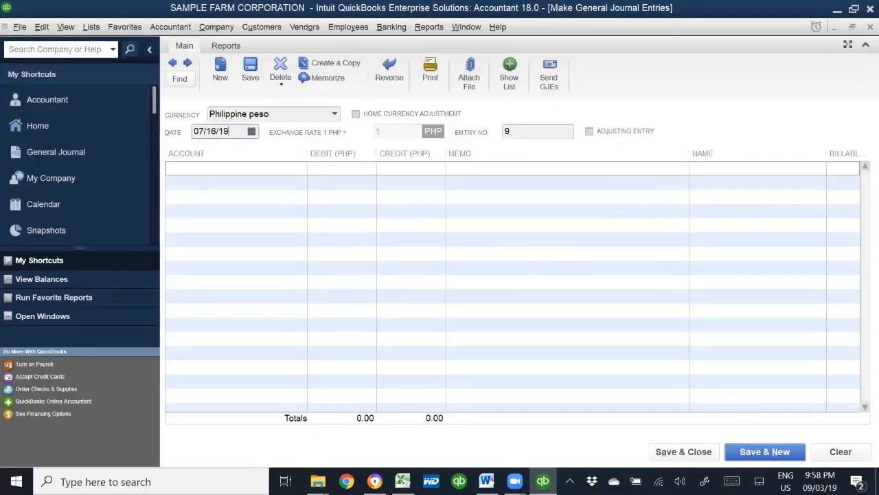
{"action": "key", "text": "Tab"}
{"action": "key", "text": "Tab"}
{"action": "key", "text": "Tab"}
- Debit Cash in Bank for 106,667 on the first line of the journal entry
{"action": "type", "text": "Cas"}
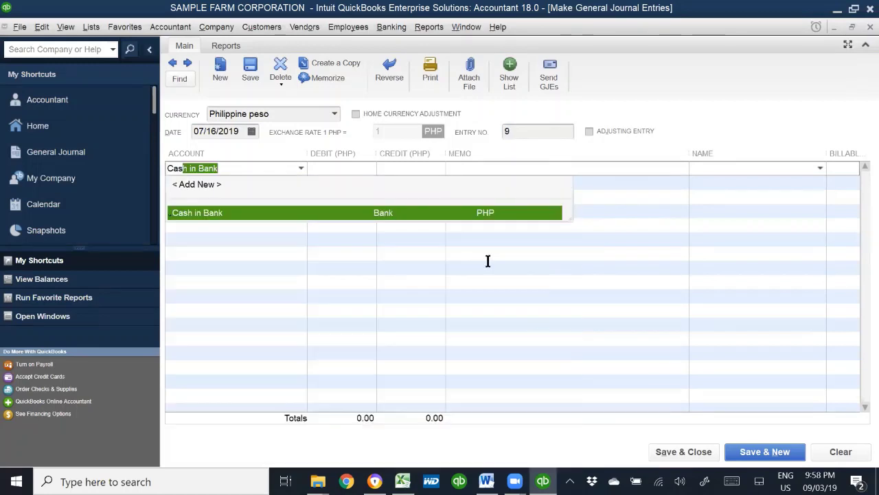
{"action": "key", "text": "Tab"}
{"action": "type", "text": "20"}
{"action": "key", "text": "BackSpace"}
{"action": "key", "text": "BackSpace"}
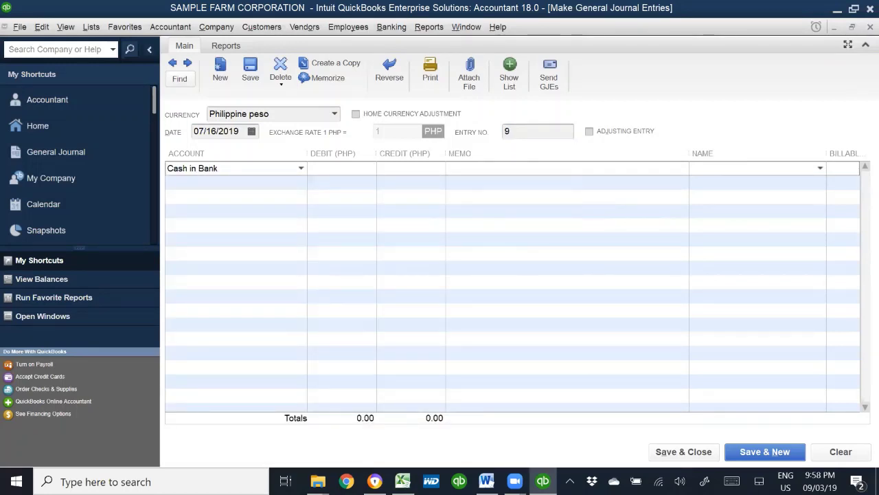
{"action": "type", "text": "12"}
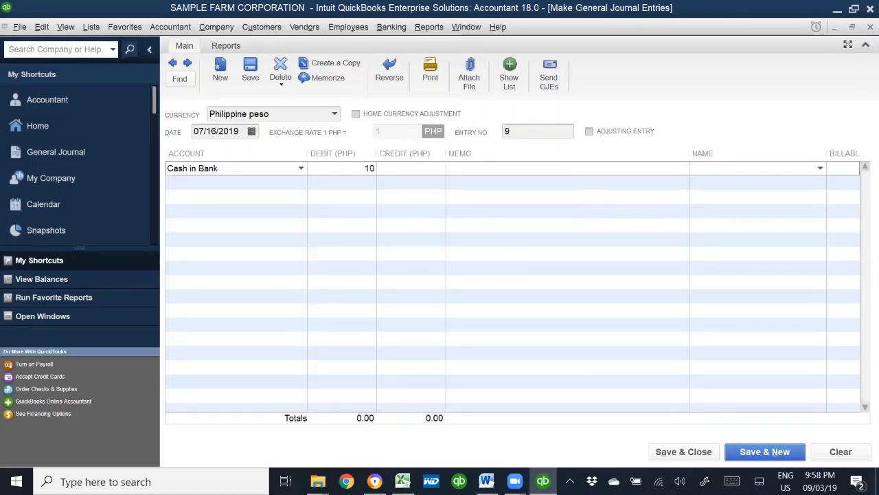
{"action": "type", "text": "+"}
{"action": "key", "text": "Escape"}
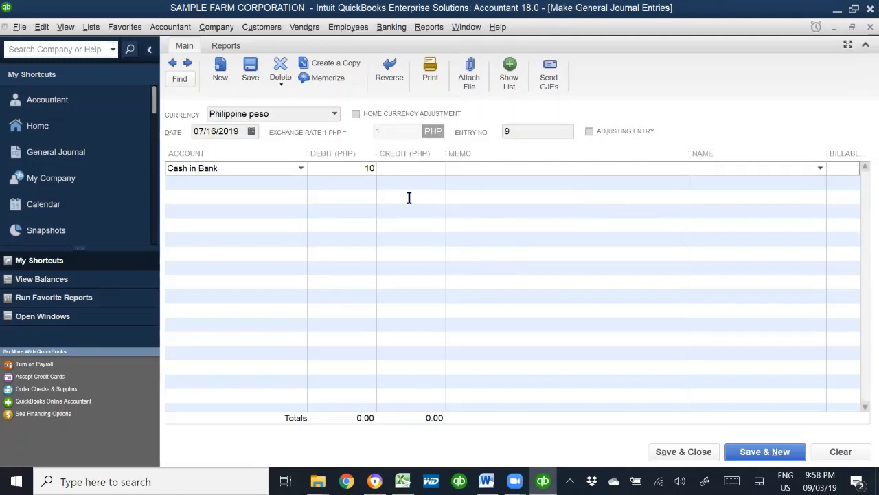
{"action": "left_click_drag", "start_coordinate": [351, 173], "coordinate": [465, 167]}
{"action": "type", "text": "106667"}
{"action": "key", "text": "Tab"}
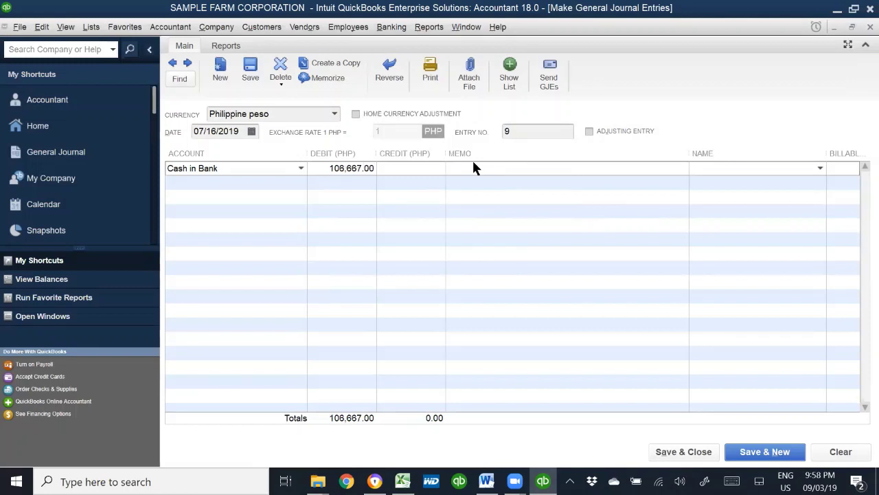
- Enter the memo "2/3 Paiwi Goat Loyalty" on the Cash in Bank line and assign it to customer UUU
{"action": "type", "text": "2/3"}
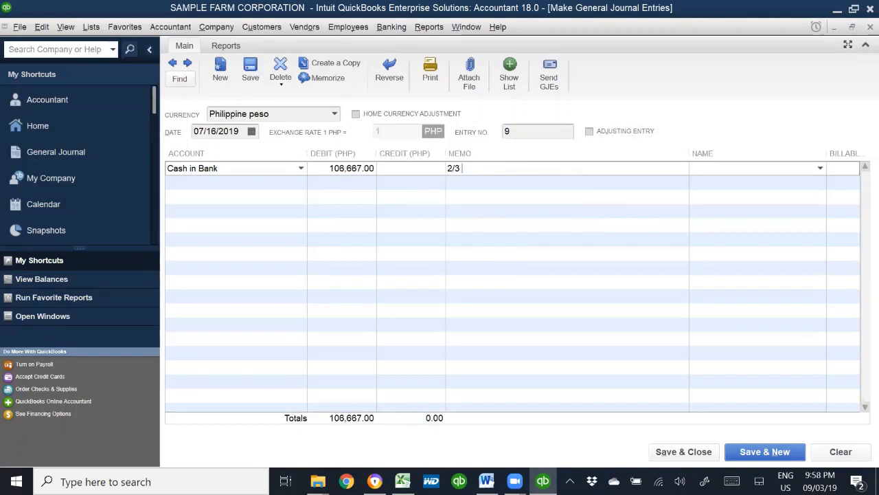
{"action": "type", "text": " Paiwi Goat Loyalty"}
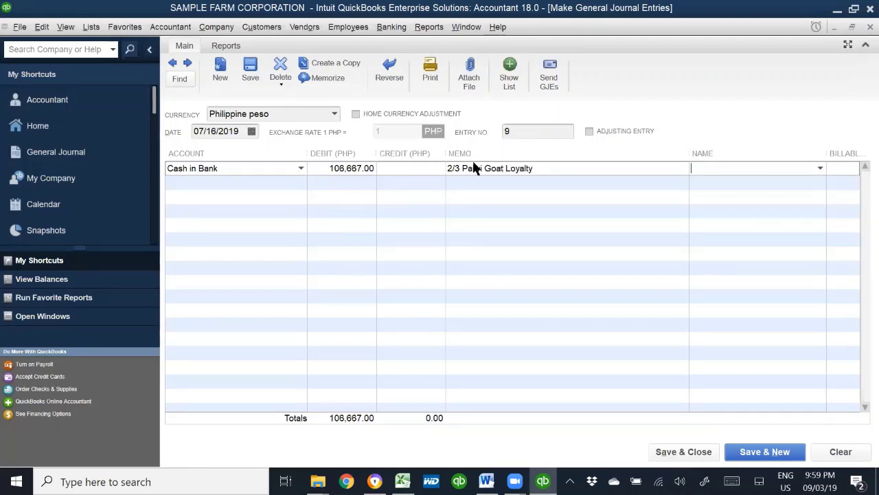
{"action": "key", "text": "Tab"}
{"action": "type", "text": "UUU"}
{"action": "key", "text": "Tab"}
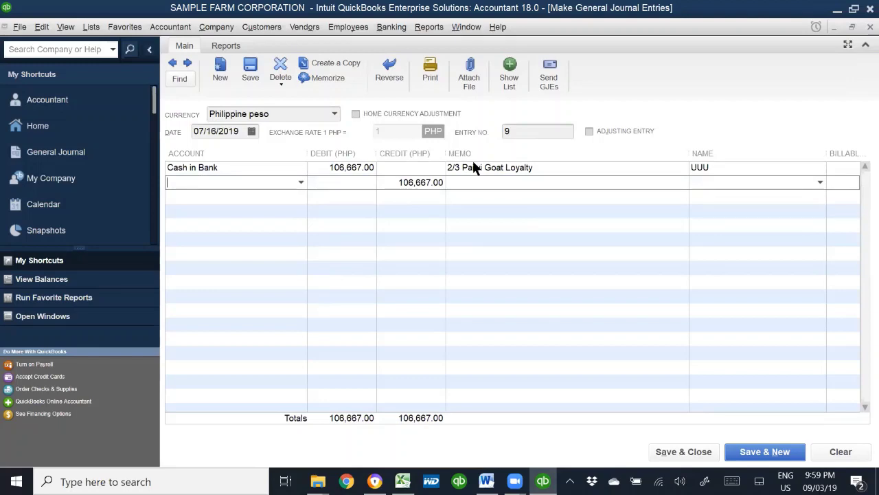
- Set the credit line to Paiwi Partner Deposit for customer UUU, then save the second-installment entry and start a new one
{"action": "type", "text": "Paiwi Partner Deposit"}
{"action": "key", "text": "Tab"}
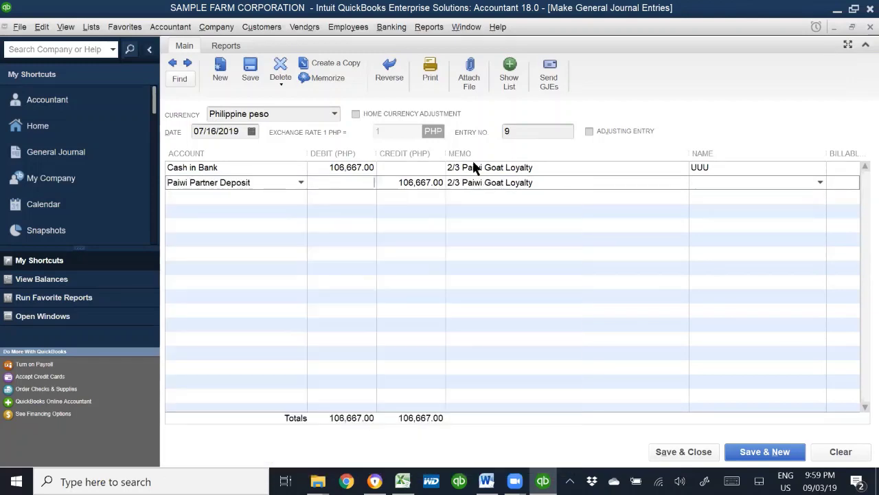
{"action": "key", "text": "Tab"}
{"action": "key", "text": "Tab"}
{"action": "key", "text": "Tab"}
{"action": "type", "text": "UU"}
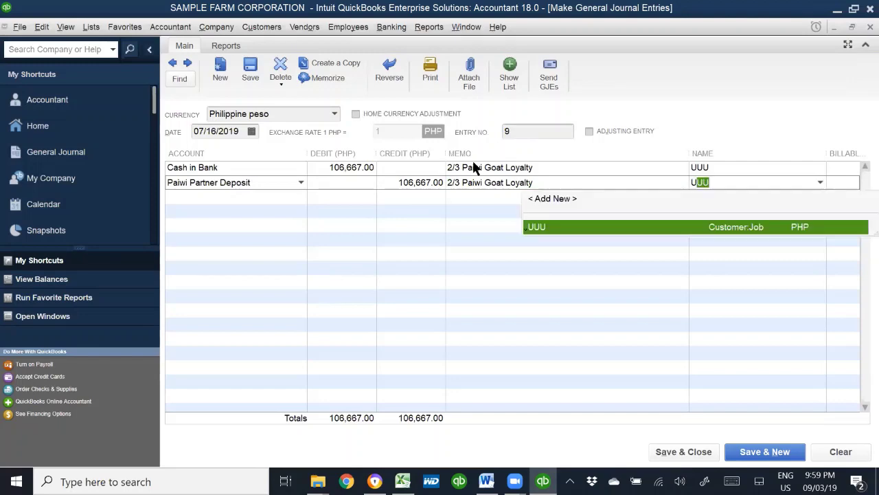
{"action": "left_click", "coordinate": [773, 451]}
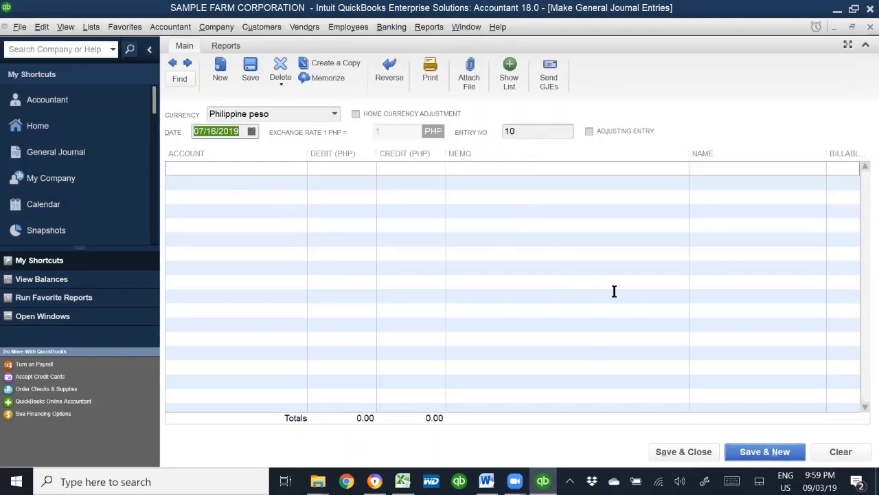
- Look up Partner UUU's third payment date in Excel and date the new QuickBooks journal entry 07/29/2019
{"action": "key", "text": "alt+Tab"}
{"action": "key", "text": "alt+Tab"}
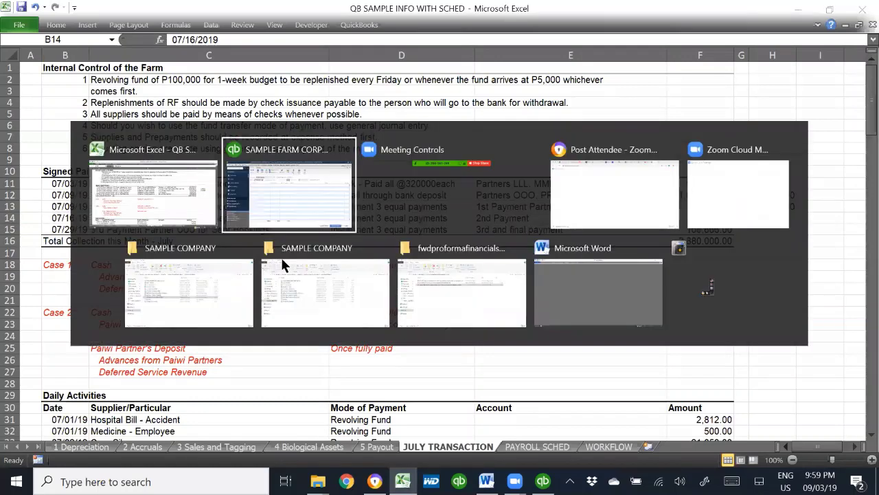
{"action": "type", "text": "07/29/"}
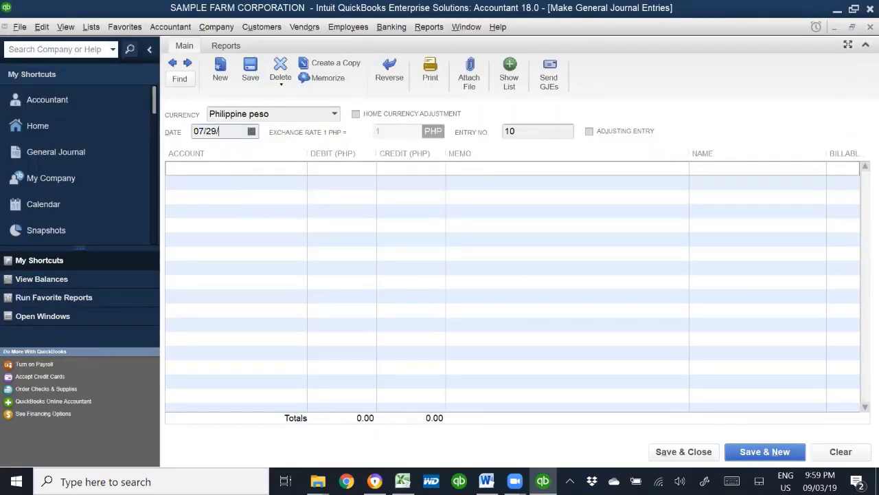
{"action": "key", "text": "Tab"}
{"action": "key", "text": "Tab"}
{"action": "key", "text": "Tab"}
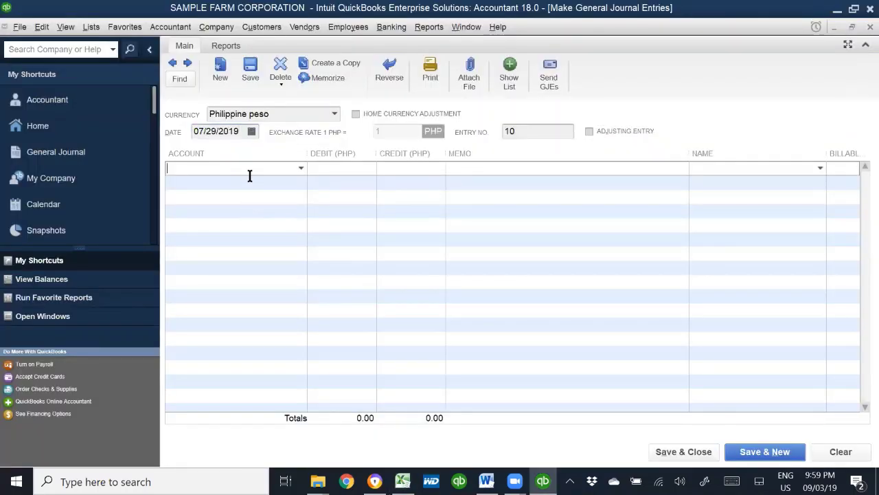
- Debit Cash in Bank for 106,666 on the first line of the 07/29/2019 journal entry
{"action": "type", "text": "Cash in Bank"}
{"action": "key", "text": "Tab"}
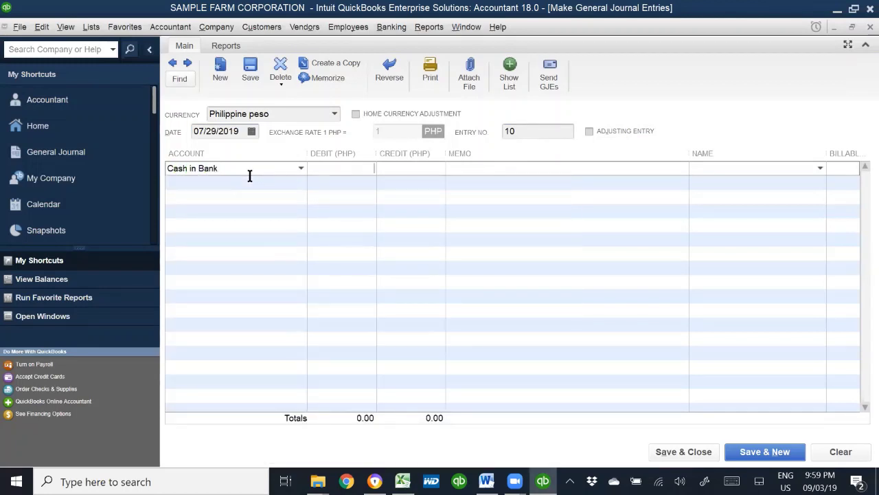
{"action": "type", "text": "106,666"}
{"action": "key", "text": "Tab"}
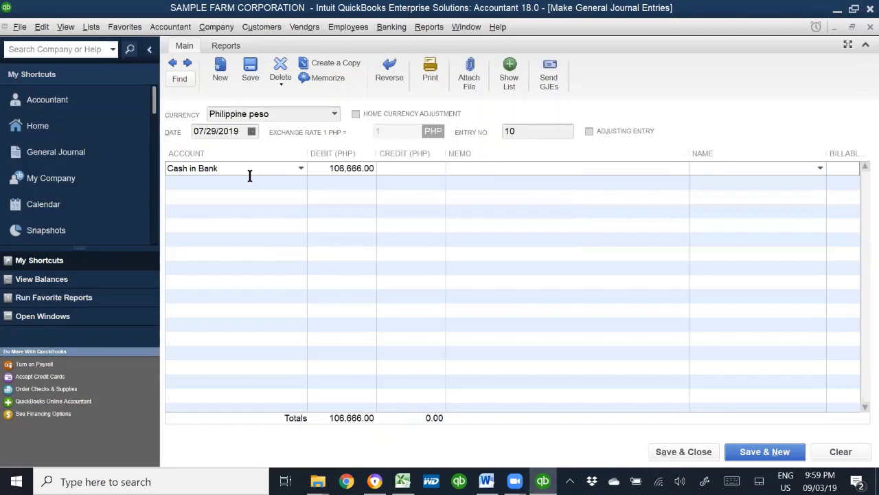
- Enter the memo "3/3 Paiwi Goat Loyalty" on the Cash in Bank line and assign it to customer UUU
{"action": "type", "text": "3/3 "}
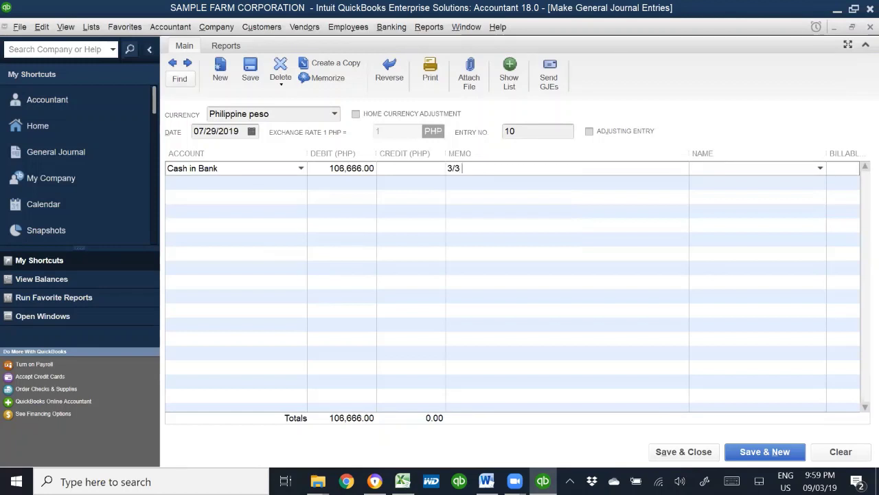
{"action": "type", "text": "Goat P"}
{"action": "type", "text": "au"}
{"action": "type", "text": "ai"}
{"action": "key", "text": "BackSpace"}
{"action": "key", "text": "BackSpace"}
{"action": "key", "text": "BackSpace"}
{"action": "key", "text": "BackSpace"}
{"action": "key", "text": "BackSpace"}
{"action": "key", "text": "BackSpace"}
{"action": "key", "text": "BackSpace"}
{"action": "key", "text": "BackSpace"}
{"action": "key", "text": "BackSpace"}
{"action": "type", "text": "Paiwi Goat Loyalty"}
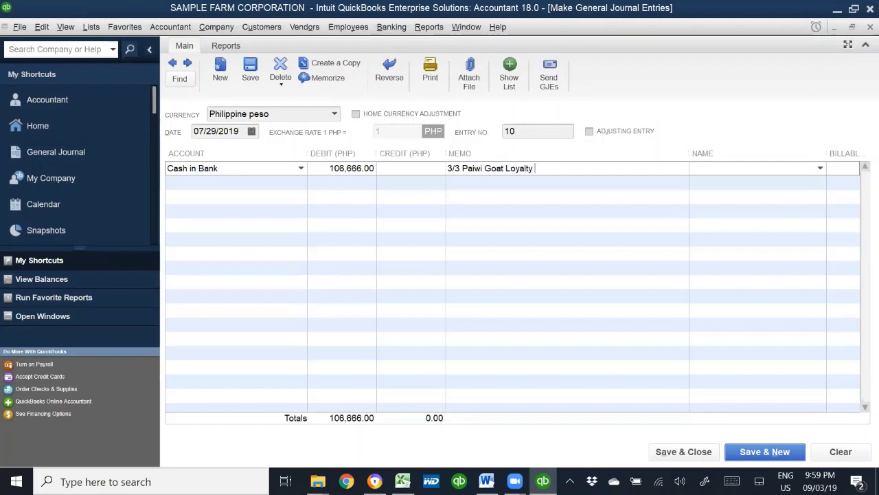
{"action": "key", "text": "Tab"}
{"action": "type", "text": "U"}
{"action": "left_click", "coordinate": [249, 177]}
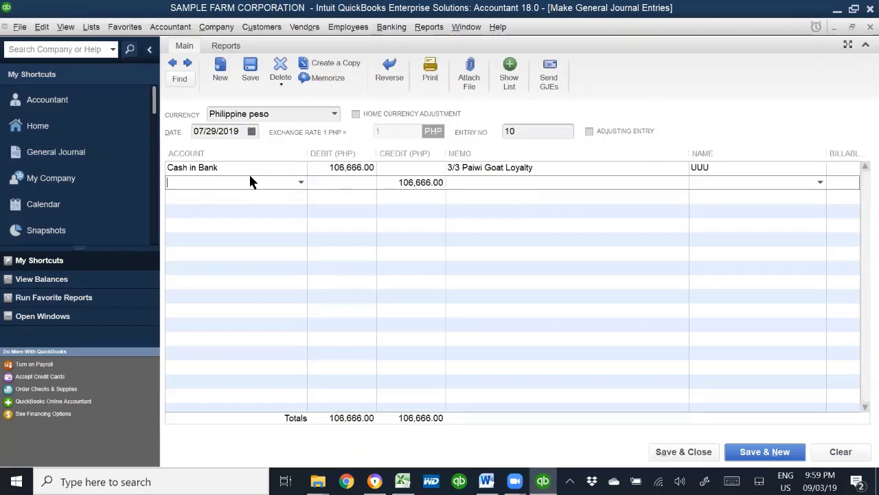
- Set the credit line to Paiwi Partner Deposit for customer UUU, then save the final-installment entry and start a new one
{"action": "type", "text": "dep"}
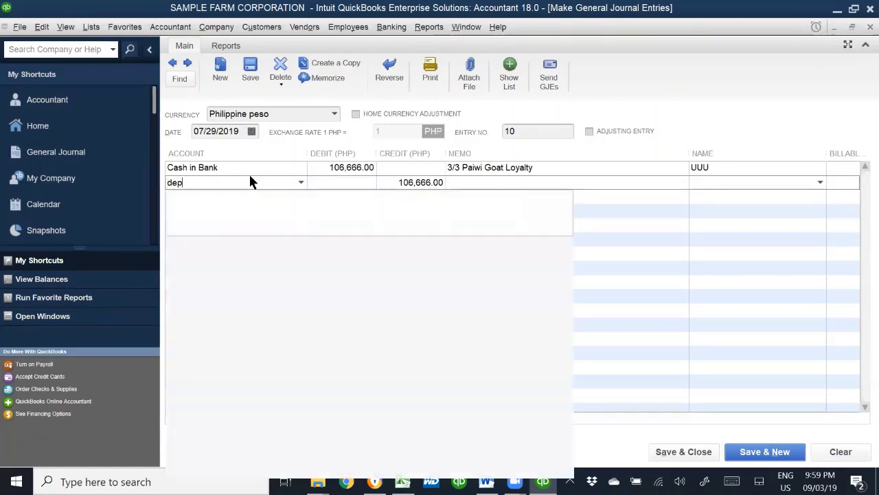
{"action": "key", "text": "BackSpace"}
{"action": "key", "text": "BackSpace"}
{"action": "key", "text": "BackSpace"}
{"action": "type", "text": "Paiwi"}
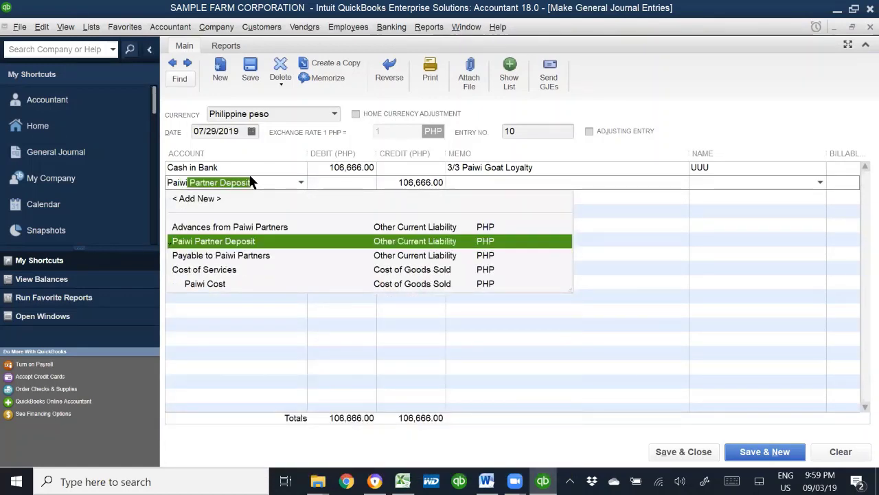
{"action": "key", "text": "Tab"}
{"action": "key", "text": "Tab"}
{"action": "key", "text": "Tab"}
{"action": "key", "text": "Tab"}
{"action": "type", "text": "U"}
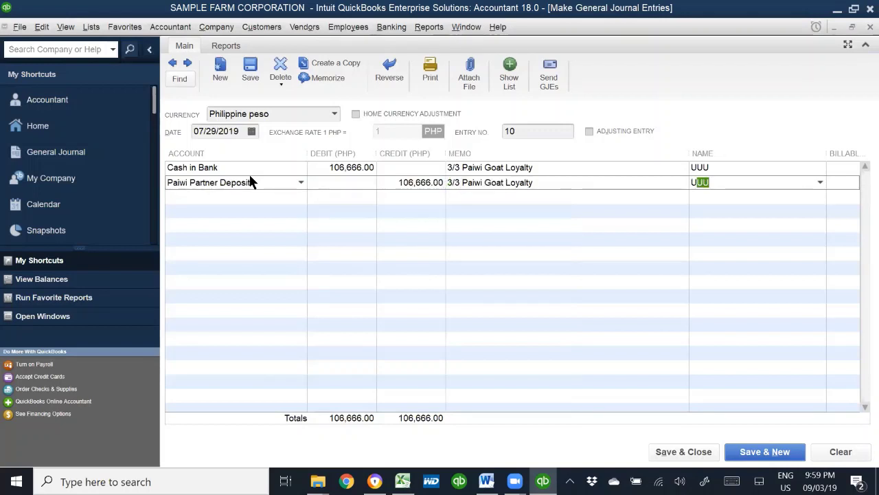
{"action": "left_click", "coordinate": [771, 457]}
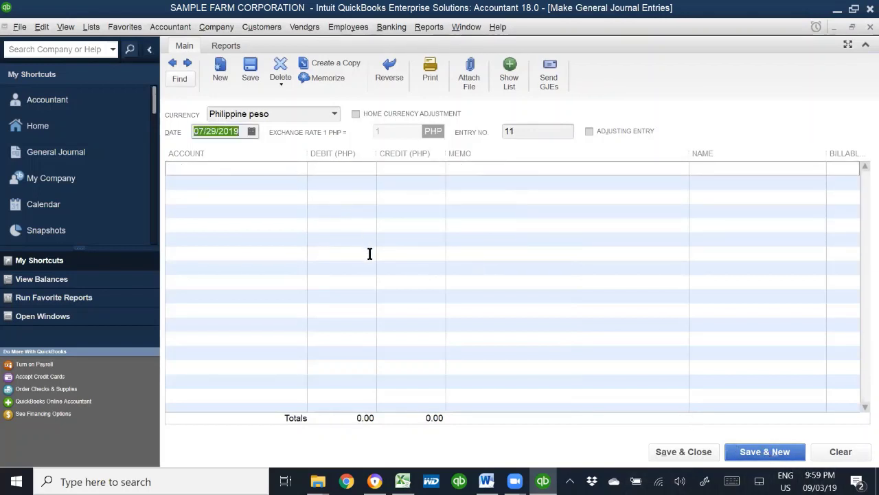
- Find Paiwi Partner Deposit in the Chart of Accounts and open its register to check the three recorded installments
{"action": "left_click", "coordinate": [98, 136]}
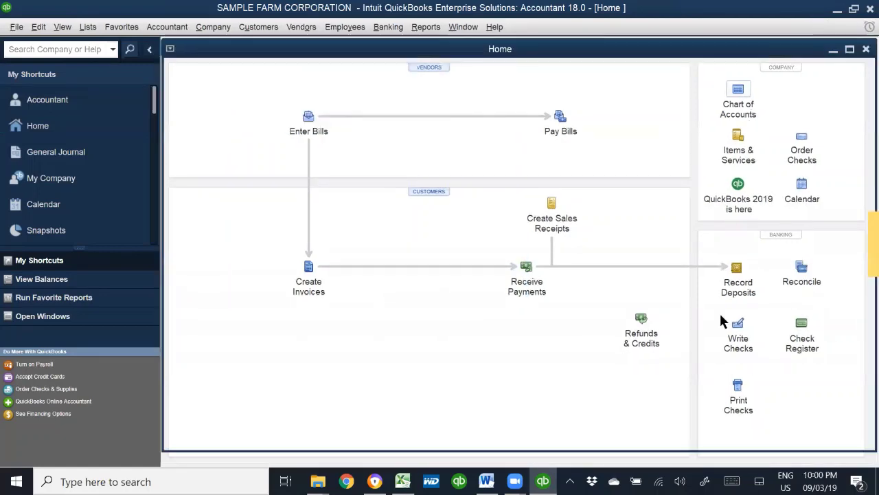
{"action": "key", "text": "ctrl+a"}
{"action": "scroll", "coordinate": [651, 357], "scroll_direction": "down", "scroll_amount": 12}
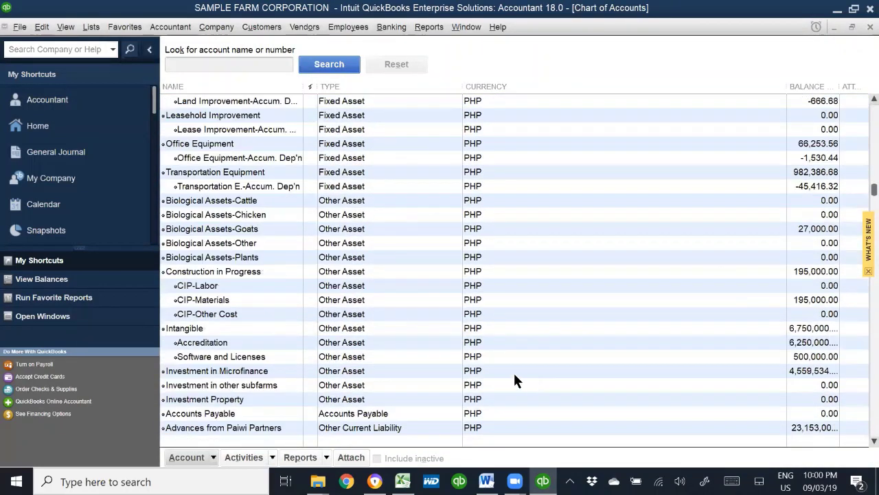
{"action": "scroll", "coordinate": [248, 364], "scroll_direction": "down", "scroll_amount": 7}
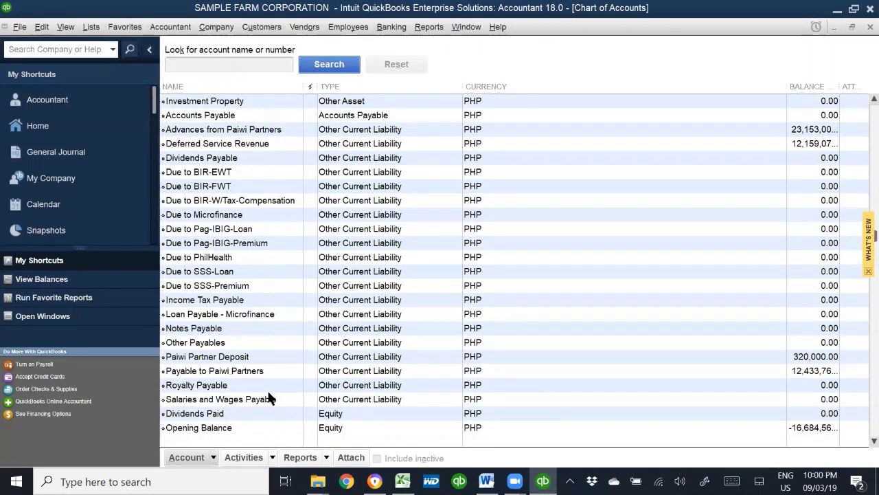
{"action": "left_click", "coordinate": [237, 359]}
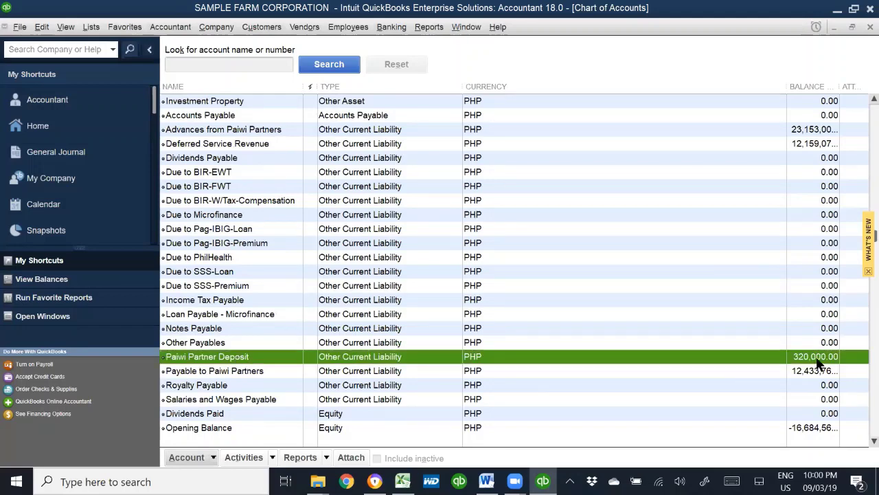
{"action": "double_click", "coordinate": [674, 358]}
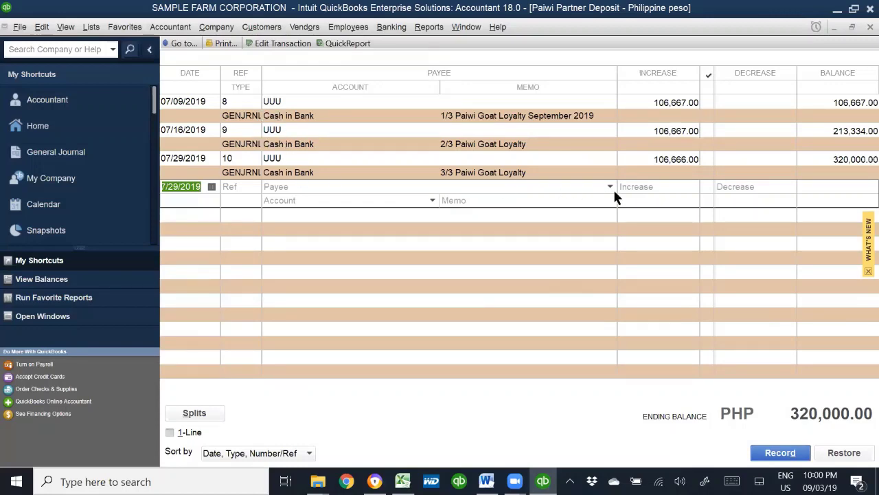
- Start a new general journal entry dated 07/29/2019 and debit Paiwi Partner Deposit for 320,000 on its first line
{"action": "left_click", "coordinate": [41, 127]}
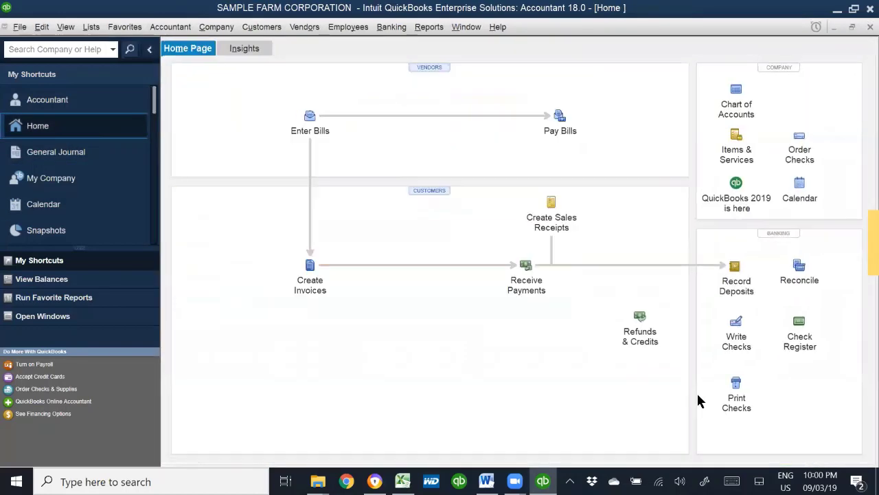
{"action": "left_click", "coordinate": [19, 152]}
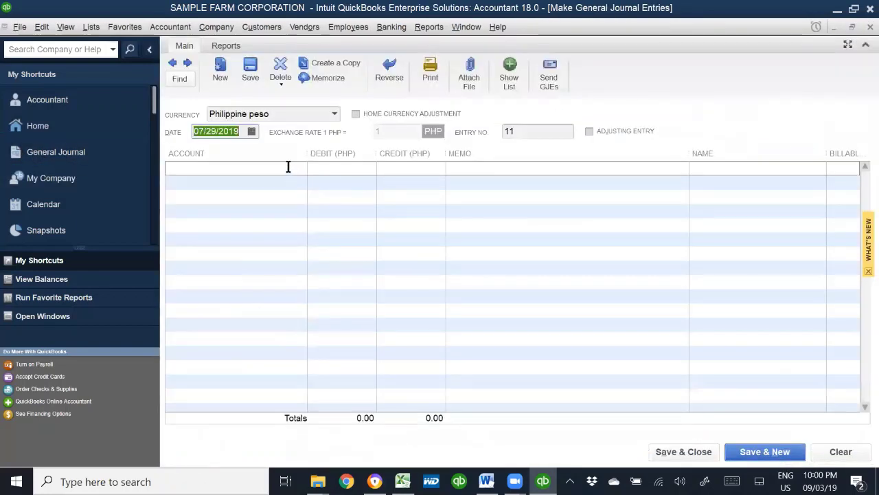
{"action": "key", "text": "Tab"}
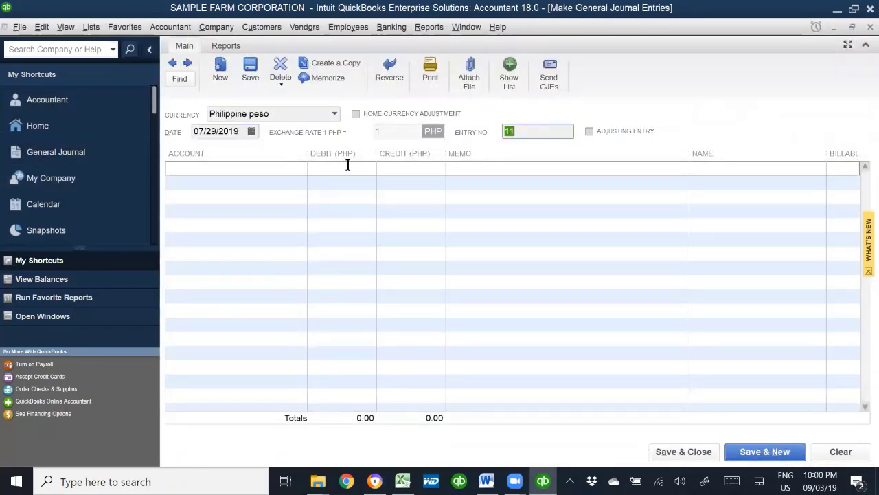
{"action": "key", "text": "Tab"}
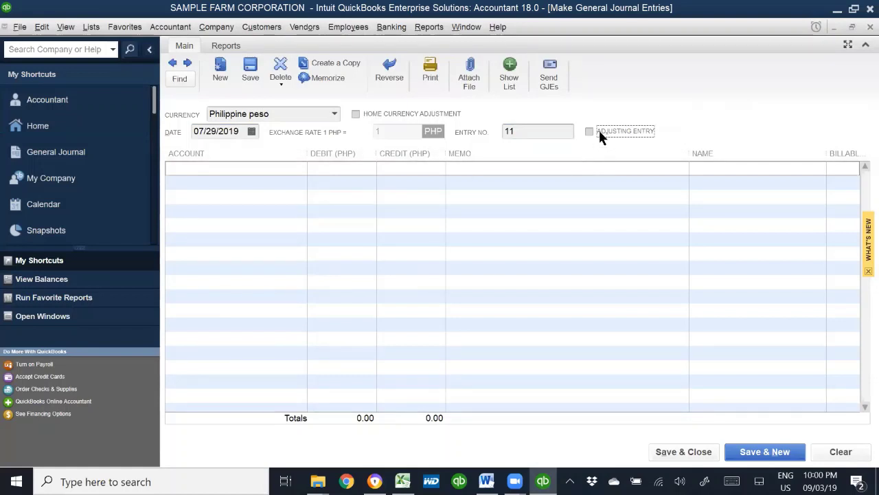
{"action": "left_click", "coordinate": [279, 172]}
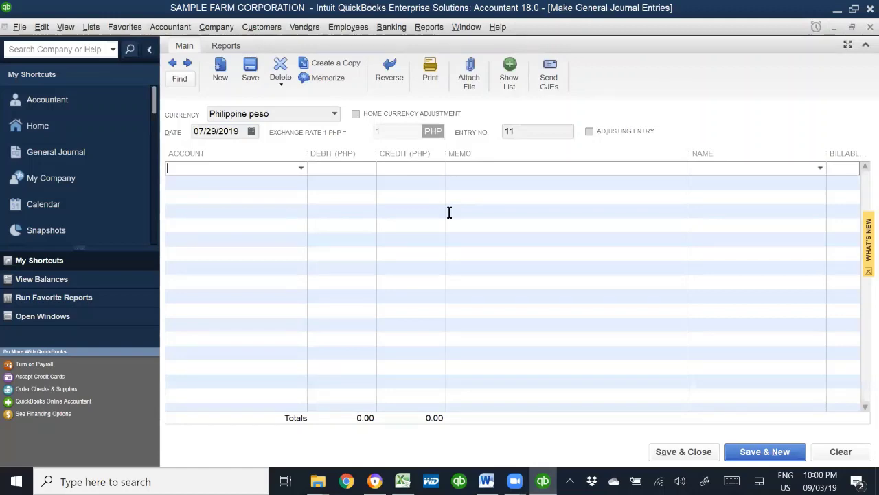
{"action": "type", "text": "Paiwi Partner Deposit"}
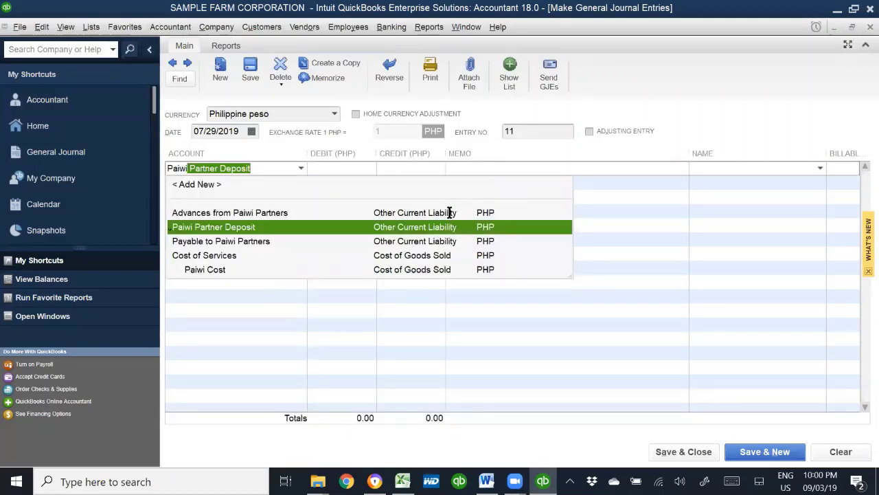
{"action": "key", "text": "Tab"}
{"action": "type", "text": "320,000"}
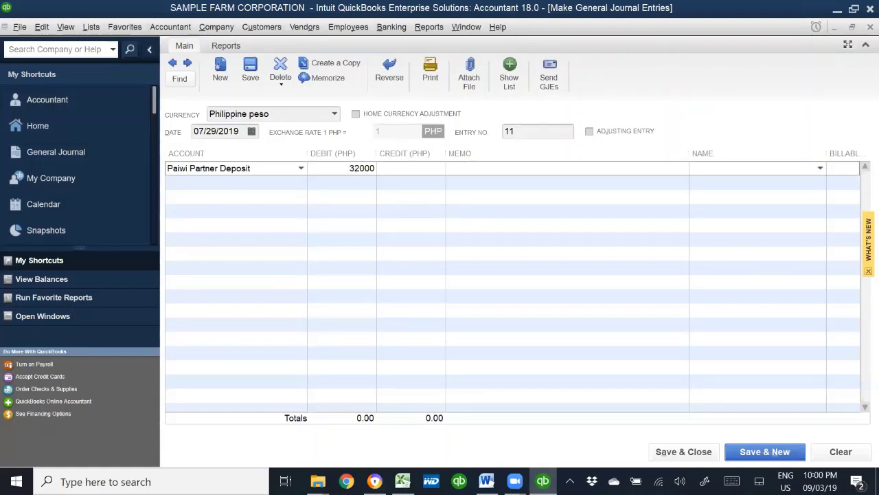
{"action": "key", "text": "Tab"}
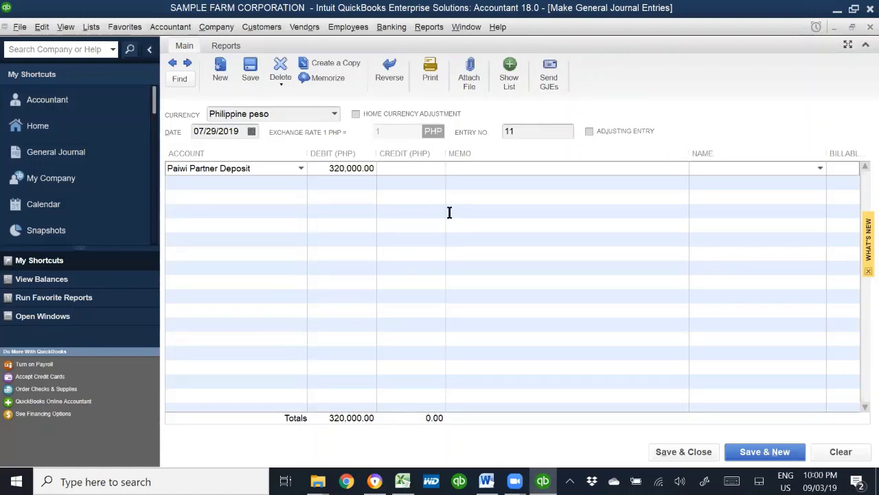
- Enter the memo "Reversal of Deposit" on the Paiwi Partner Deposit line and assign it to customer UUU
{"action": "type", "text": "REve"}
{"action": "type", "text": "De"}
{"action": "type", "text": "UUU"}
{"action": "key", "text": "Tab"}
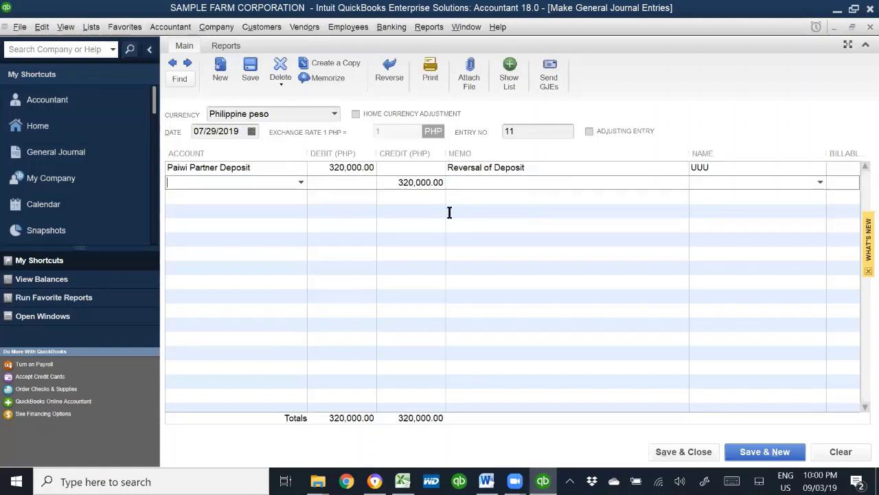
- Credit Advances from Paiwi Partners for 195,000 on the second line of the journal entry
{"action": "type", "text": "Advances from Paiwi Partners"}
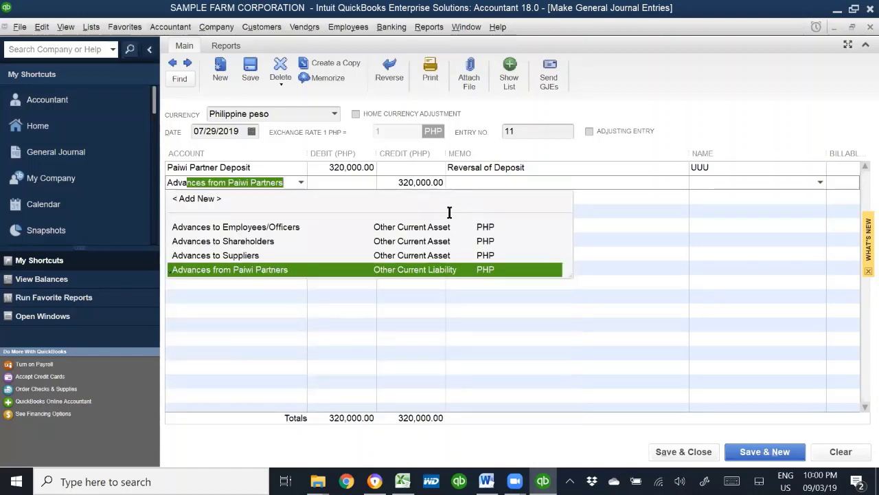
{"action": "key", "text": "Tab"}
{"action": "key", "text": "Tab"}
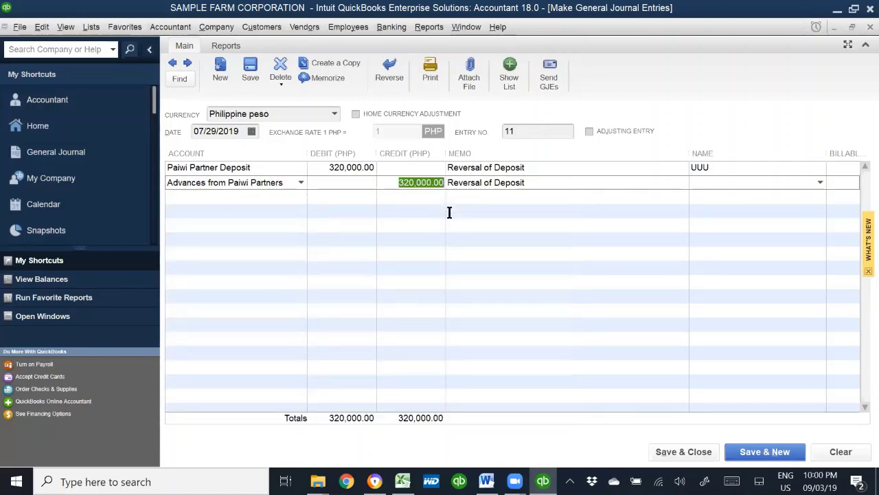
{"action": "type", "text": "195000"}
{"action": "key", "text": "Tab"}
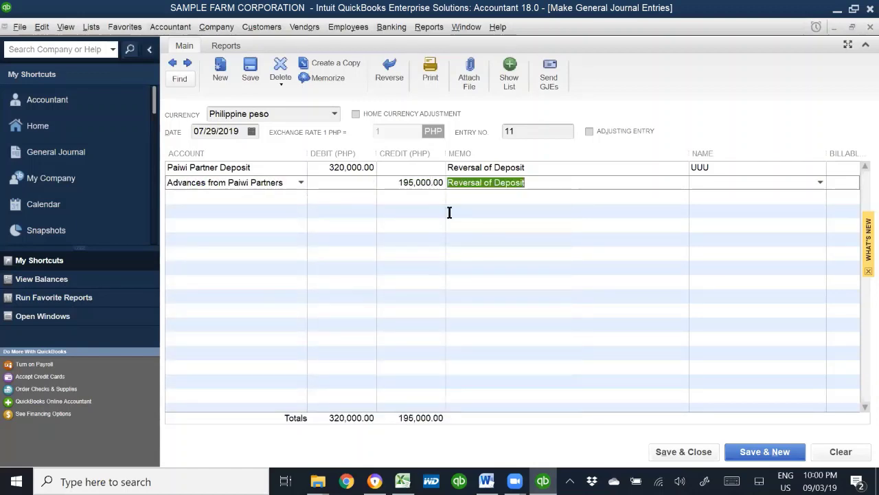
- Enter the memo "30heads @ P6500" on the Advances from Paiwi Partners line and assign it to customer UUU
{"action": "type", "text": "30hea"}
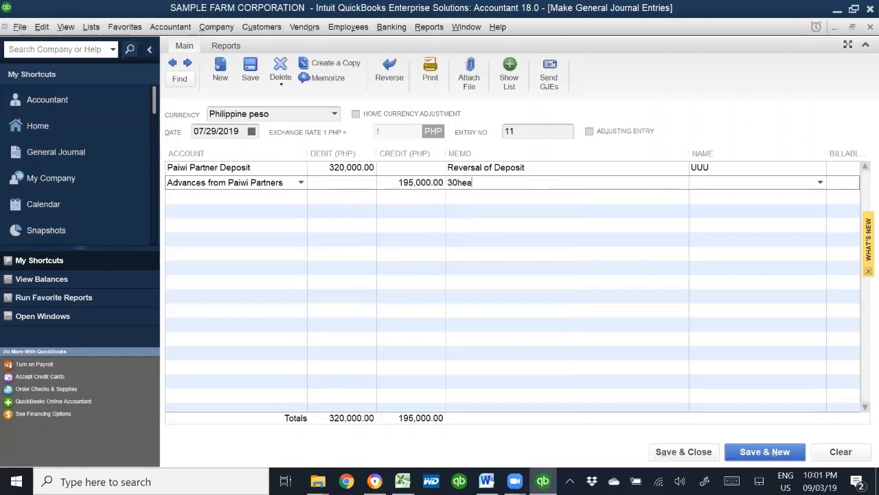
{"action": "type", "text": "ds @ P6500"}
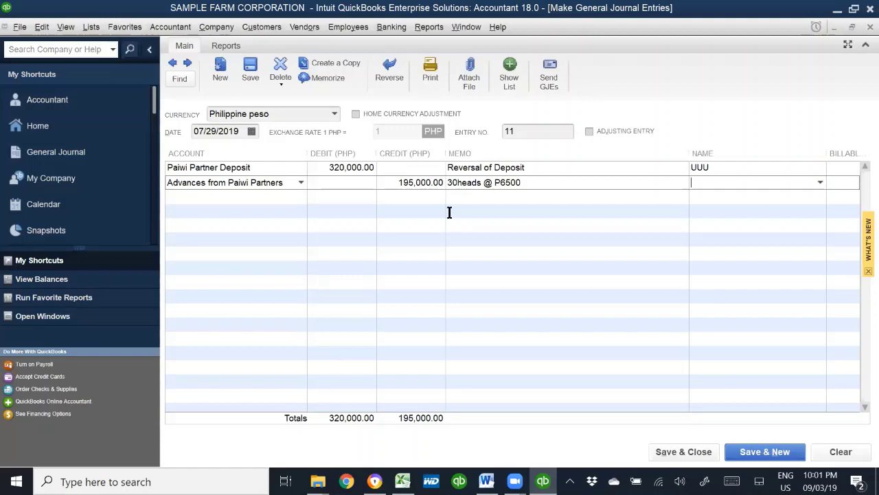
{"action": "key", "text": "Tab"}
{"action": "type", "text": "U"}
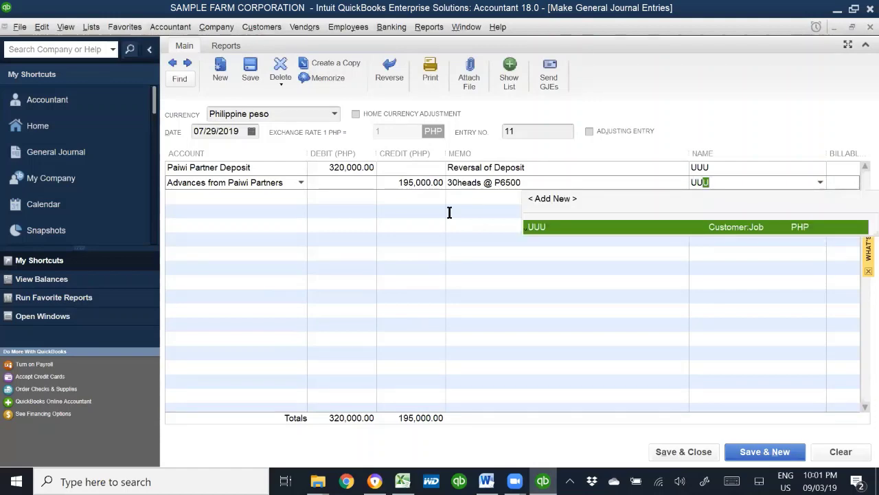
{"action": "key", "text": "Tab"}
{"action": "key", "text": "Tab"}
- Credit the remaining 125,000 to Deferred Service Revenue on the third line
{"action": "type", "text": "defere"}
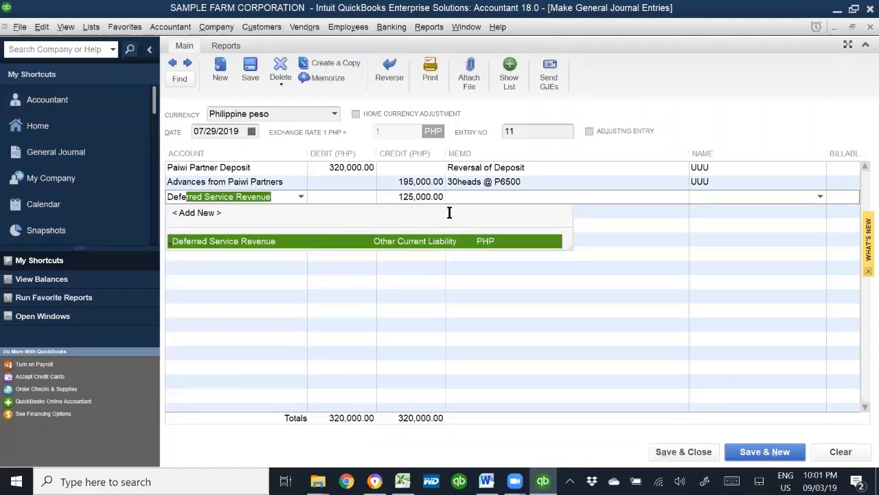
{"action": "key", "text": "Tab"}
{"action": "key", "text": "Tab"}
{"action": "key", "text": "Tab"}
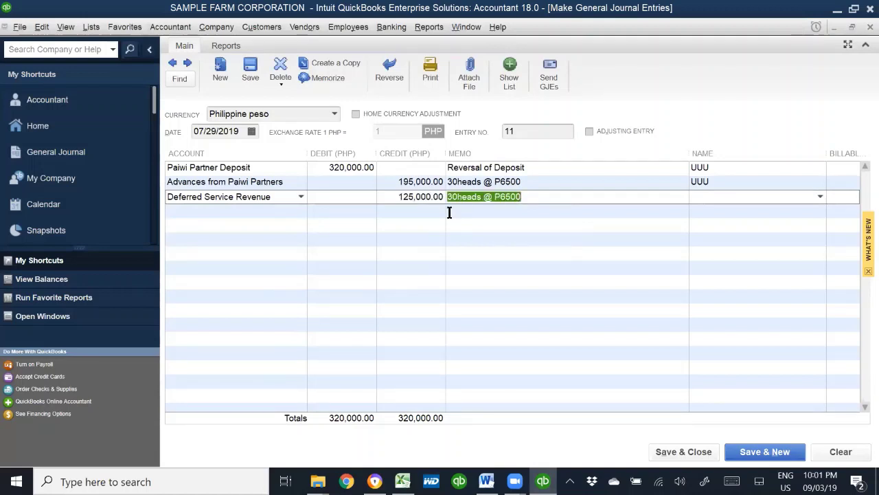
- Add the memo "To be amortized starting September 2019 over 35months" and customer UUU to the Deferred Service Revenue line, then save and start a new entry
{"action": "type", "text": "To be amorti"}
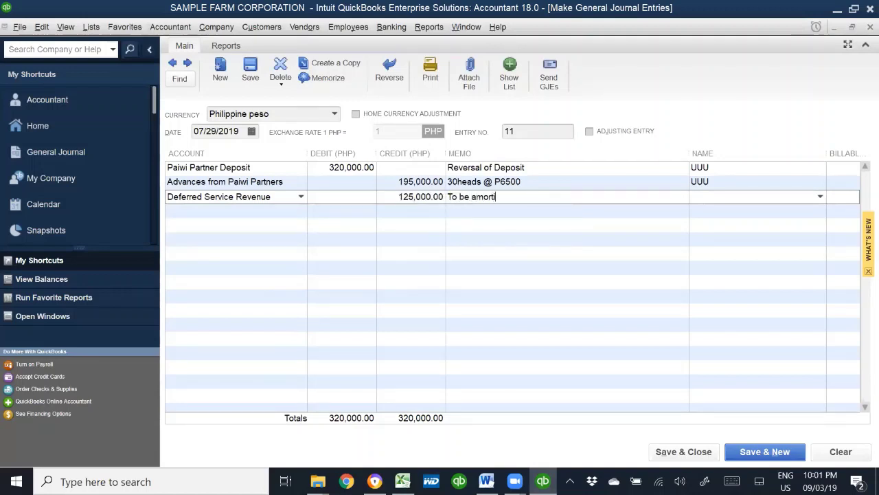
{"action": "type", "text": "zed starting September"}
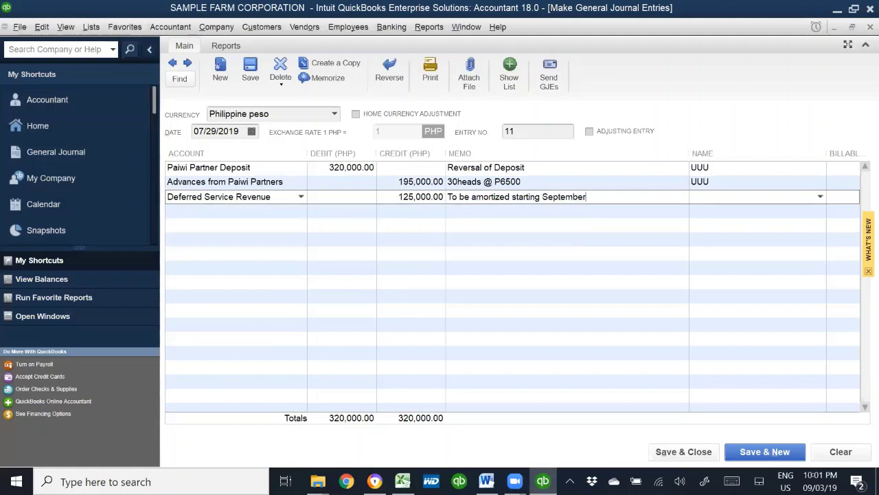
{"action": "type", "text": " 2019 over 35months"}
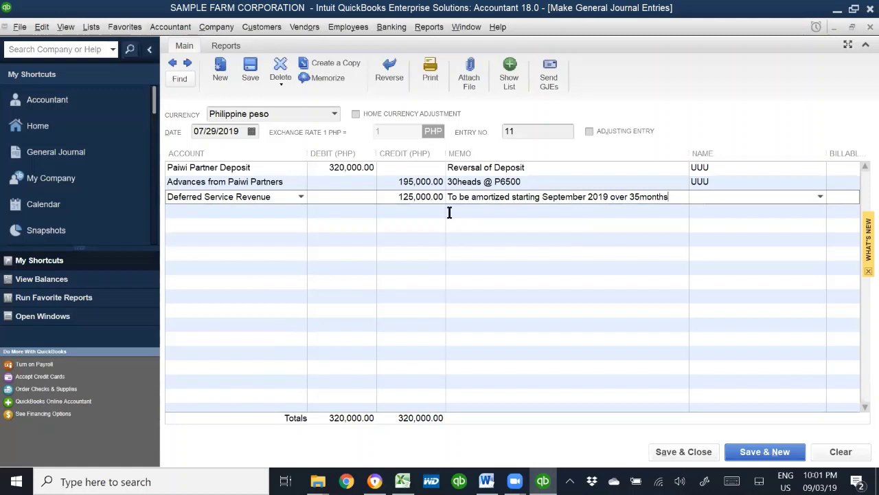
{"action": "type", "text": "UUU"}
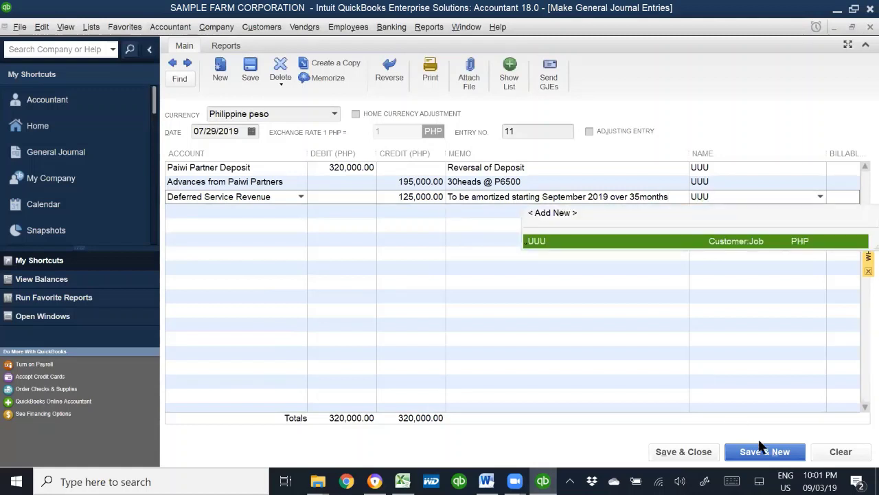
{"action": "left_click", "coordinate": [780, 451]}
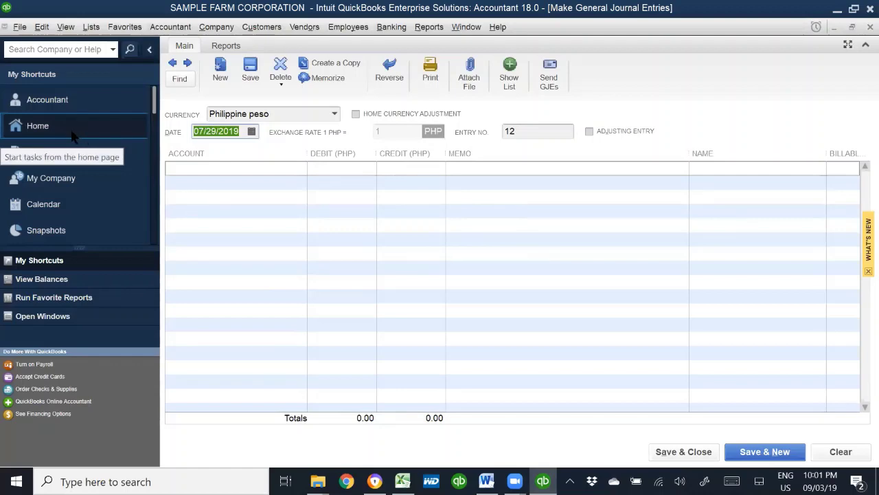
- Check the Paiwi Partner Deposit balance in the Chart of Accounts and its register for the reversal, then return to the home page
{"action": "left_click", "coordinate": [49, 134]}
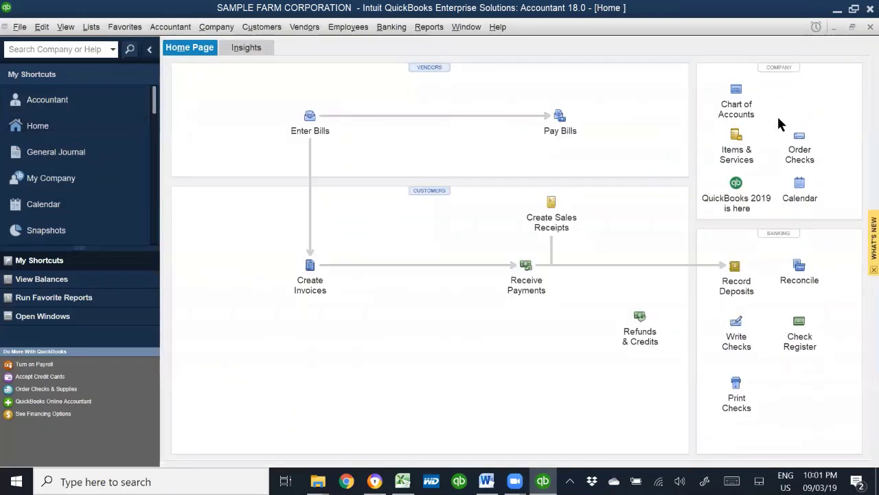
{"action": "left_click", "coordinate": [732, 99]}
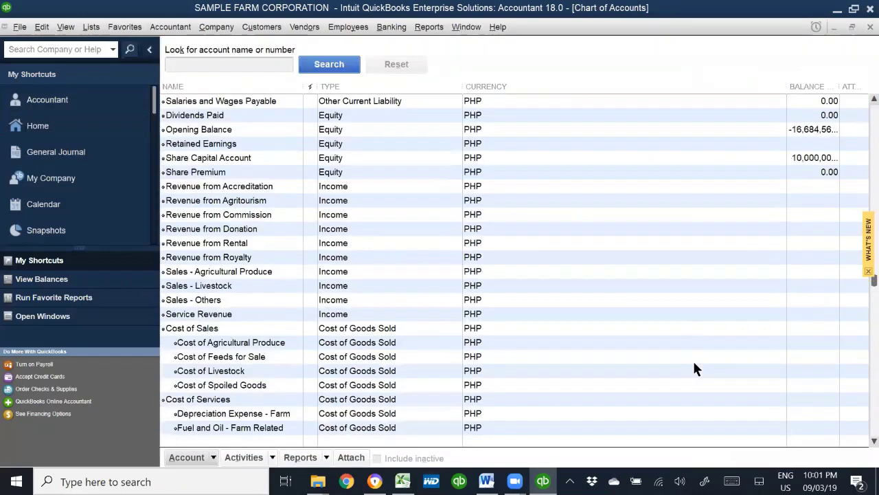
{"action": "scroll", "coordinate": [694, 369], "scroll_direction": "down", "scroll_amount": 11}
{"action": "scroll", "coordinate": [440, 402], "scroll_direction": "up", "scroll_amount": 13}
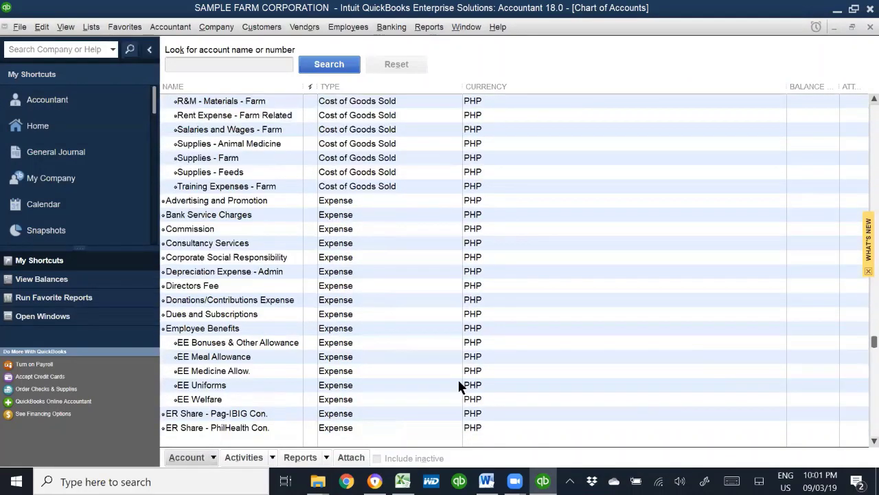
{"action": "scroll", "coordinate": [461, 385], "scroll_direction": "down", "scroll_amount": 8}
{"action": "scroll", "coordinate": [462, 383], "scroll_direction": "up", "scroll_amount": 11}
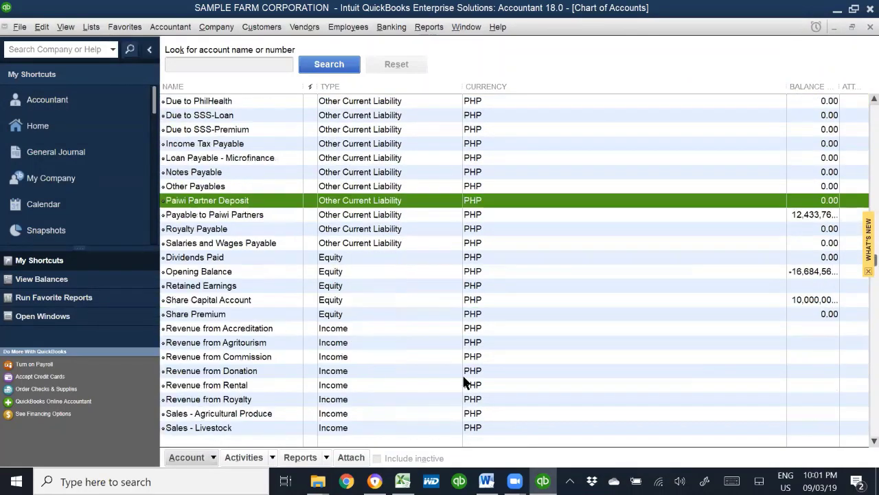
{"action": "scroll", "coordinate": [462, 383], "scroll_direction": "down", "scroll_amount": 7}
{"action": "scroll", "coordinate": [462, 383], "scroll_direction": "up", "scroll_amount": 15}
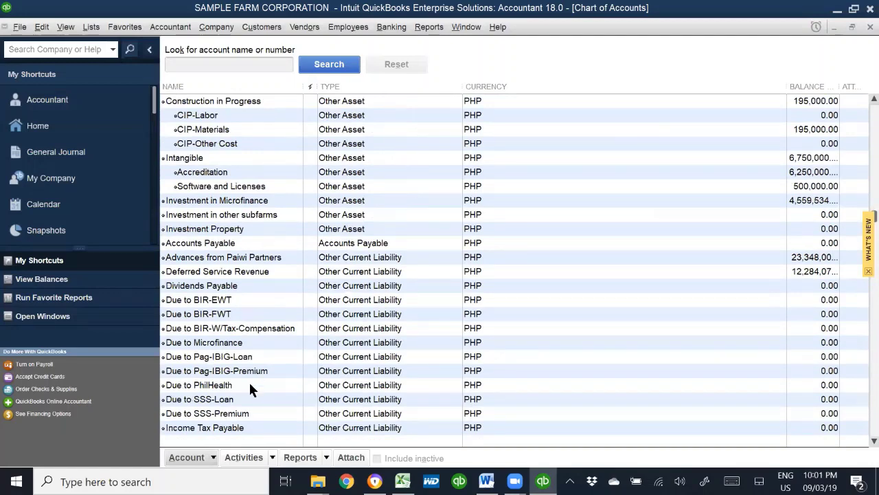
{"action": "scroll", "coordinate": [207, 398], "scroll_direction": "down", "scroll_amount": 2}
{"action": "left_click", "coordinate": [208, 399]}
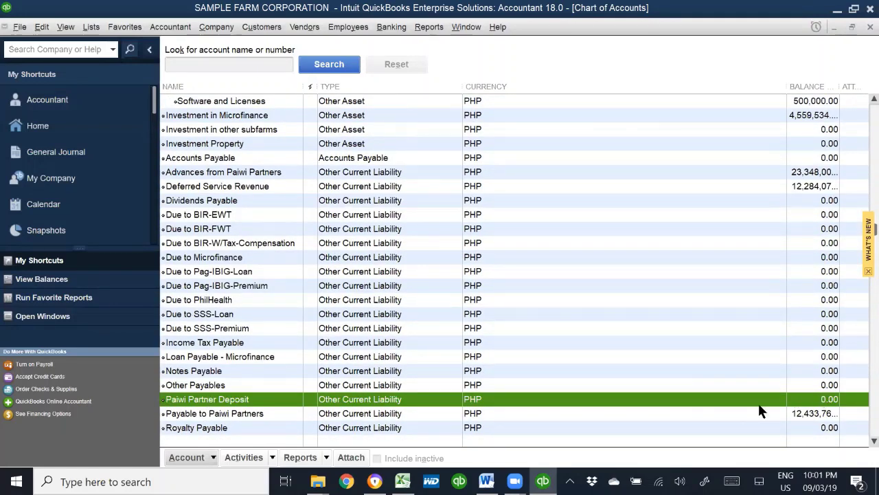
{"action": "left_click", "coordinate": [729, 413]}
{"action": "double_click", "coordinate": [738, 398]}
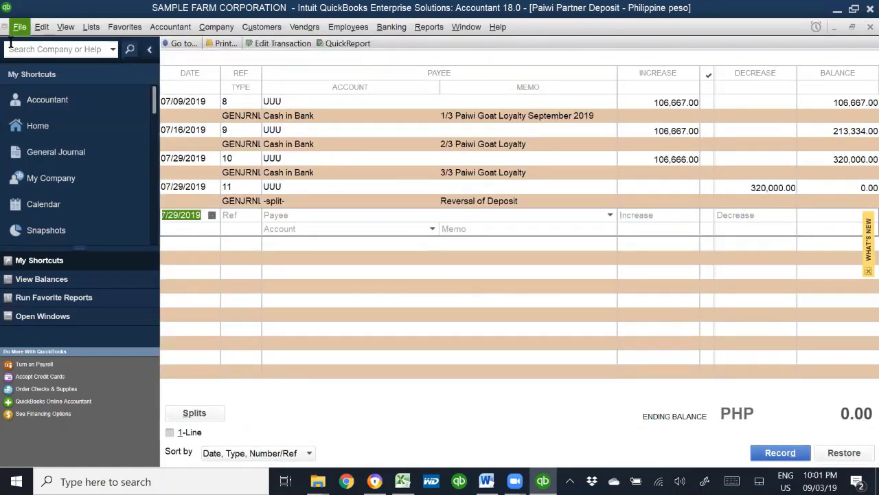
{"action": "left_click", "coordinate": [38, 128]}
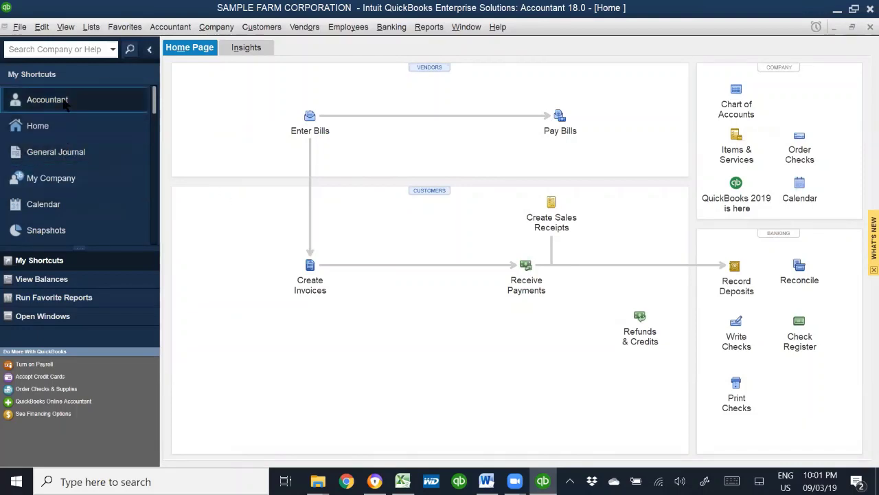
{"action": "key", "text": "alt+Tab"}
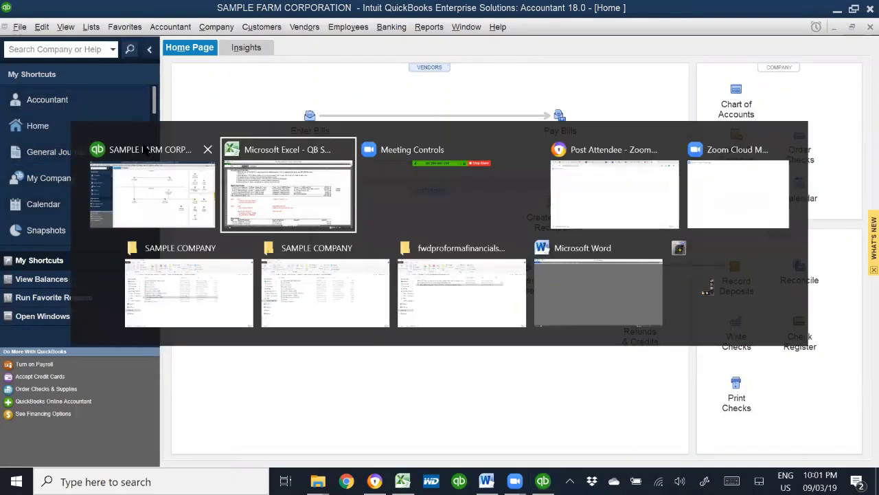
{"action": "key", "text": "alt+Tab"}
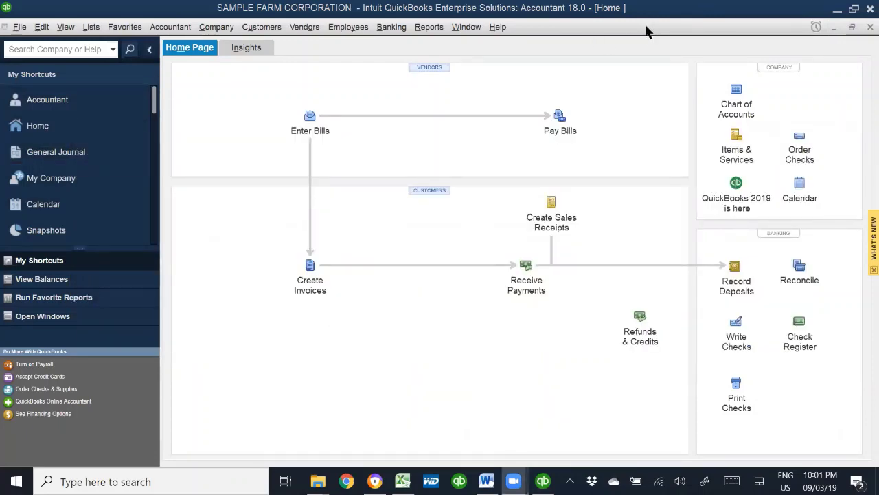
{"action": "key", "text": "alt+Tab"}
{"action": "key", "text": "Tab"}
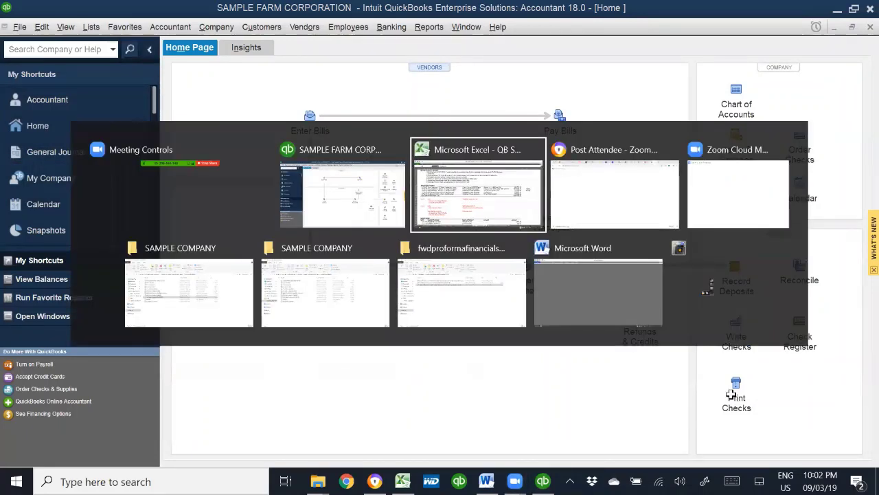
{"action": "key", "text": "alt+Tab"}
{"action": "key", "text": "Tab"}
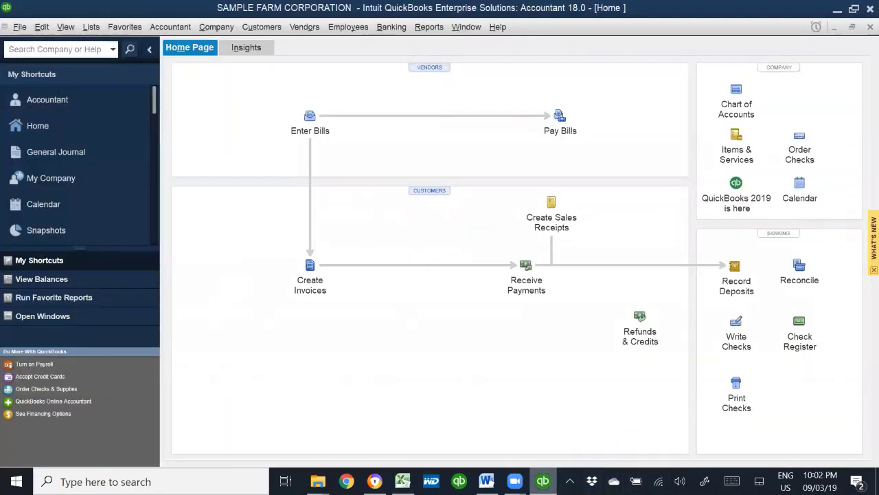
{"action": "key", "text": "alt+Tab"}
{"action": "key", "text": "Tab"}
{"action": "key", "text": "Tab"}
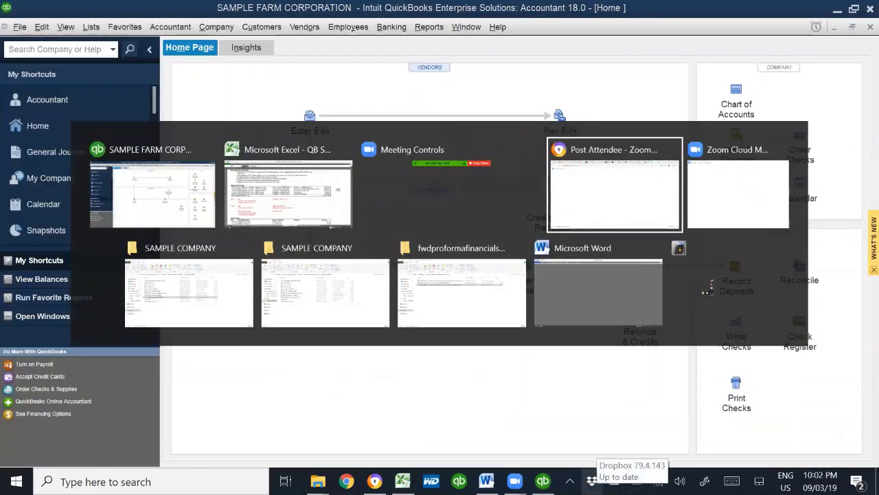
{"action": "key", "text": "Tab"}
{"action": "key", "text": "Tab"}
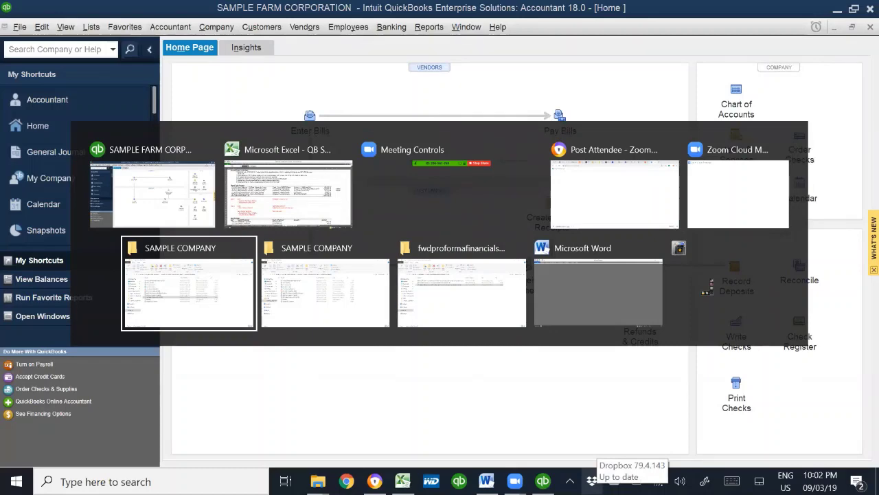
{"action": "key", "text": "Tab"}
{"action": "key", "text": "Tab"}
{"action": "key", "text": "Tab"}
{"action": "key", "text": "Tab"}
{"action": "key", "text": "Tab"}
{"action": "key", "text": "Tab"}
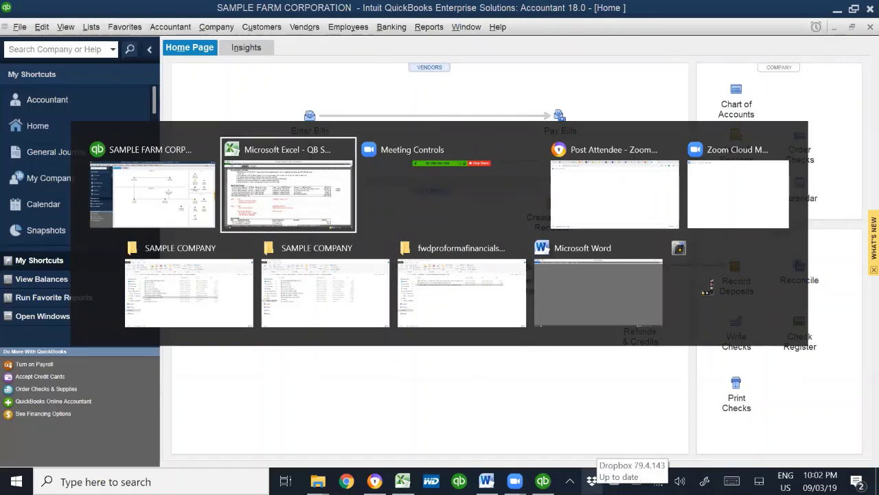
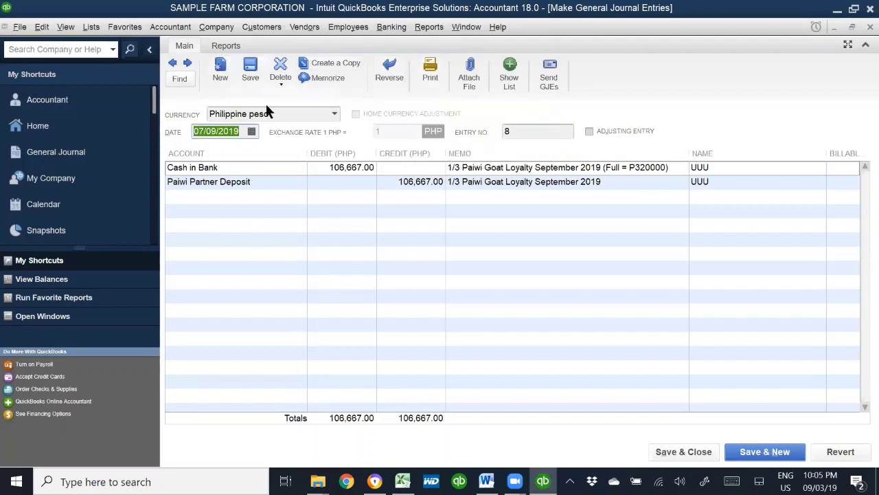
- View the Transaction Journal report for UUU's journal entry 8, then return to the home page
{"action": "left_click", "coordinate": [224, 46]}
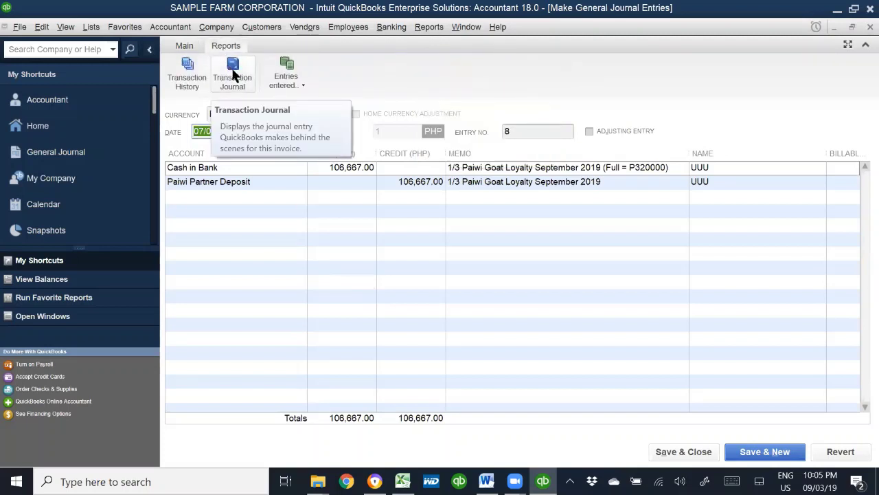
{"action": "left_click", "coordinate": [234, 75]}
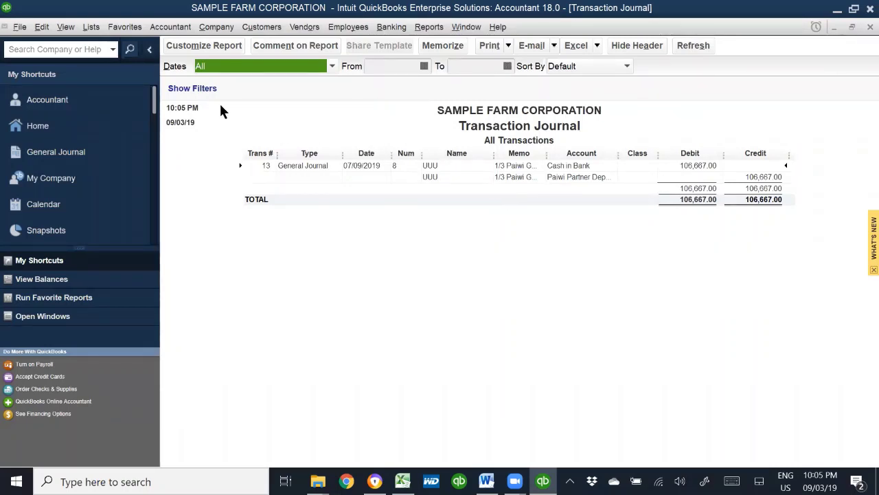
{"action": "left_click", "coordinate": [54, 127]}
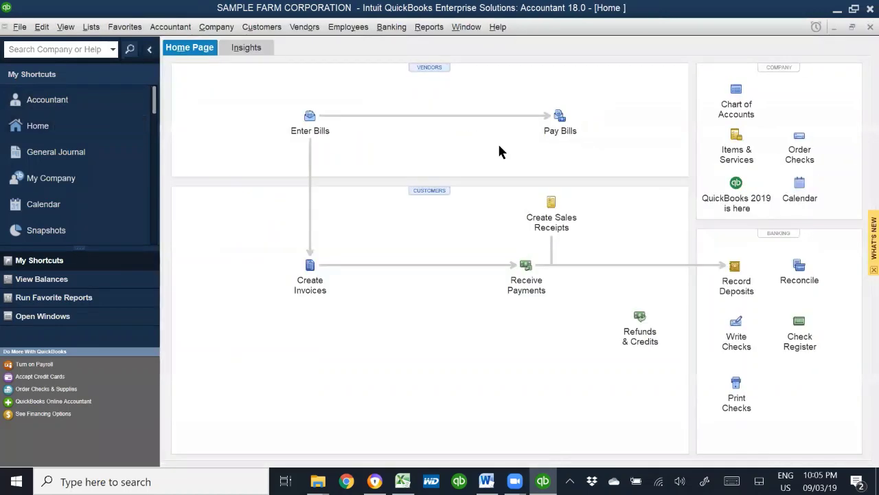
- Mark UUU's deposit reversal, entry 11, as an adjusting entry and save the change, starting a new entry
{"action": "left_click", "coordinate": [48, 152]}
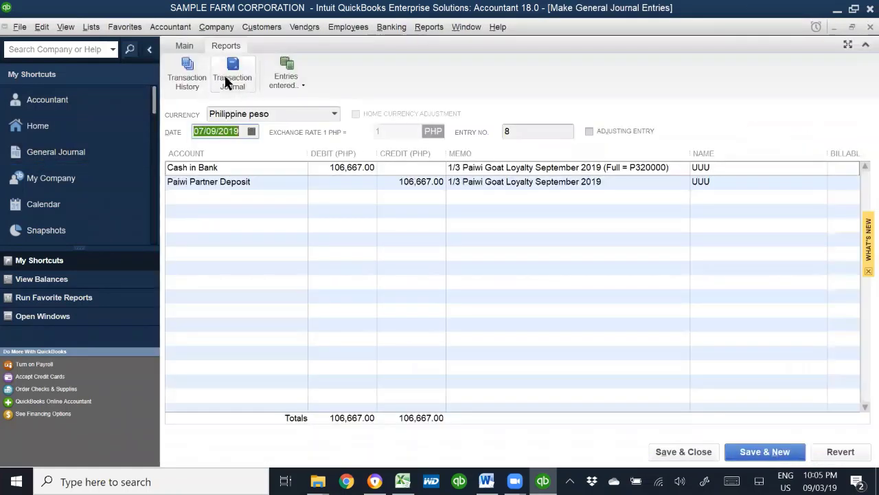
{"action": "left_click", "coordinate": [183, 46]}
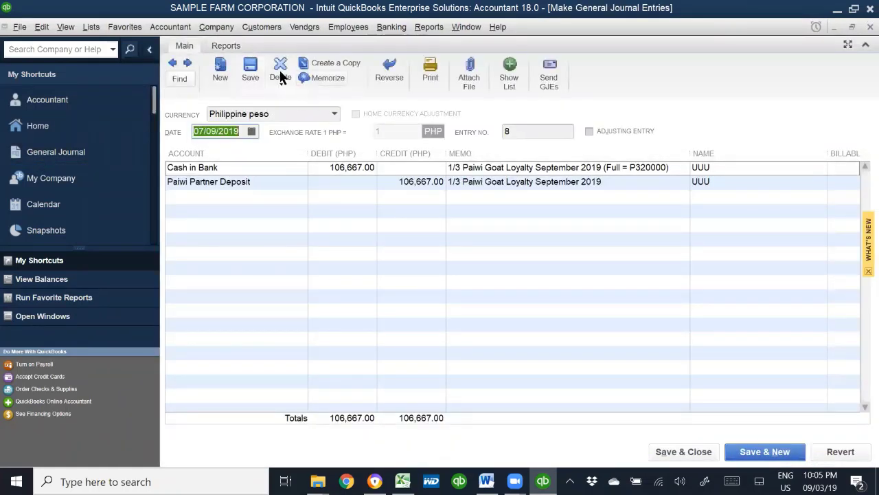
{"action": "left_click", "coordinate": [192, 62]}
{"action": "left_click", "coordinate": [191, 62]}
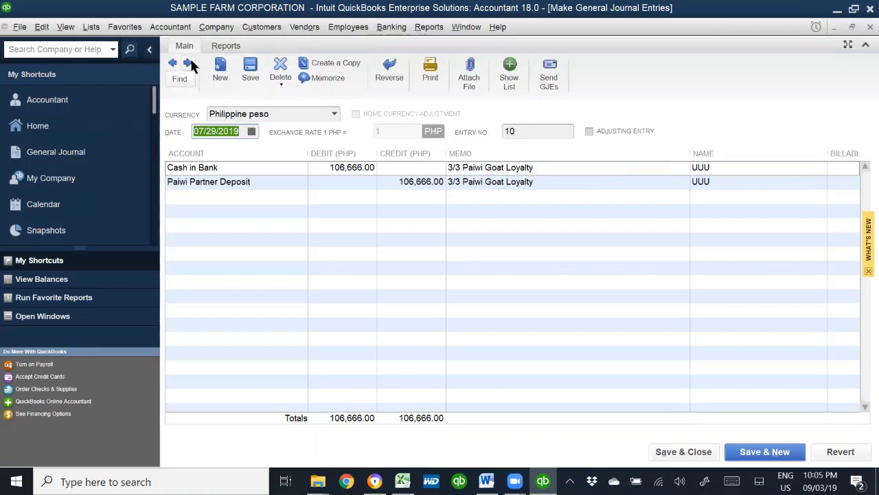
{"action": "left_click", "coordinate": [192, 61]}
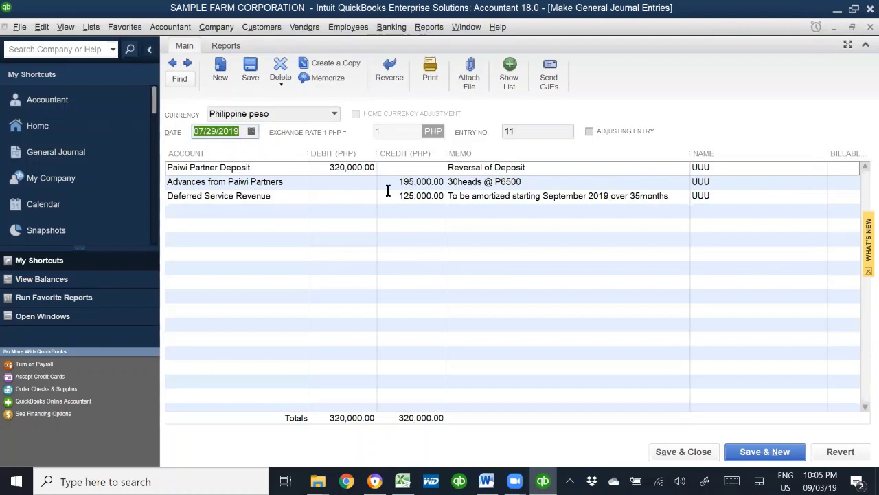
{"action": "left_click", "coordinate": [596, 132]}
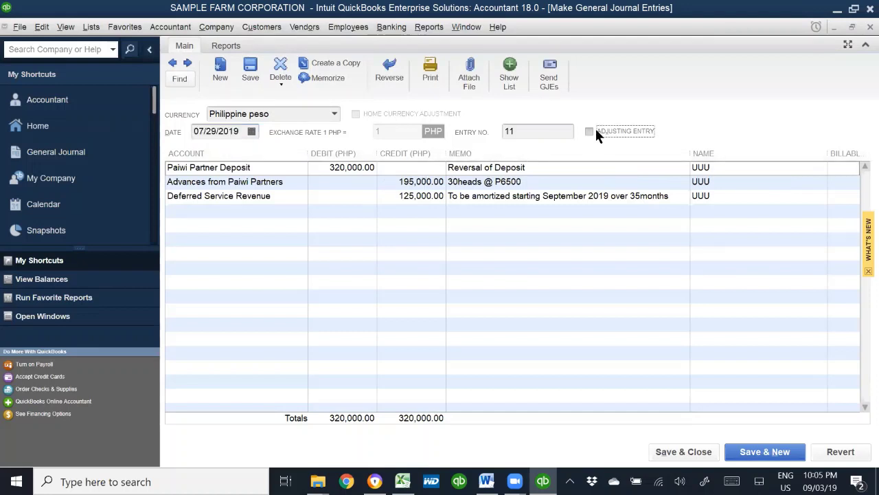
{"action": "left_click", "coordinate": [756, 454]}
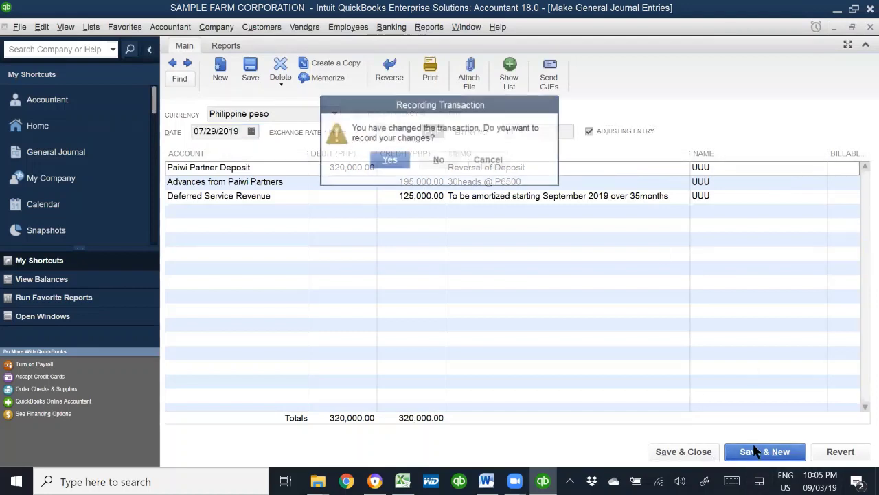
{"action": "left_click", "coordinate": [385, 164]}
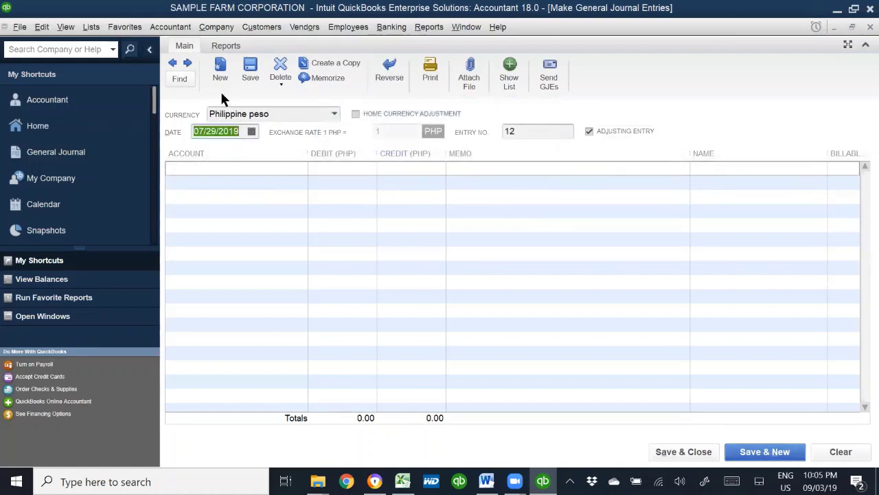
- Go back through the saved journal entries to entry 6 for customer MMM and open its Transaction Journal report
{"action": "left_click", "coordinate": [174, 65]}
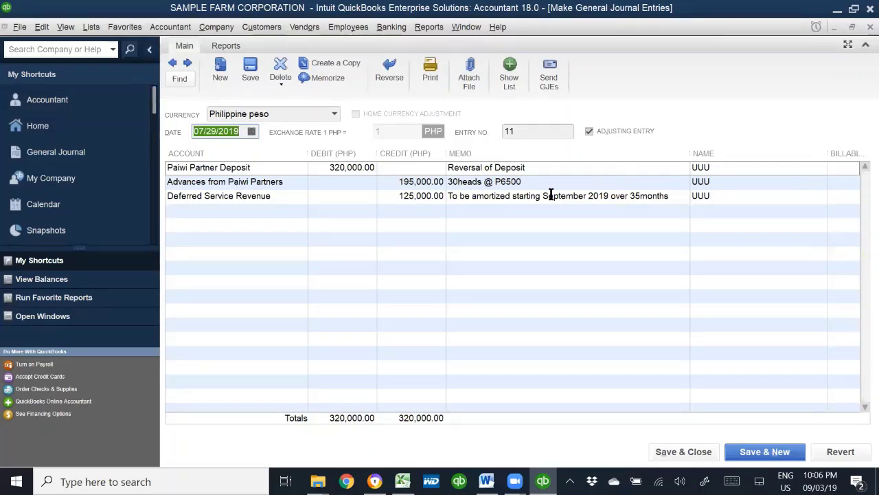
{"action": "left_click", "coordinate": [173, 64]}
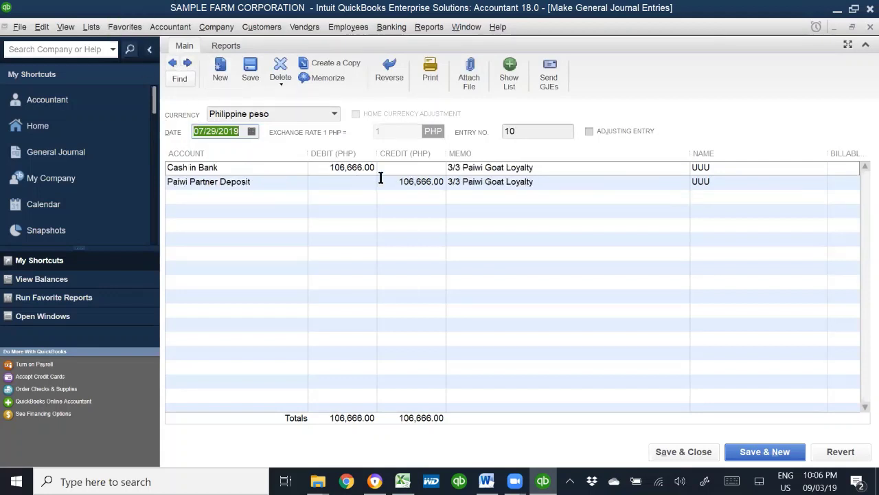
{"action": "left_click", "coordinate": [173, 63]}
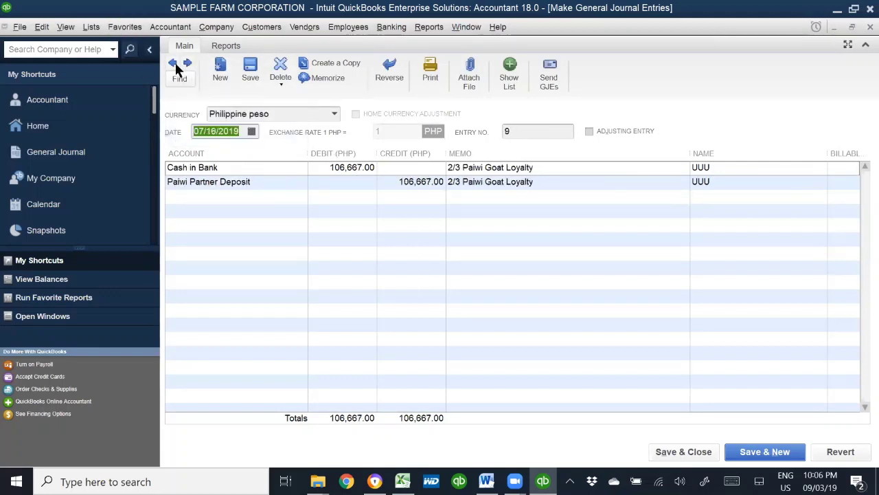
{"action": "left_click", "coordinate": [173, 63]}
{"action": "left_click", "coordinate": [173, 63]}
{"action": "left_click", "coordinate": [173, 63]}
{"action": "left_click", "coordinate": [173, 64]}
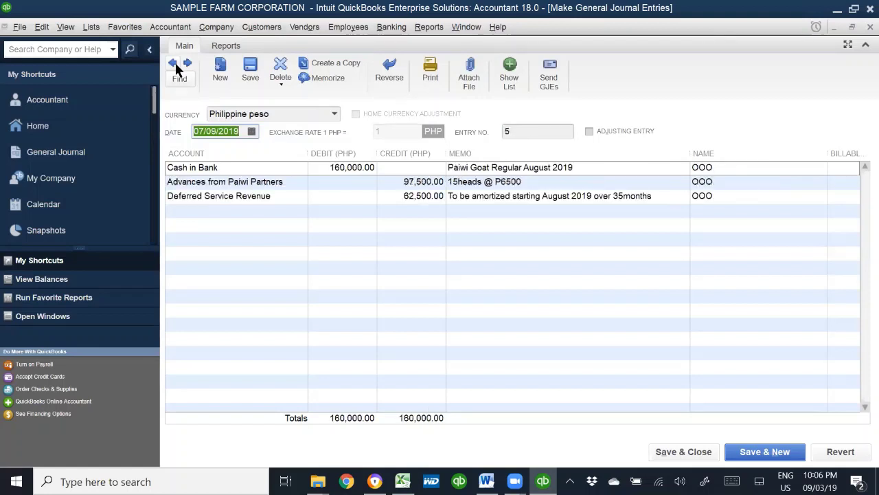
{"action": "left_click", "coordinate": [187, 64]}
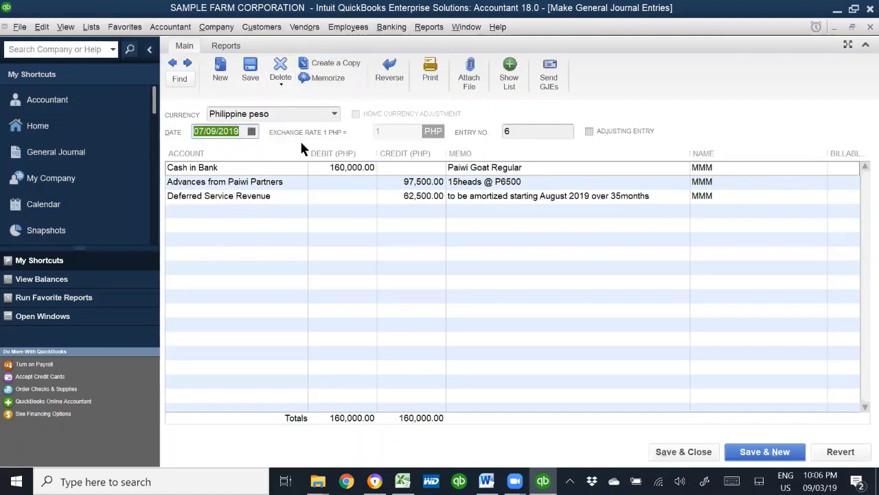
{"action": "left_click", "coordinate": [220, 44]}
{"action": "left_click", "coordinate": [233, 73]}
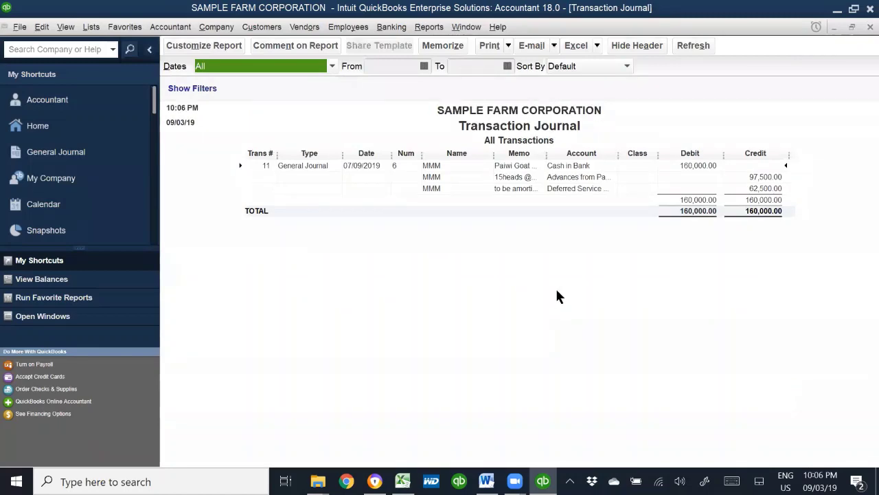
- Check the print instruction for full collections on the Excel WORKFLOW sheet, then return to the QuickBooks report
{"action": "key", "text": "alt+Tab"}
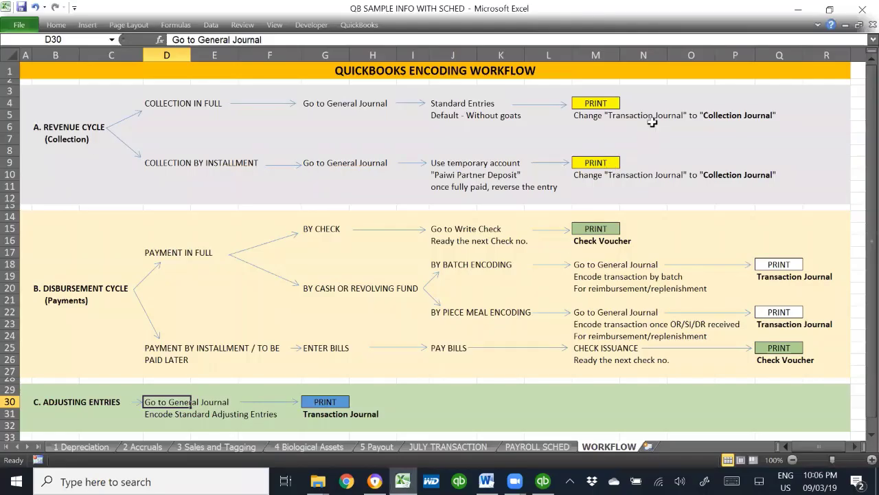
{"action": "left_click", "coordinate": [643, 118]}
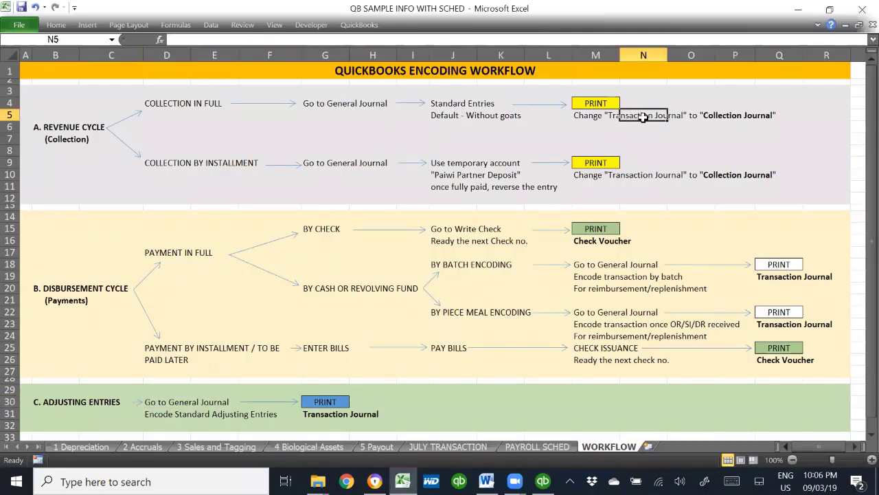
{"action": "left_click", "coordinate": [747, 118]}
{"action": "key", "text": "alt+Tab"}
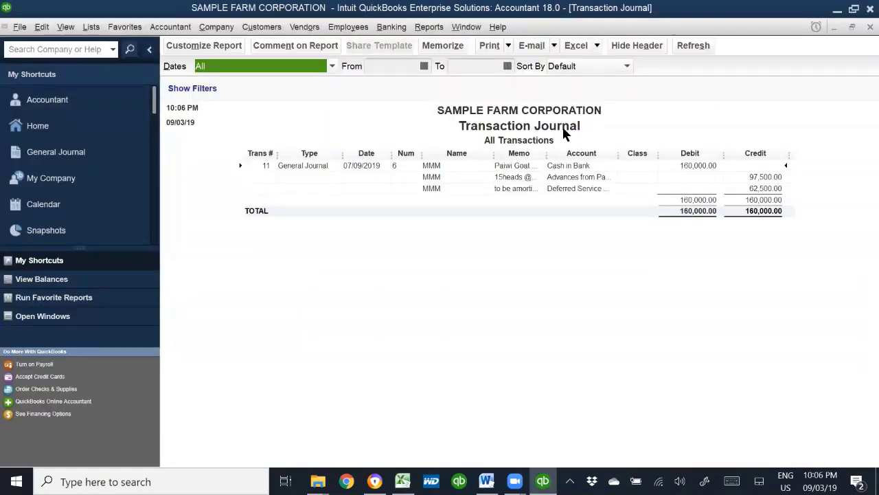
{"action": "key", "text": "alt+Tab"}
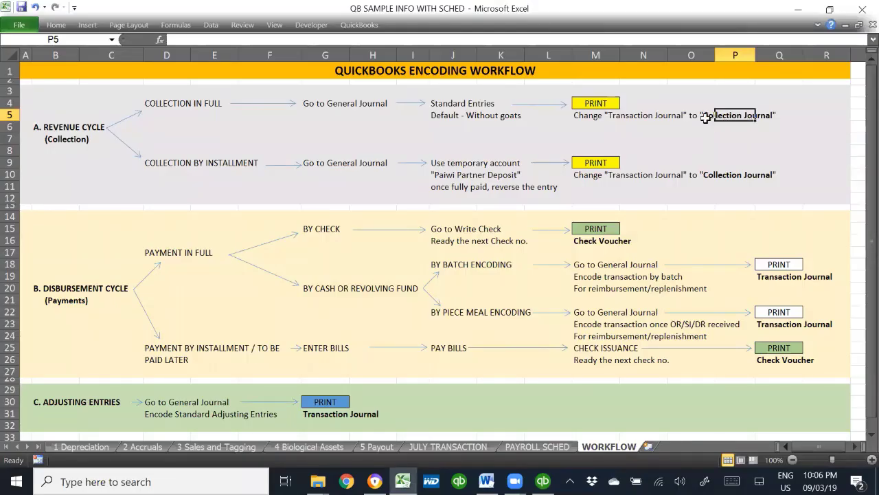
{"action": "left_click_drag", "start_coordinate": [705, 118], "coordinate": [693, 137]}
{"action": "key", "text": "alt+Tab"}
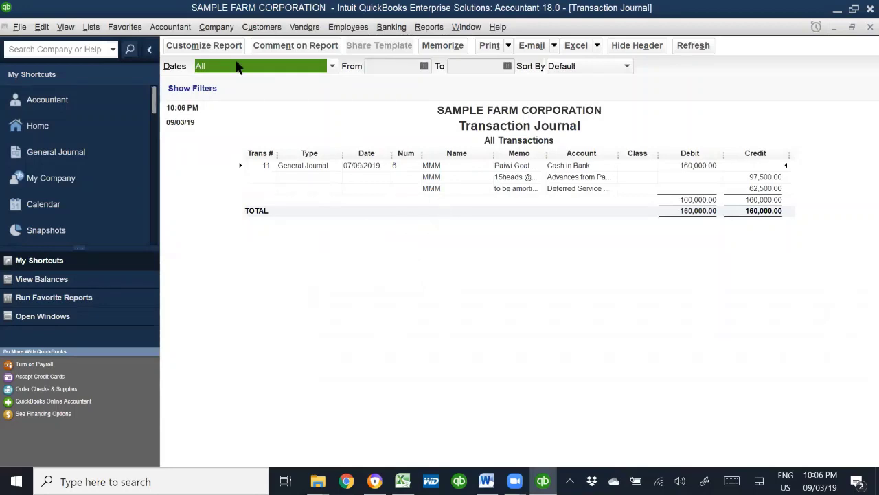
- Customize the report header so the report title reads "Collection Journal"
{"action": "left_click", "coordinate": [212, 45]}
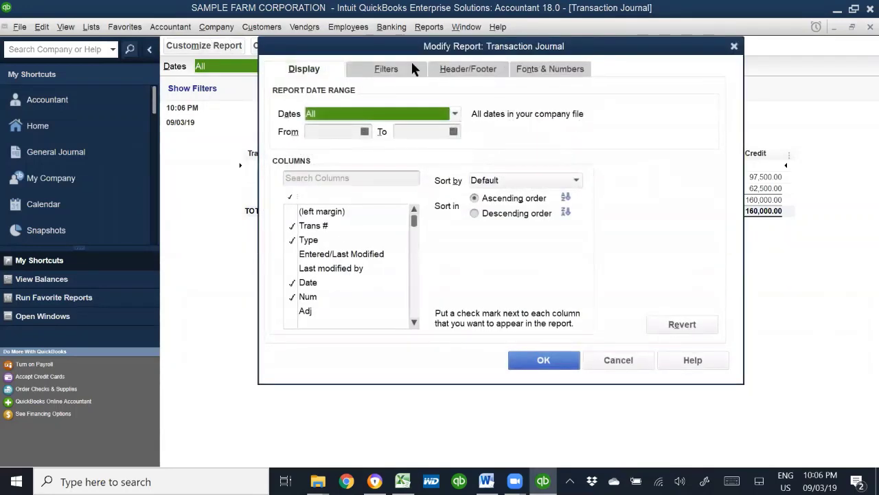
{"action": "left_click", "coordinate": [471, 68]}
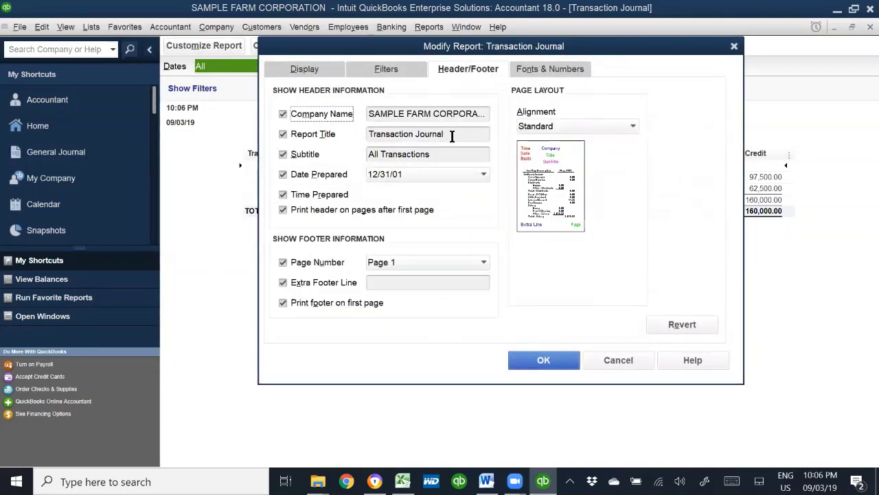
{"action": "left_click_drag", "start_coordinate": [454, 134], "coordinate": [351, 128]}
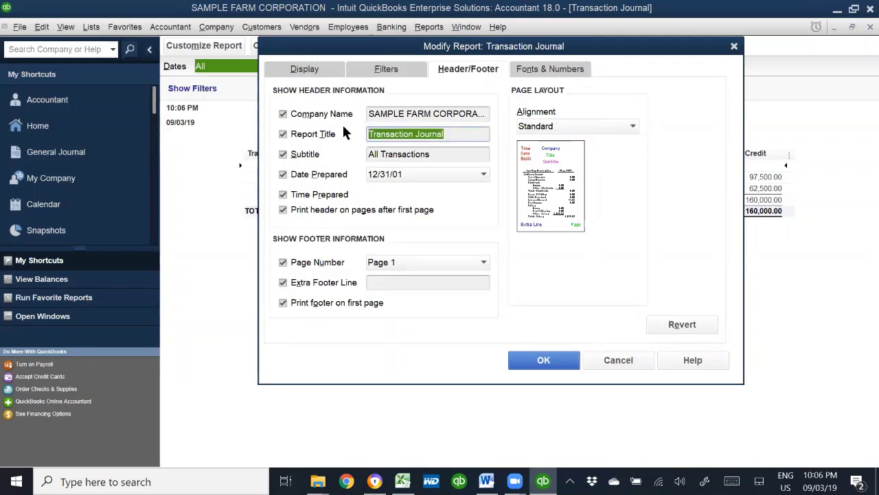
{"action": "type", "text": "Collection"}
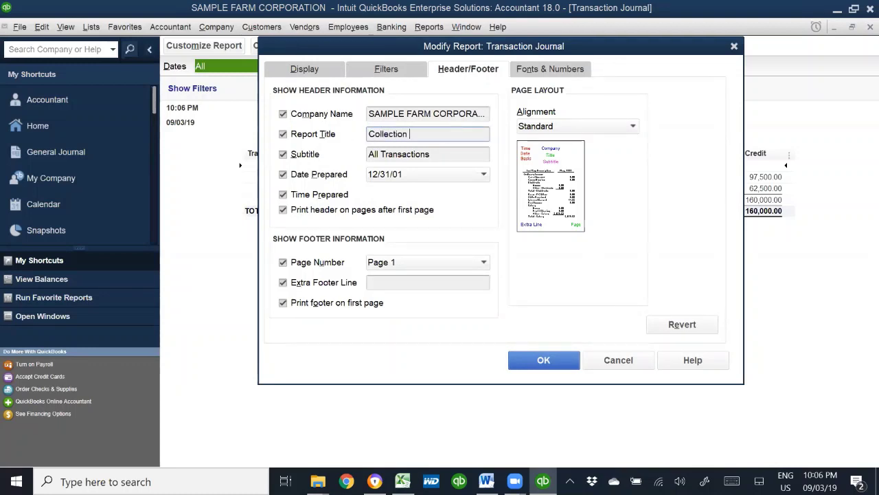
{"action": "type", "text": " Journal"}
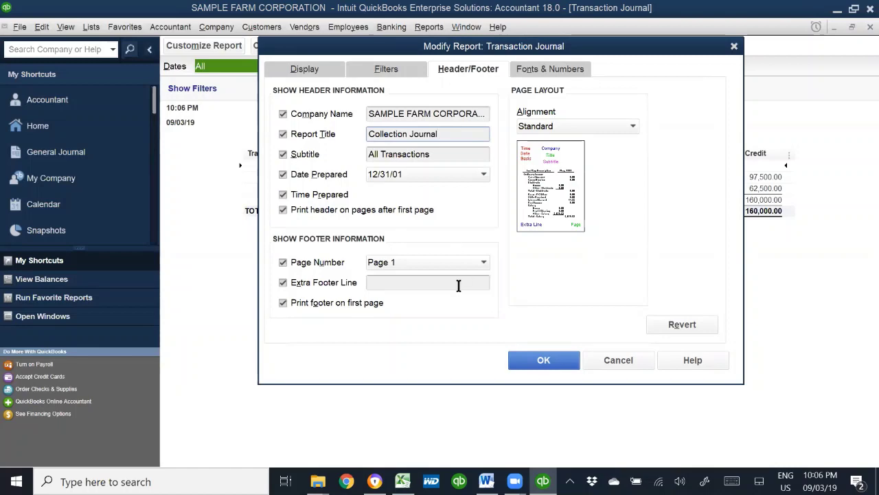
{"action": "left_click", "coordinate": [562, 360]}
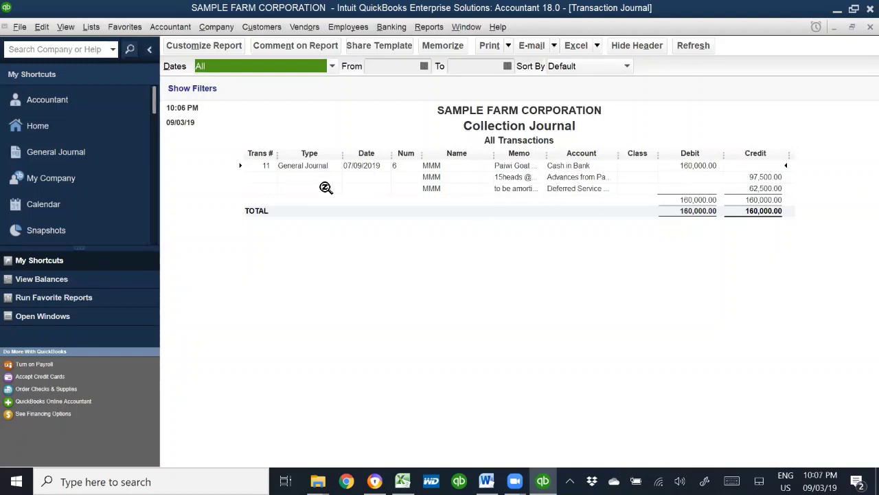
- Hide the Trans #, Type and Num columns in the Collection Journal report
{"action": "left_click_drag", "start_coordinate": [276, 153], "coordinate": [236, 153]}
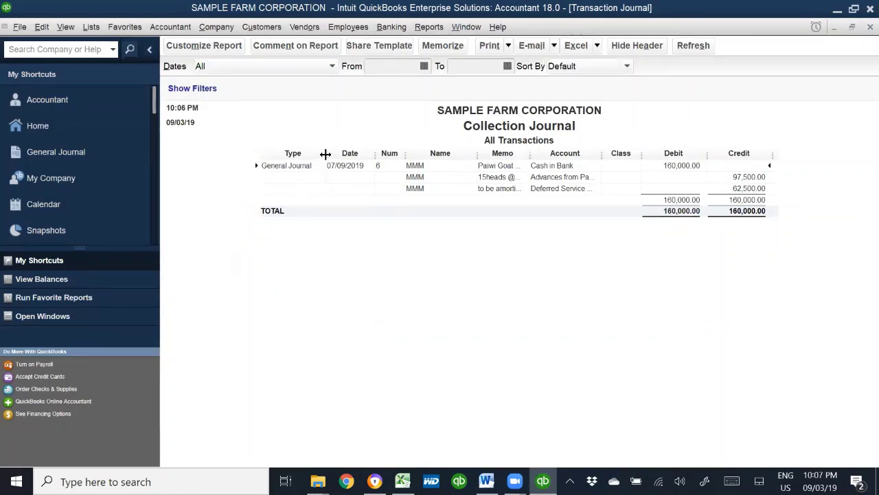
{"action": "left_click_drag", "start_coordinate": [326, 153], "coordinate": [236, 153]}
{"action": "left_click_drag", "start_coordinate": [372, 153], "coordinate": [335, 153]}
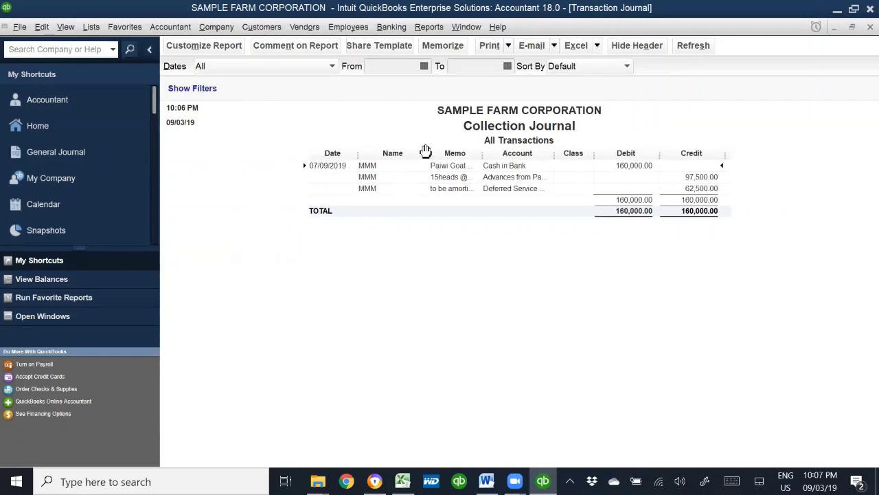
- Widen the Memo column and hide the Class column in the Collection Journal report
{"action": "left_click_drag", "start_coordinate": [481, 153], "coordinate": [529, 156]}
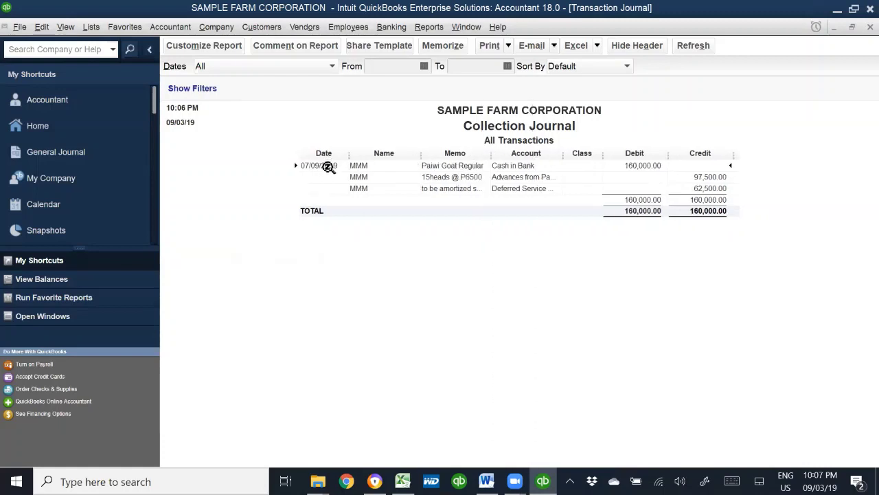
{"action": "left_click_drag", "start_coordinate": [488, 152], "coordinate": [517, 153]}
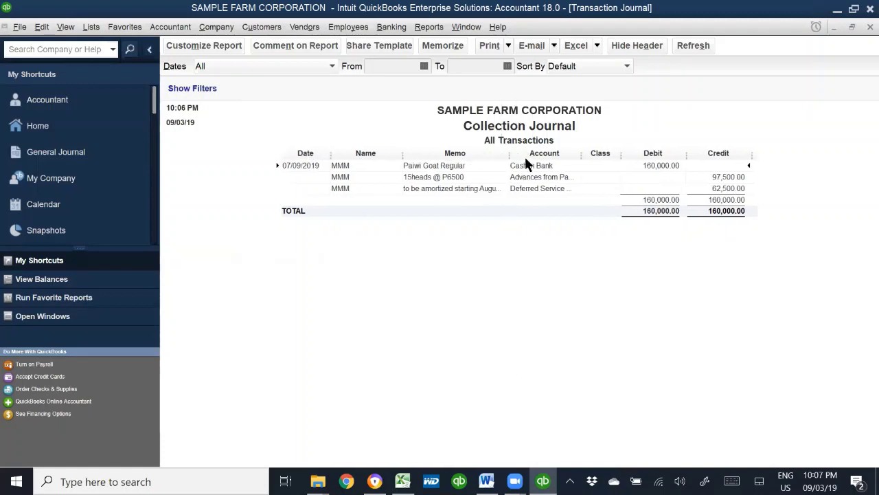
{"action": "left_click_drag", "start_coordinate": [628, 156], "coordinate": [553, 155]}
- Widen the Account column to fit the full account names, narrow the Debit, Credit and Name columns, and fine-tune the Memo width
{"action": "left_click_drag", "start_coordinate": [613, 155], "coordinate": [628, 156]}
{"action": "left_click_drag", "start_coordinate": [683, 155], "coordinate": [680, 155]}
{"action": "left_click_drag", "start_coordinate": [749, 157], "coordinate": [745, 157]}
{"action": "left_click_drag", "start_coordinate": [553, 159], "coordinate": [555, 160]}
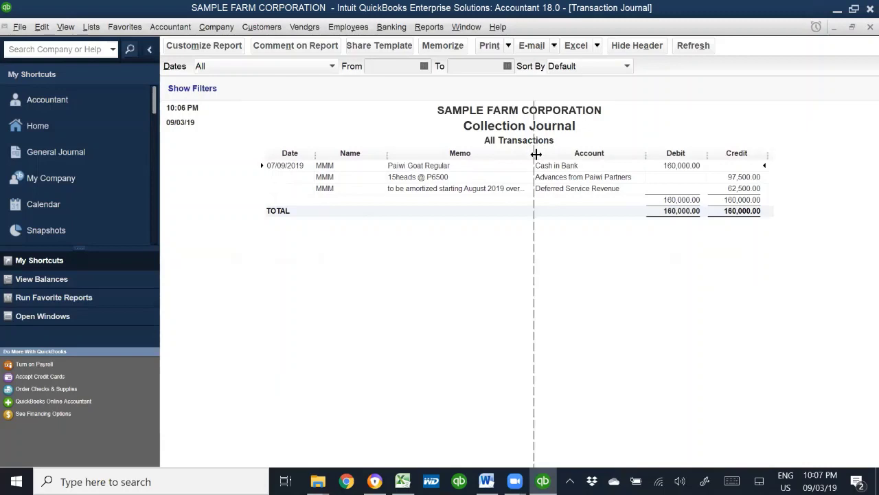
{"action": "left_click_drag", "start_coordinate": [536, 154], "coordinate": [534, 150]}
{"action": "left_click_drag", "start_coordinate": [384, 155], "coordinate": [379, 155]}
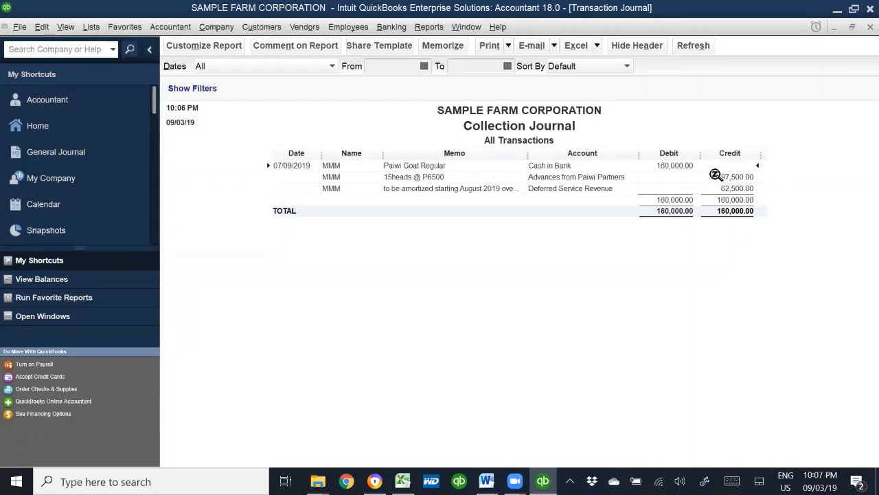
- Choose Microsoft Print to PDF as the printer for the Collection Journal report and open its print preview
{"action": "key", "text": "ctrl+p"}
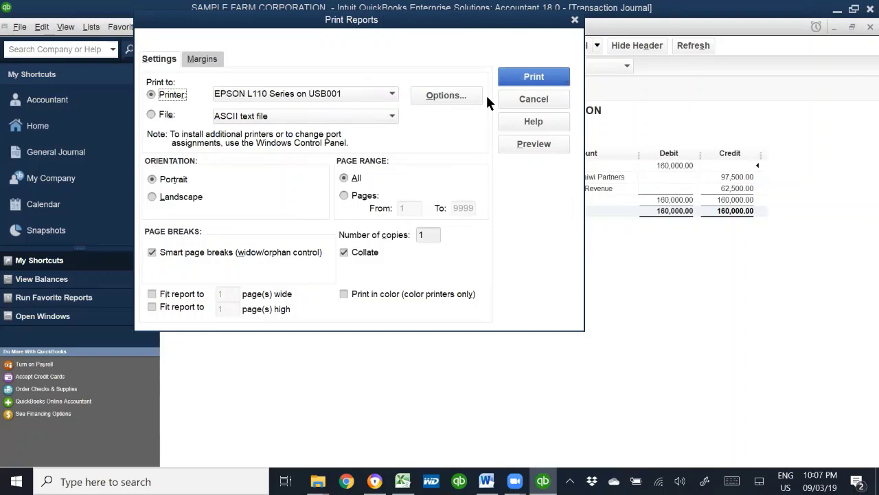
{"action": "left_click", "coordinate": [385, 94]}
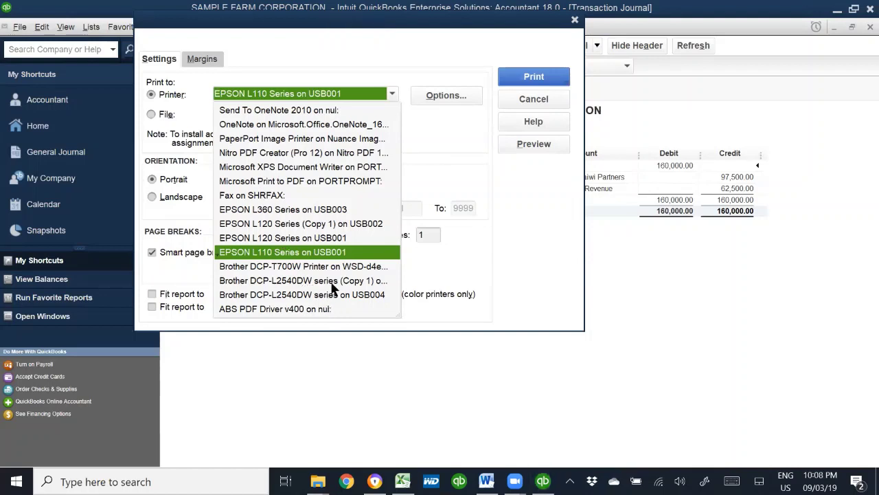
{"action": "left_click", "coordinate": [302, 181]}
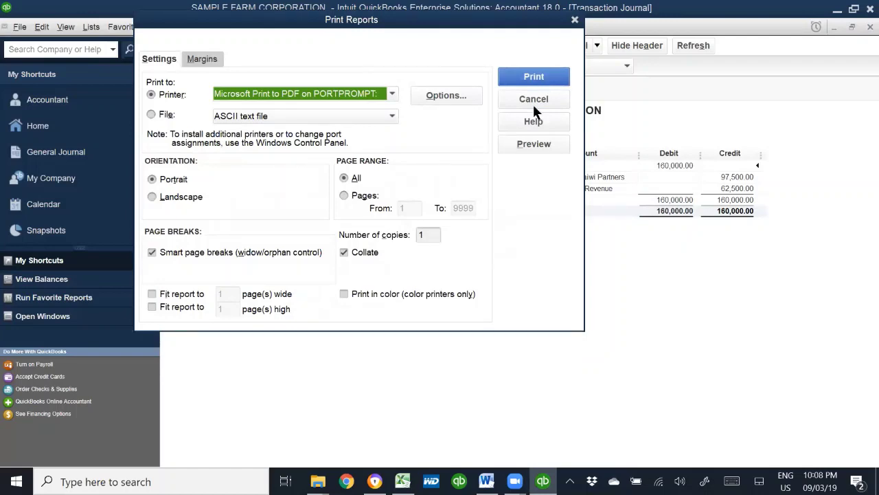
{"action": "left_click", "coordinate": [530, 143]}
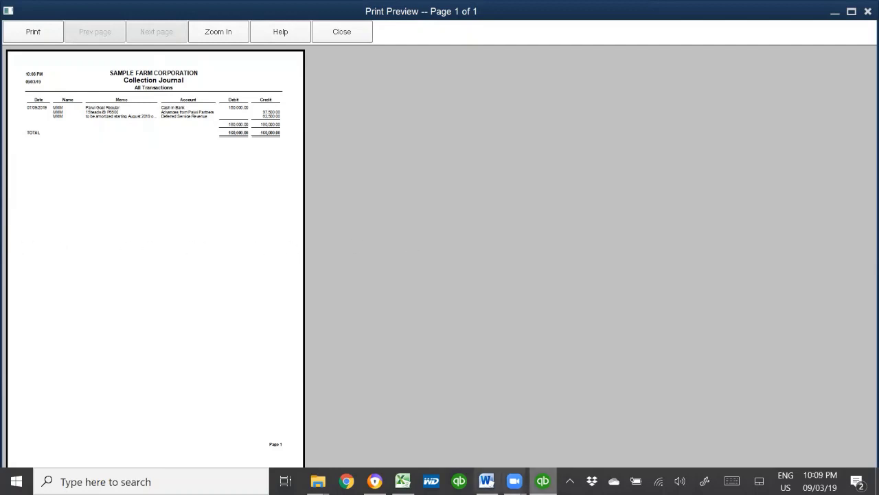
- Switch to the Excel WORKFLOW sheet and review the print instructions for full and installment collections, check payments and batch encoding
{"action": "left_click", "coordinate": [450, 457]}
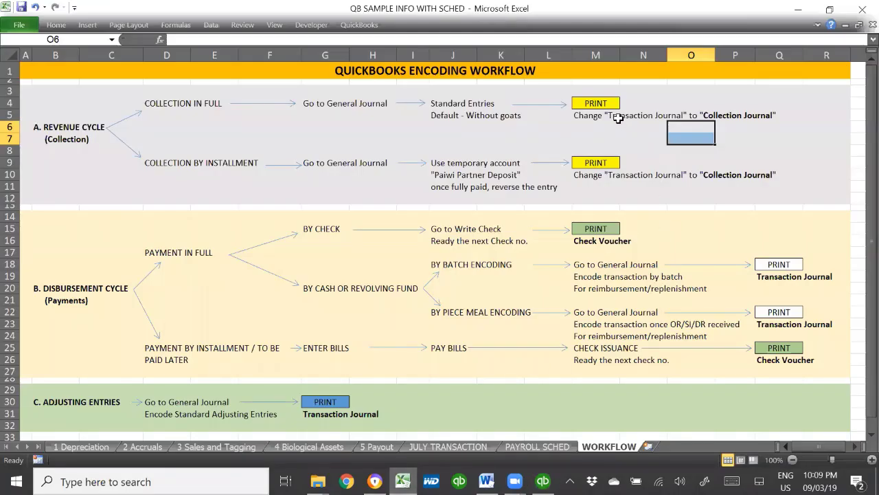
{"action": "left_click", "coordinate": [594, 103]}
{"action": "left_click", "coordinate": [592, 162]}
{"action": "left_click", "coordinate": [598, 228]}
{"action": "left_click", "coordinate": [774, 264]}
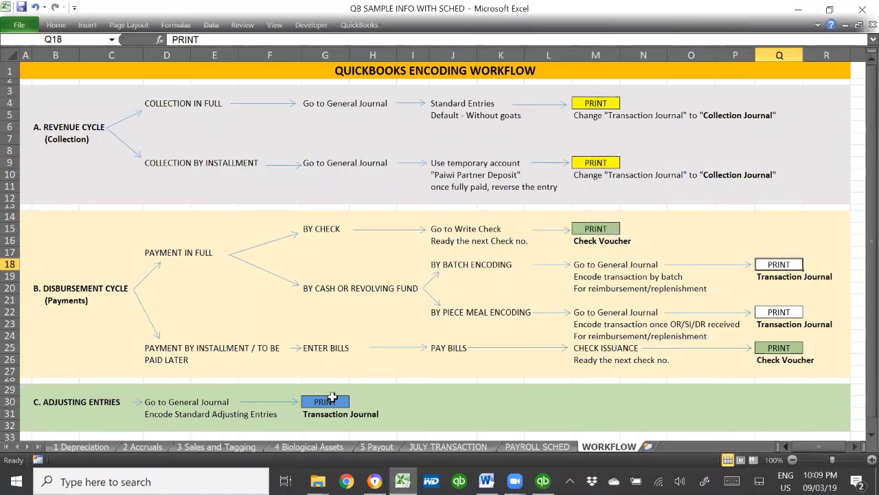